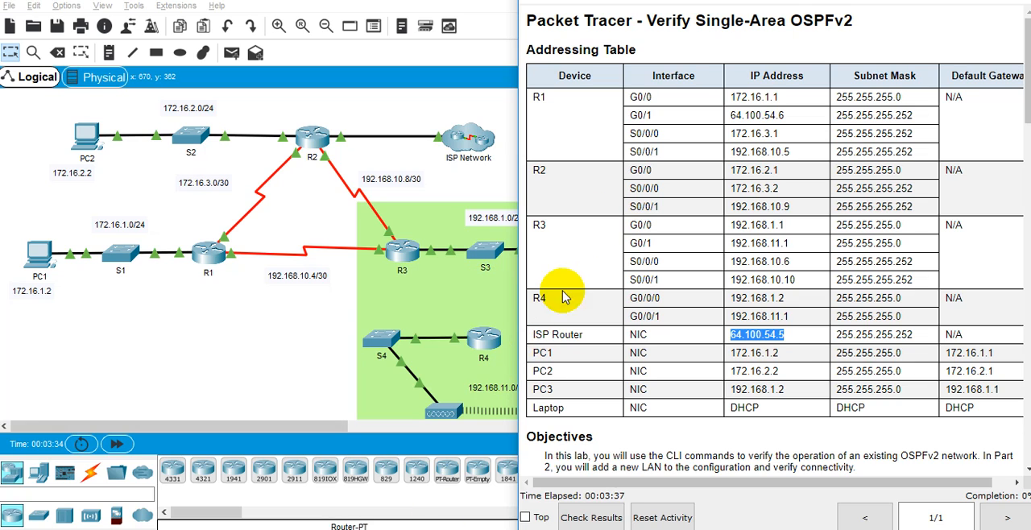
Read the addressing table, objectives and background scenario in the instructions, including the login credentials for routers R1 and R2.
click(553, 319)
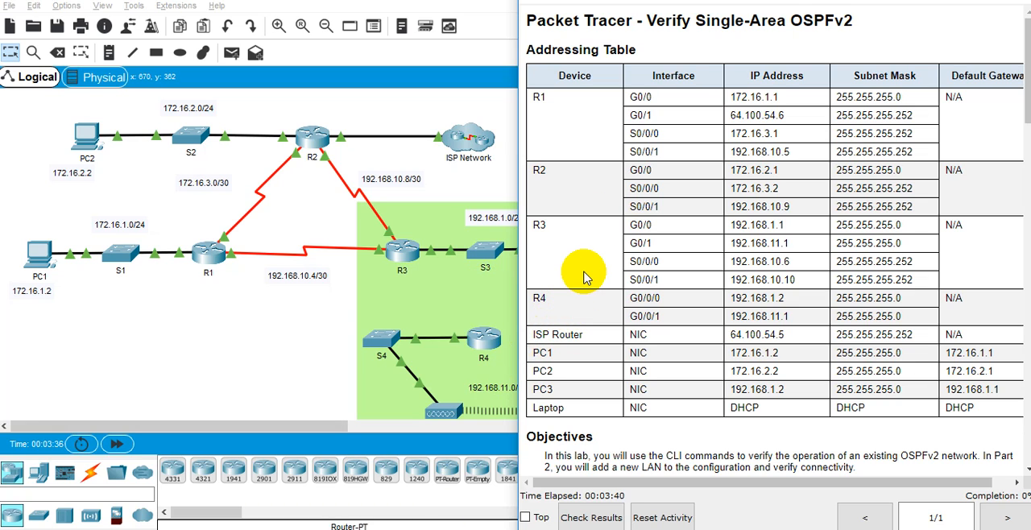
scroll(584, 339, down, 3)
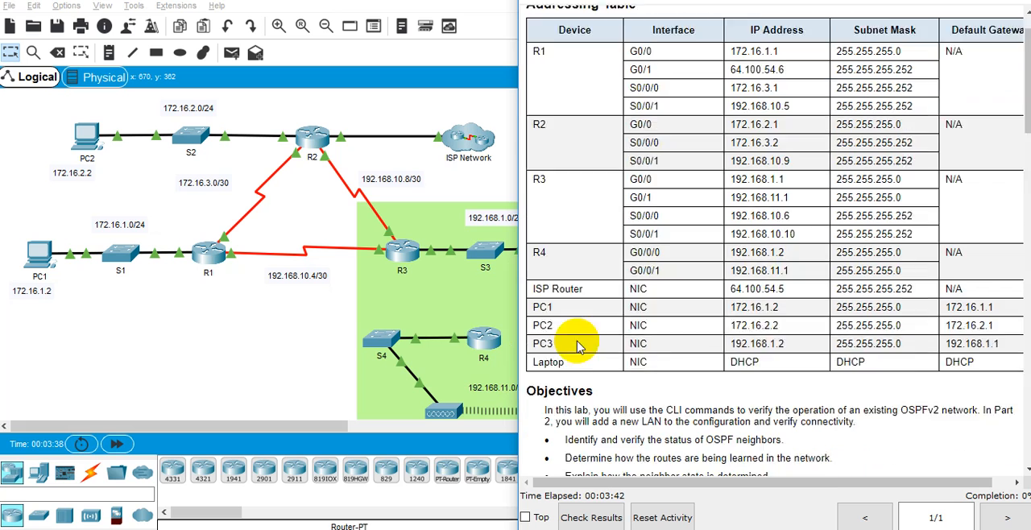
scroll(585, 326, down, 3)
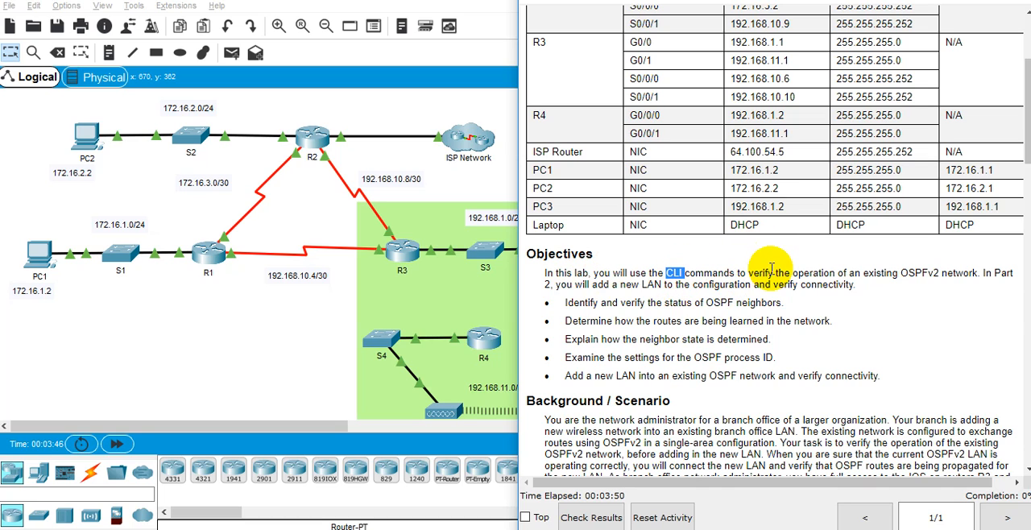
double_click(829, 272)
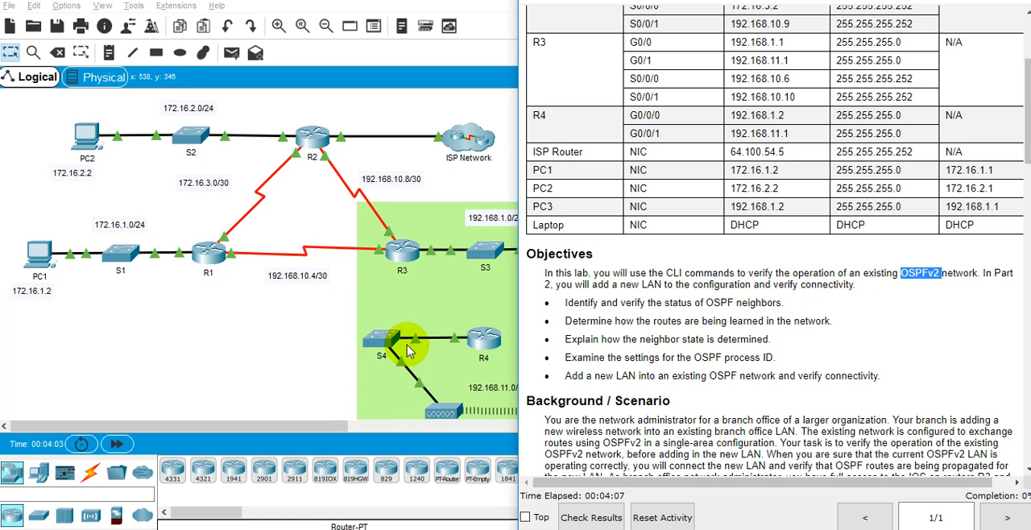
scroll(725, 322, down, 3)
click(646, 321)
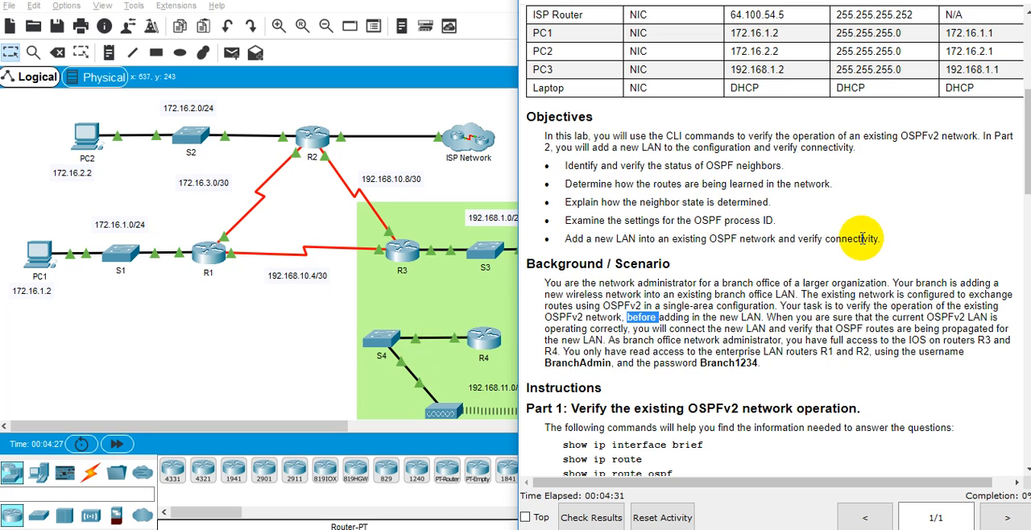
scroll(822, 314, down, 1)
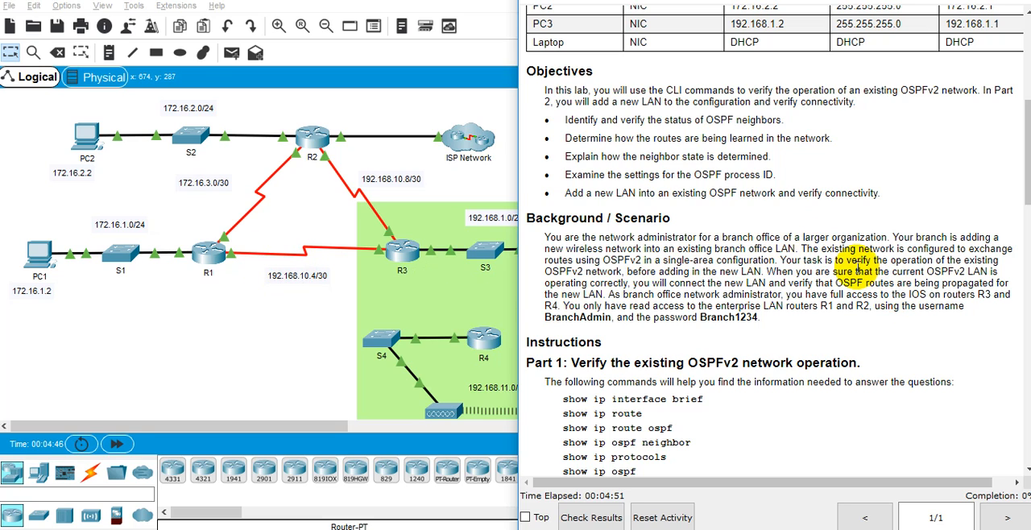
double_click(859, 272)
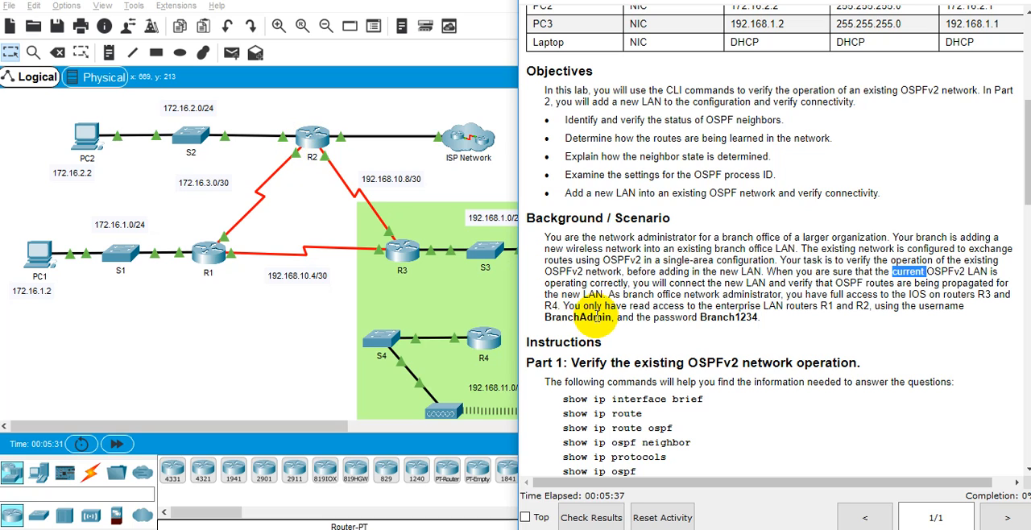
double_click(600, 317)
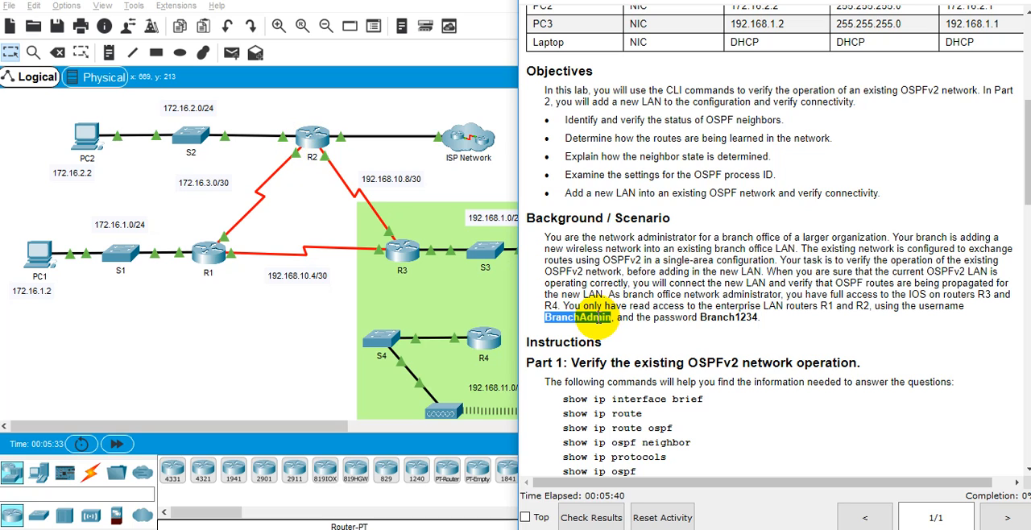
double_click(718, 318)
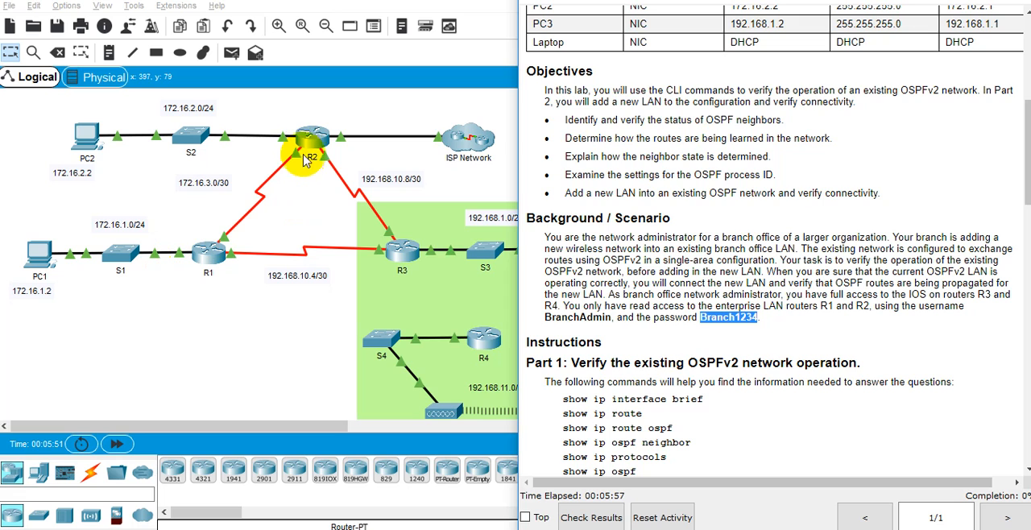
Review the list of OSPF verification commands under Part 1 and the start of Step 1 in the instructions.
scroll(667, 218, down, 3)
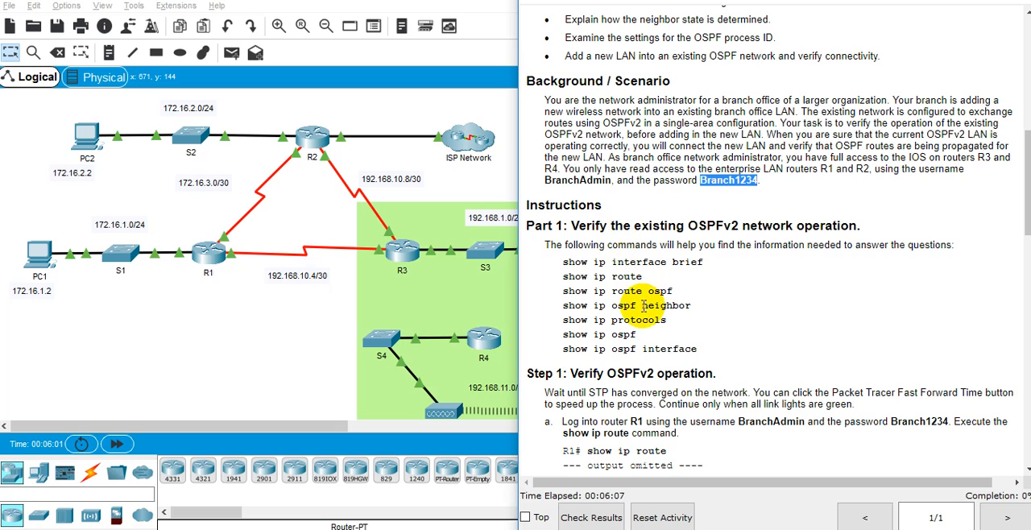
drag(647, 261, 625, 277)
double_click(627, 278)
double_click(758, 249)
click(719, 261)
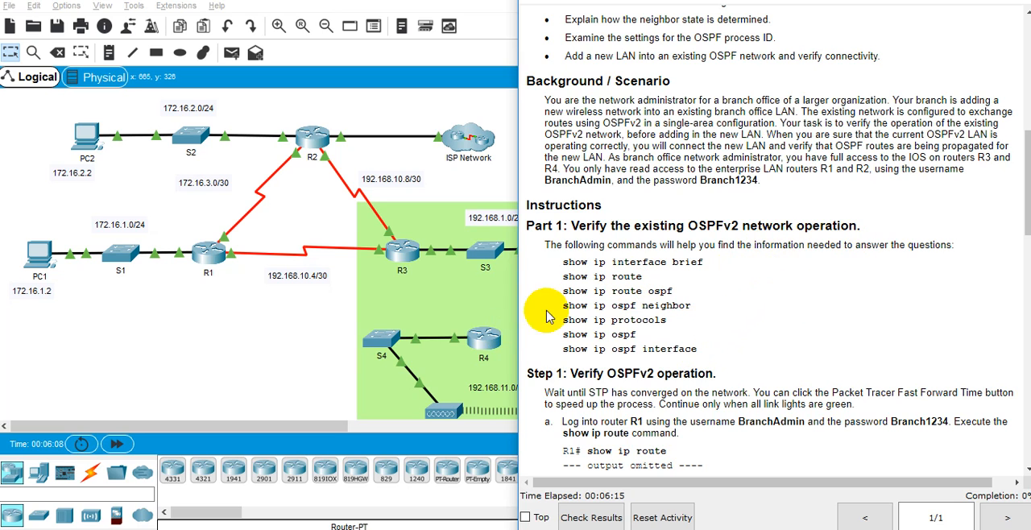
scroll(648, 398, down, 3)
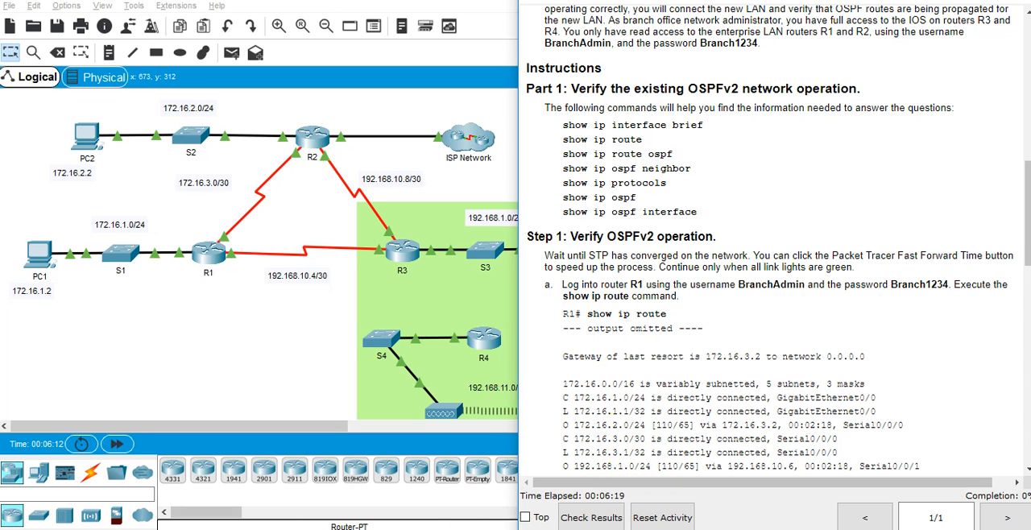
Open Word with a blank document, close its navigation pane and place the window over the lower part of the instructions.
key(super)
text(word)
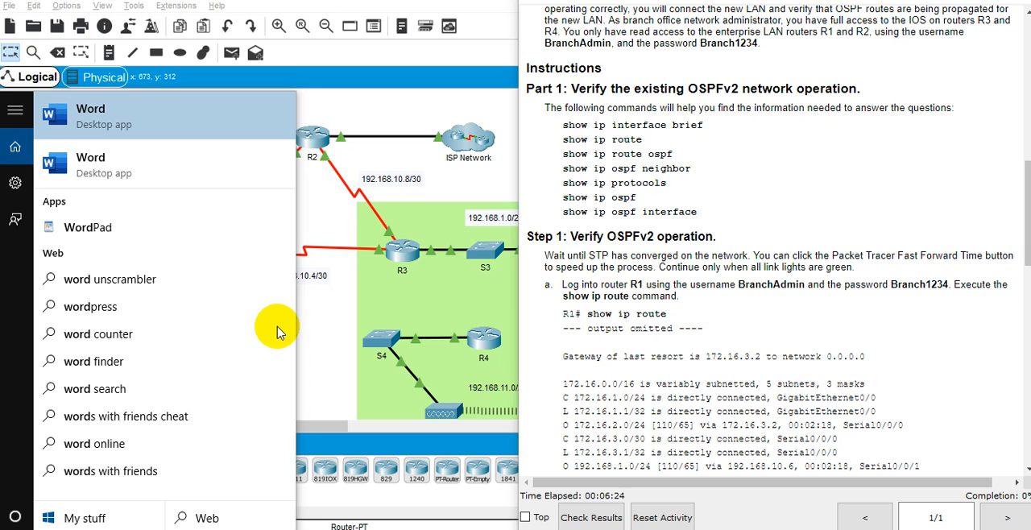
key(Return)
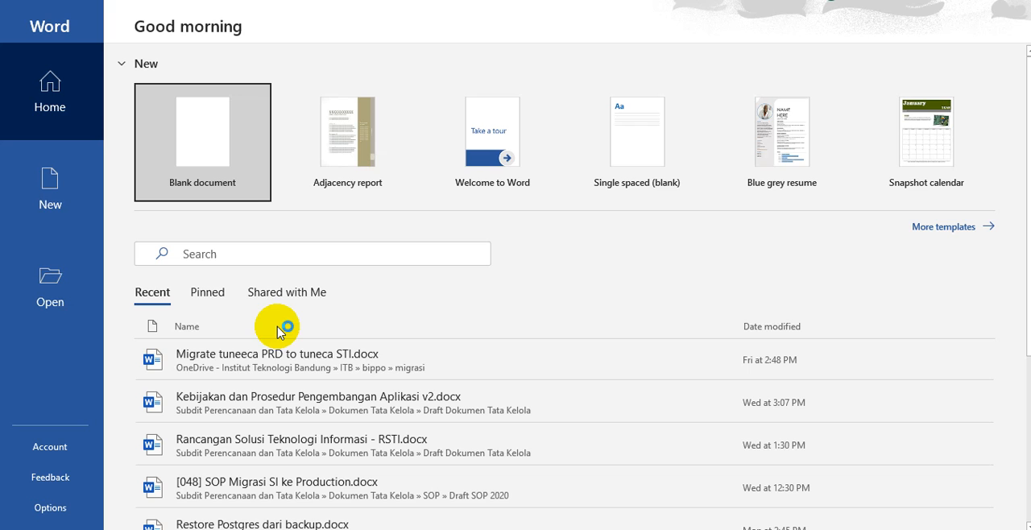
click(179, 145)
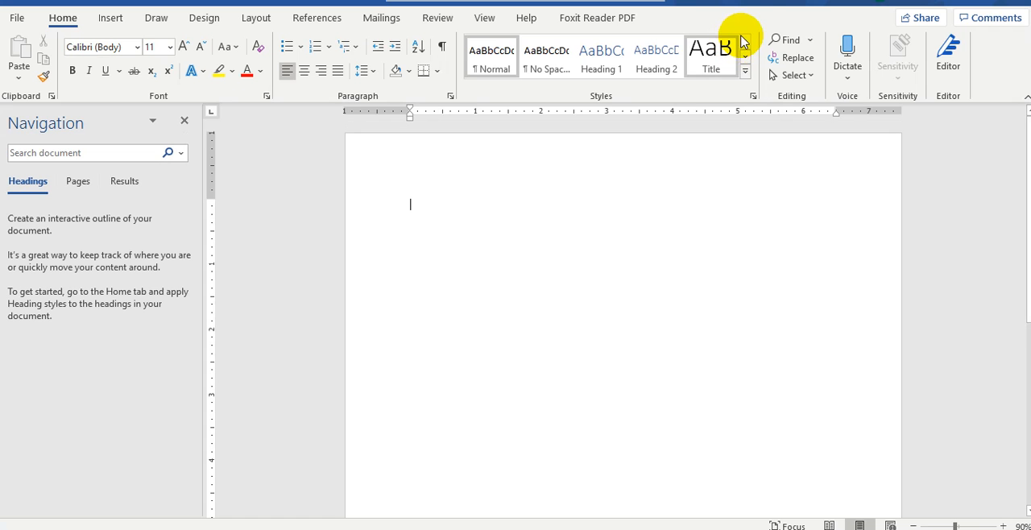
drag(808, 7, 280, 108)
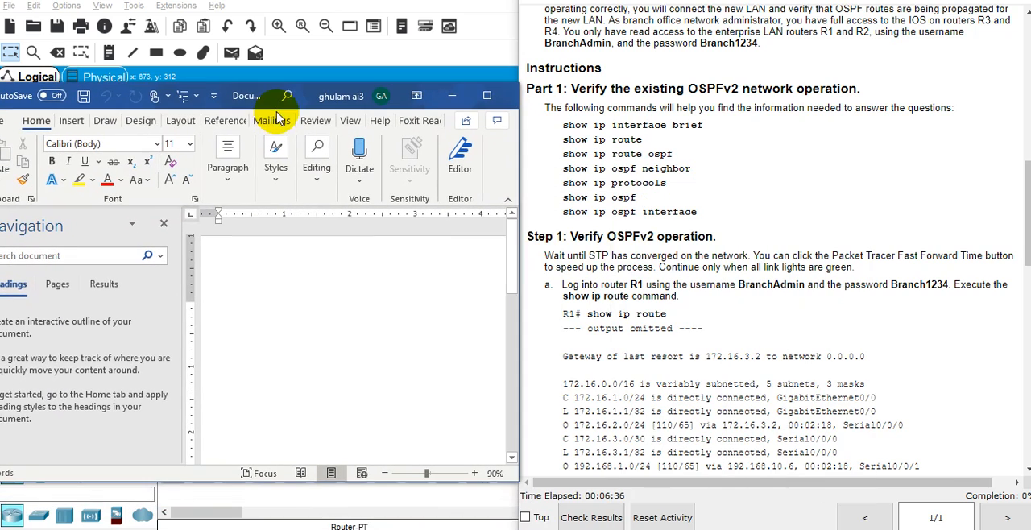
click(163, 225)
drag(245, 105, 799, 358)
Open router R1's command line in Packet Tracer and log in with the username BranchAdmin and the account password.
scroll(684, 275, down, 1)
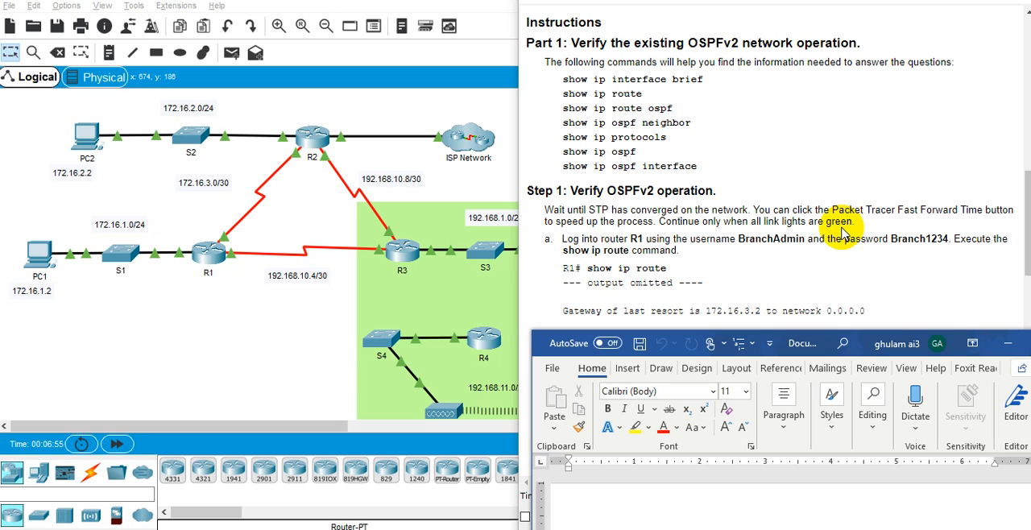
scroll(774, 276, down, 1)
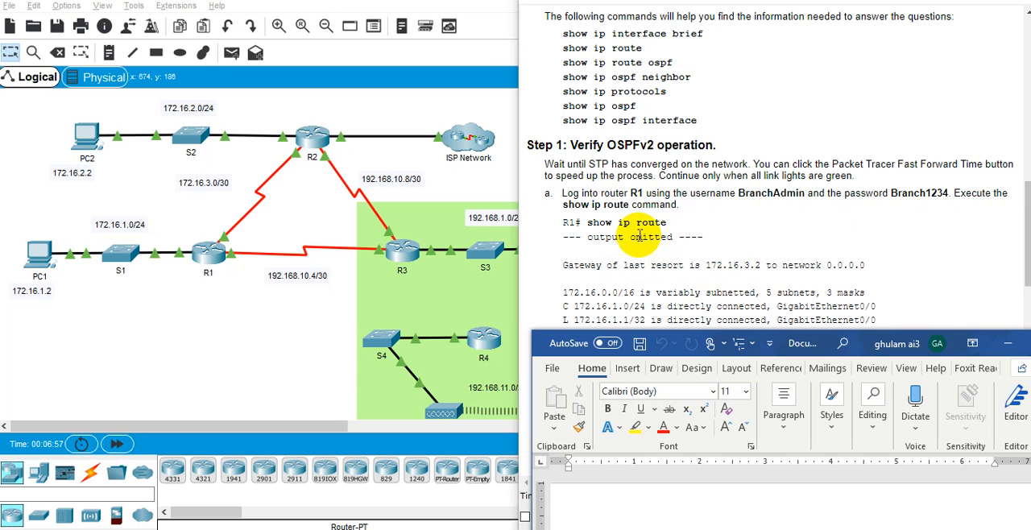
click(209, 252)
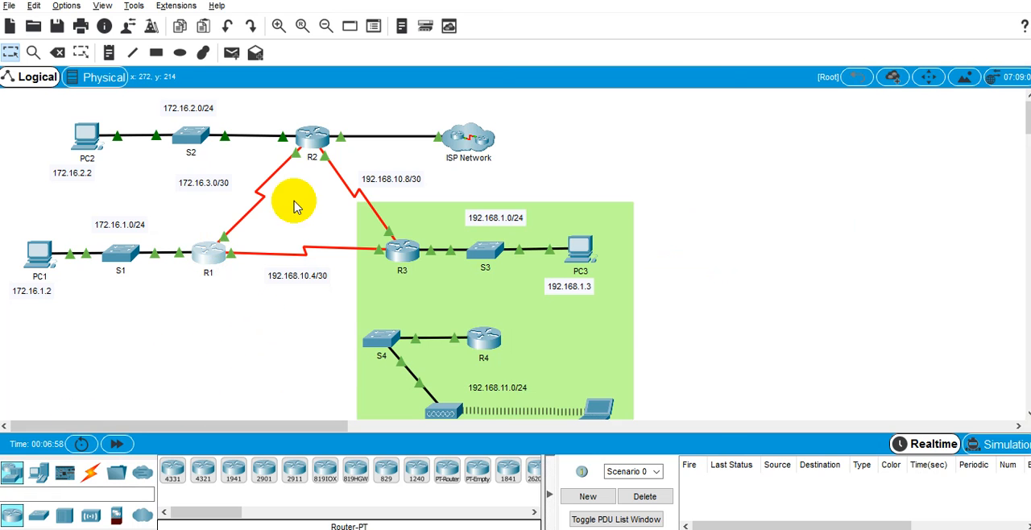
click(420, 80)
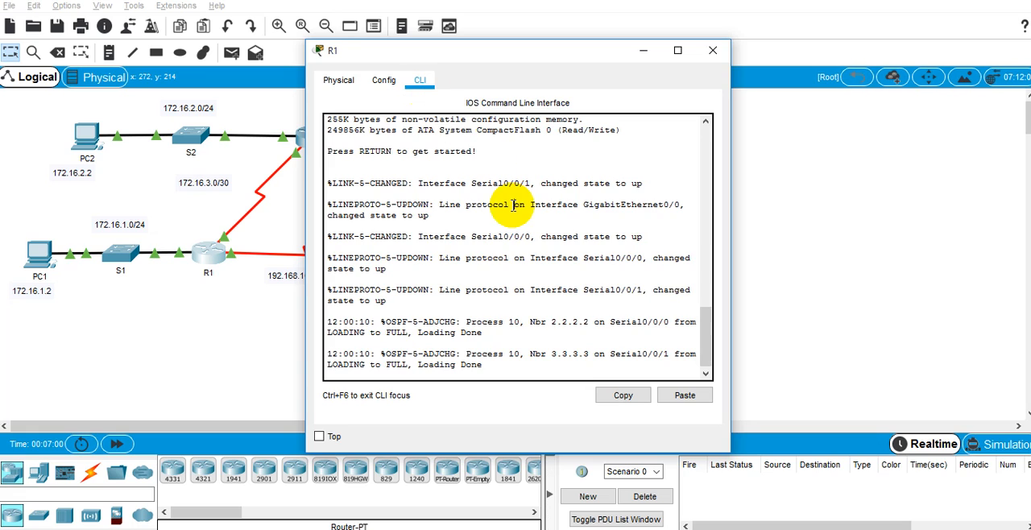
key(Return)
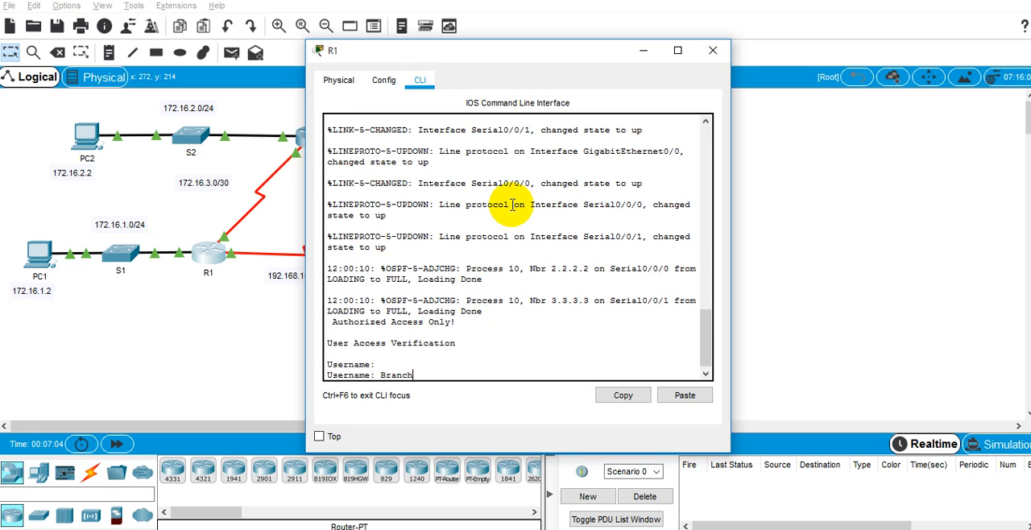
key(alt+Tab)
key(alt+Tab)
key(alt+Tab)
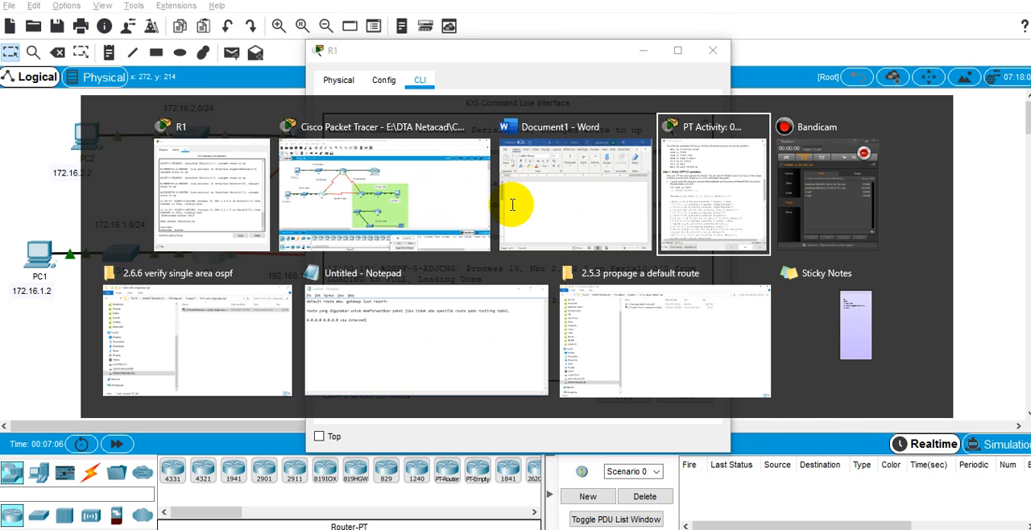
click(513, 206)
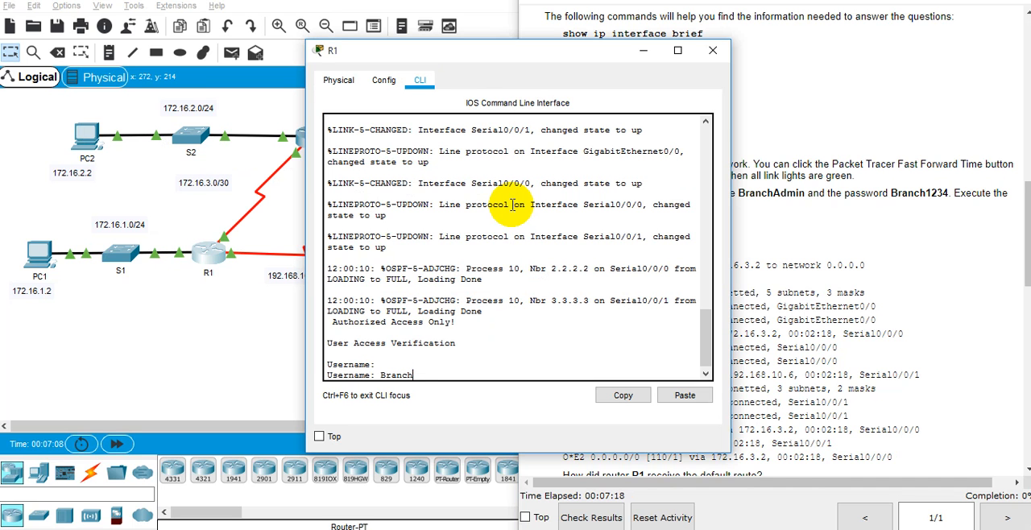
key(Return)
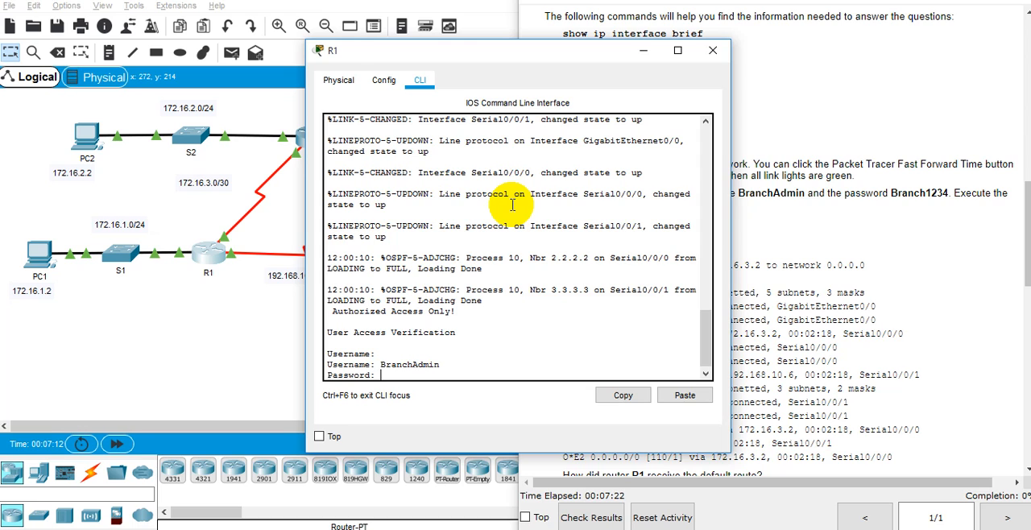
key(Return)
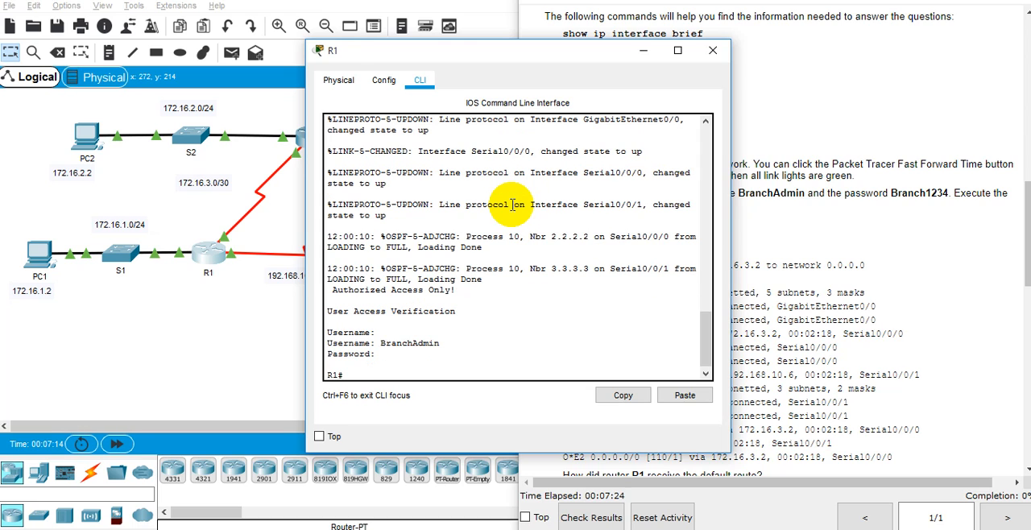
Run show ip route on R1 and page through to the end of the routing table.
click(965, 331)
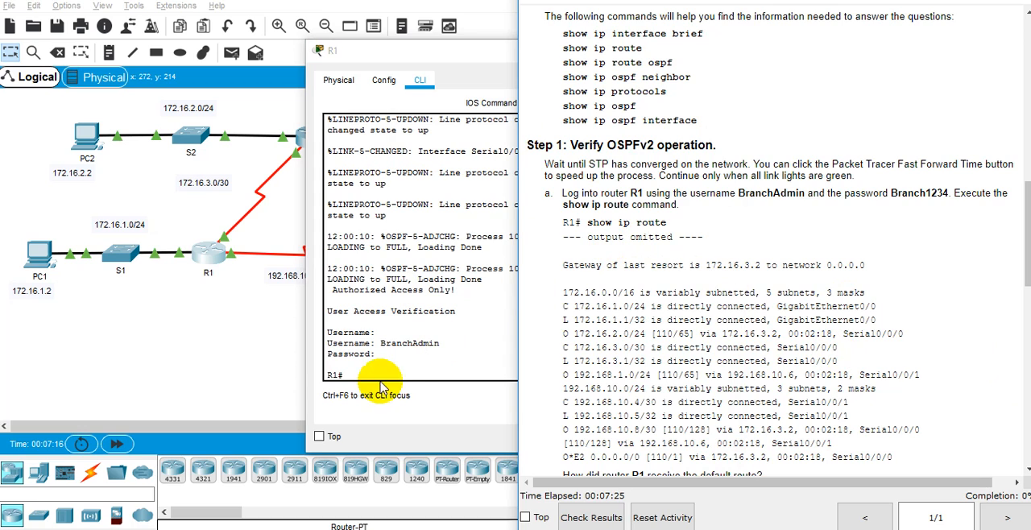
click(375, 340)
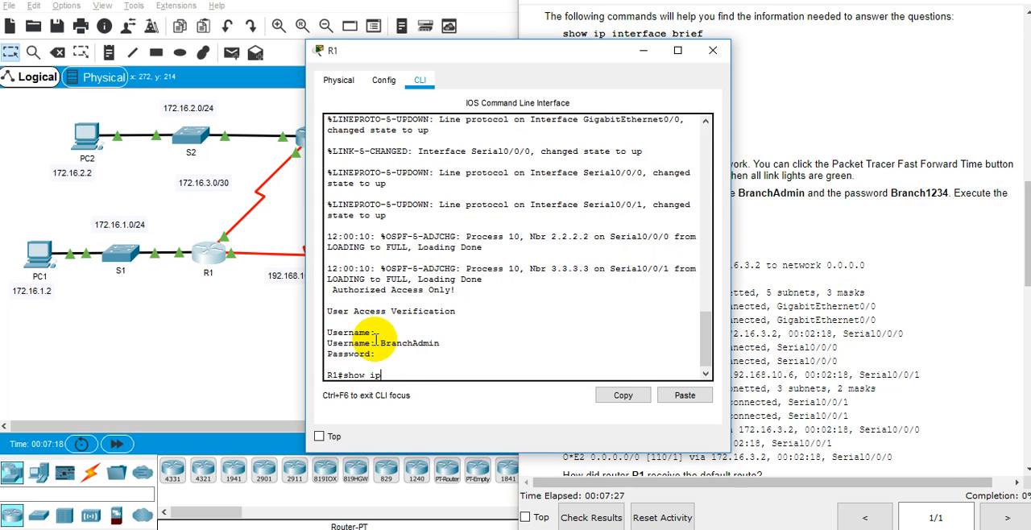
text(show ip route)
key(Return)
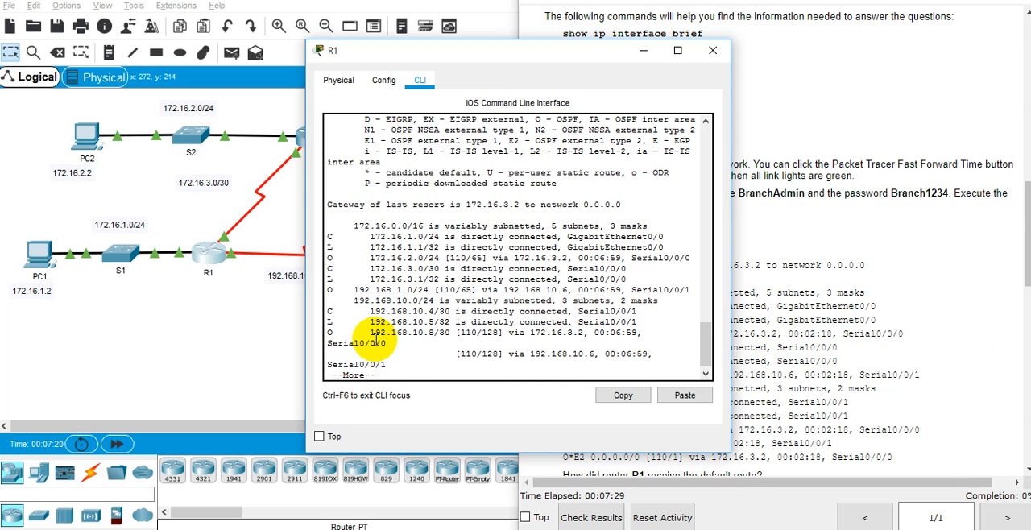
key(space)
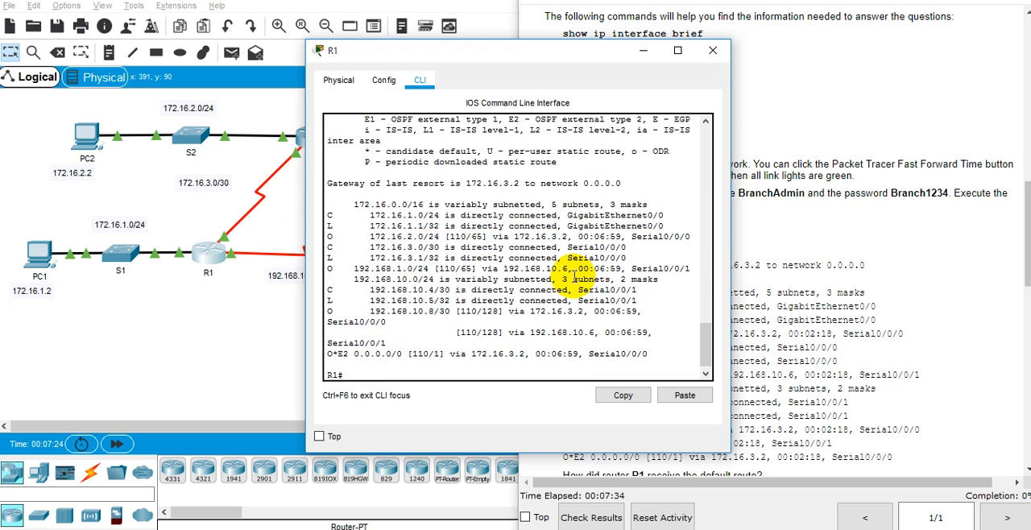
Switch to the Word document, place it beside the Step 1 questions and enter the heading "Step1:" followed by a new line.
click(994, 223)
scroll(787, 230, down, 5)
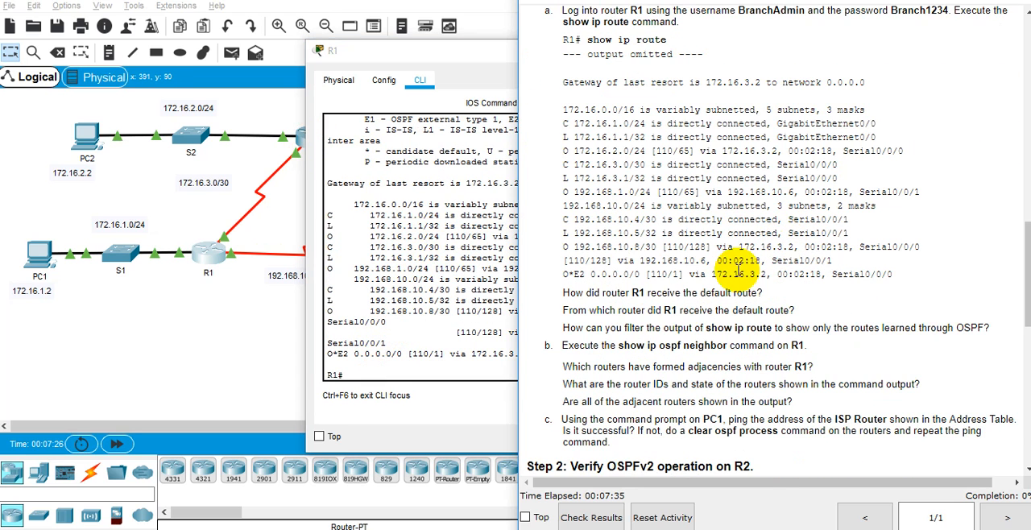
scroll(600, 302, up, 2)
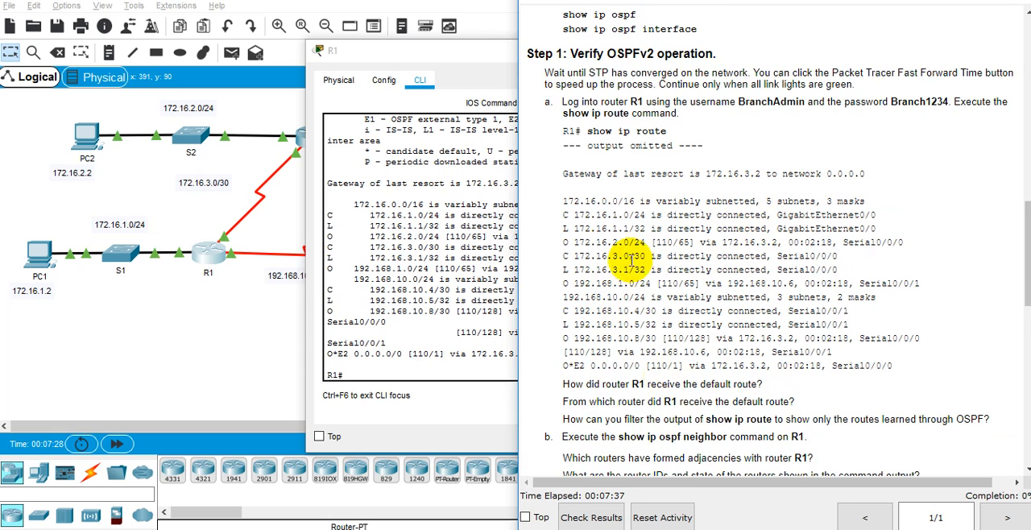
key(alt+Tab)
key(alt+Tab)
key(alt+Tab)
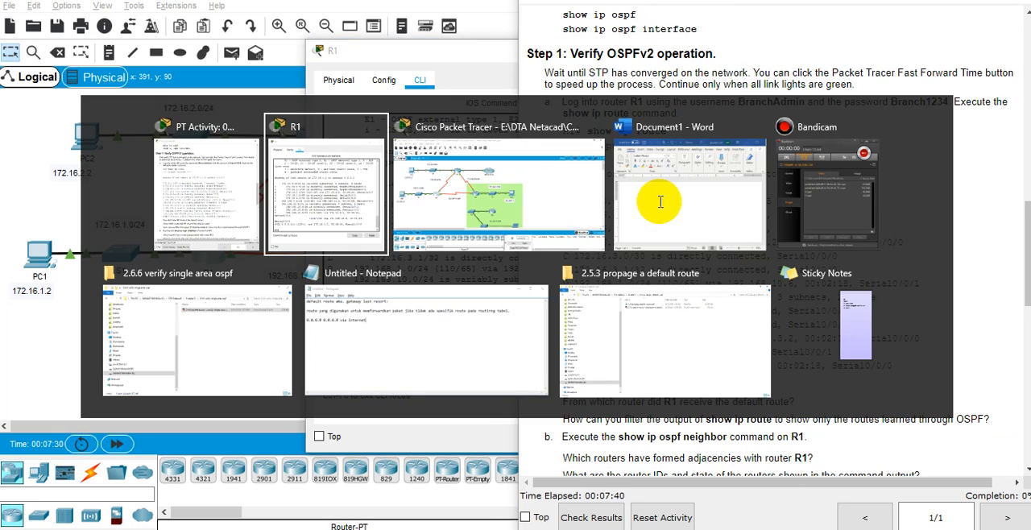
click(661, 202)
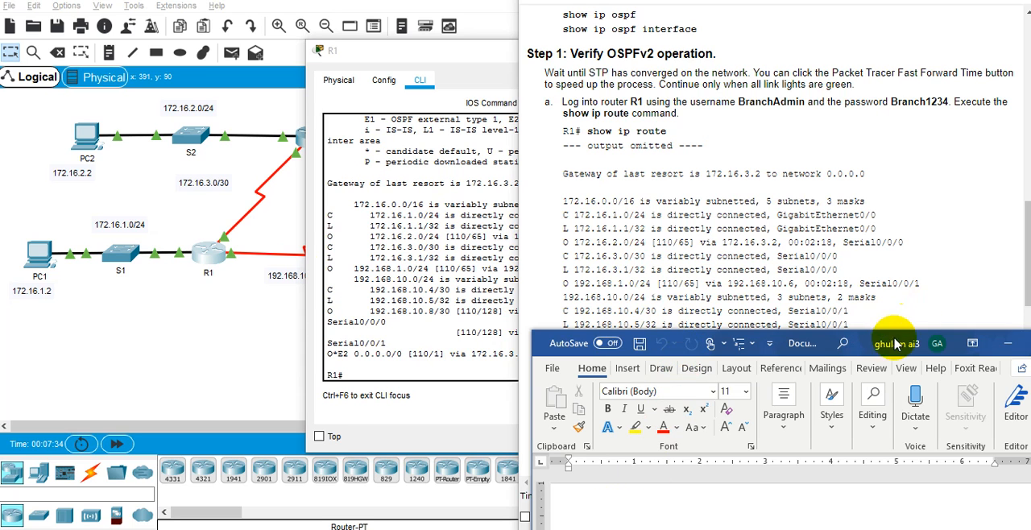
drag(883, 345, 374, 23)
text(Step1:)
key(Return)
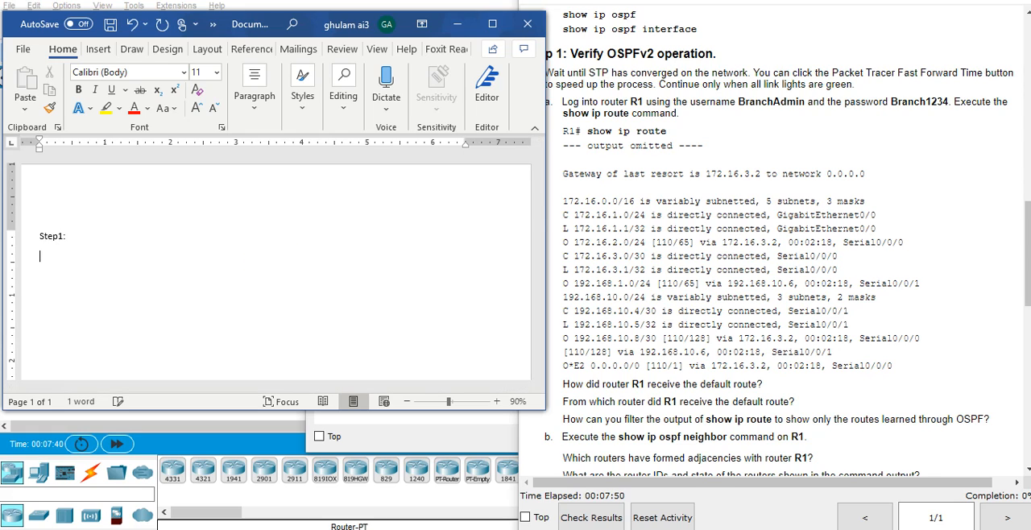
Copy the three default-route and show ip route questions from the instructions into the Word document below "Step1:".
drag(990, 419, 544, 390)
key(ctrl+c)
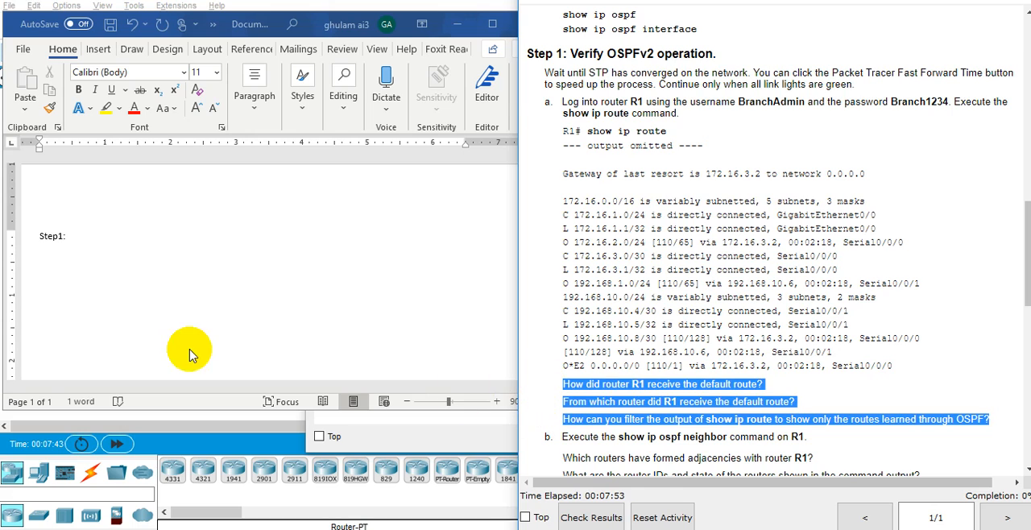
click(144, 253)
key(ctrl+v)
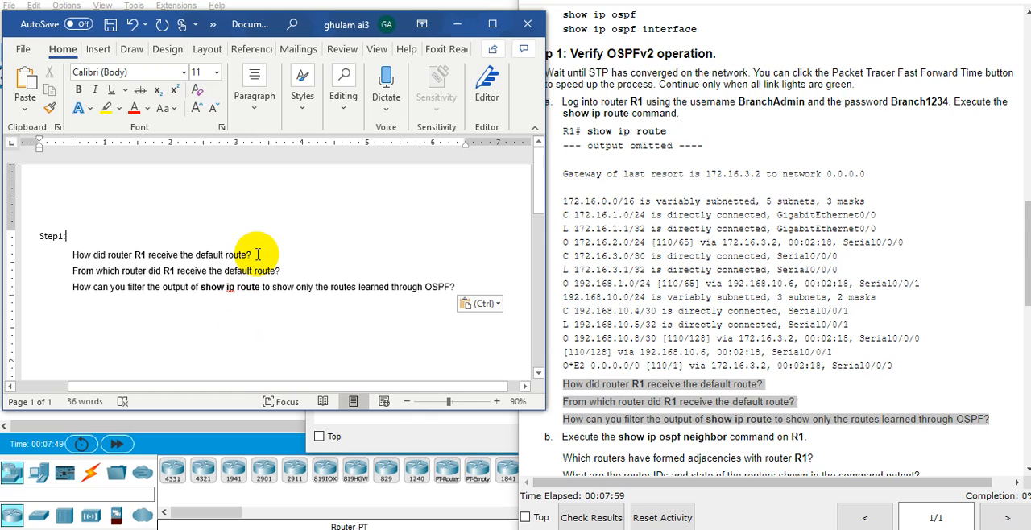
Return to R1's command line, widen its window and examine the gateway of last resort and the 0.0.0.0/0 route entry.
click(457, 23)
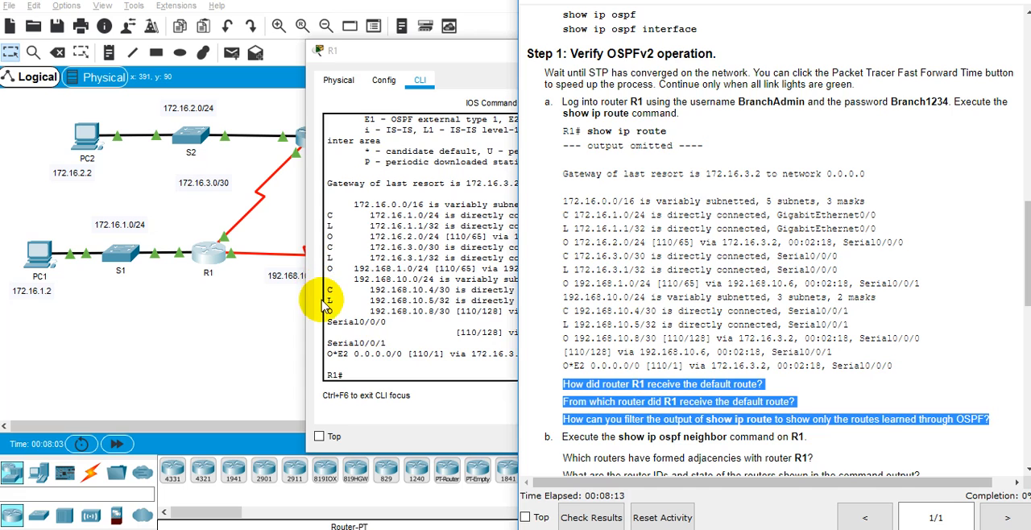
click(386, 352)
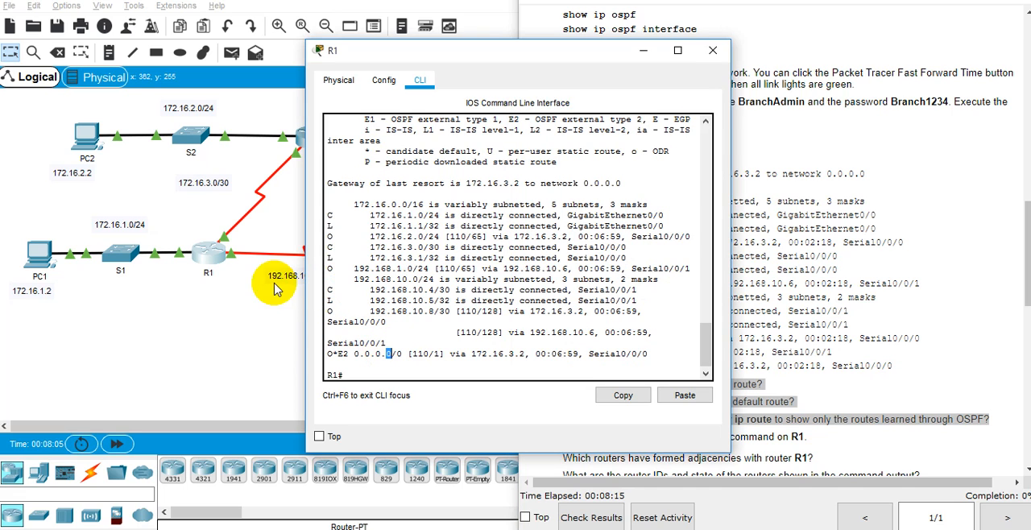
drag(307, 242, 18, 294)
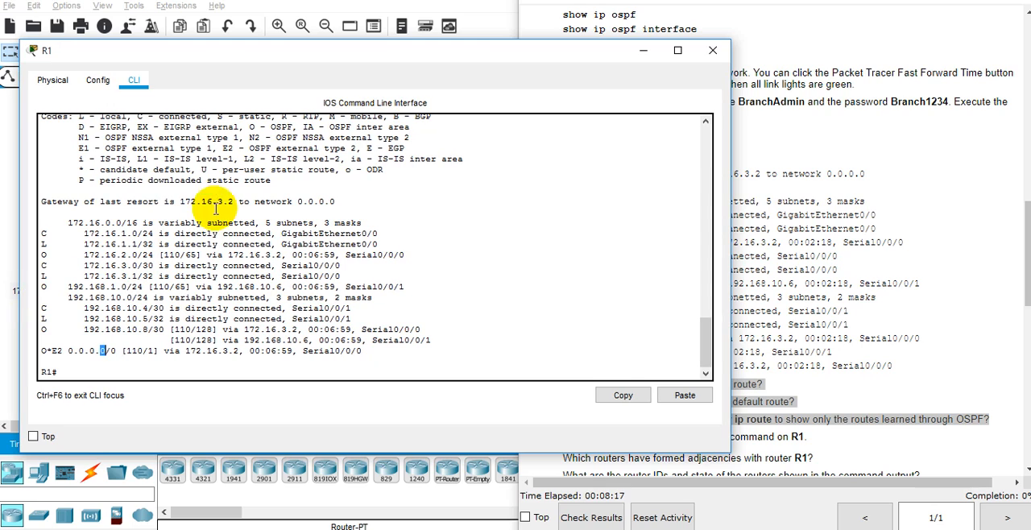
click(175, 192)
double_click(179, 201)
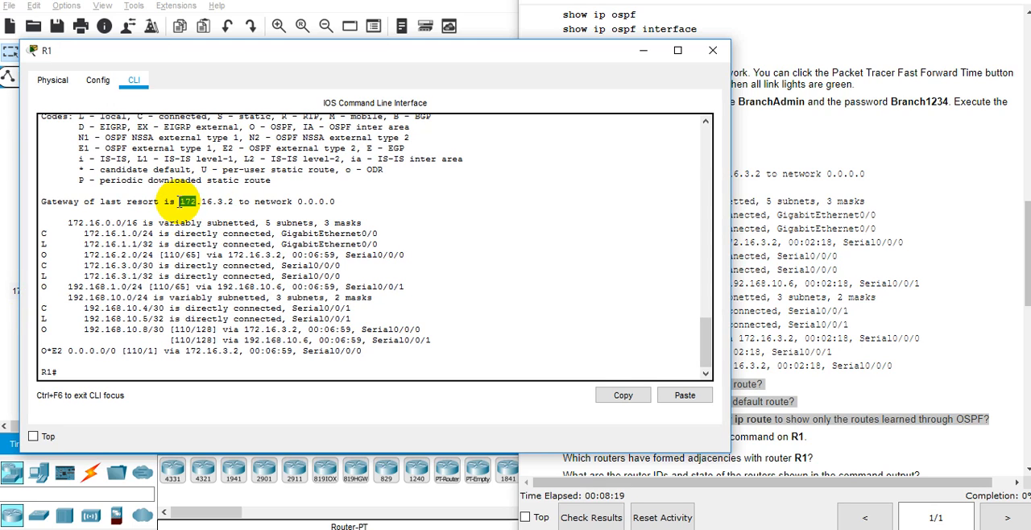
double_click(201, 201)
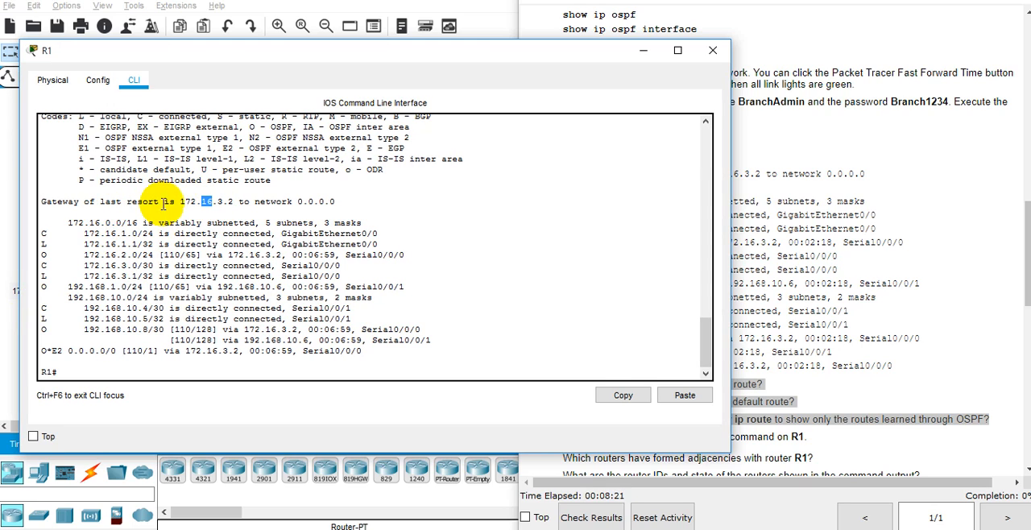
drag(179, 201, 229, 200)
drag(293, 200, 333, 192)
click(66, 360)
drag(66, 360, 125, 350)
click(76, 355)
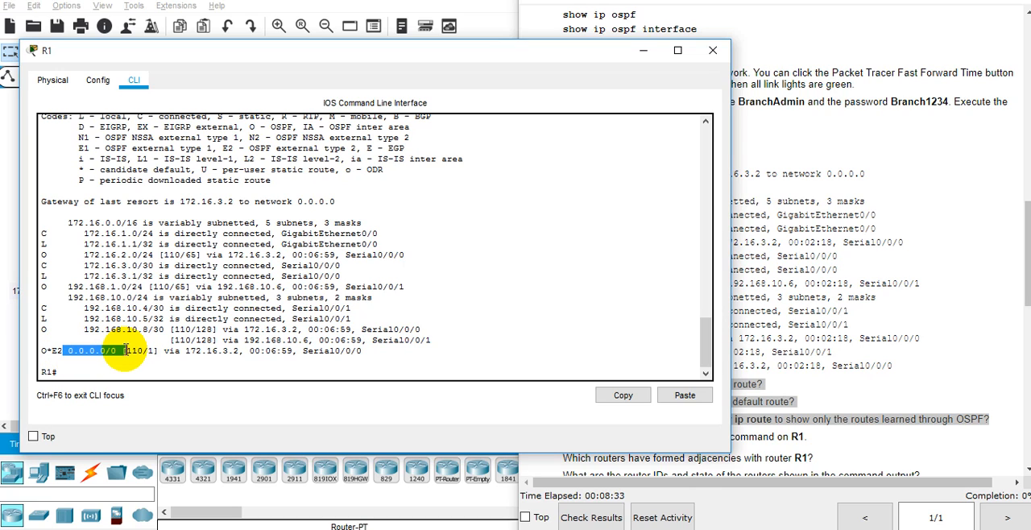
click(124, 358)
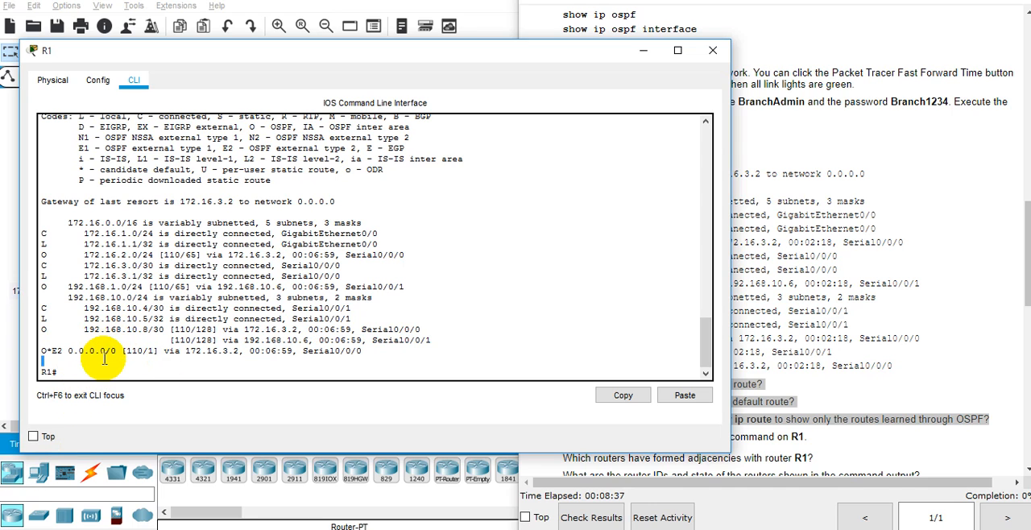
In the Word document, answer how R1 receives the default route with "Mendapatkan route dari propagasi OSPF" below that question.
key(alt+Tab)
key(alt+Tab)
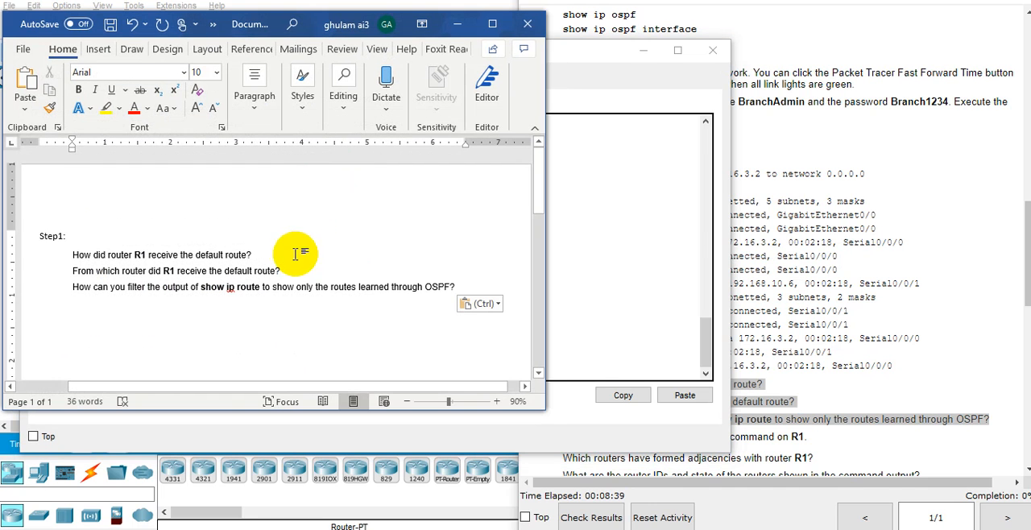
click(280, 258)
key(Return)
text(m)
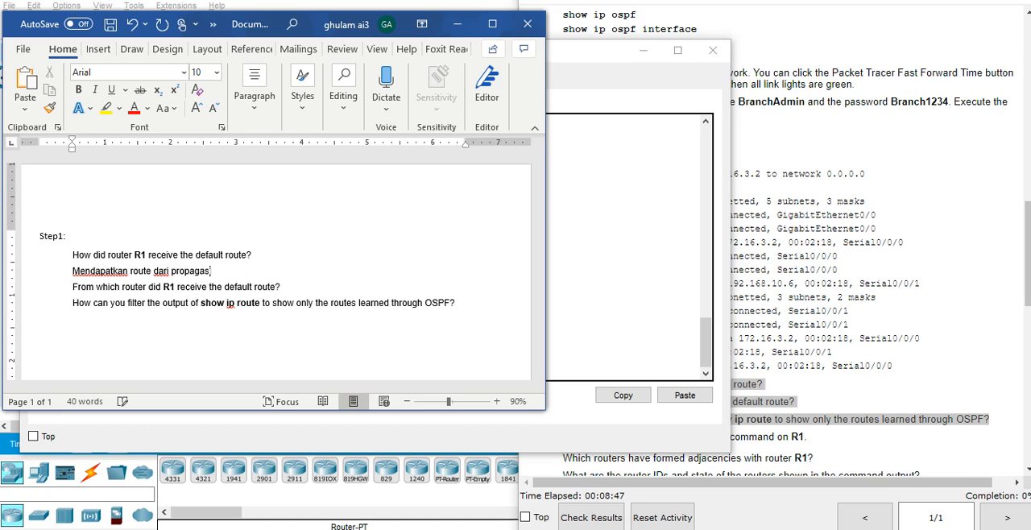
text(i OSPF)
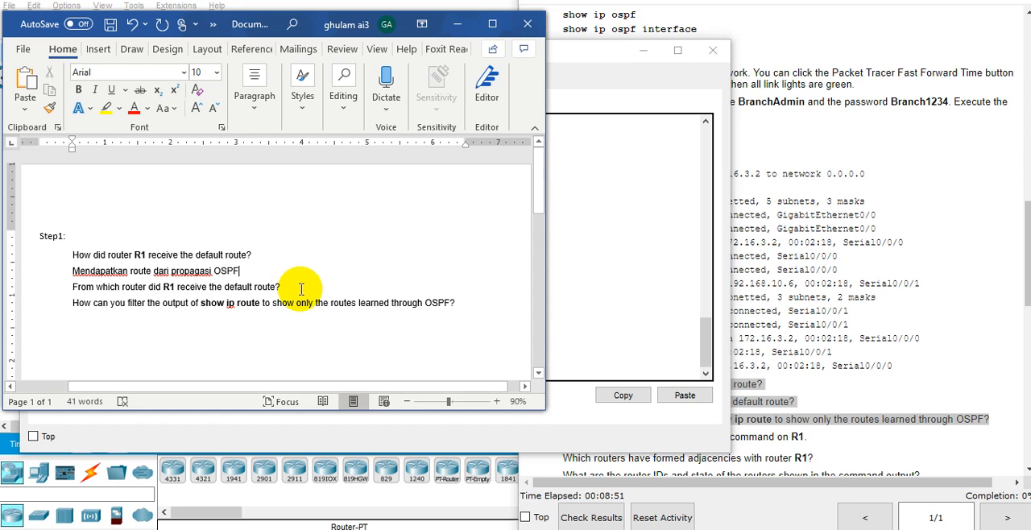
Check the gateway of last resort in R1's routing table and enter 172.16.3.2 below the second question in Word.
key(Return)
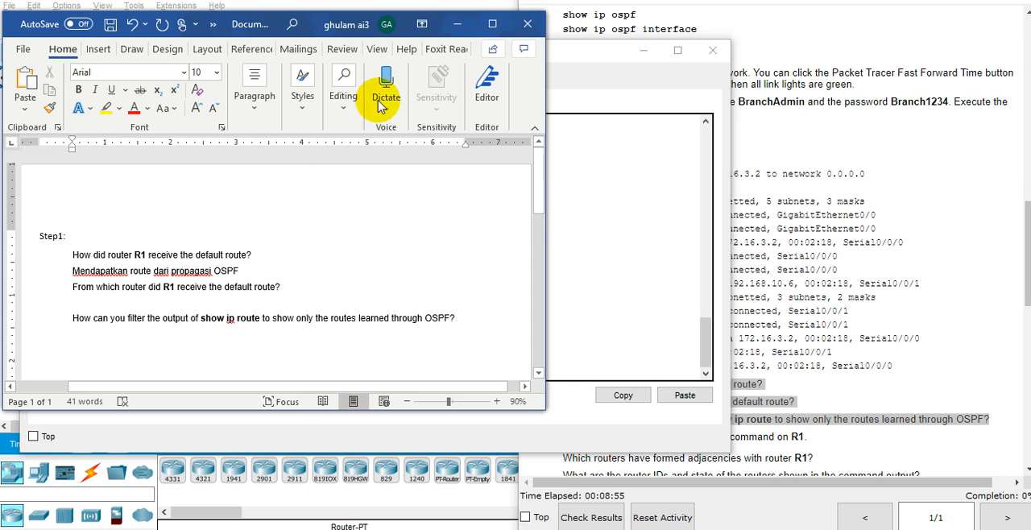
click(457, 23)
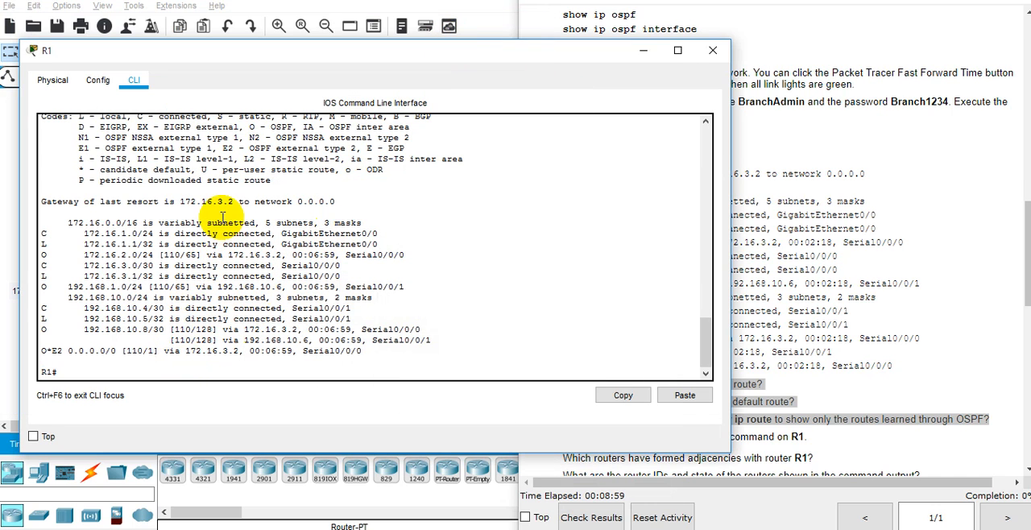
drag(178, 201, 234, 201)
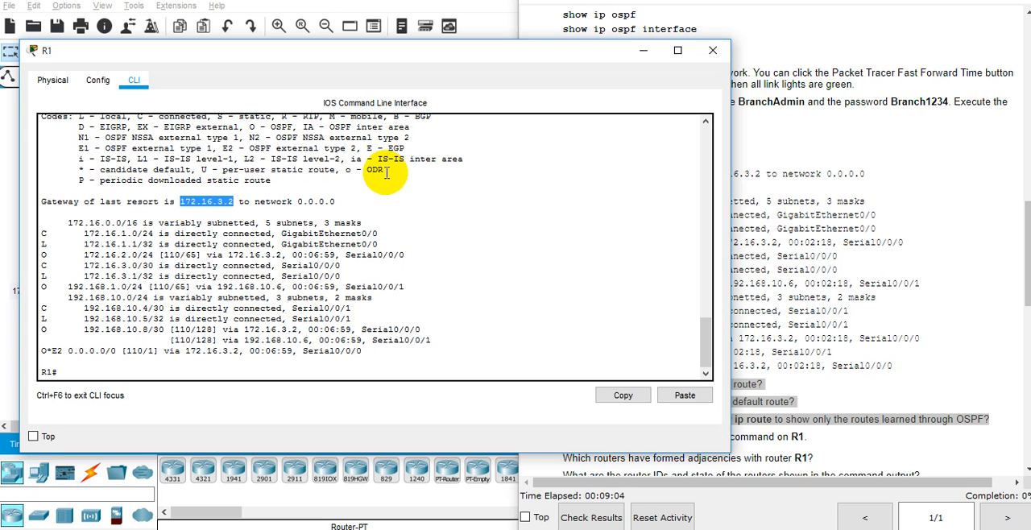
key(alt+Tab)
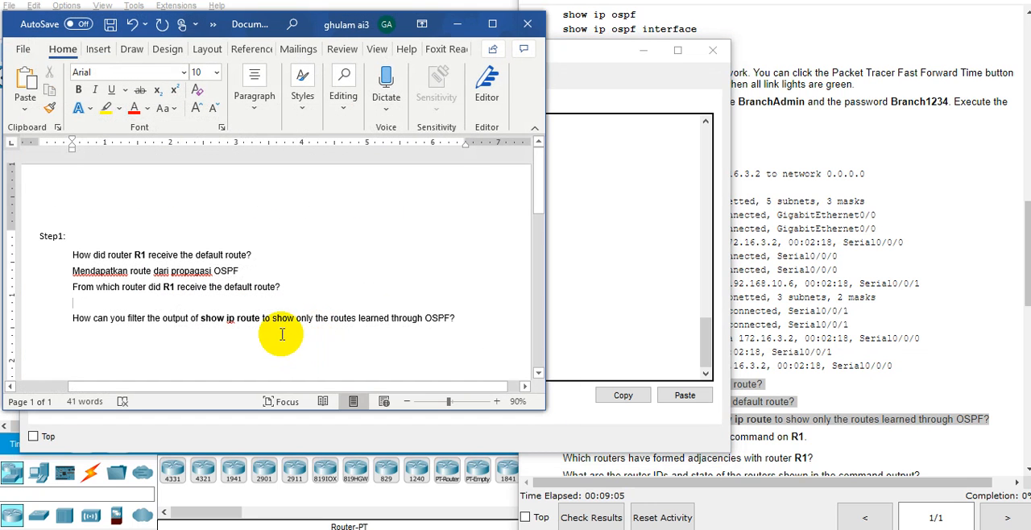
text(172.16.3.2)
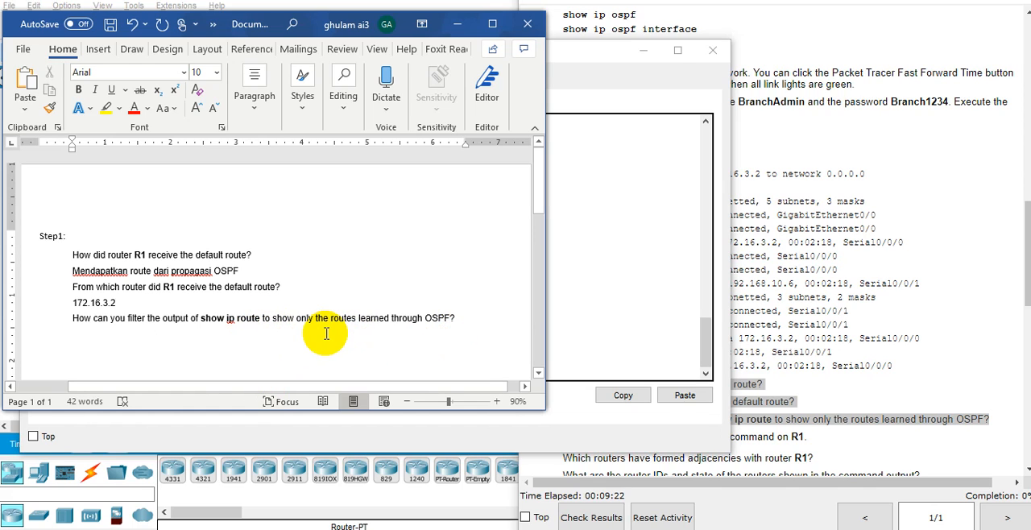
Read the question about filtering routes in Word, then run show ip route ospf on R1's command line.
double_click(282, 319)
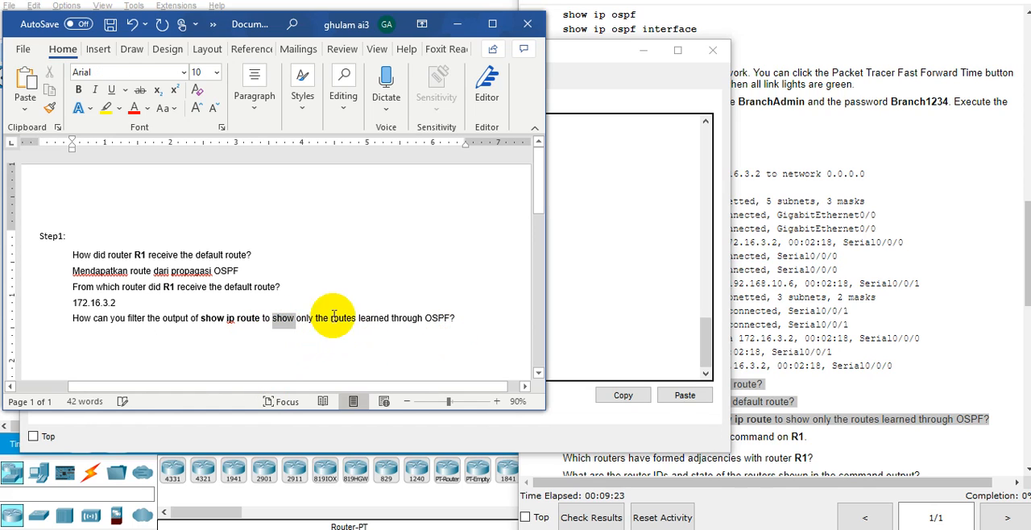
click(423, 331)
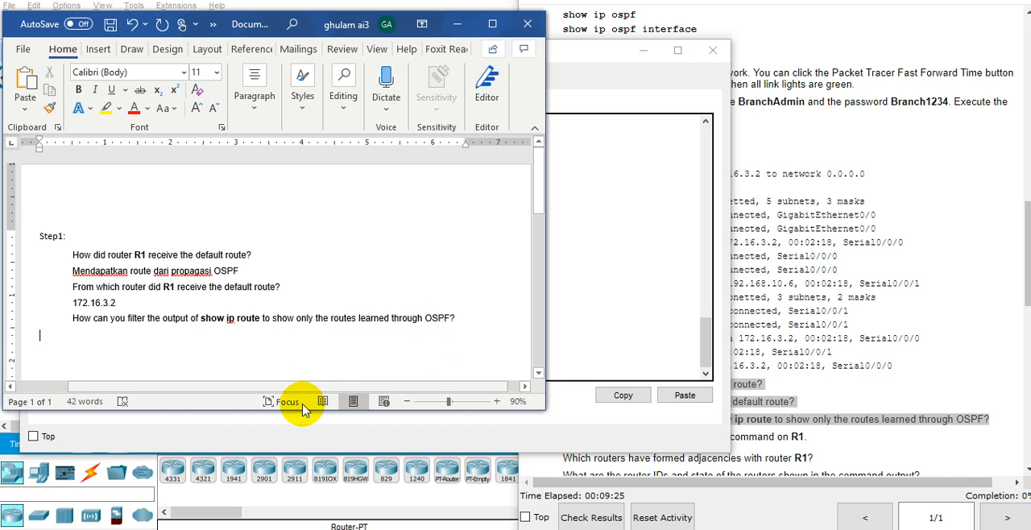
click(556, 280)
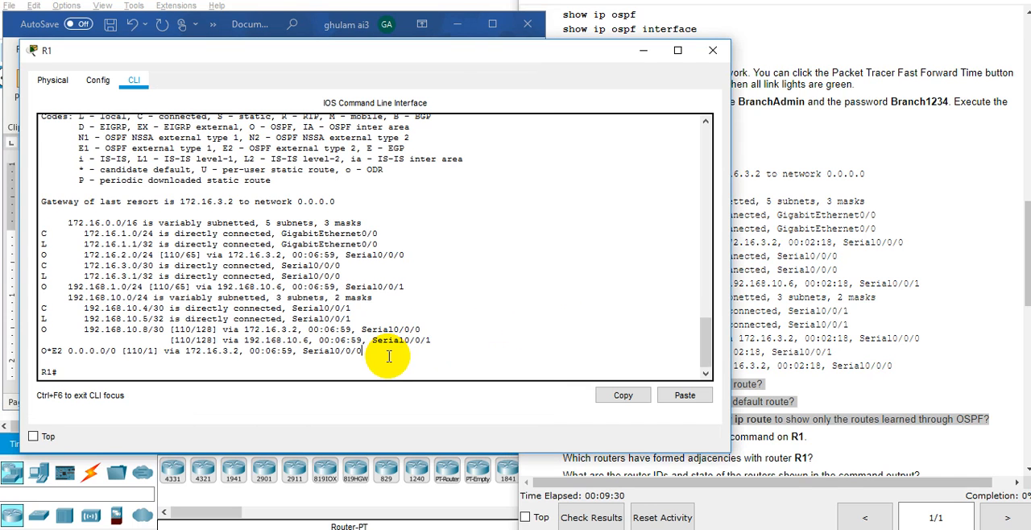
key(Return)
key(Return)
text(sh)
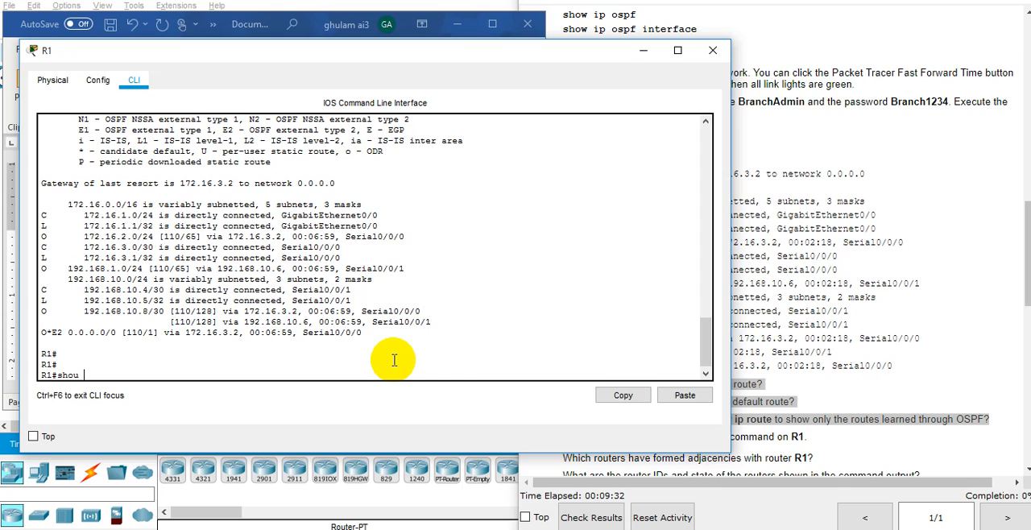
text(ow ip rout)
key(Tab)
text(o)
key(Return)
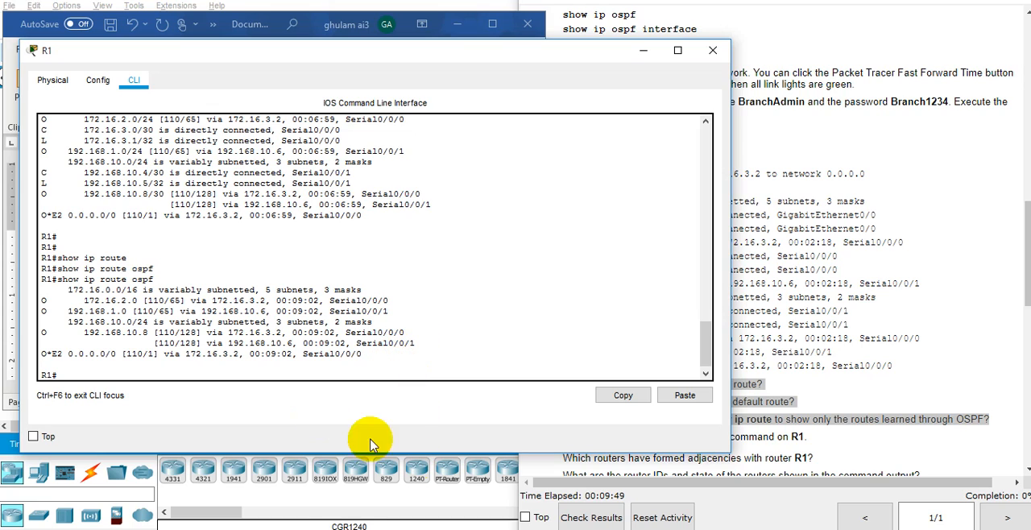
Enter "Show ip route ospf" in the Word document as the answer below the route-filtering question.
key(alt+Tab)
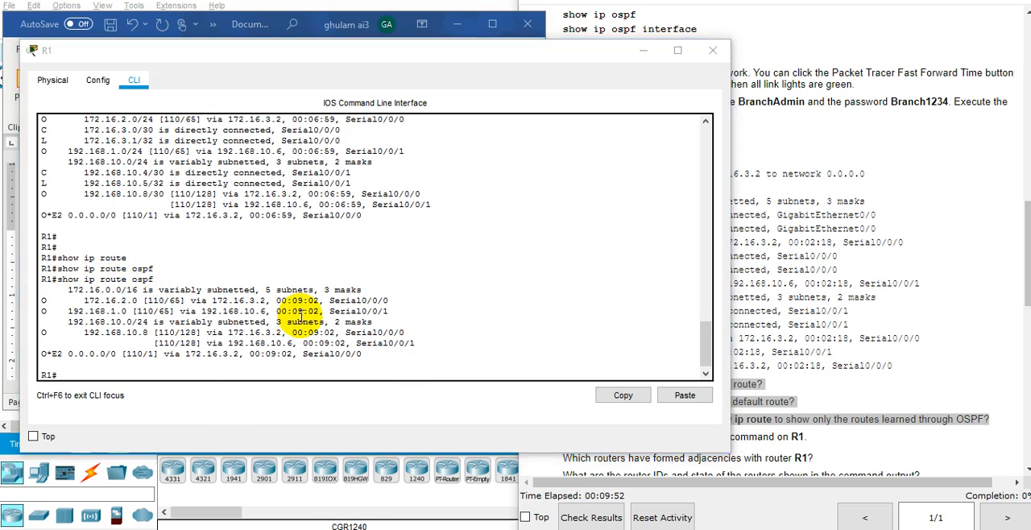
click(464, 316)
key(Return)
text(sho)
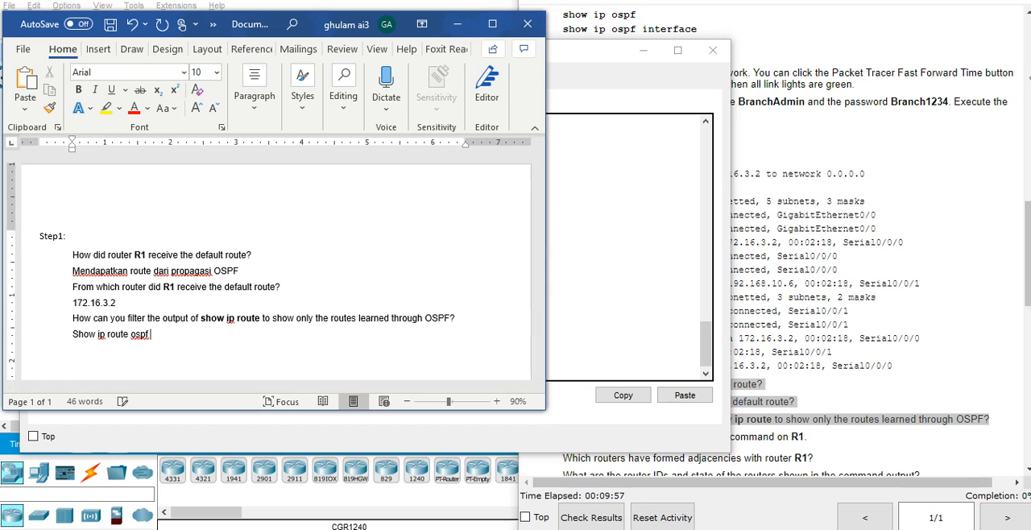
Add the label "a." on a new line below "Step1:" and the label "b." after the last answer.
click(971, 149)
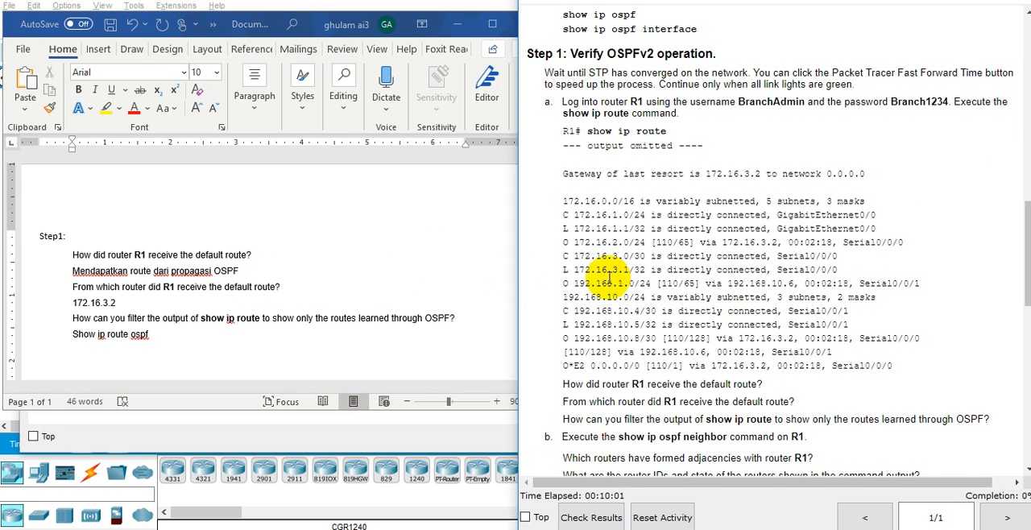
click(85, 234)
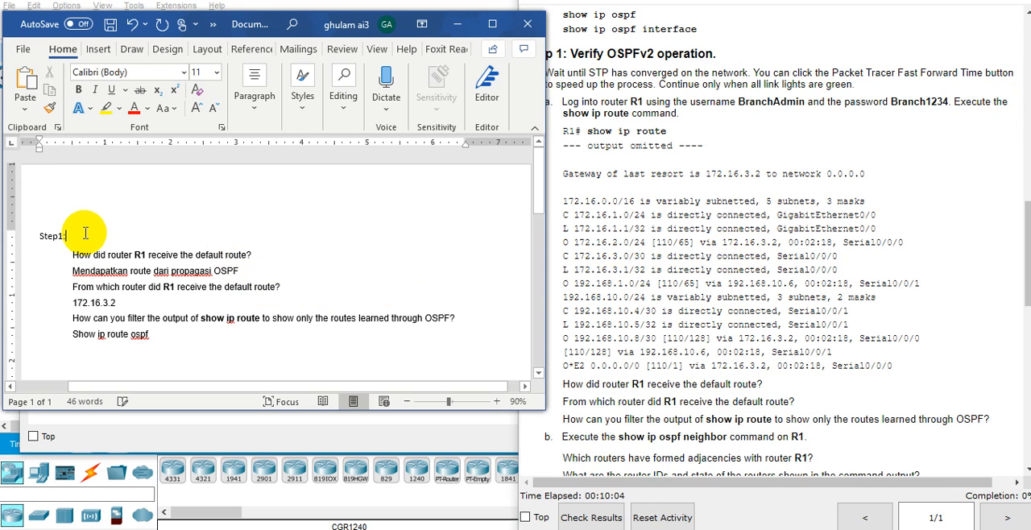
key(Return)
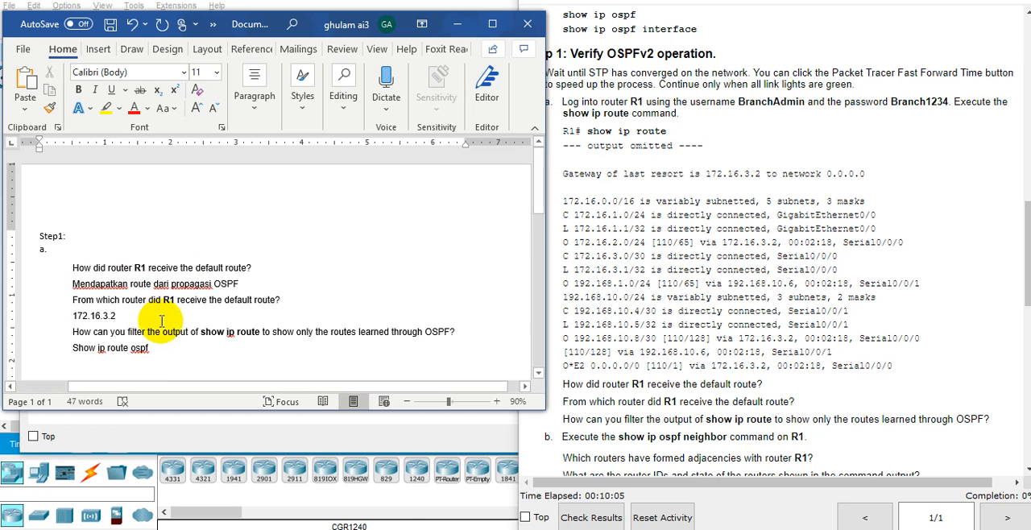
click(169, 354)
key(BackSpace)
text(b.)
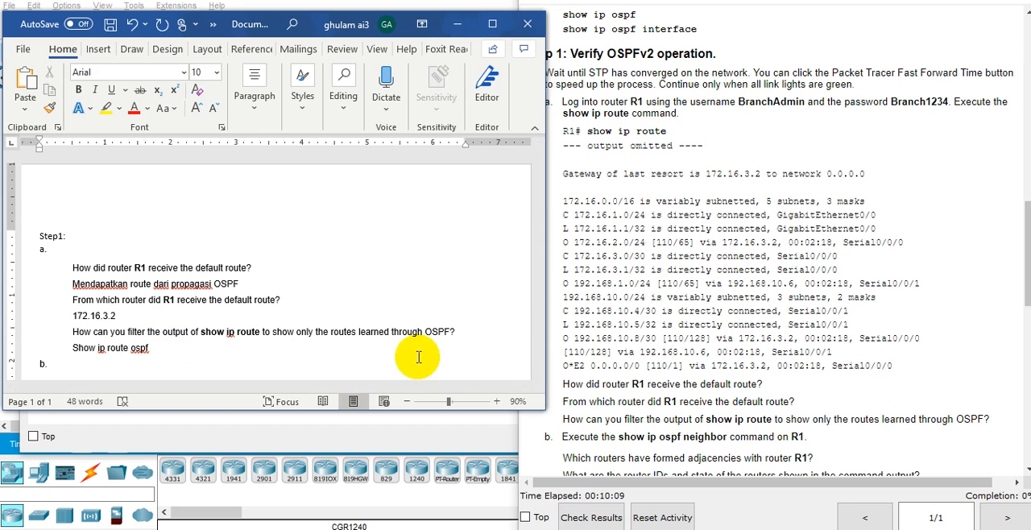
Copy the three part b questions about adjacent routers from the instructions into the Word document below "b.".
click(687, 386)
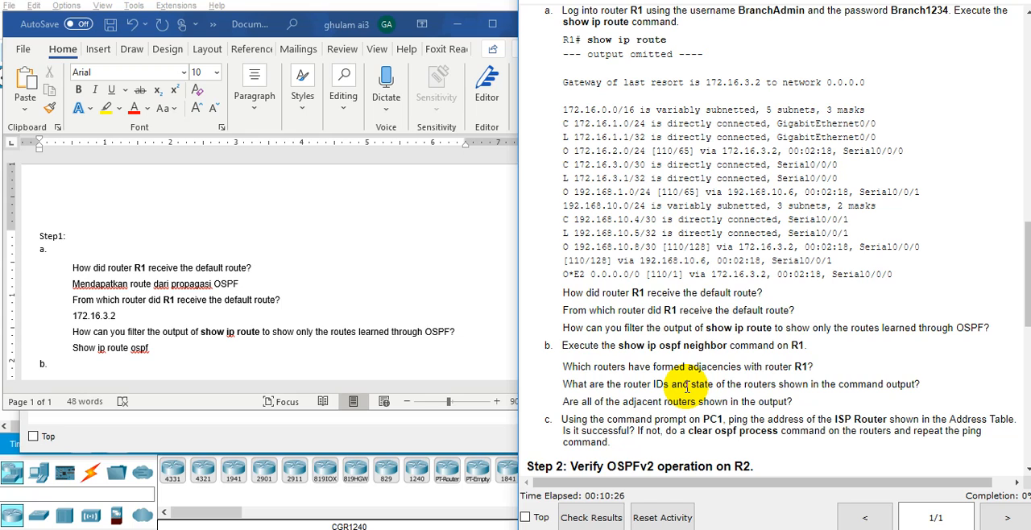
drag(788, 402, 536, 373)
key(ctrl+c)
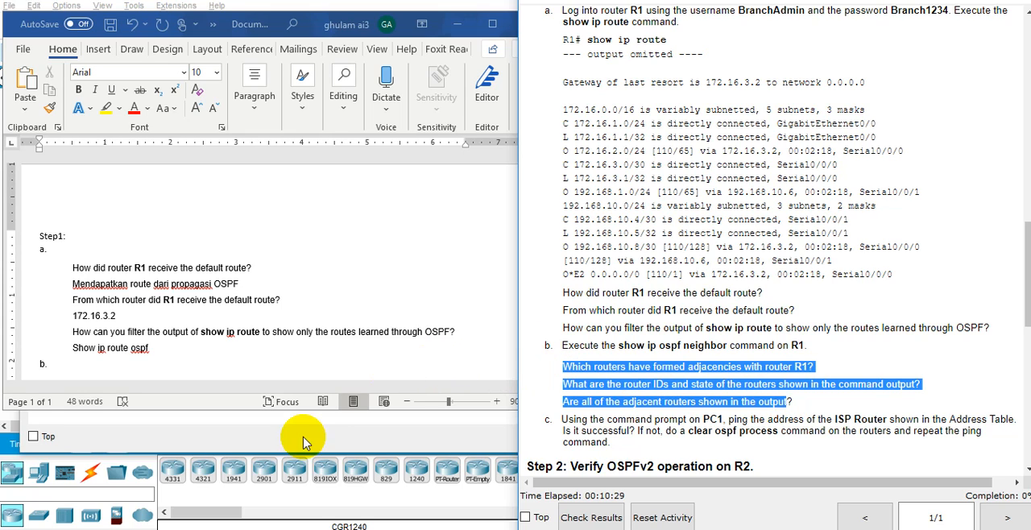
click(82, 363)
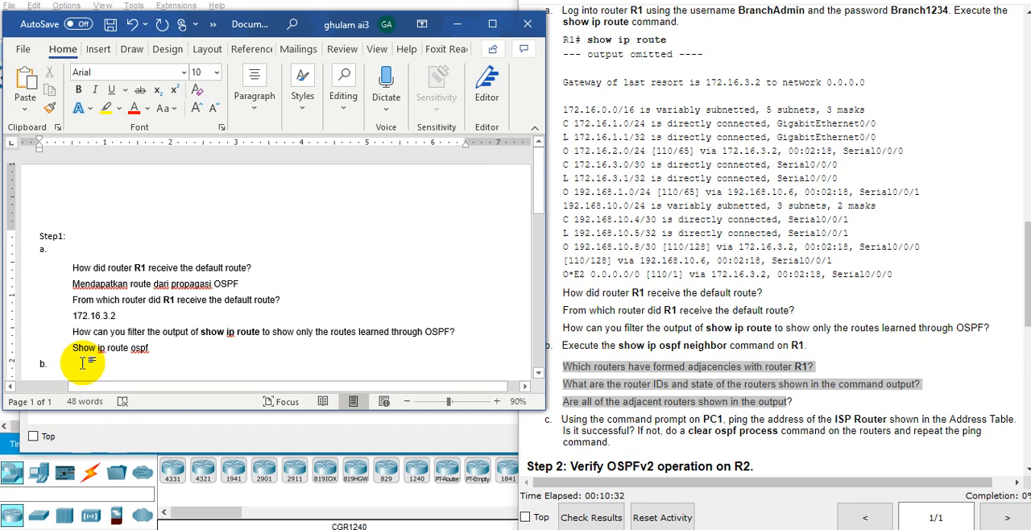
key(Return)
key(ctrl+v)
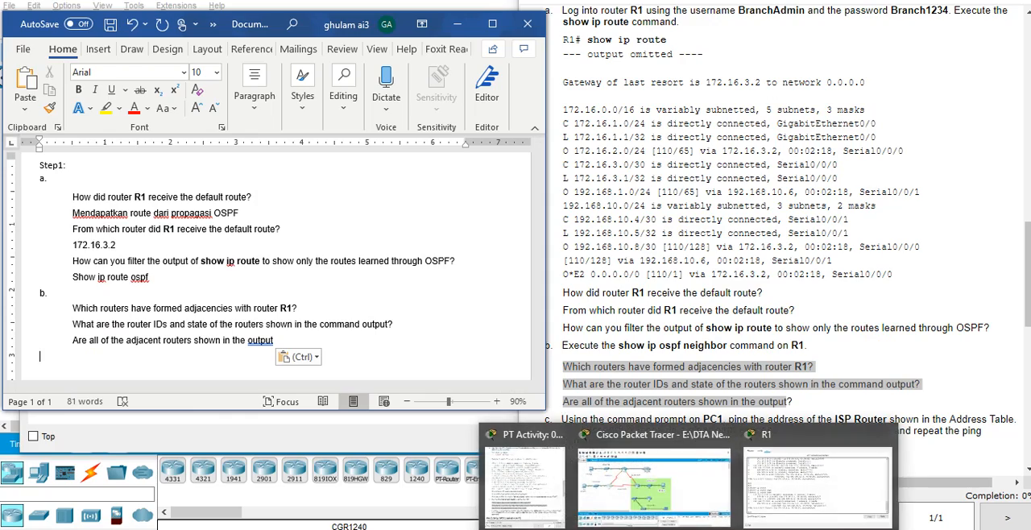
Bring up R1's command line, place its window beside the Word document and run show ip ospf neighbor.
click(783, 479)
drag(359, 44, 803, 19)
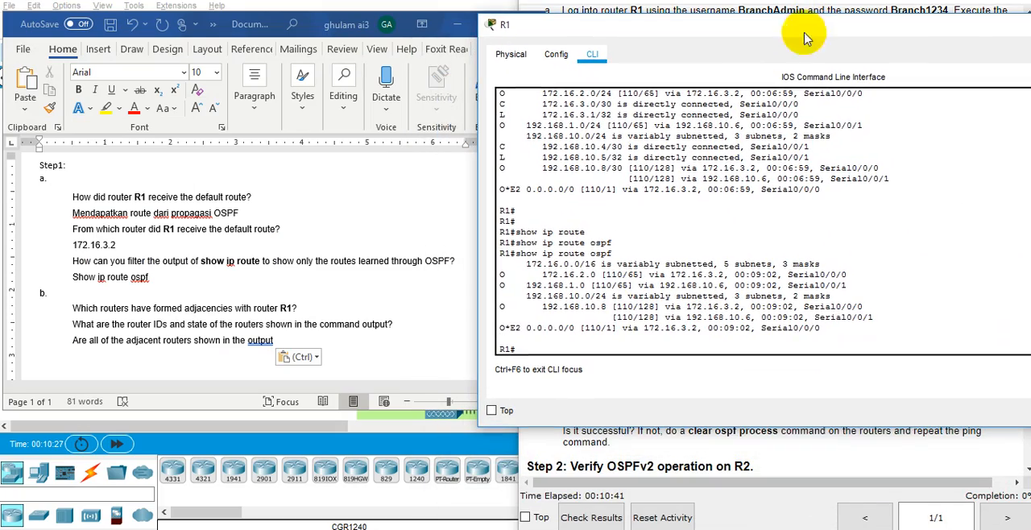
text(show ip os)
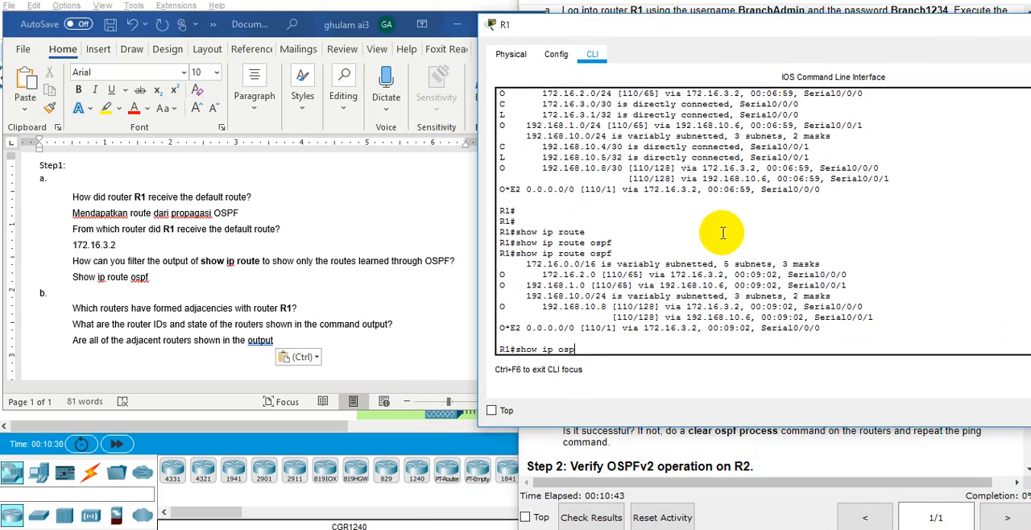
text(p)
key(Tab)
text(nei)
key(Tab)
key(Return)
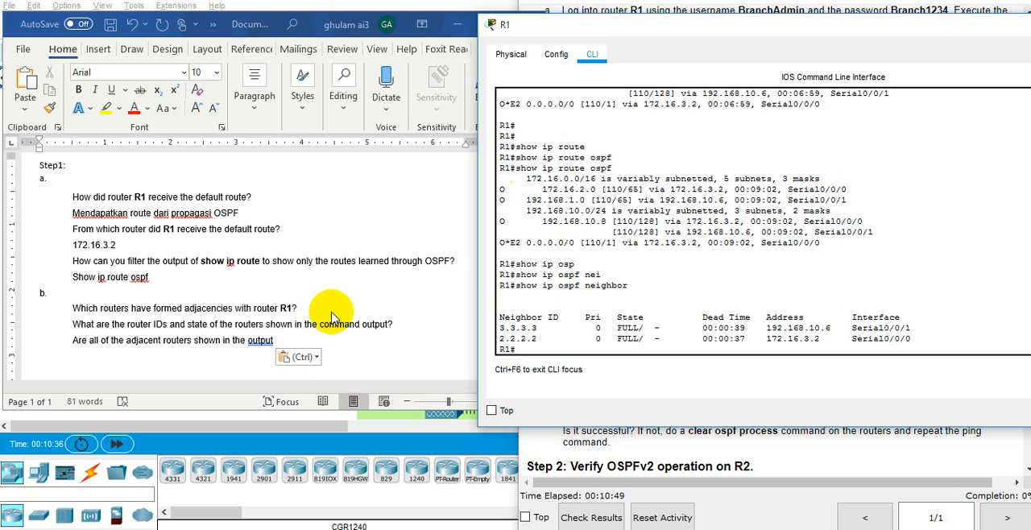
Enter "Router 3 dan Router 2" in the Word document as the answer below the question about adjacencies with R1.
double_click(541, 347)
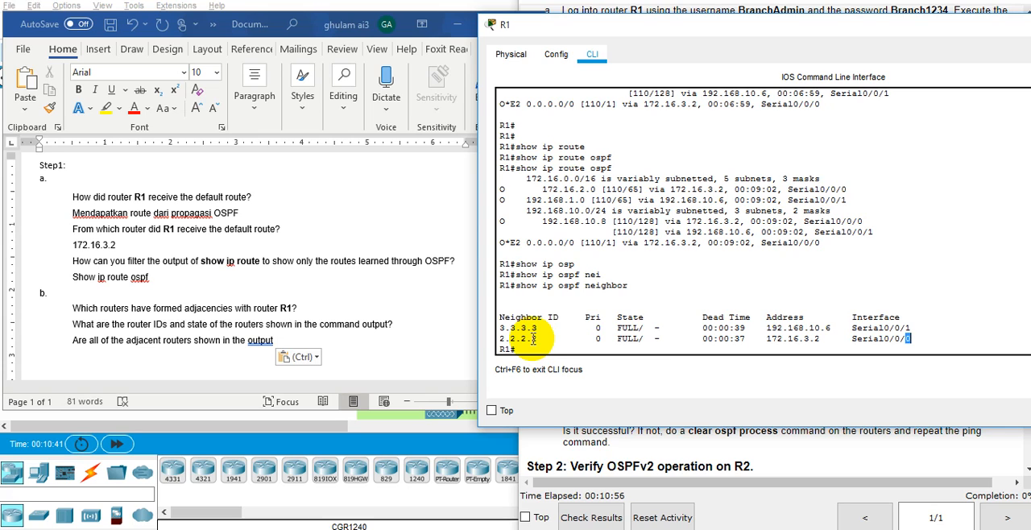
click(298, 308)
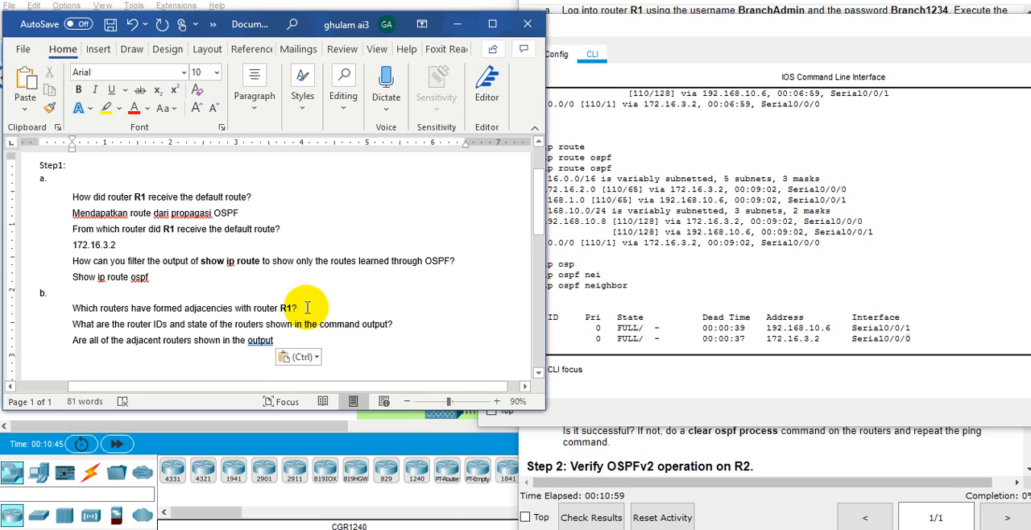
key(Return)
text(Router 3 dab R)
key(BackSpace)
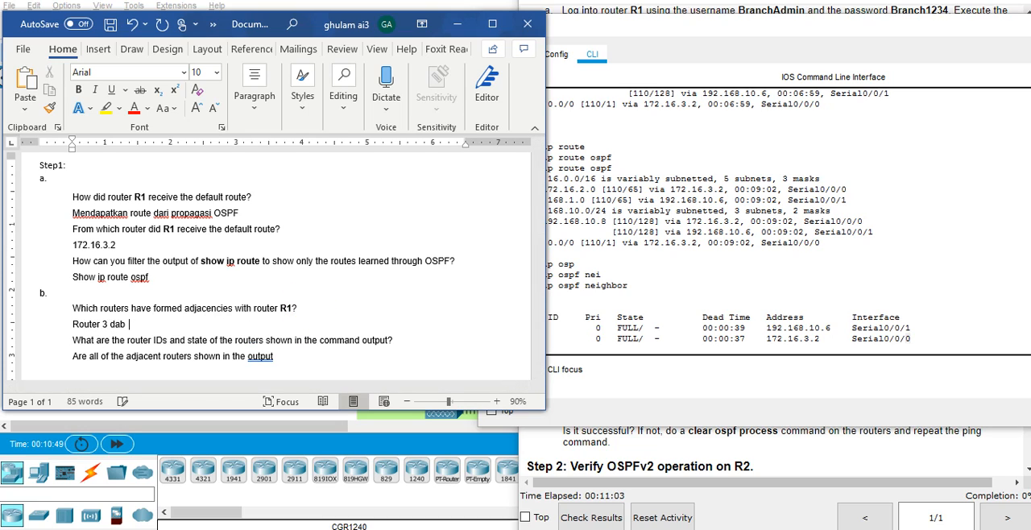
text(n )
text(Route)
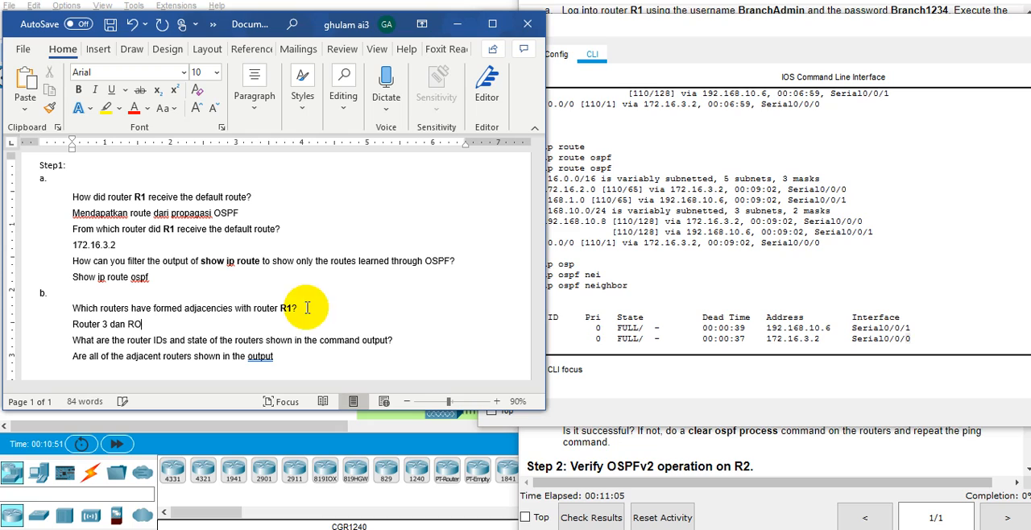
key(BackSpace)
key(BackSpace)
key(BackSpace)
text(ut)
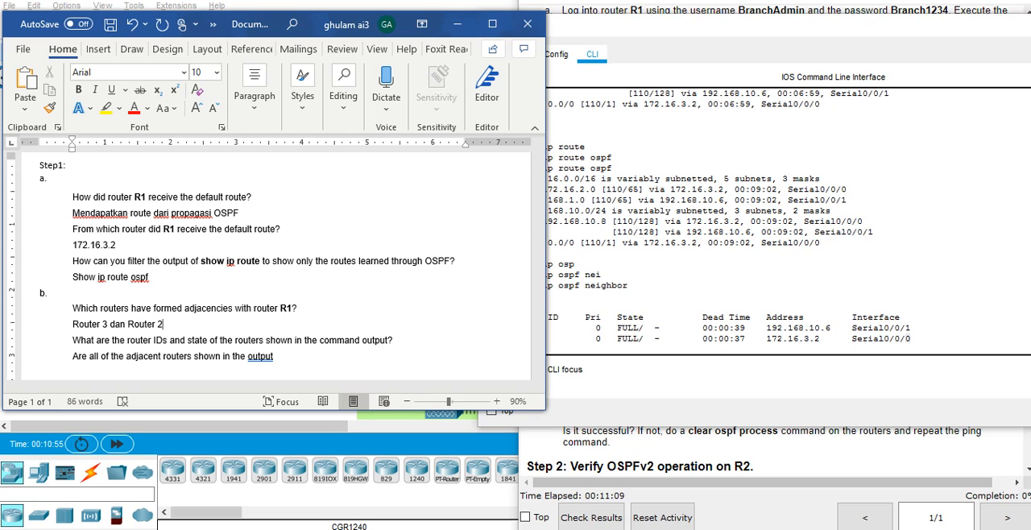
text(er 2)
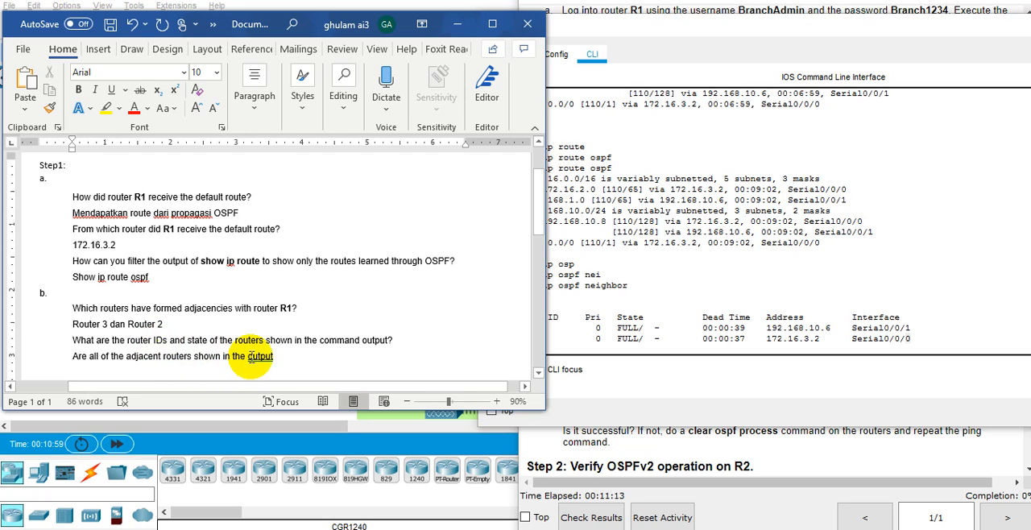
Enter "3.3.3.3 dan 2.2.2.2 state full" as the answer below the question about router IDs and state.
click(404, 340)
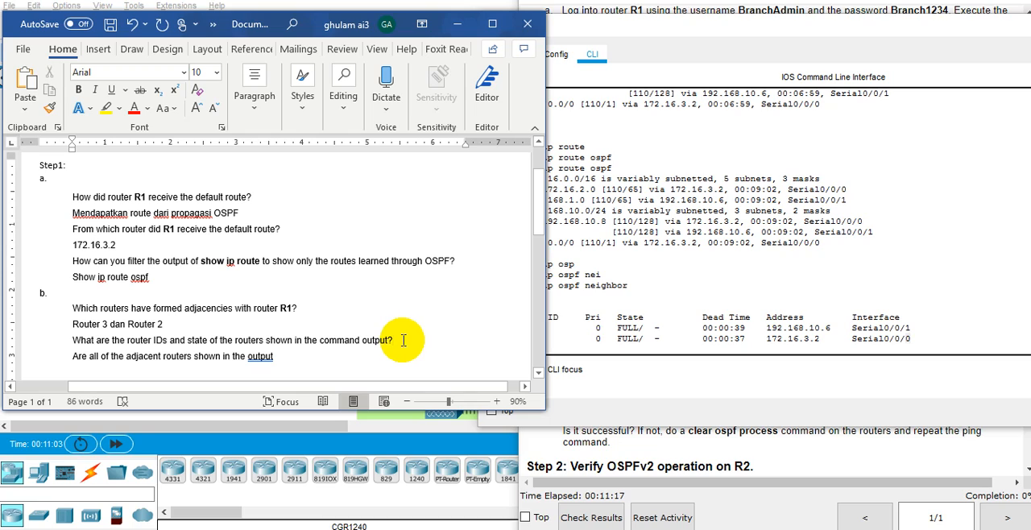
key(Return)
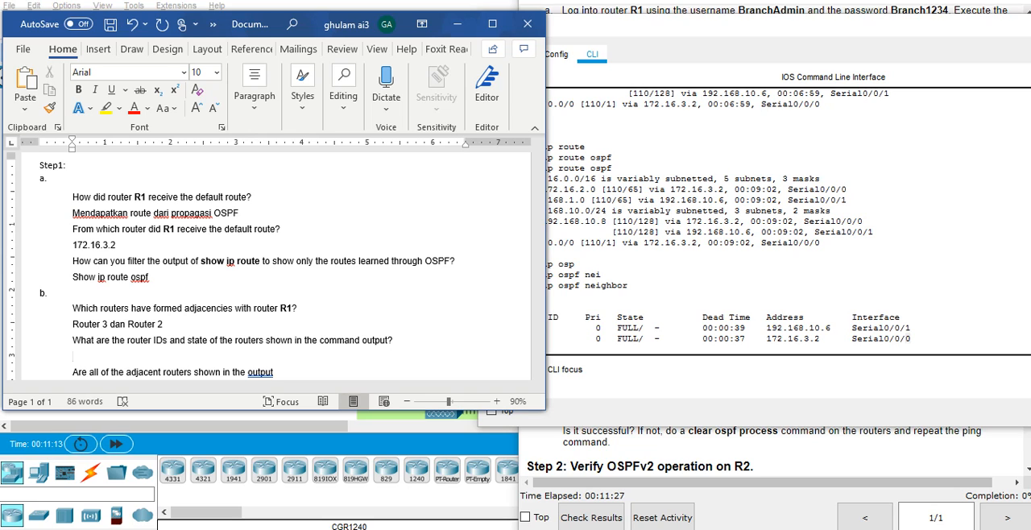
click(669, 293)
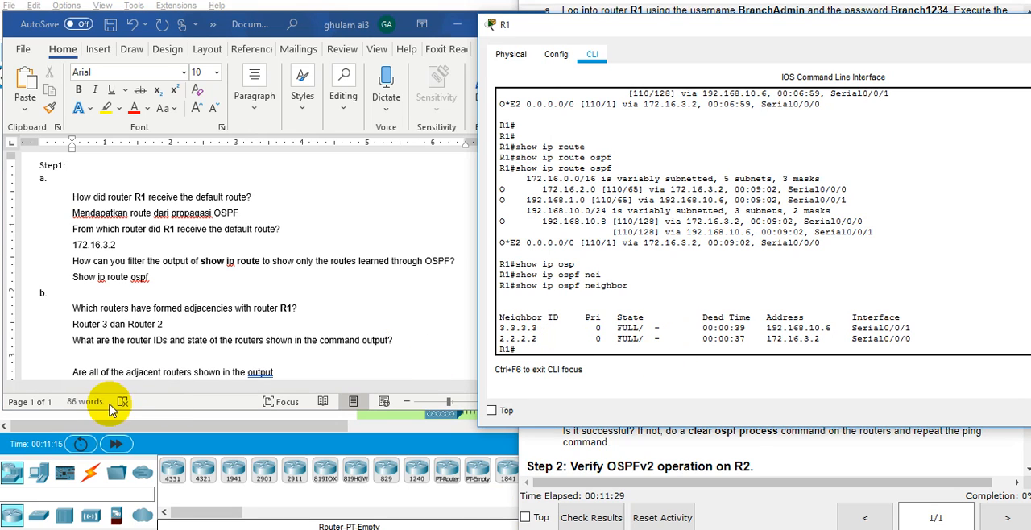
click(165, 354)
text(3.3.3.3 da)
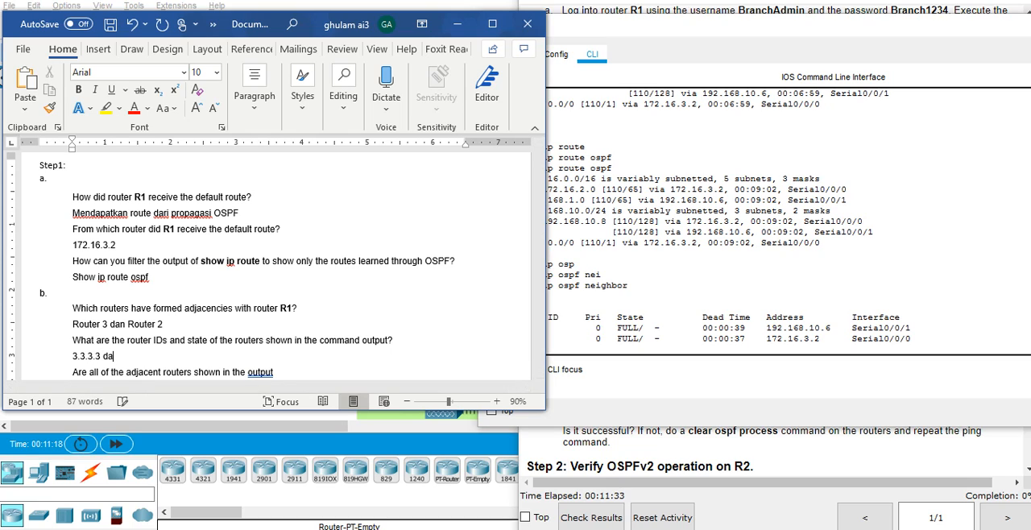
text(n 22.2.2.2 sa)
key(BackSpace)
text(taet fu)
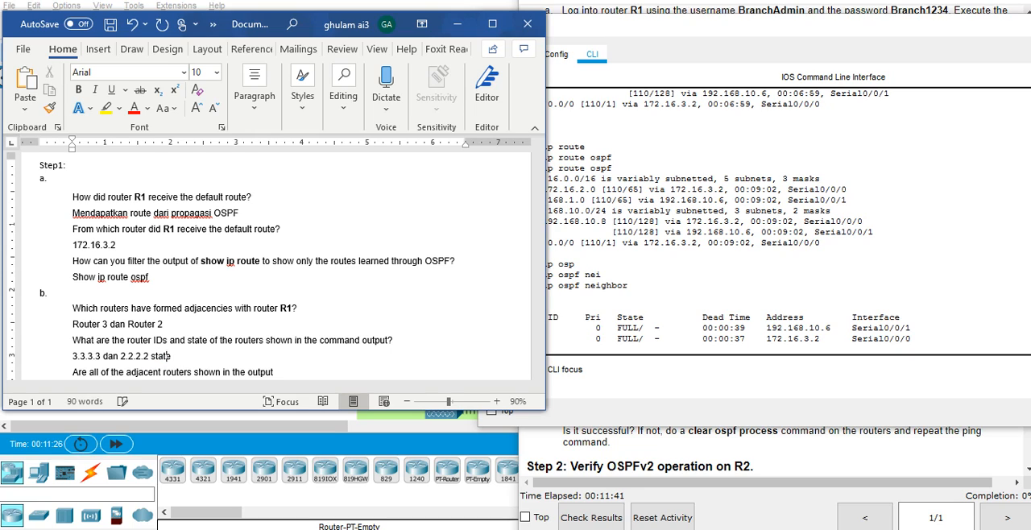
text(ll)
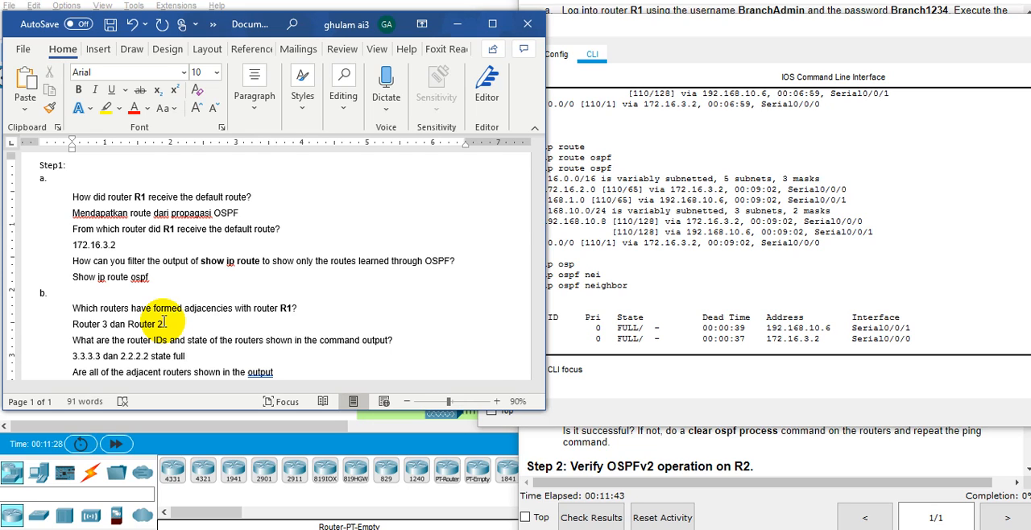
Compare R1's OSPF neighbor output with the network topology and the part b question about adjacent routers.
click(280, 372)
text(])
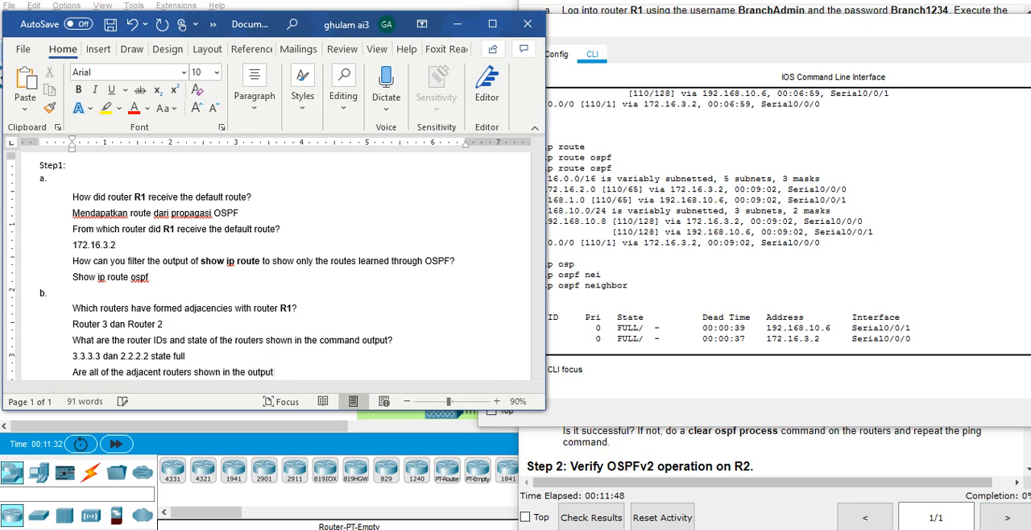
scroll(274, 266, down, 1)
click(638, 262)
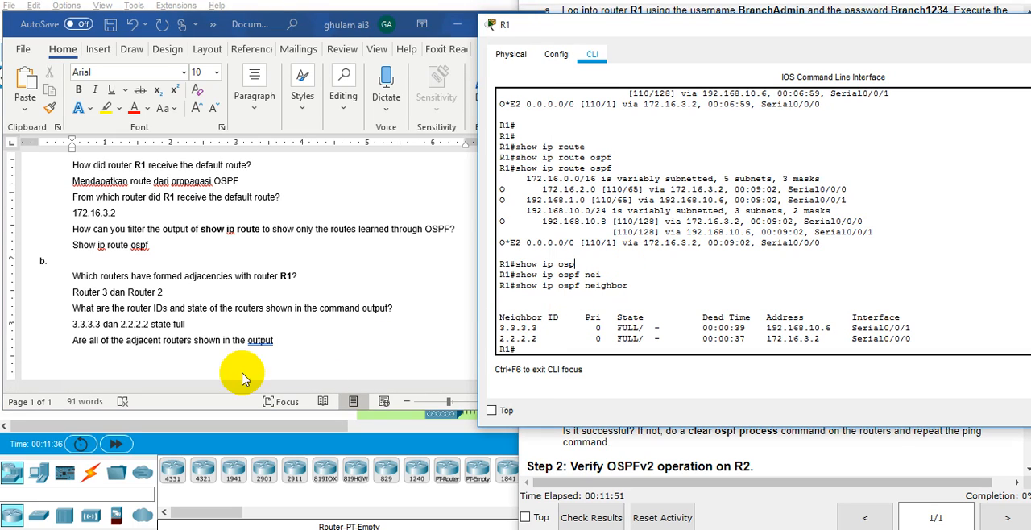
click(291, 347)
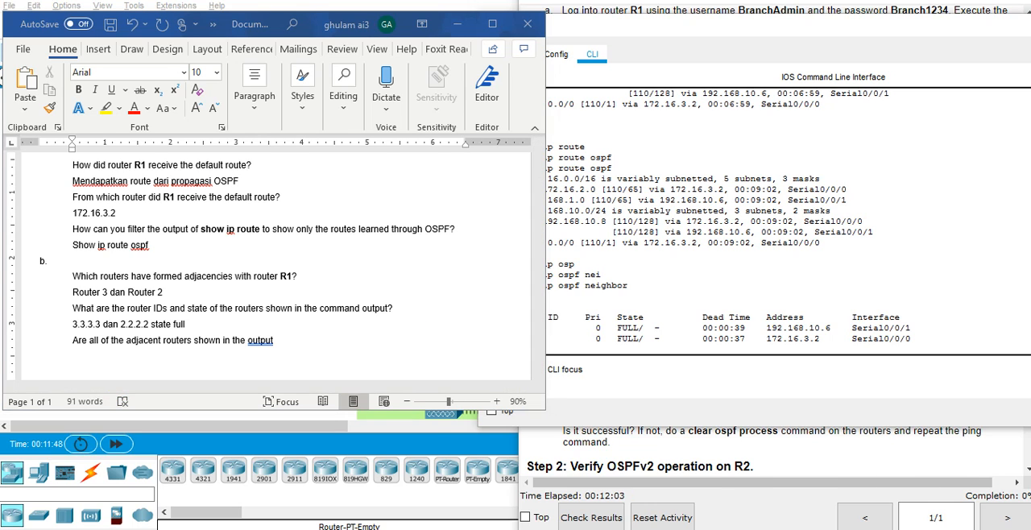
mouse_move(618, 502)
click(532, 476)
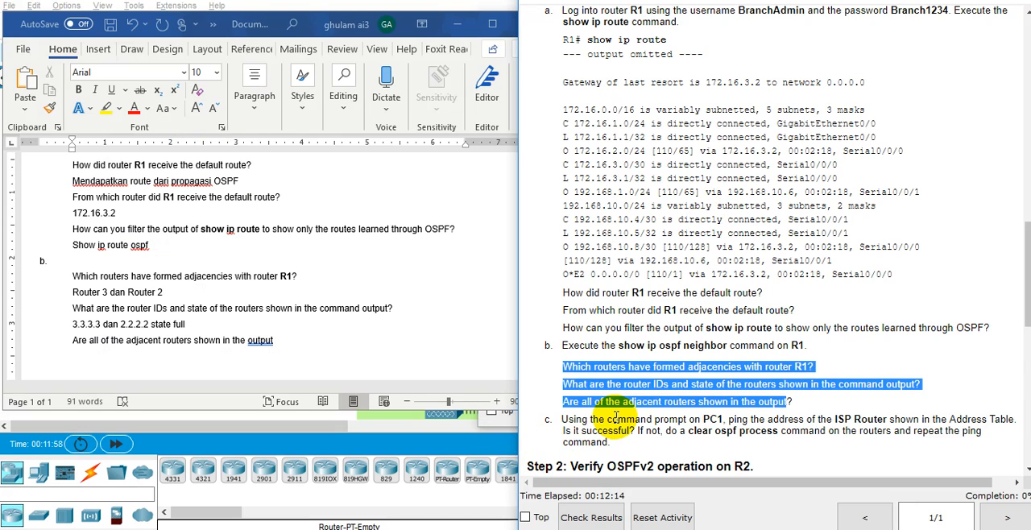
click(492, 241)
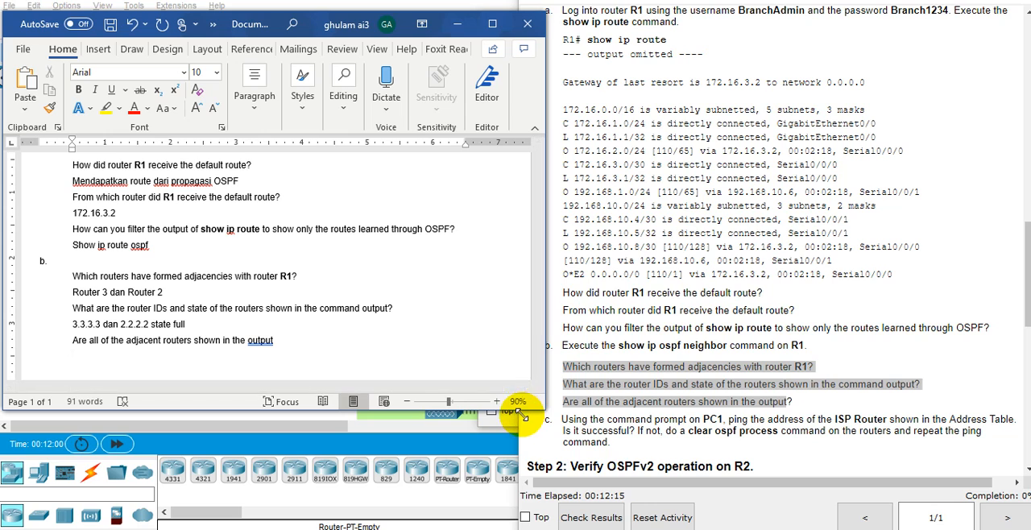
click(493, 414)
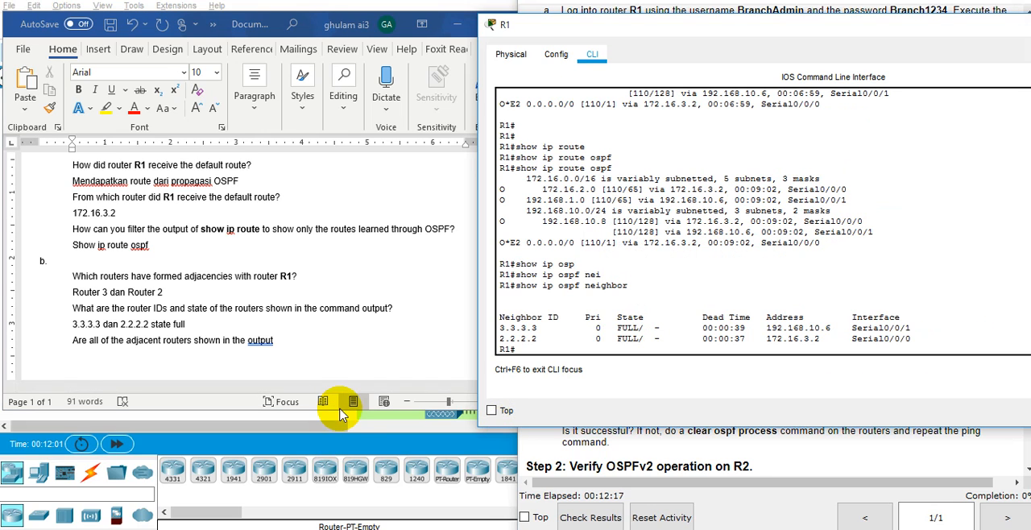
click(337, 414)
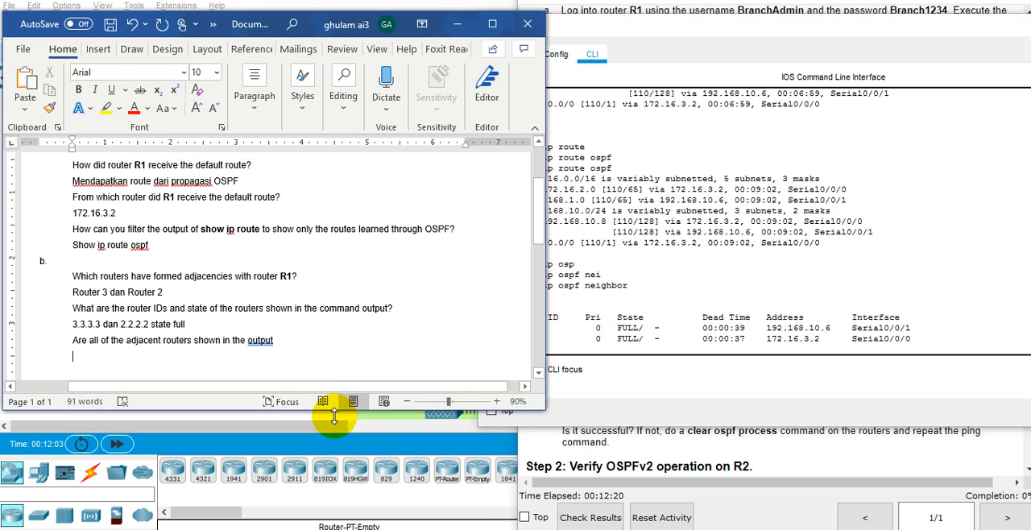
click(333, 421)
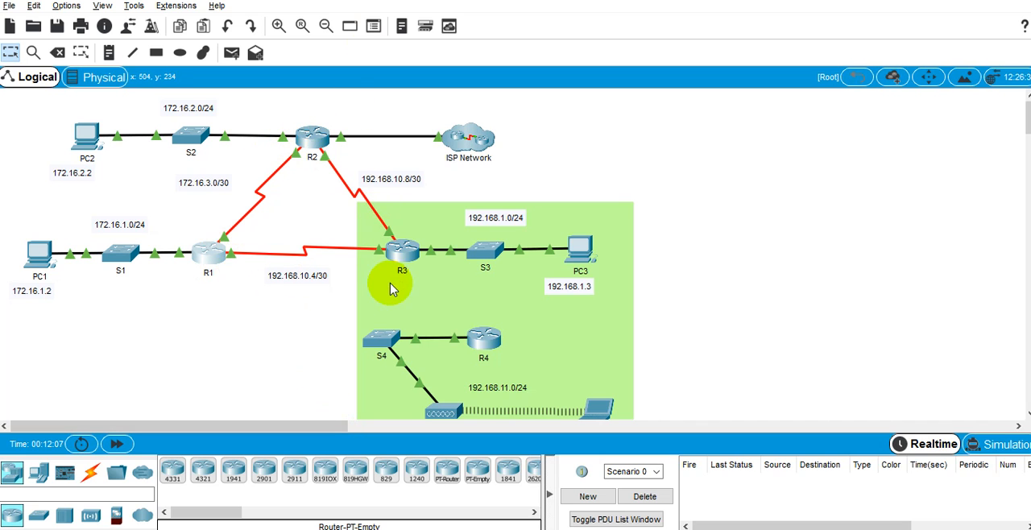
key(alt+Tab)
key(alt+Tab)
key(alt+Tab)
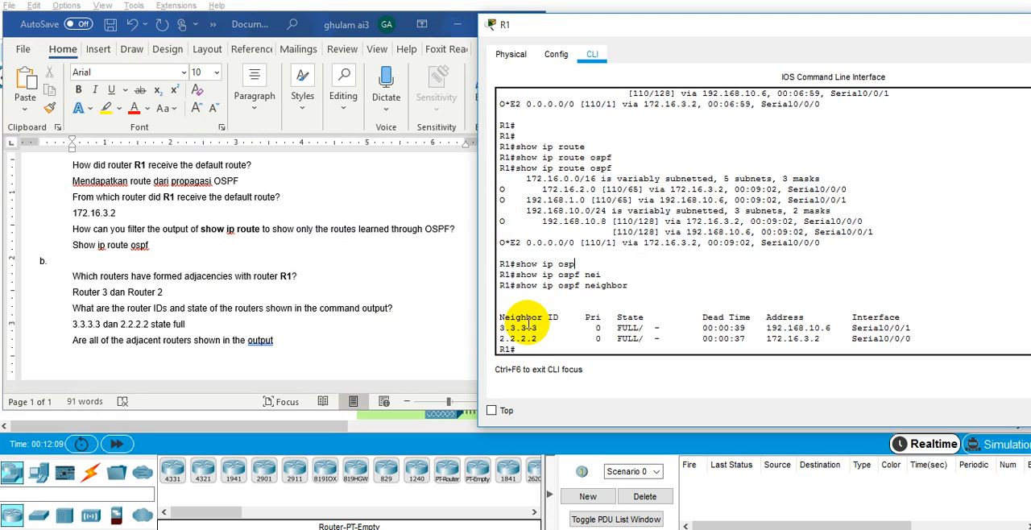
key(alt+Tab)
key(alt+Tab)
key(alt+Tab)
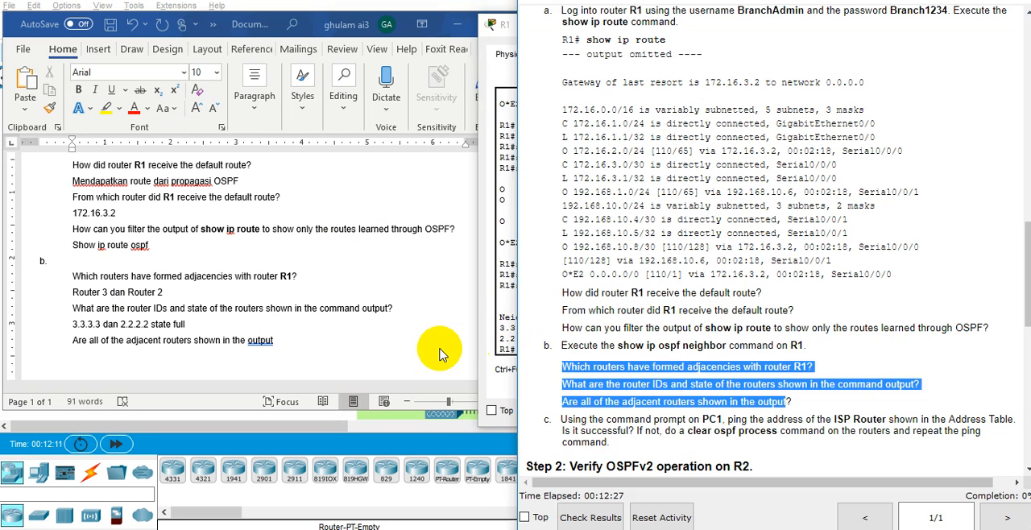
End the adjacent-routers question in the Word document with "?", answer it "Yes" and add the label "c." on a new line.
key(alt+Tab)
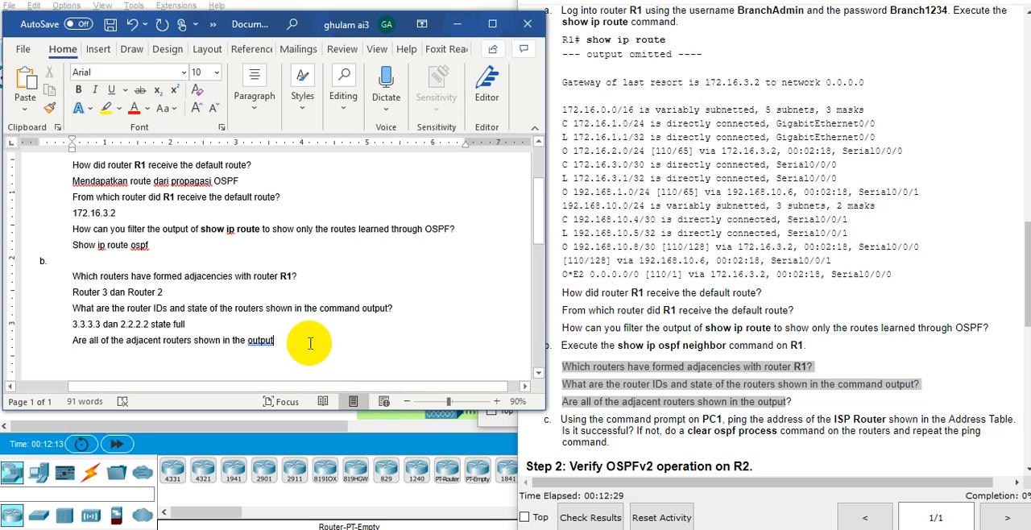
text(?)
key(Return)
text(yes)
key(Return)
key(BackSpace)
text(c.)
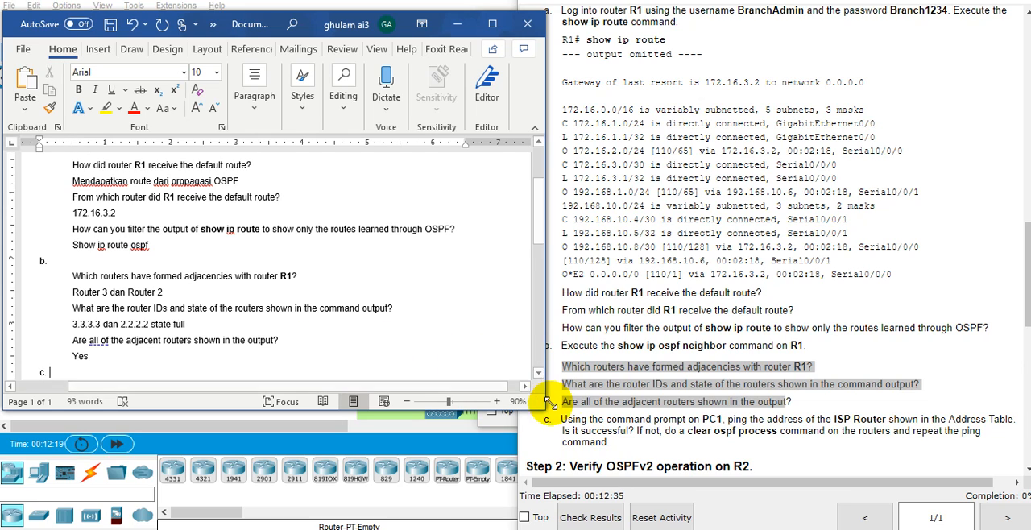
Read the part c instruction about pinging the ISP Router from PC1 and clearing the OSPF process.
click(614, 411)
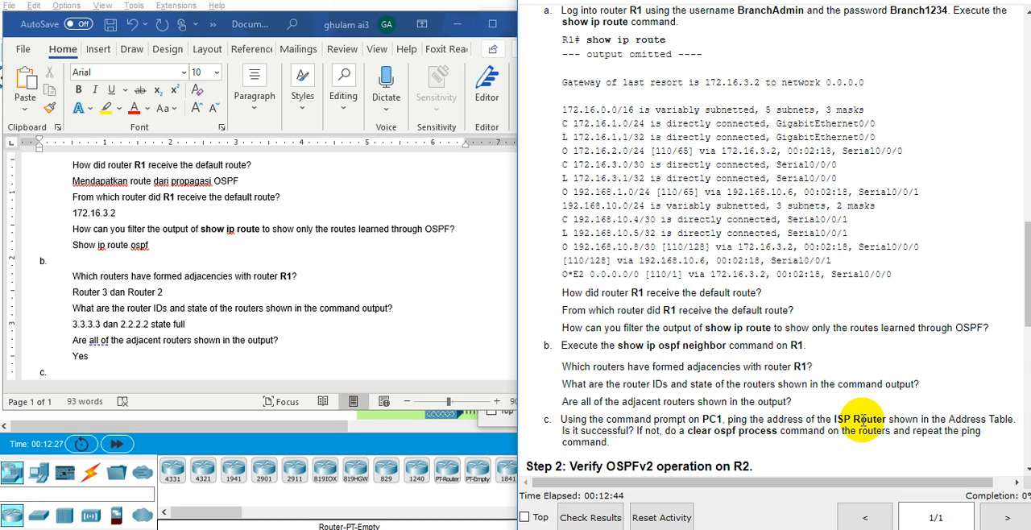
double_click(975, 421)
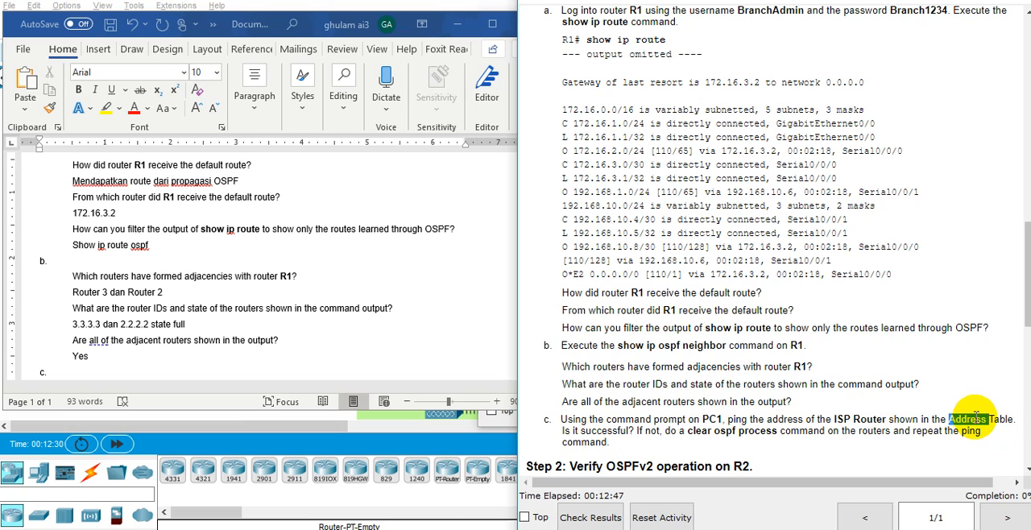
click(641, 435)
double_click(672, 431)
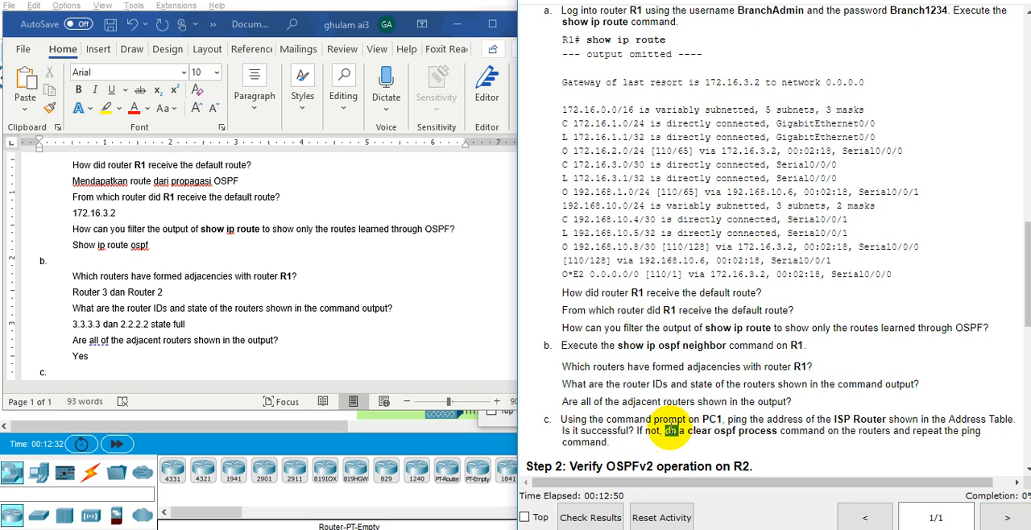
click(701, 433)
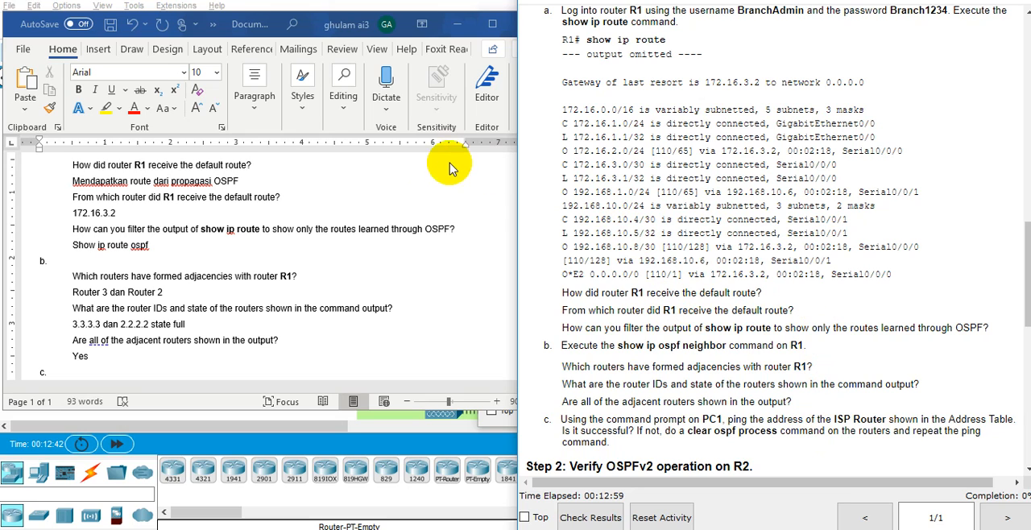
double_click(712, 419)
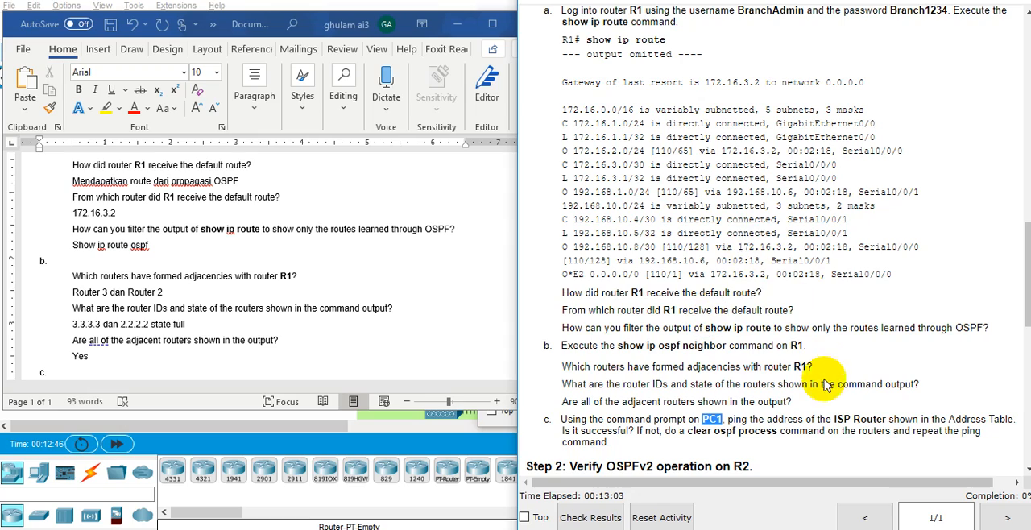
click(858, 410)
drag(858, 407, 852, 442)
Find the ISP Router in the instructions' Addressing Table and select its IP address.
scroll(784, 345, up, 15)
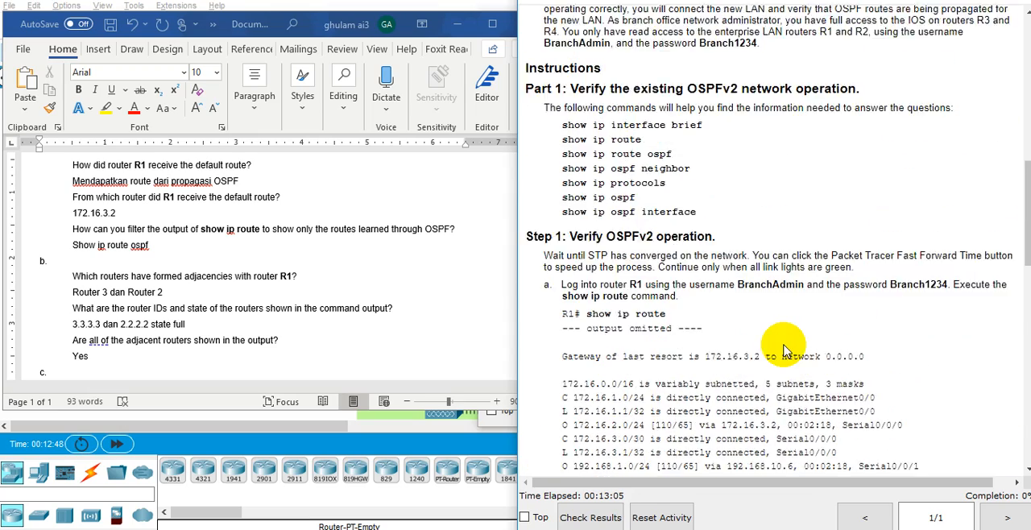
scroll(786, 345, up, 5)
double_click(735, 336)
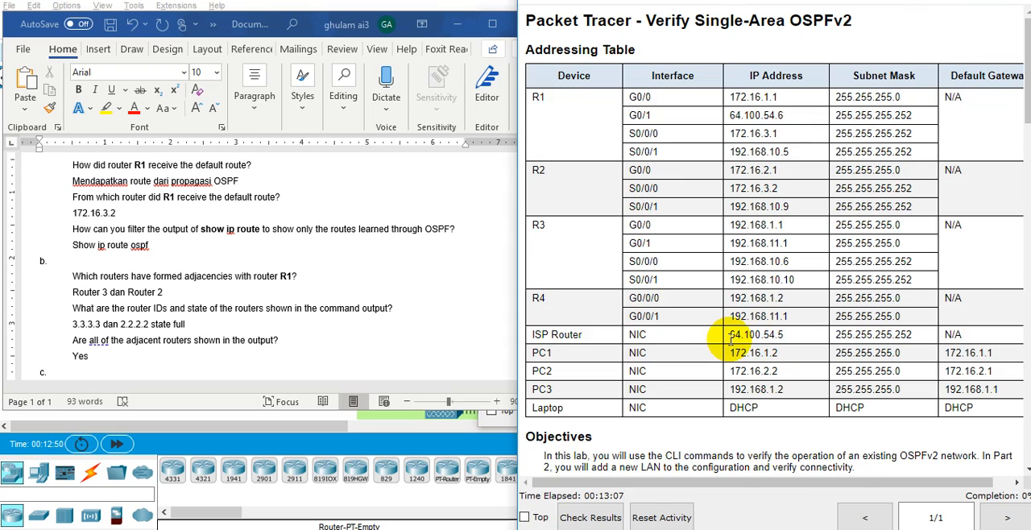
drag(803, 338, 771, 342)
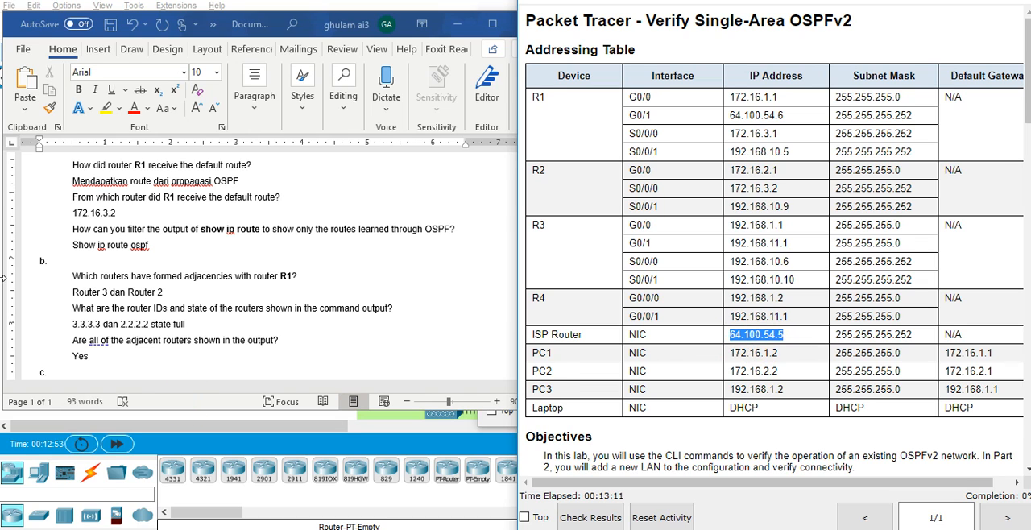
Return from the Word document to the network topology and open the Command Prompt on PC1.
click(184, 421)
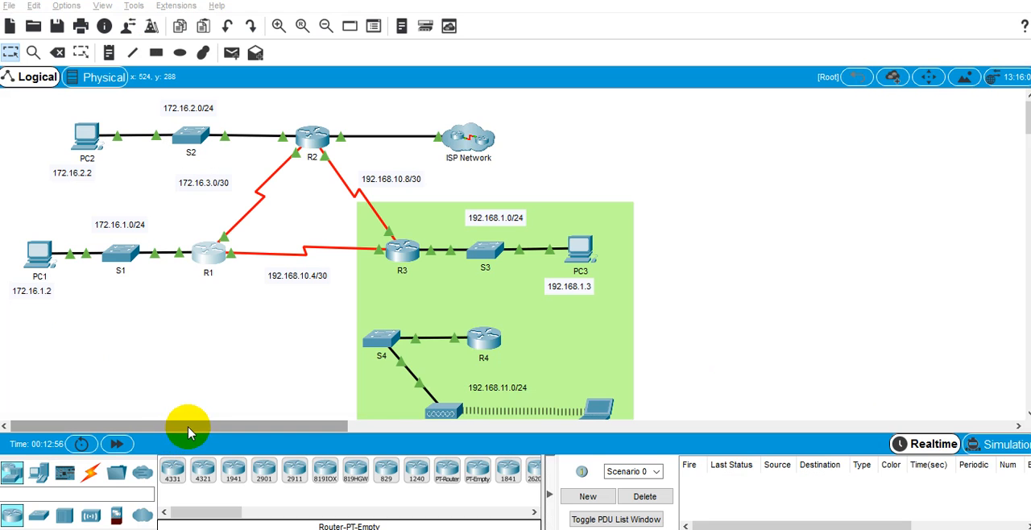
click(34, 257)
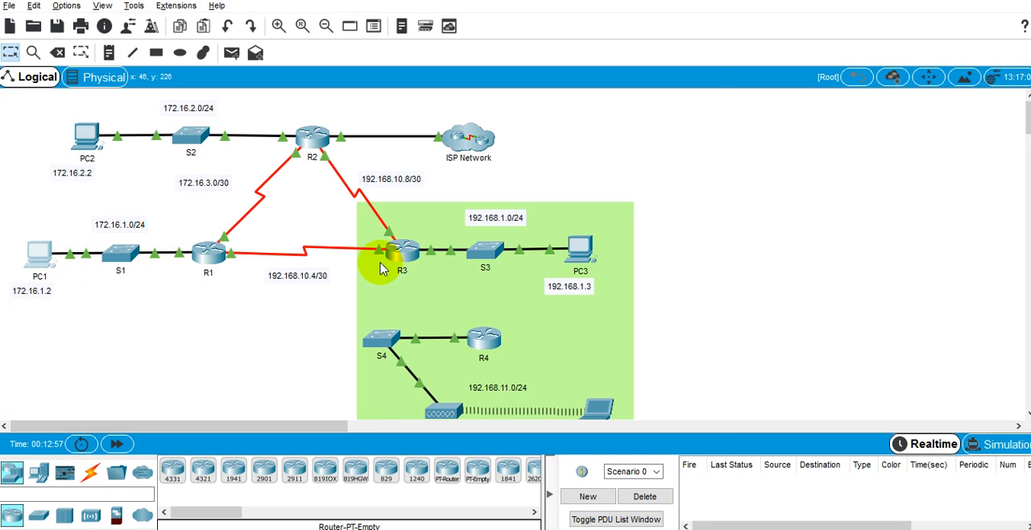
click(428, 79)
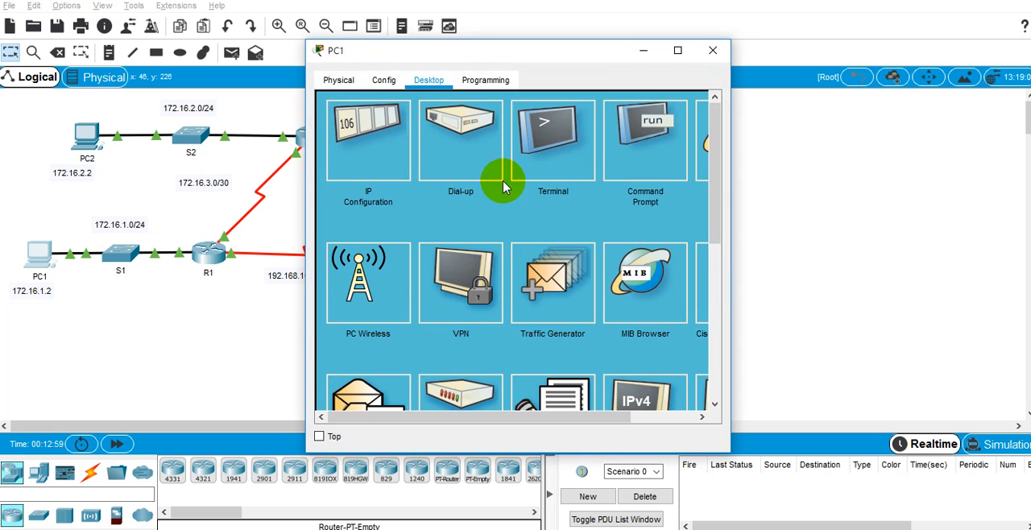
click(649, 169)
Ping the ISP Router at 64.100.54.5 from PC1, checking its address against the Addressing Table.
text(ping)
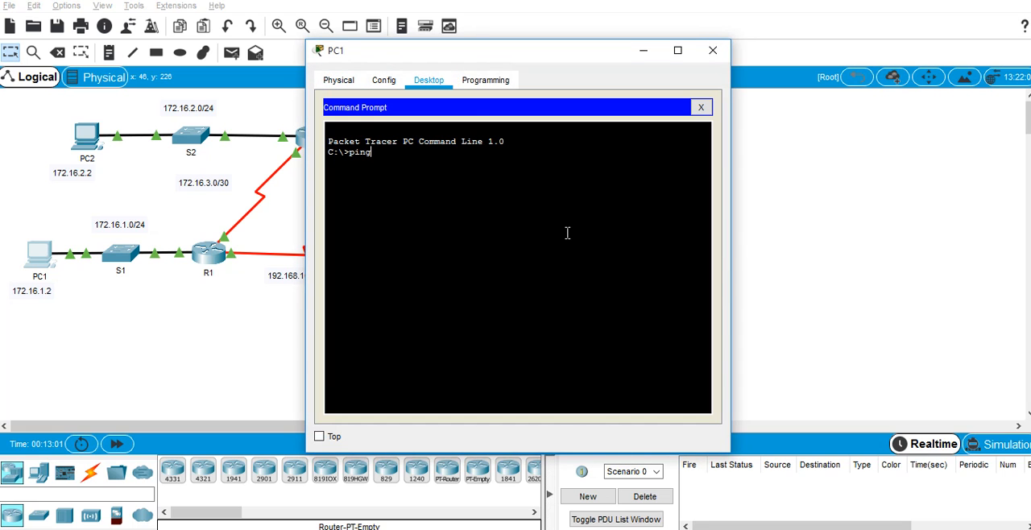
text( 64.100.)
key(alt+Tab)
key(alt+Tab)
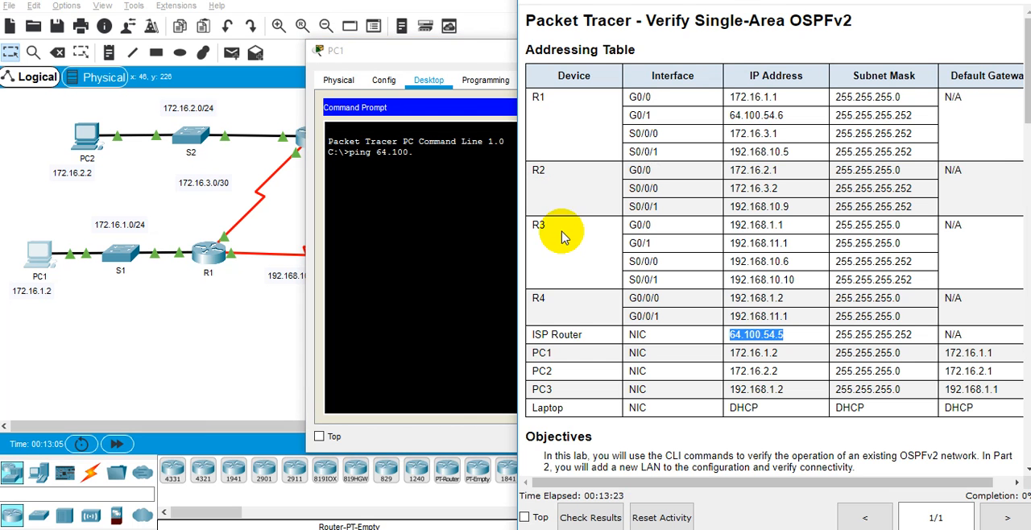
click(460, 191)
text(.54.)
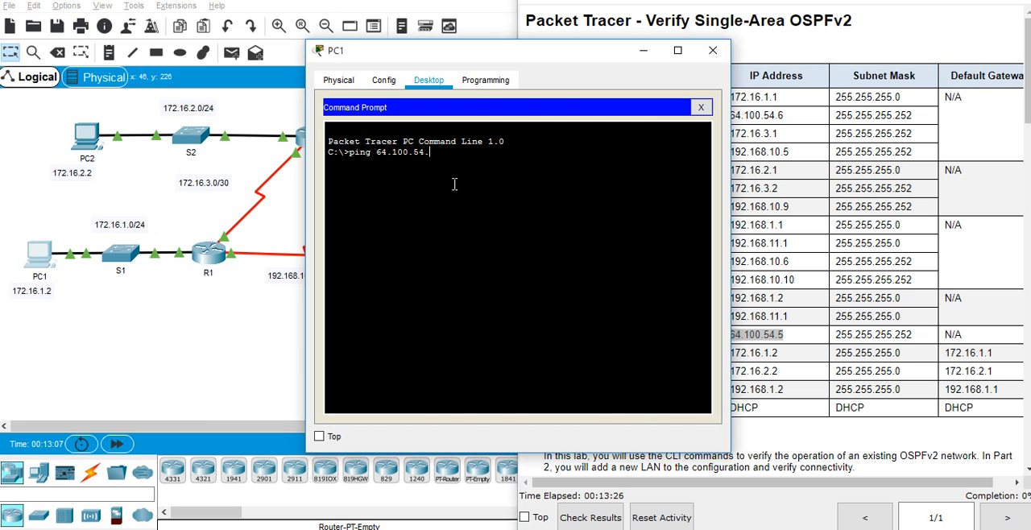
text(5)
key(Return)
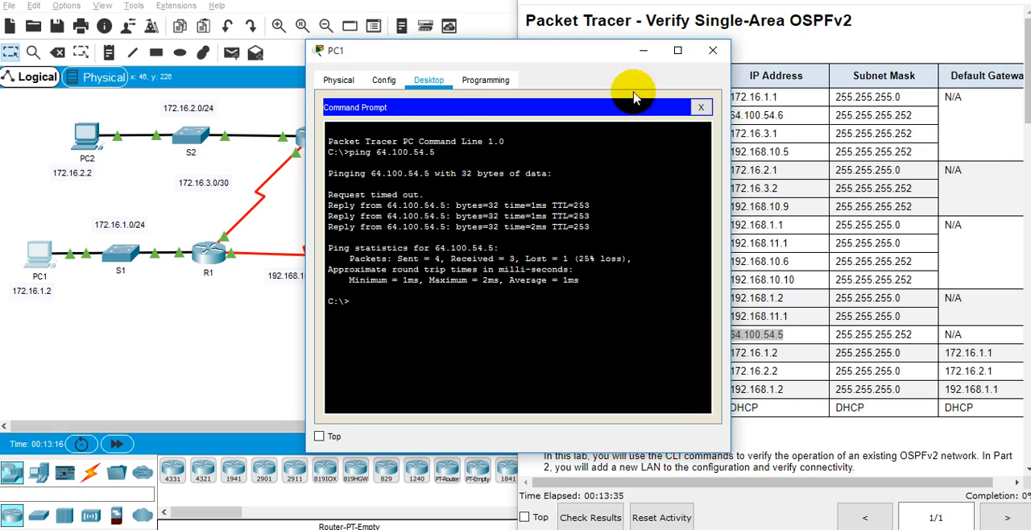
Copy the Step 1 part c paragraph about pinging the ISP Router from the instructions into the Word document after "c.".
click(643, 50)
key(alt+Tab)
key(alt+Tab)
key(alt+Tab)
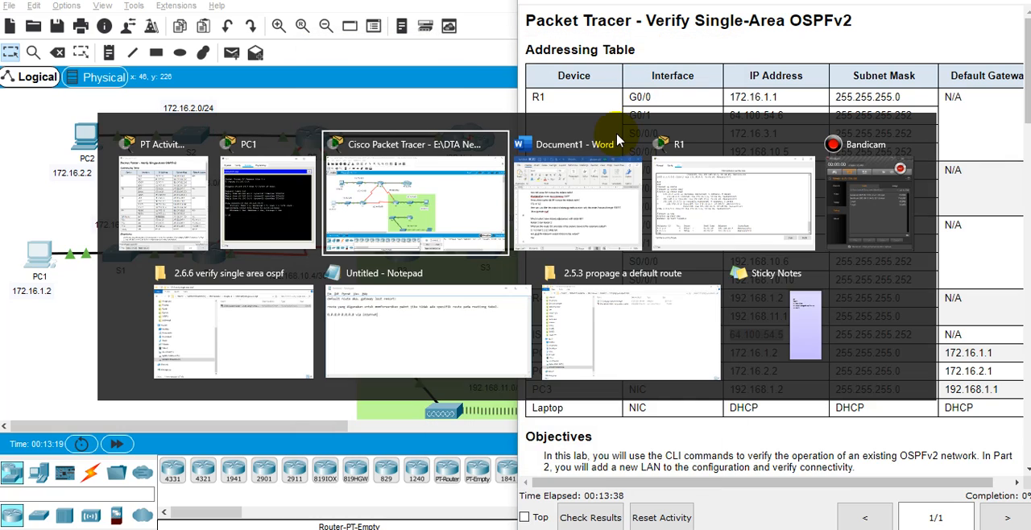
click(793, 371)
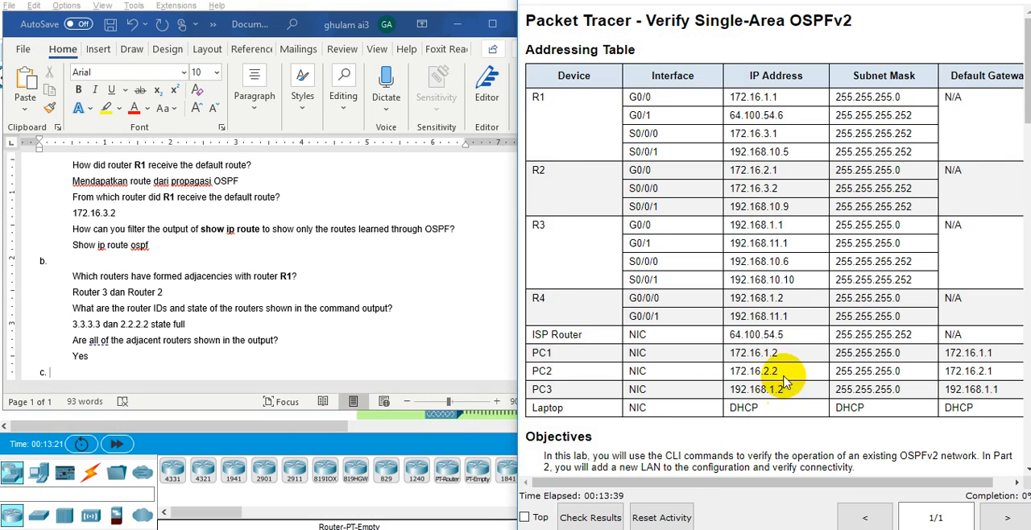
scroll(774, 347, down, 15)
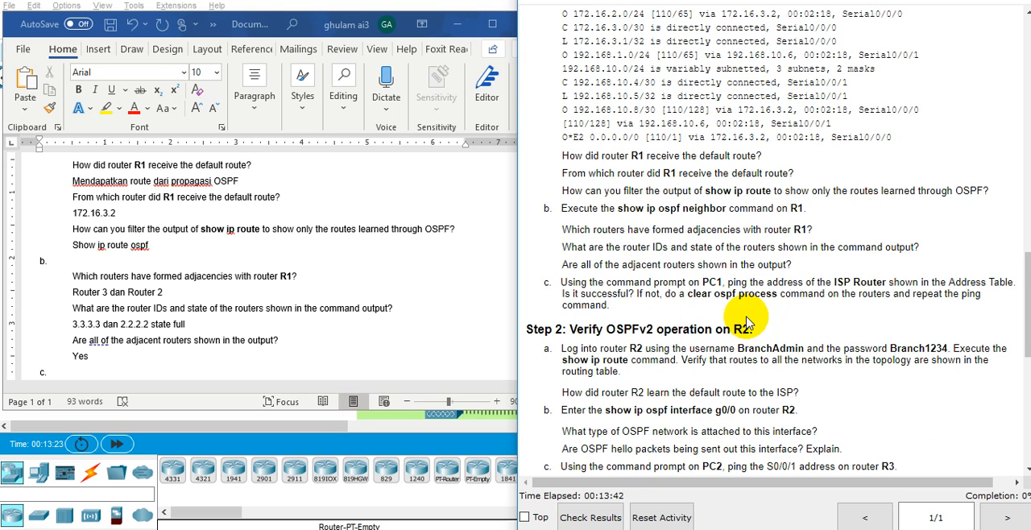
triple_click(564, 289)
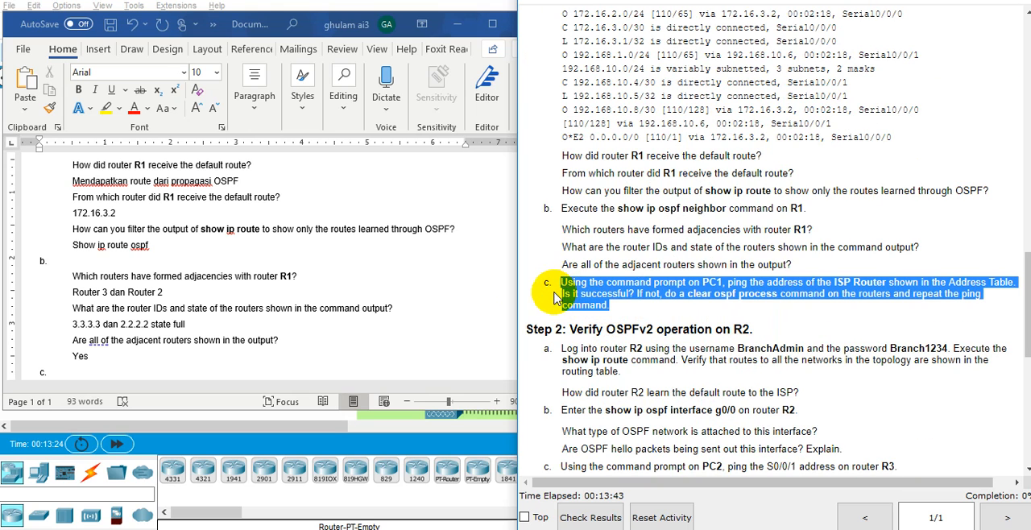
click(144, 367)
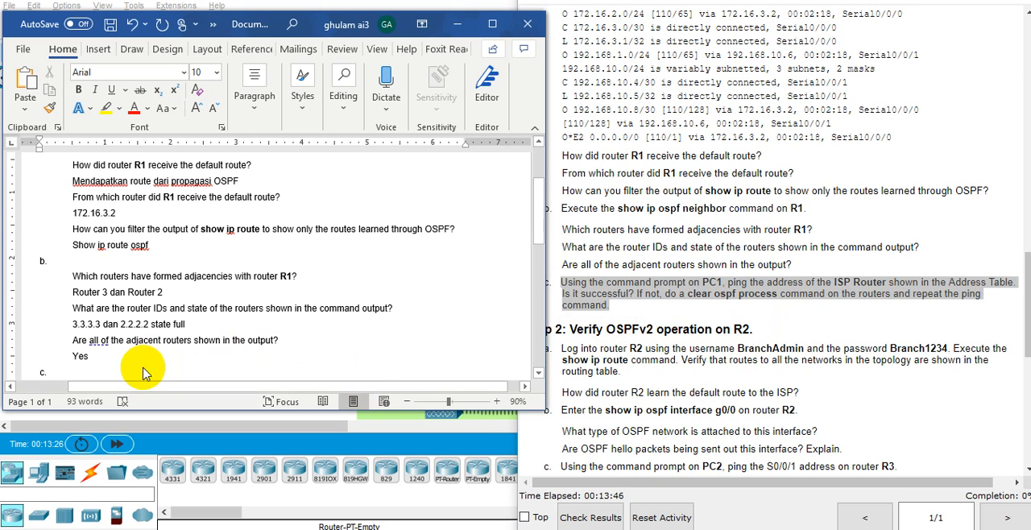
text(Using the command prompt on PC1, ping the address of the ISP Router shown in the Address Table. Is it successful? If not, do a clear ospf process command on the routers and repeat the ping command.)
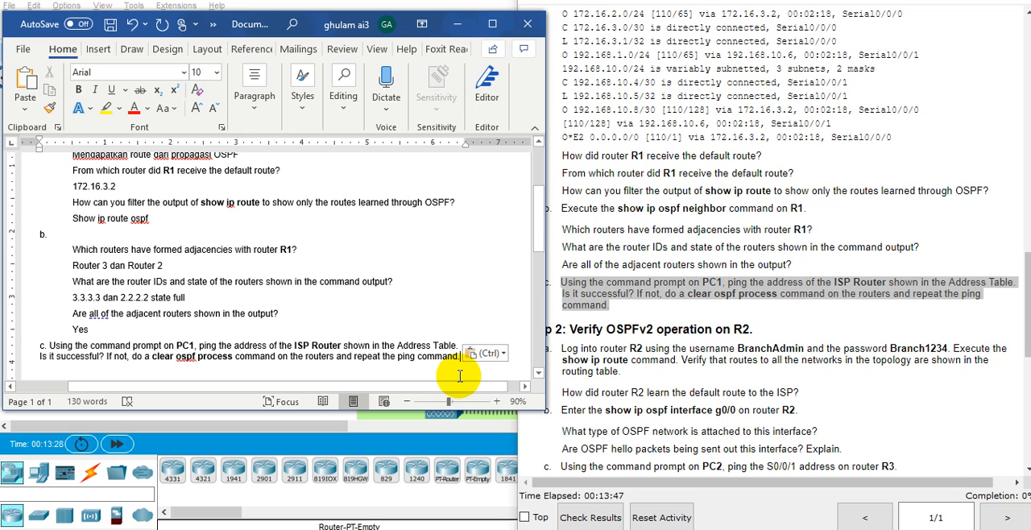
Answer part c "Yes" in the Word document and add a "Step 2:" heading with the label "a." below it.
key(Return)
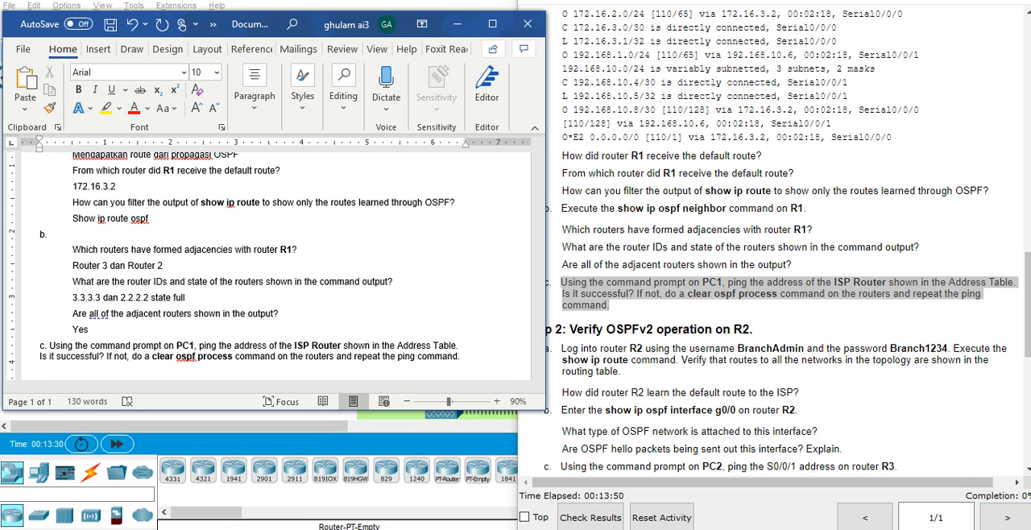
text(yes)
key(Return)
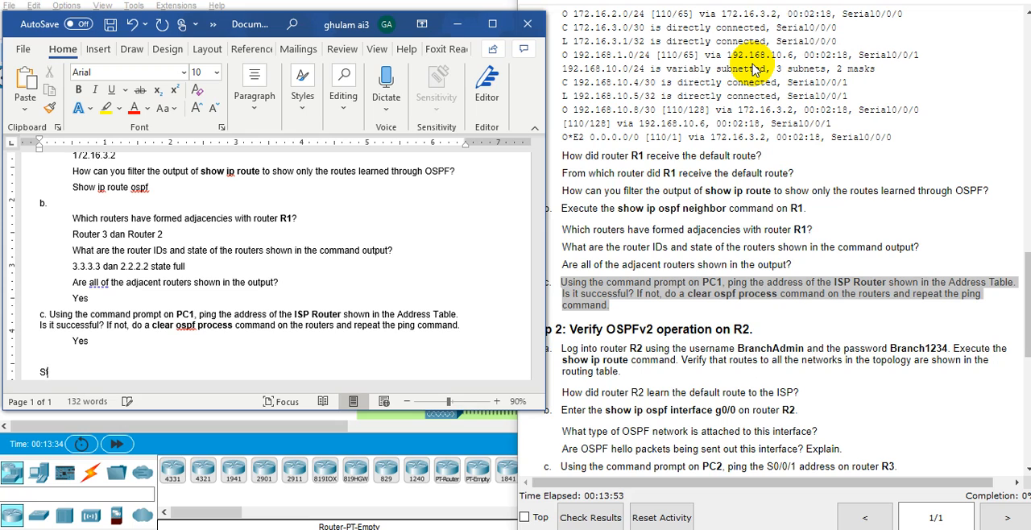
key(Return)
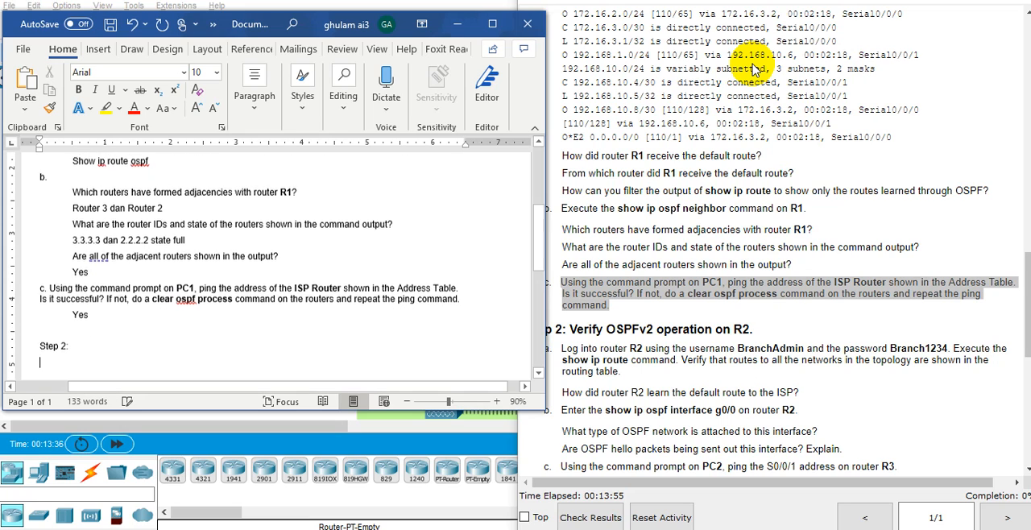
text(a.)
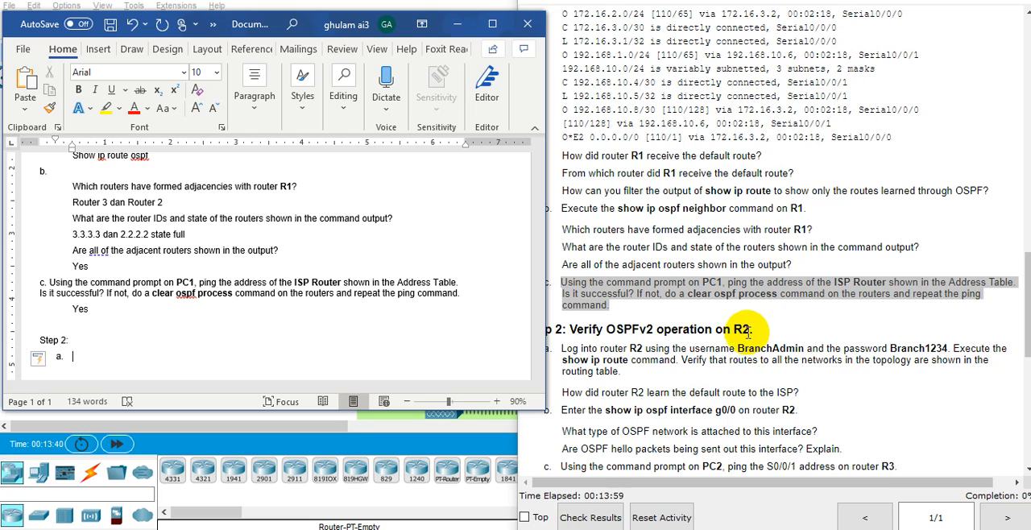
Read the Step 2 part a instruction and log into router R2's CLI with the username BranchAdmin and the account password.
click(718, 367)
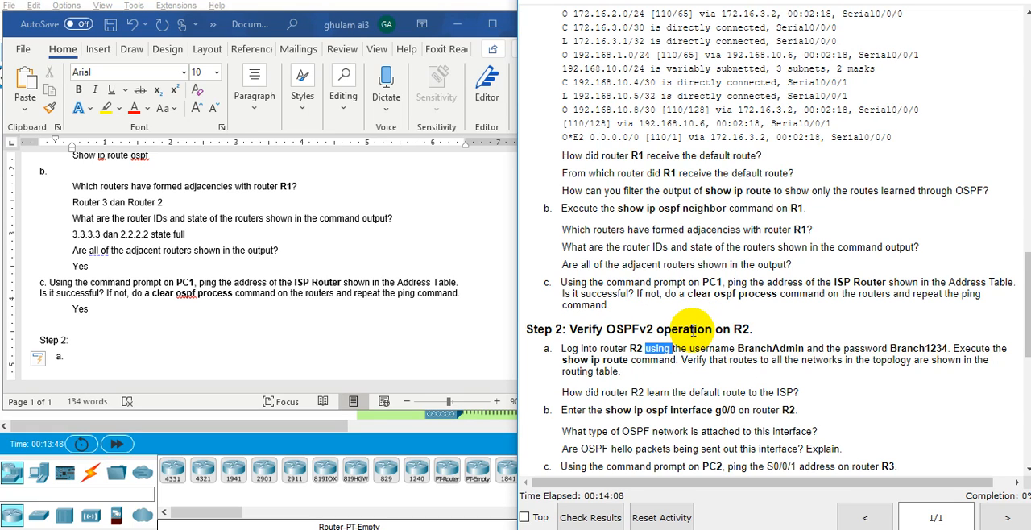
click(458, 23)
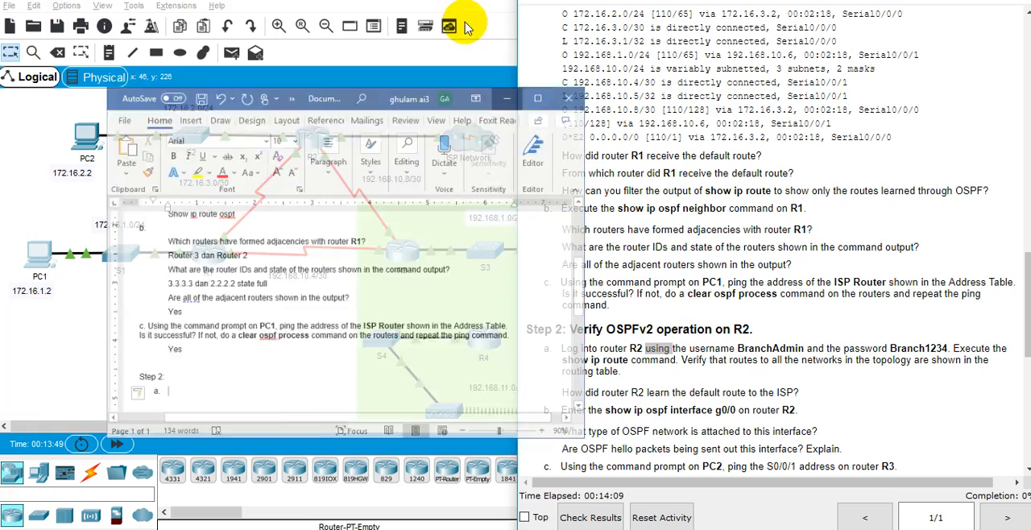
click(306, 153)
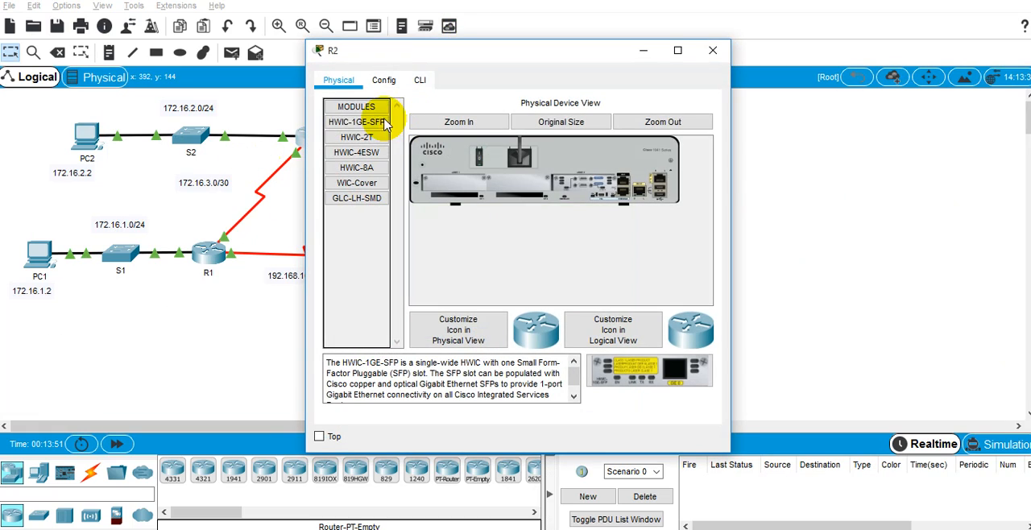
click(420, 80)
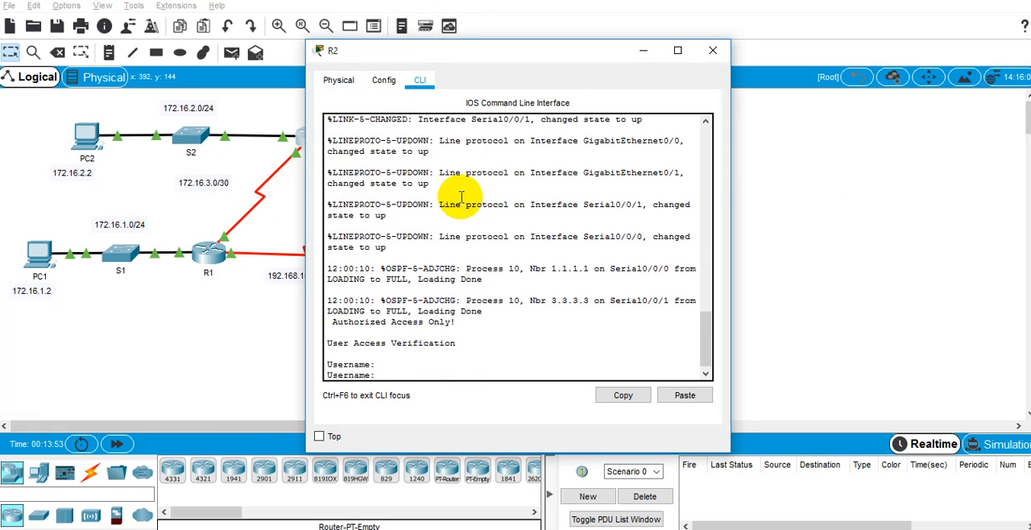
text(BranchAdmin)
key(Return)
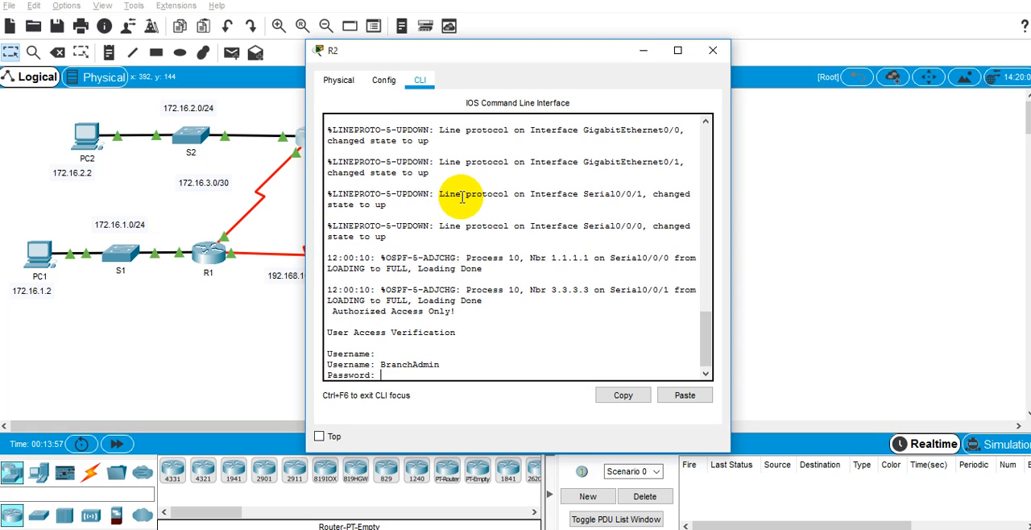
key(Return)
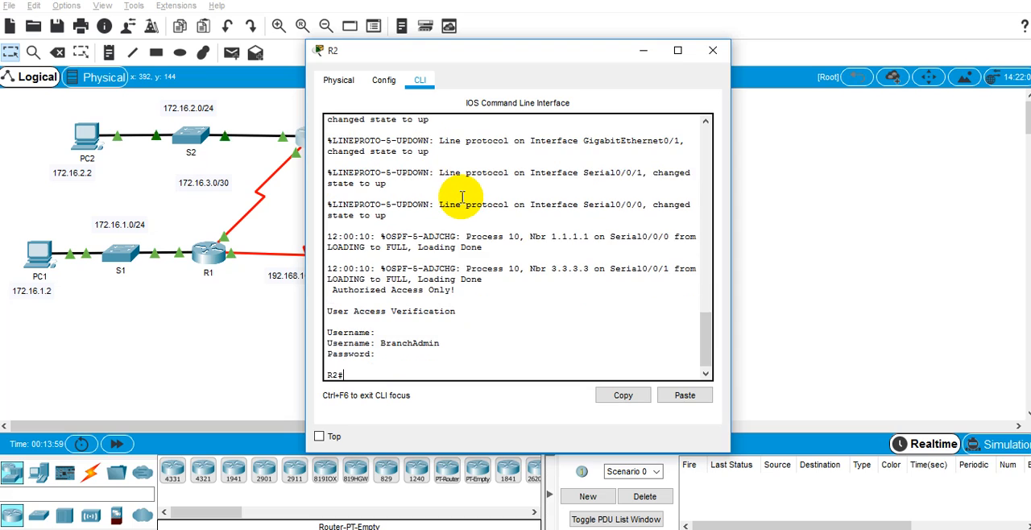
key(Return)
Place R2's window beside the instructions, run show ip route and display the routing table through to its end.
key(alt+Tab)
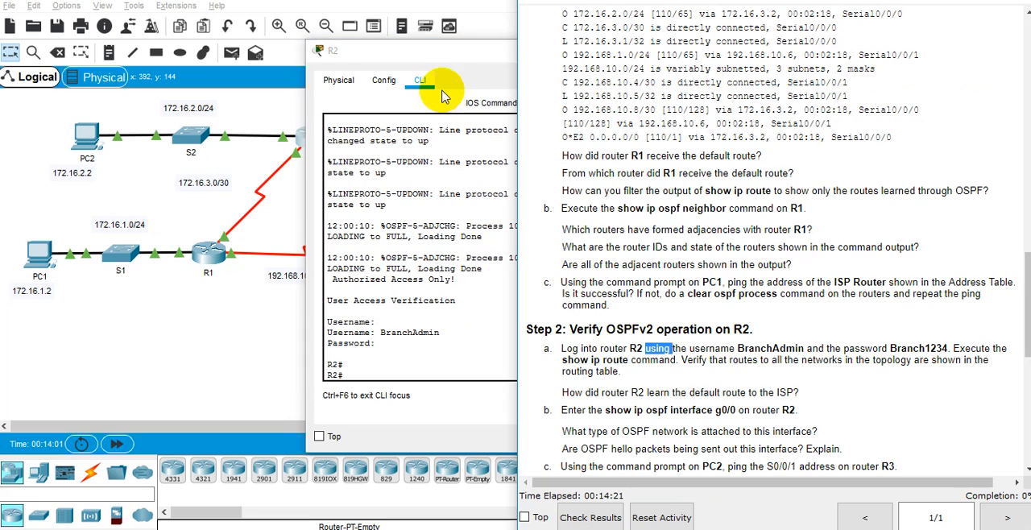
drag(458, 53, 250, 75)
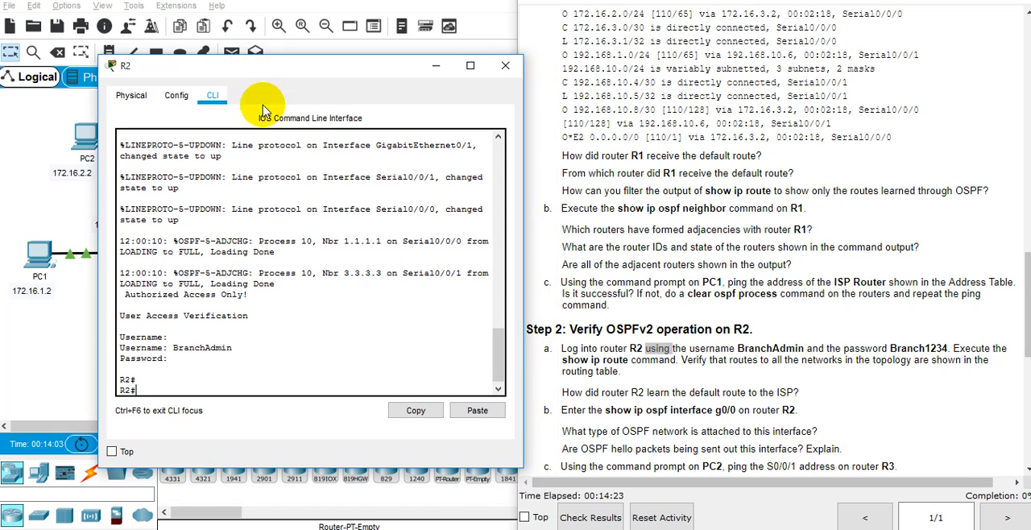
click(273, 337)
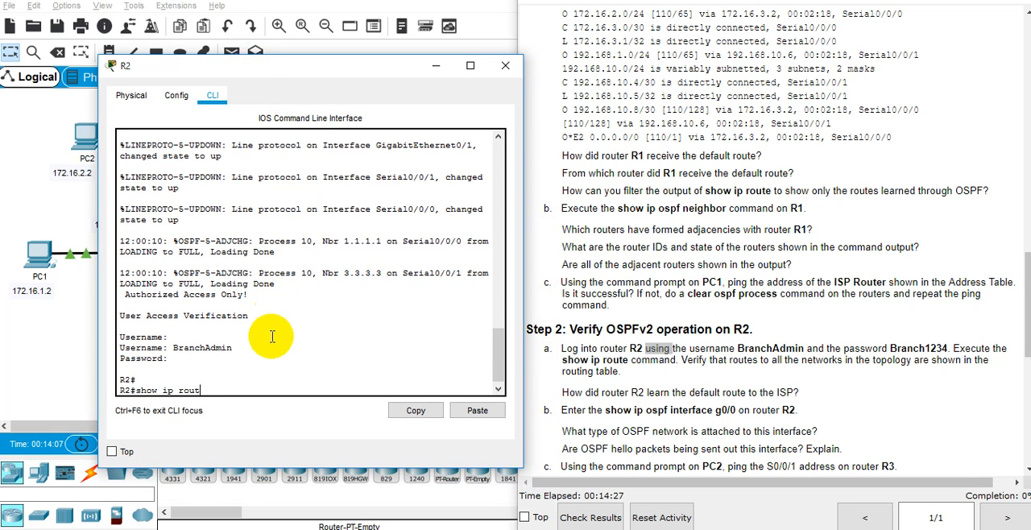
text(show ip route)
key(Return)
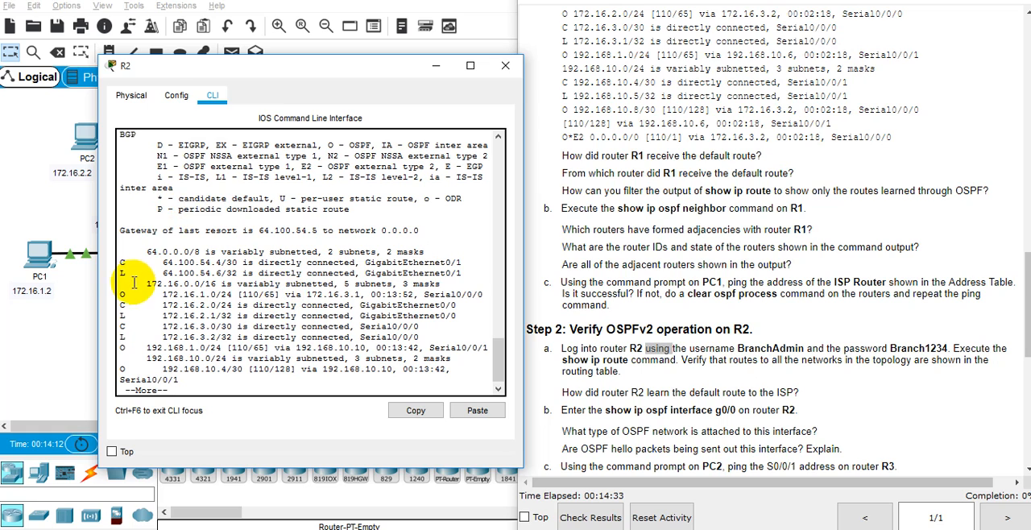
drag(97, 238, 20, 197)
scroll(319, 328, down, 1)
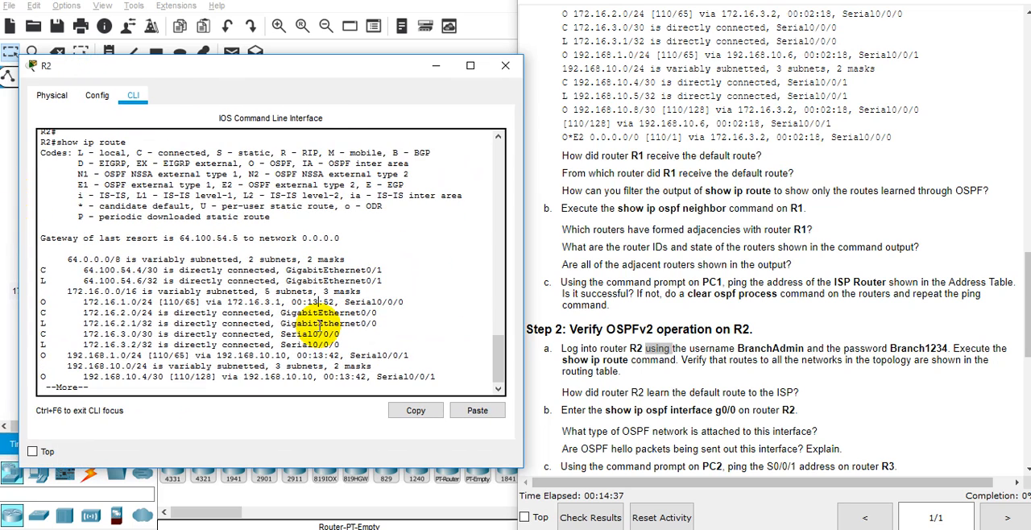
key(space)
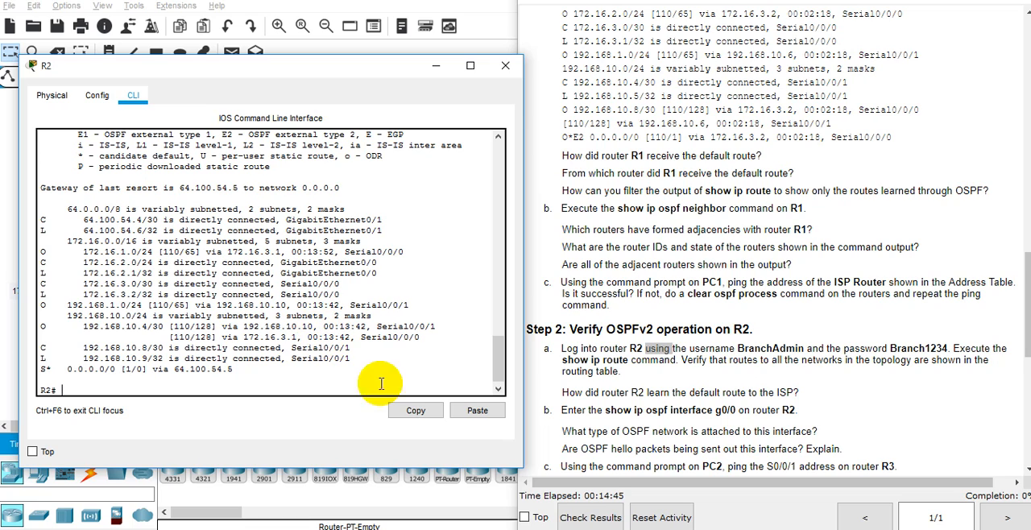
Copy the question "How did router R2 learn the default route to the ISP?" from the instructions into Word below the Step 2 label "a.".
double_click(606, 393)
triple_click(606, 393)
key(ctrl+c)
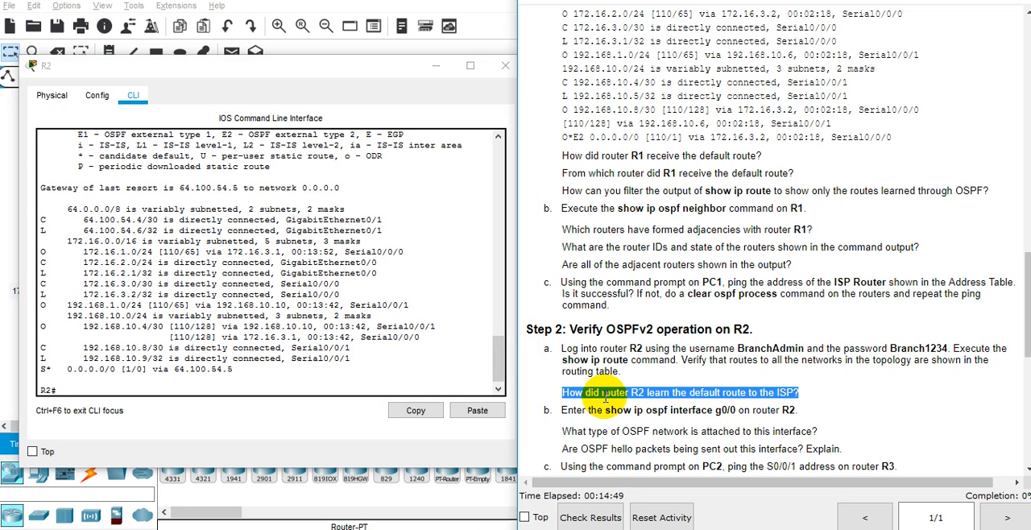
key(alt+Tab)
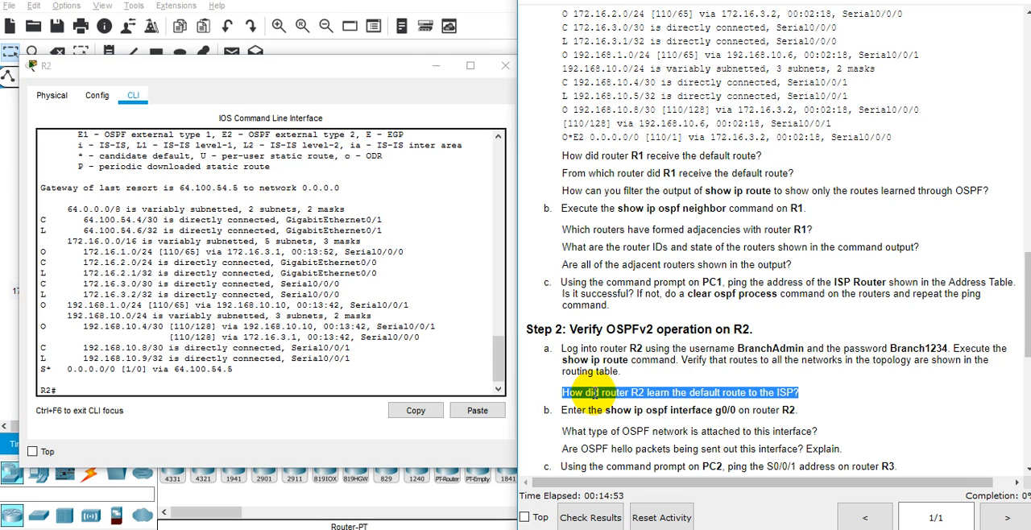
key(alt+Tab)
key(alt+Tab)
key(alt+Tab)
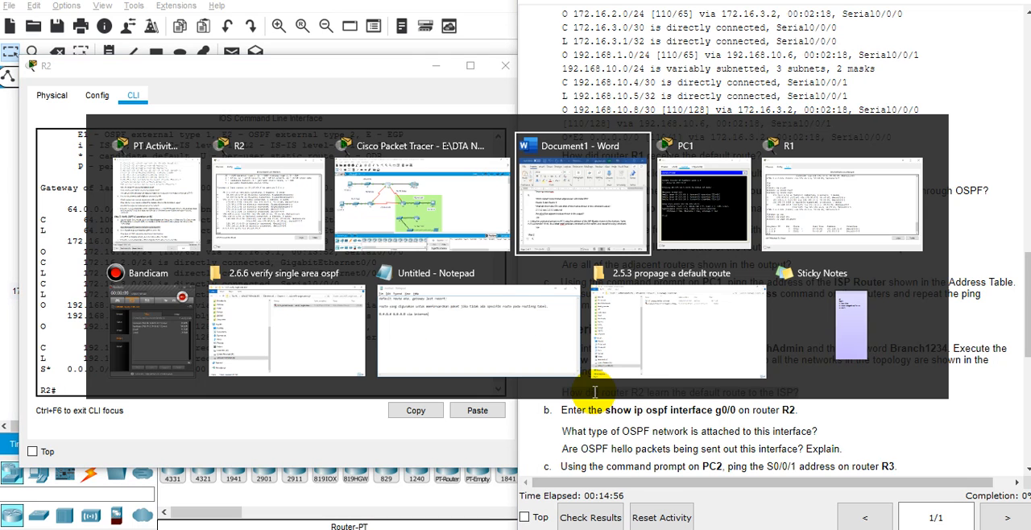
key(Escape)
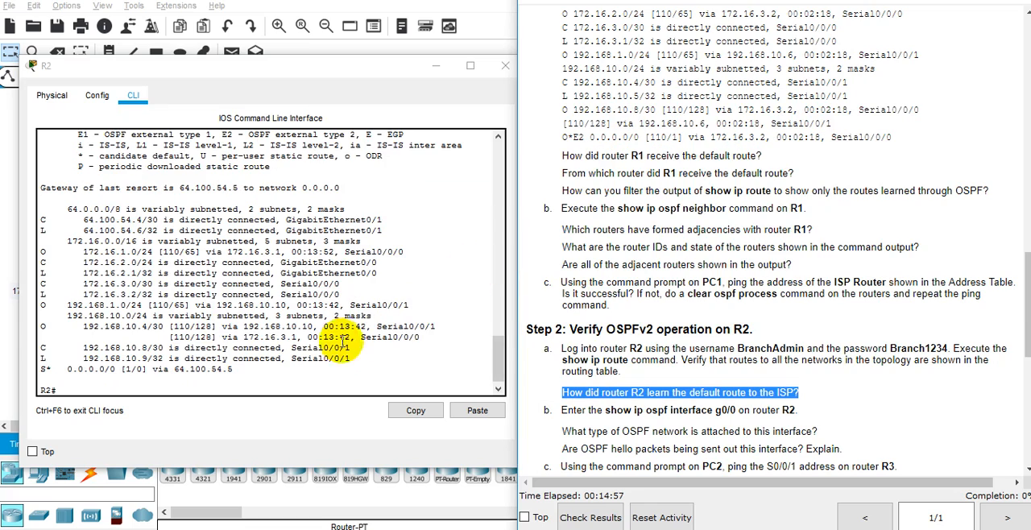
key(alt+Tab)
key(alt+Tab)
key(alt+Tab)
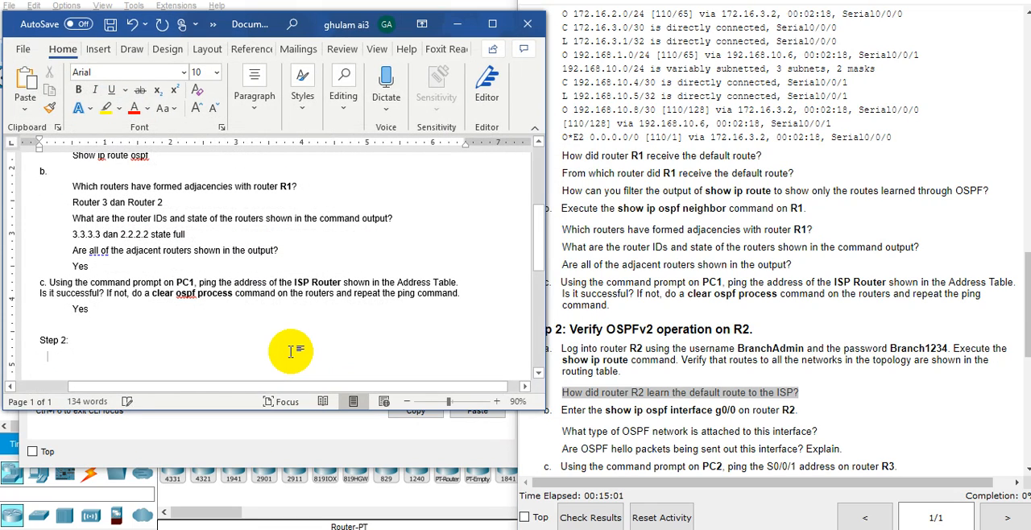
text(a.)
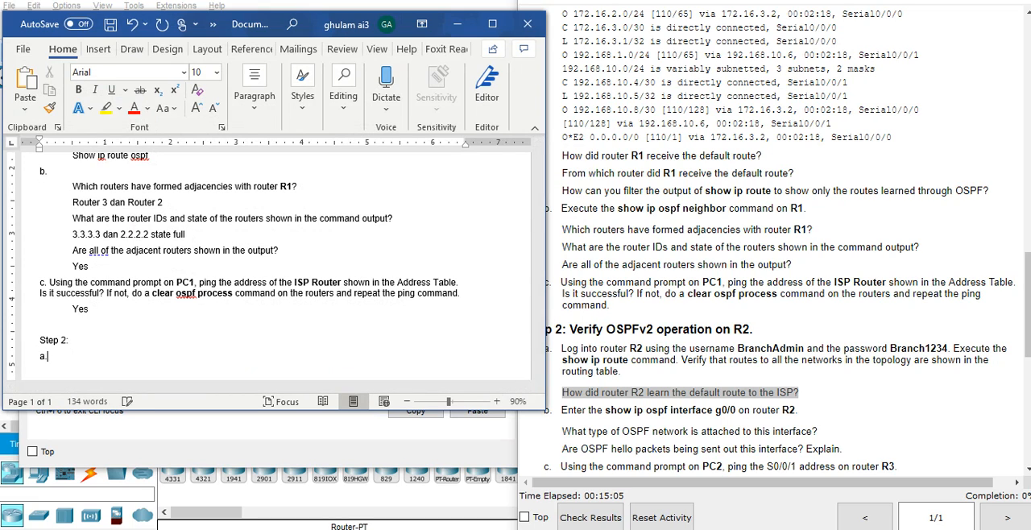
key(ctrl+v)
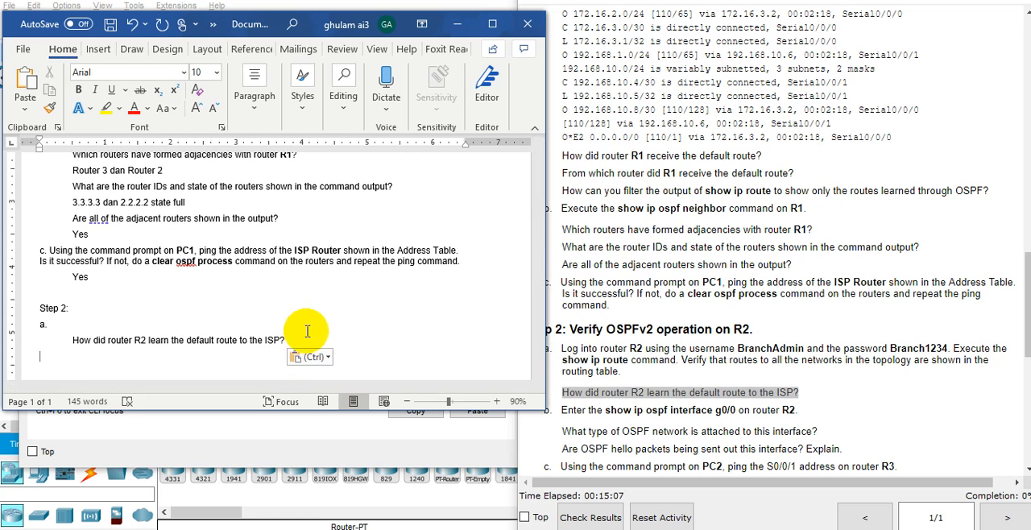
key(BackSpace)
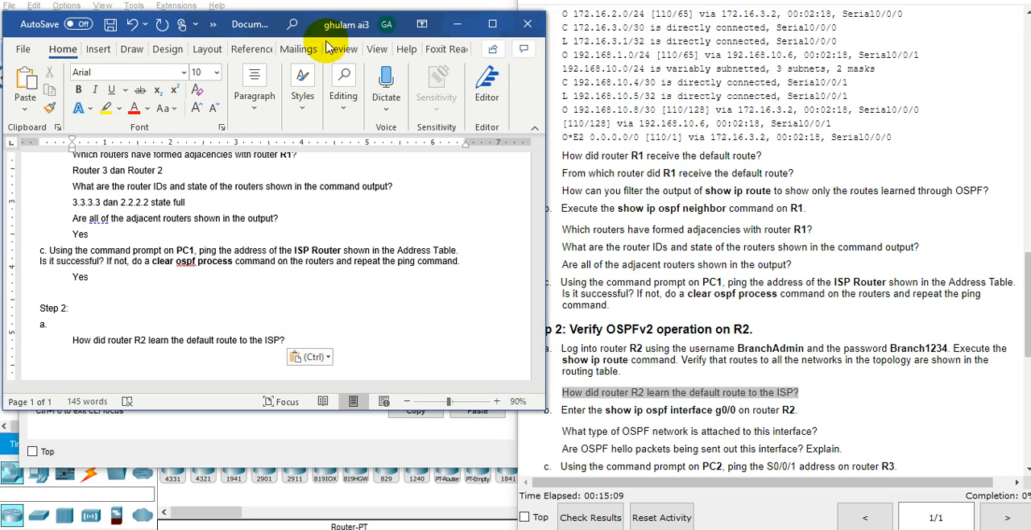
Move the Word window clear of R2's output, check the default route's code in the routing table, and answer the question "Static routing".
drag(340, 23, 778, 24)
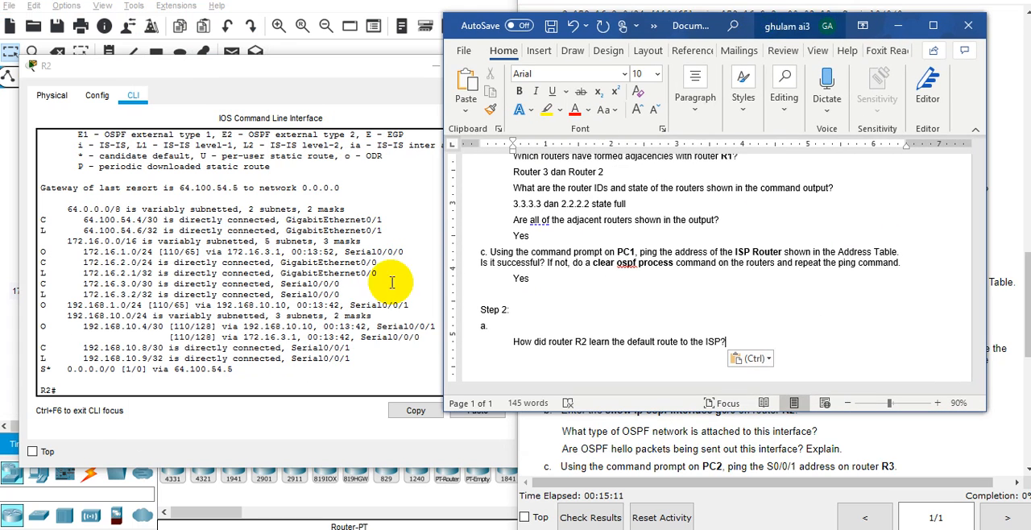
double_click(113, 358)
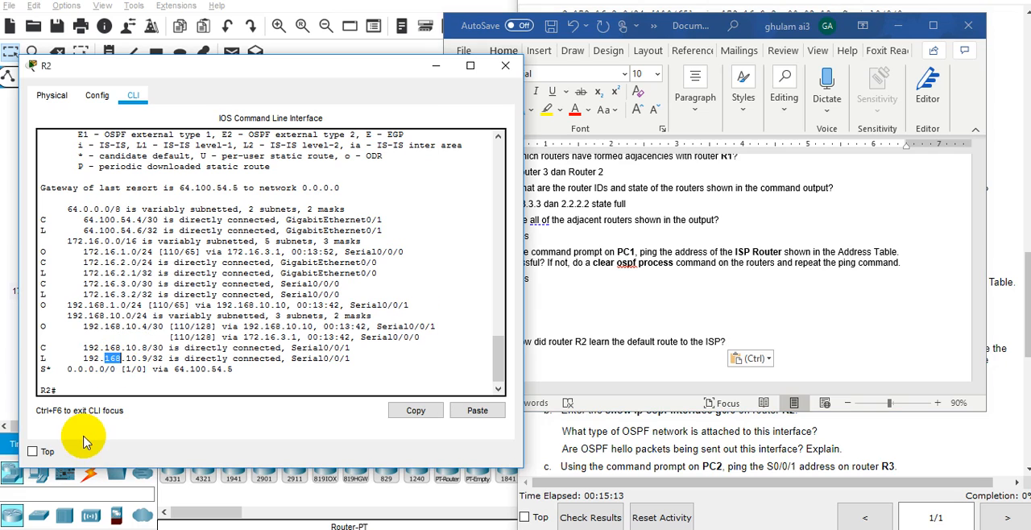
double_click(42, 372)
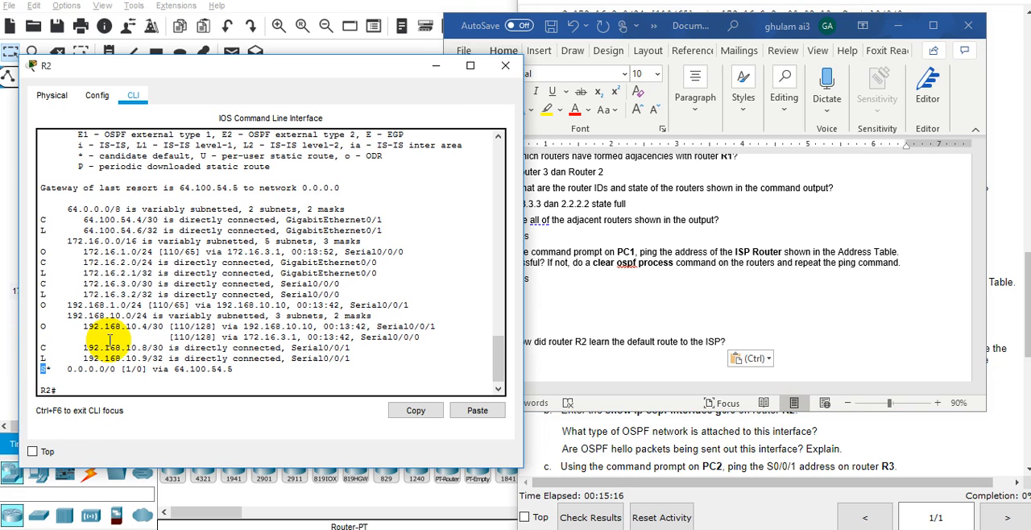
scroll(109, 340, up, 2)
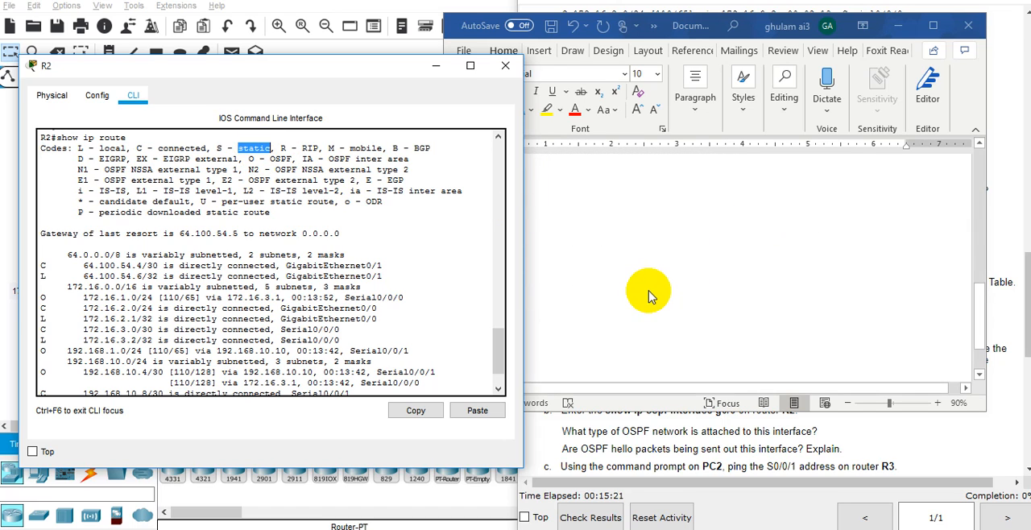
click(647, 288)
scroll(563, 303, up, 2)
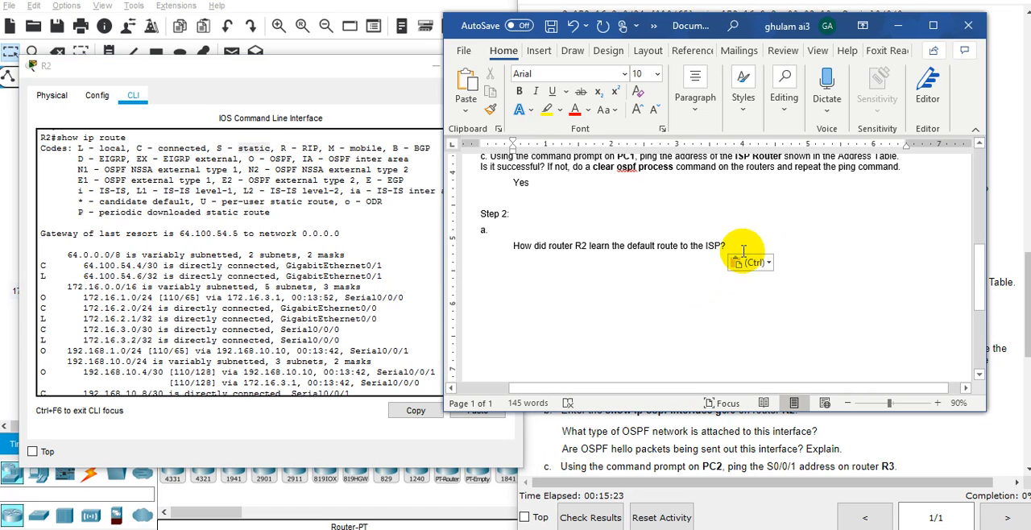
key(Return)
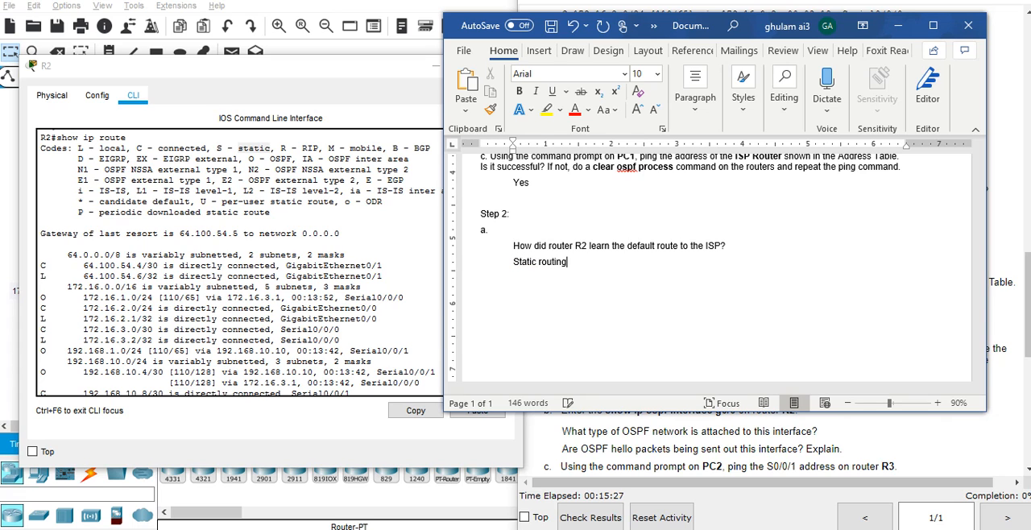
Run show ip ospf interface gigabitEthernet 0/0 on router R2, as part b of Step 2 asks.
click(746, 424)
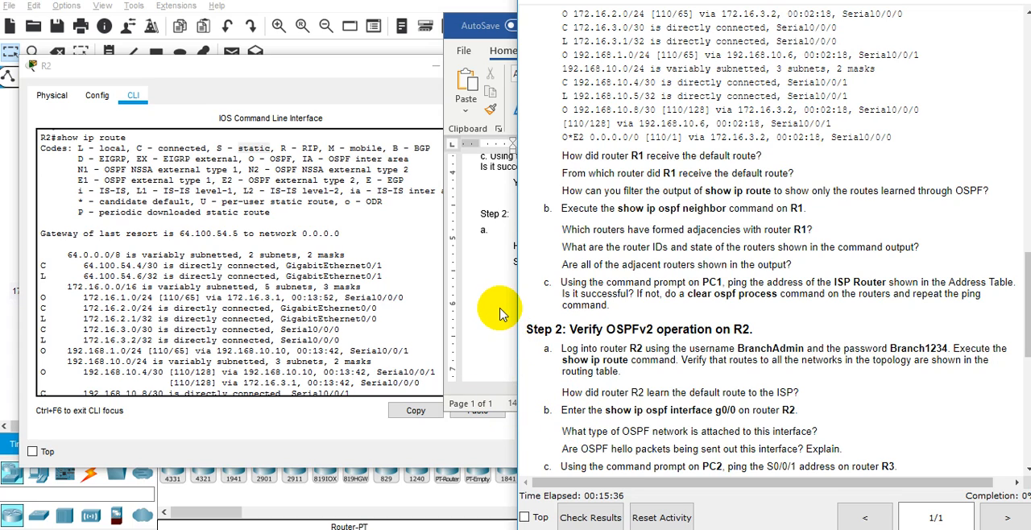
click(290, 300)
scroll(290, 302, down, 2)
scroll(291, 302, up, 1)
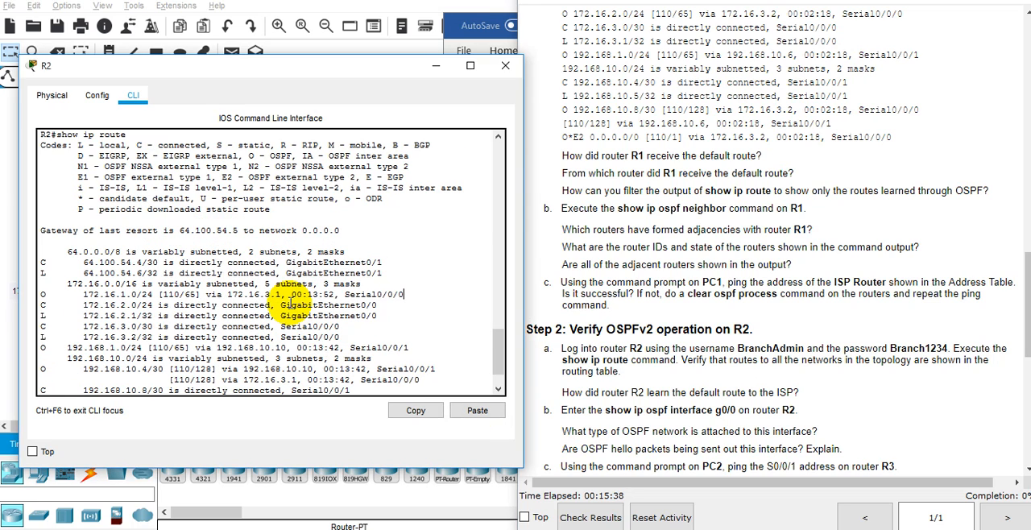
scroll(290, 304, down, 1)
text(show ip os)
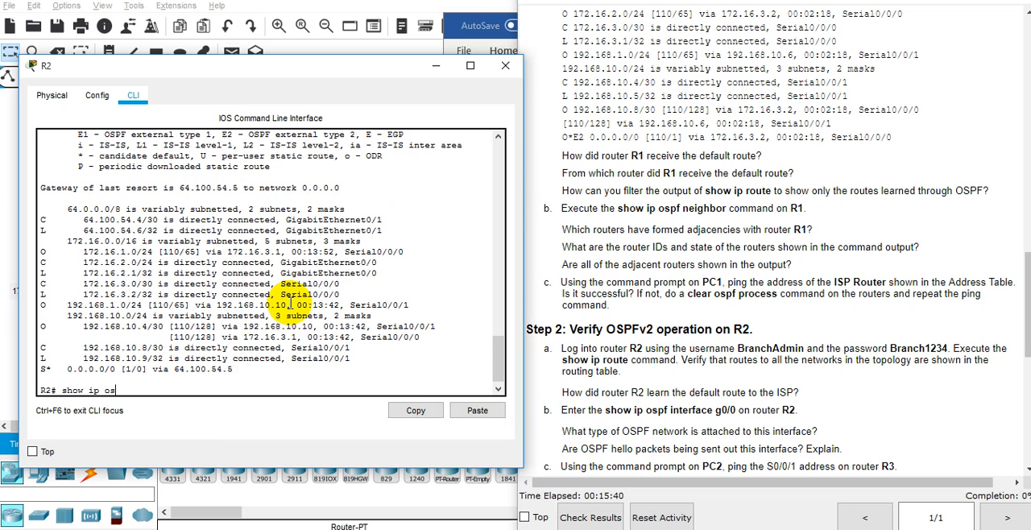
text(p)
key(Tab)
text(inter)
key(Tab)
text(gi)
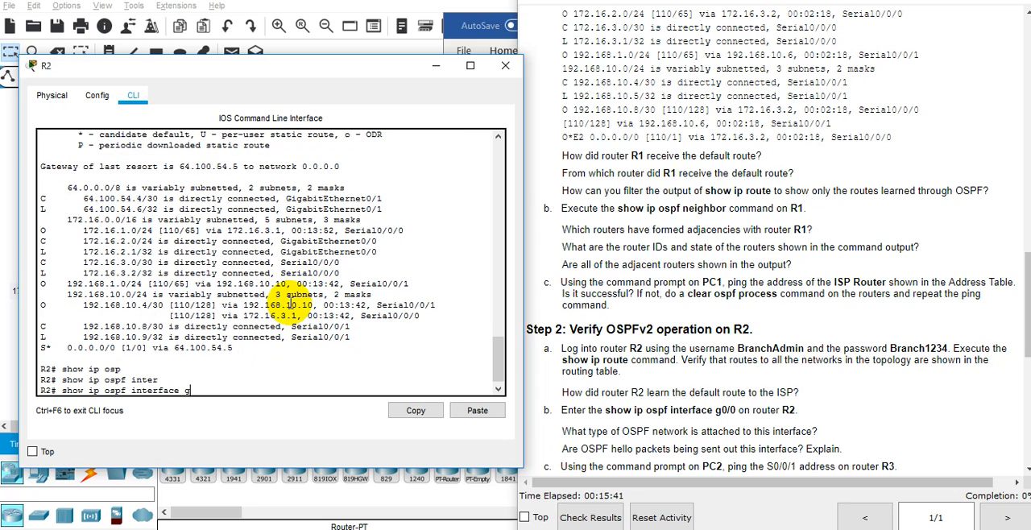
key(Tab)
text(0/0)
key(Return)
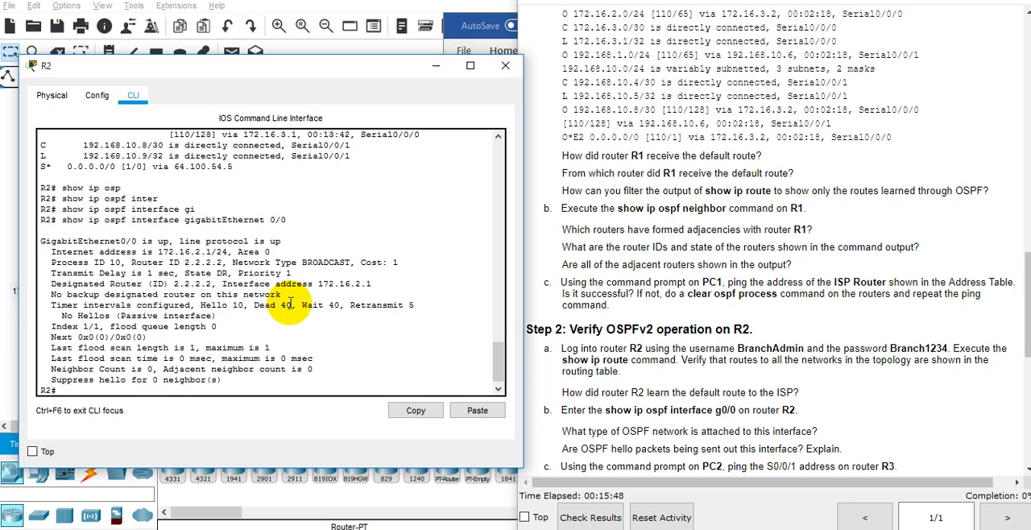
Find the OSPF network type of the g0/0 interface in R2's command output.
double_click(798, 433)
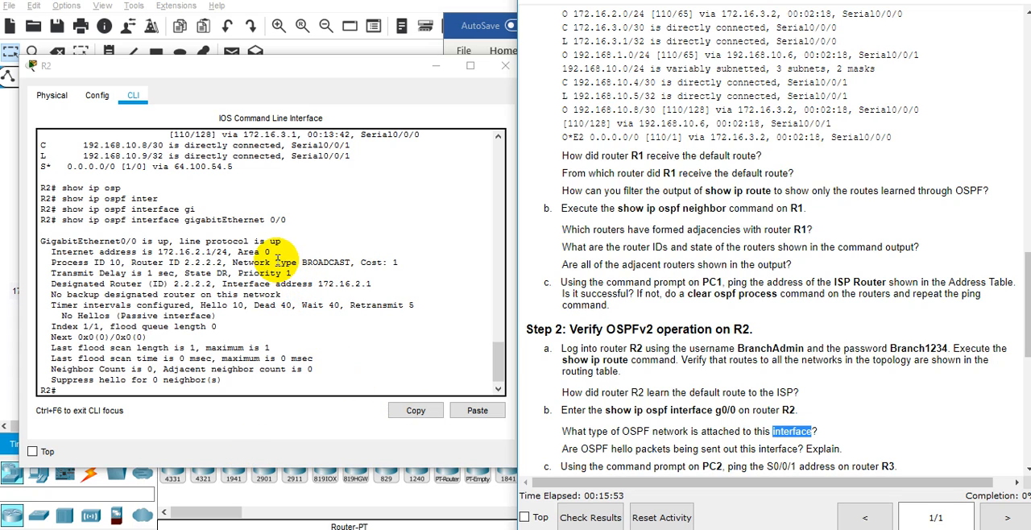
drag(301, 263, 352, 262)
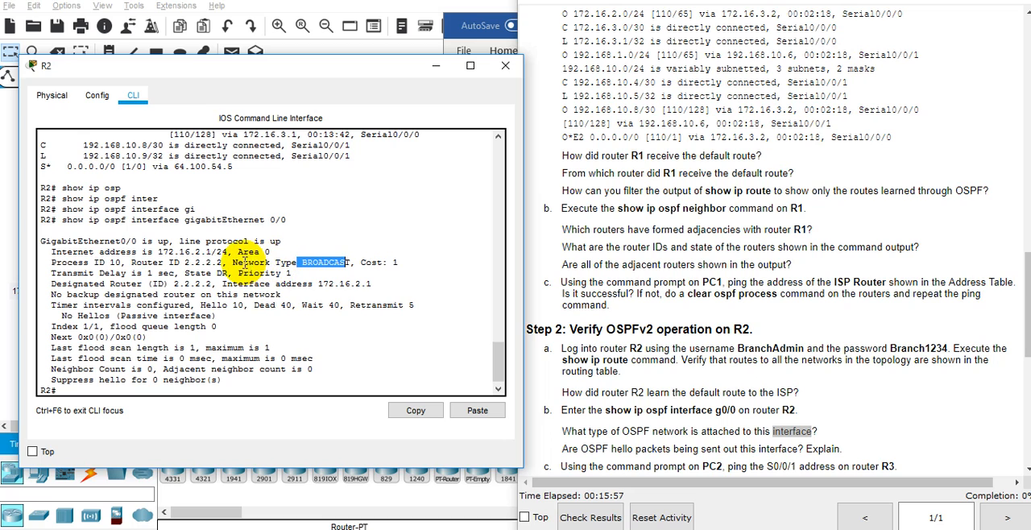
right_click(358, 271)
click(359, 272)
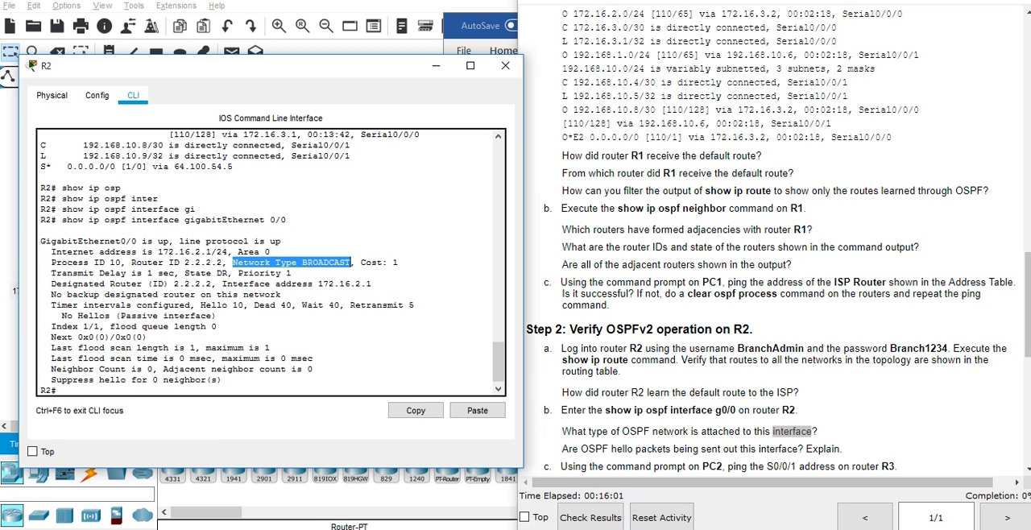
Copy both Step 2 part b questions into Word below "Static routing" and add an empty answer line after the first question.
key(alt+Tab)
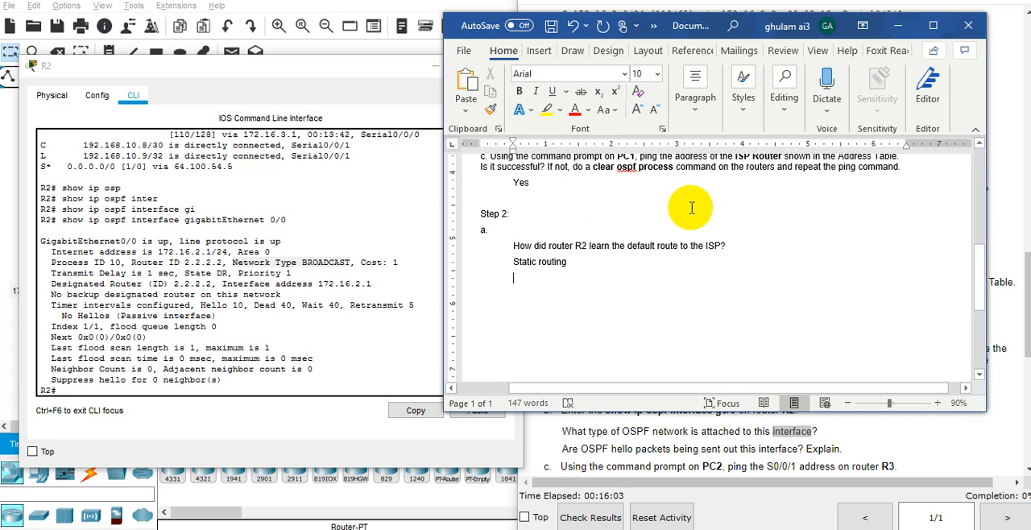
click(609, 467)
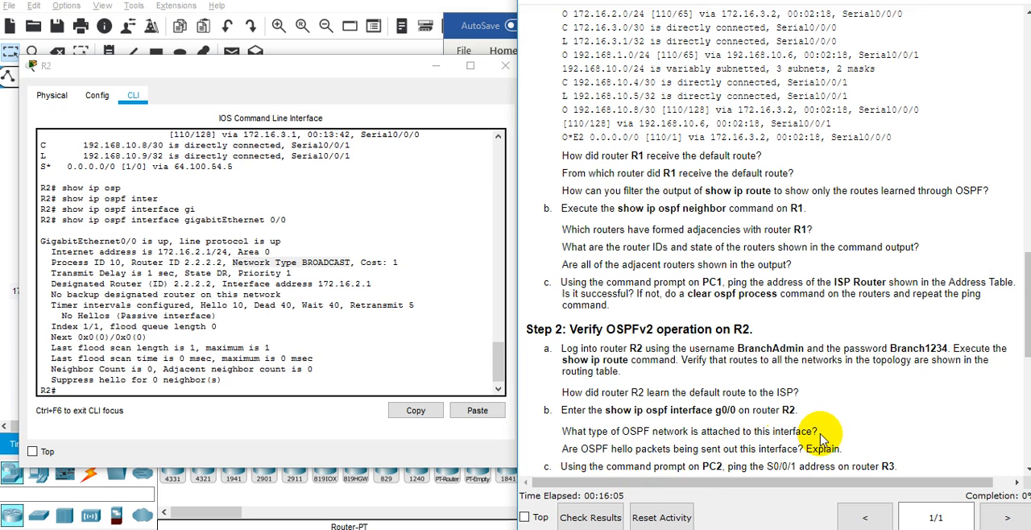
drag(842, 448, 561, 430)
key(alt+Tab)
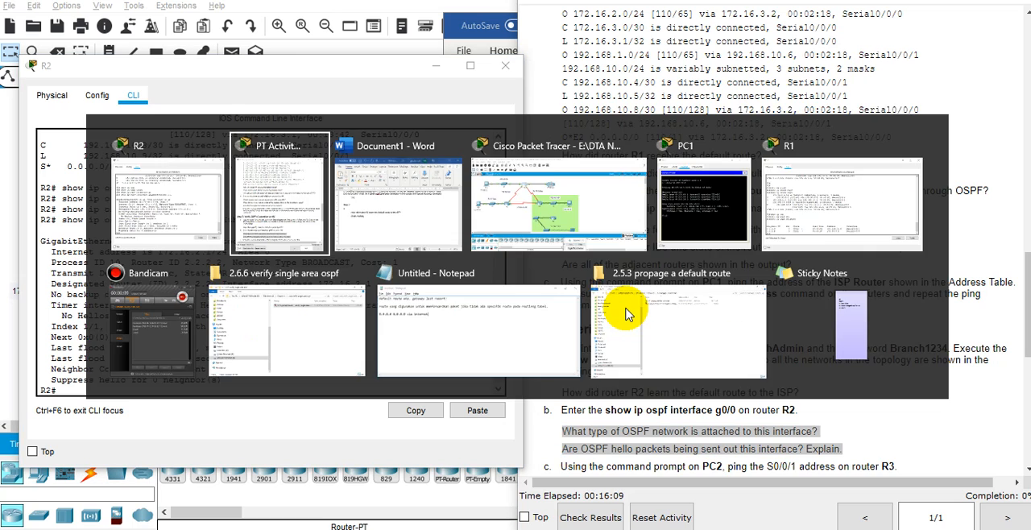
key(ctrl+v)
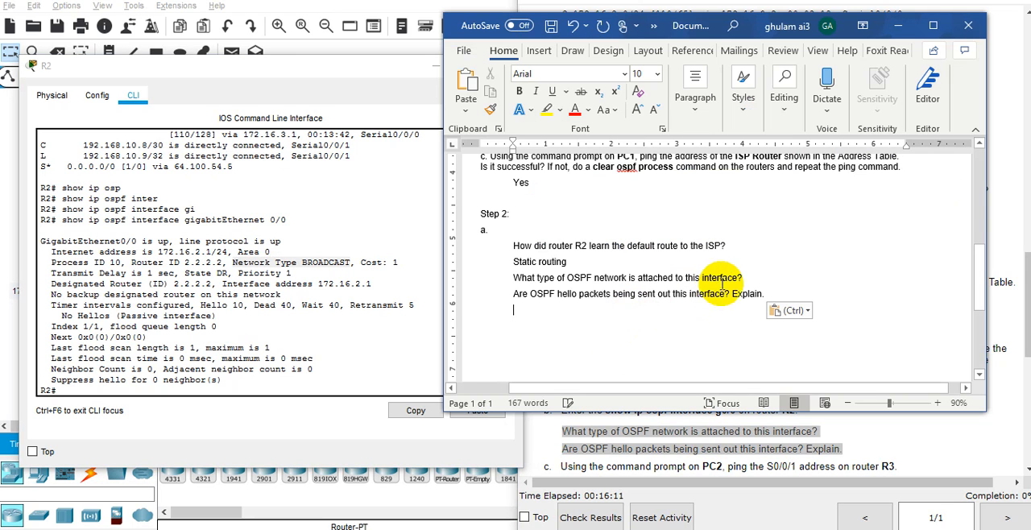
click(765, 272)
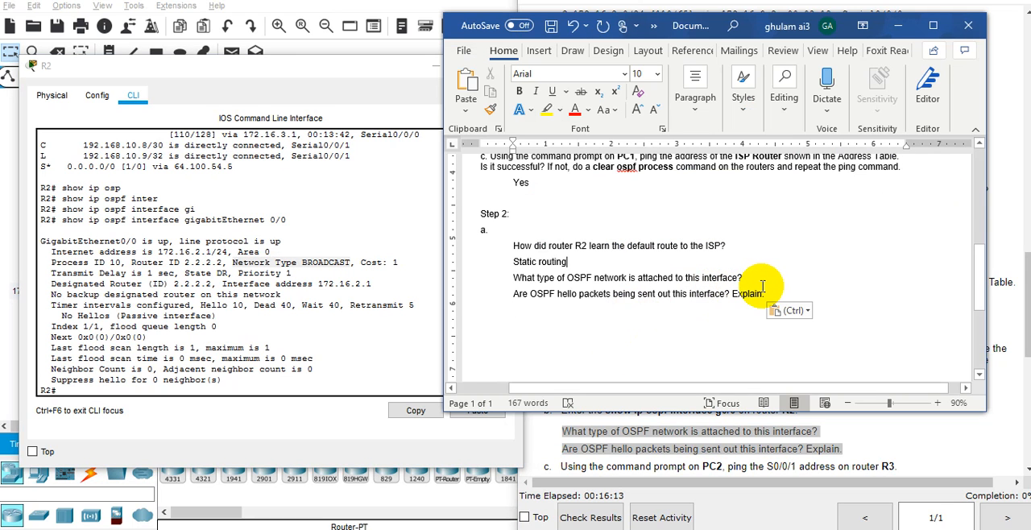
key(Return)
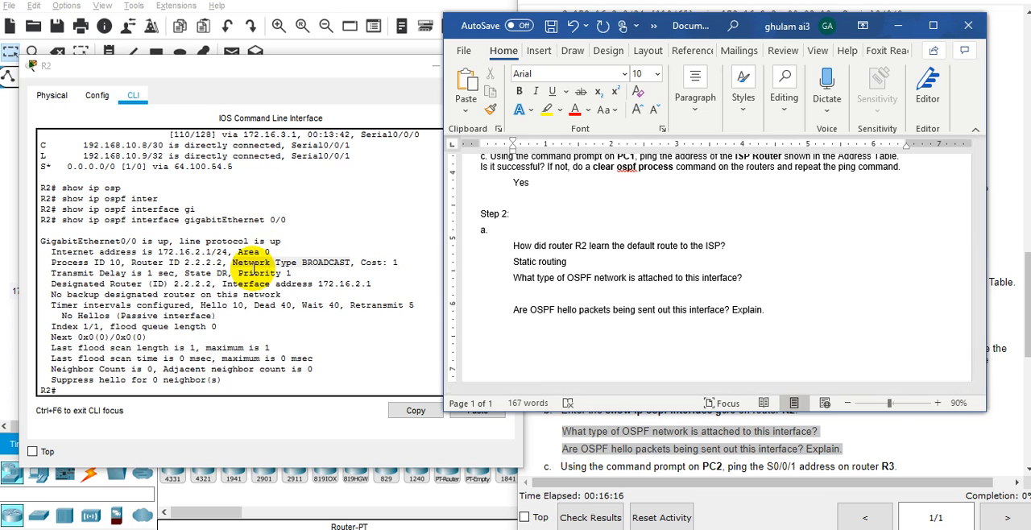
Try to copy the network type text from R2's output into the empty answer line in Word, and undo the paste.
click(240, 266)
drag(233, 263, 353, 260)
key(ctrl+c)
key(ctrl+c)
click(625, 290)
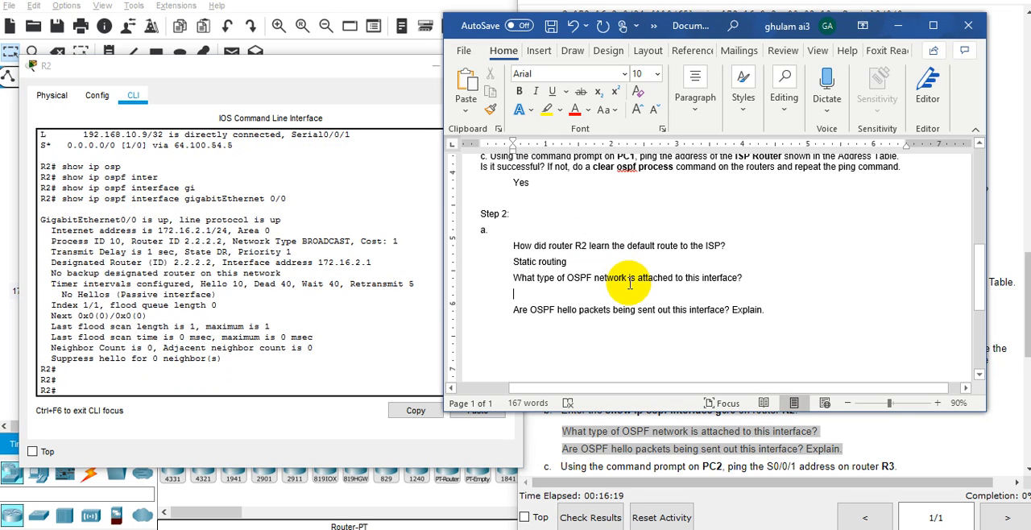
key(ctrl+v)
key(ctrl+z)
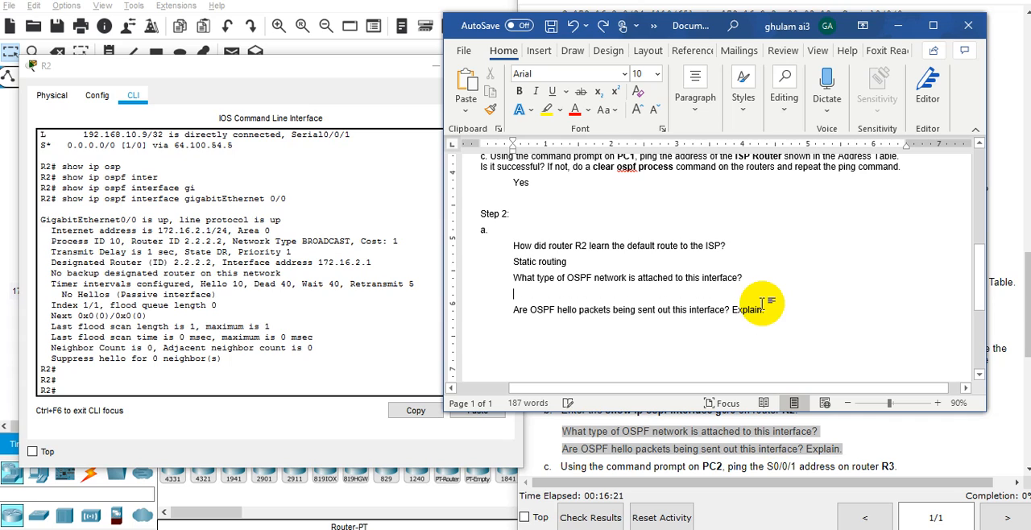
Answer the OSPF network type question "broadcast" and place the cursor on the line below the hello packets question.
text(broadcast)
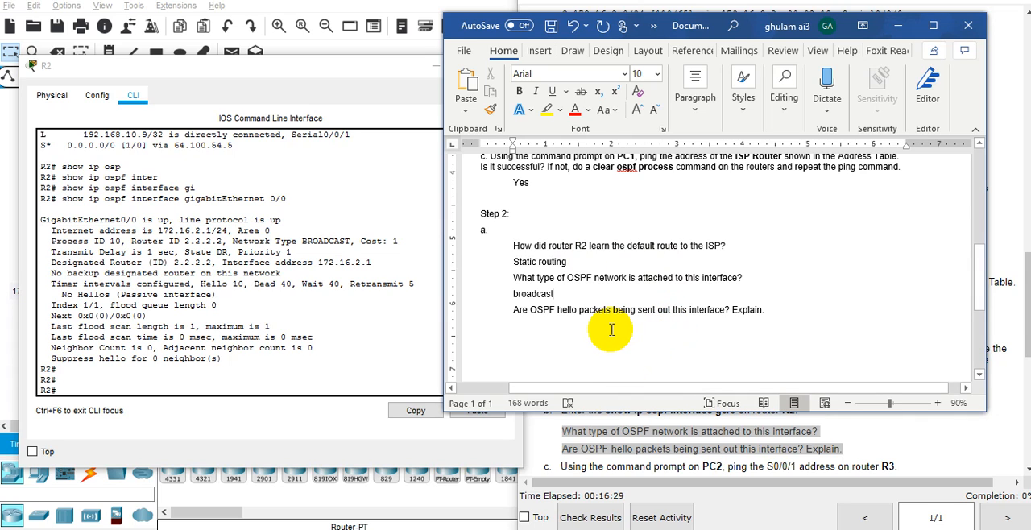
click(541, 323)
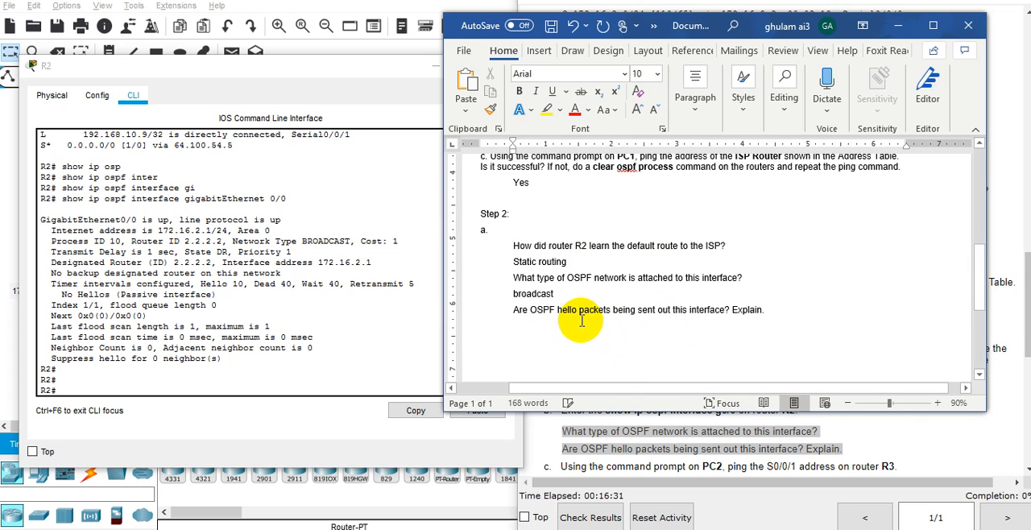
double_click(582, 321)
click(596, 324)
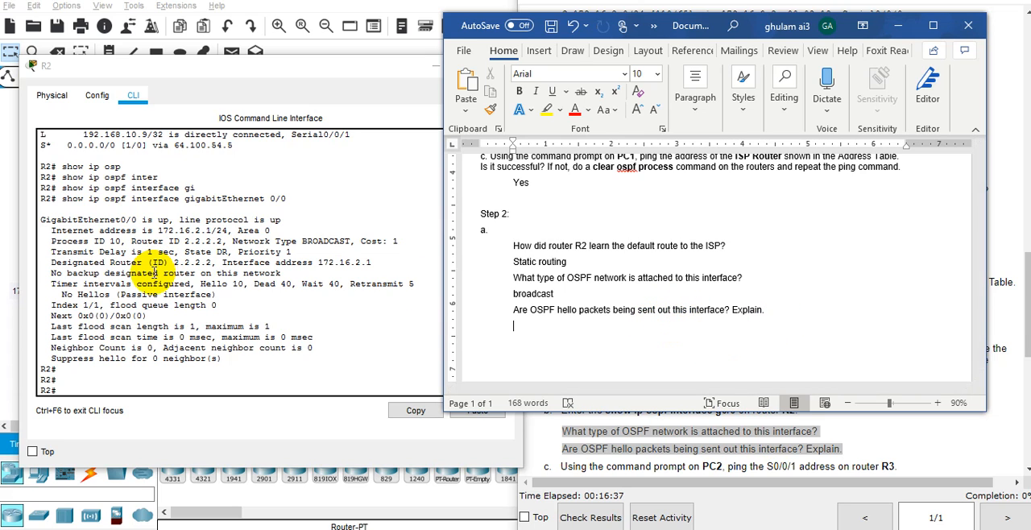
Examine the hello timer and passive interface lines in R2's g0/0 OSPF output.
click(157, 266)
double_click(163, 283)
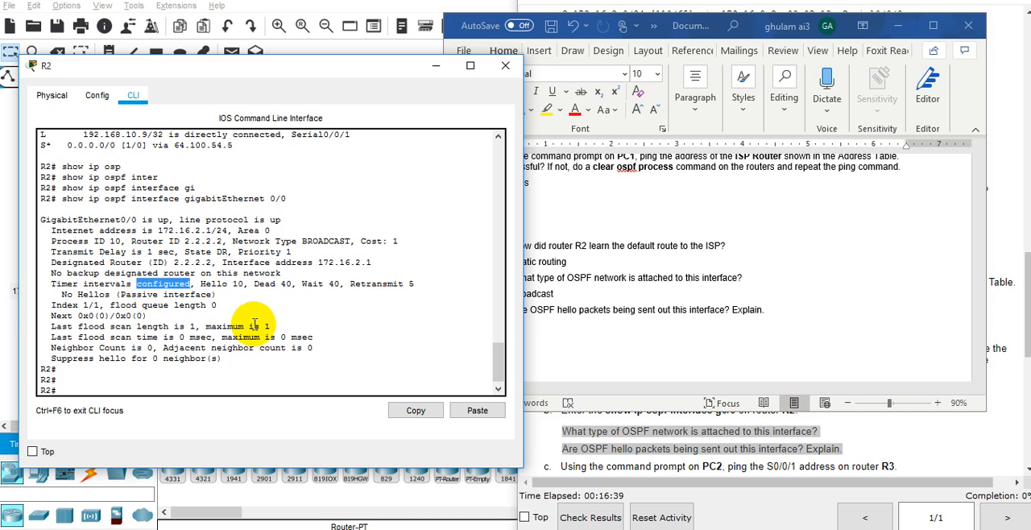
double_click(248, 231)
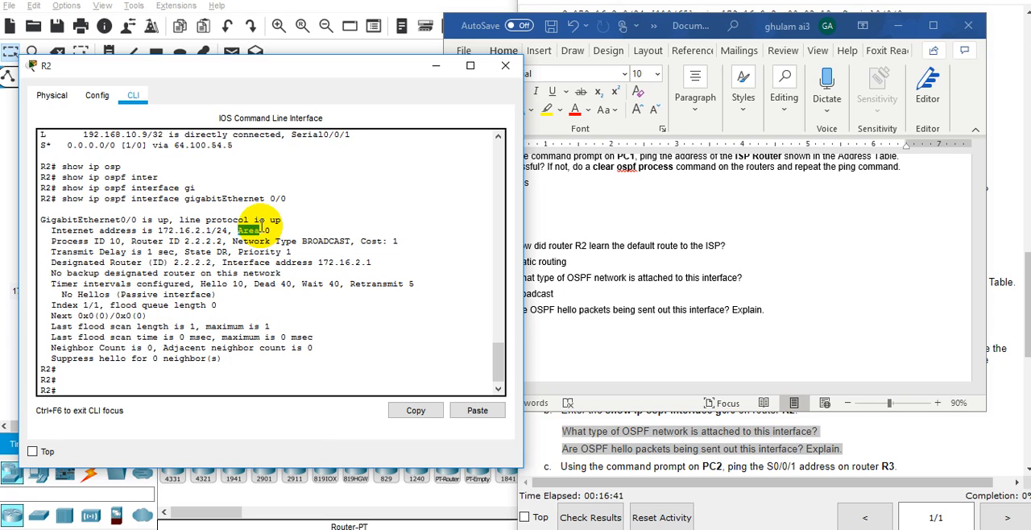
drag(83, 284, 87, 313)
click(120, 300)
click(60, 301)
click(64, 296)
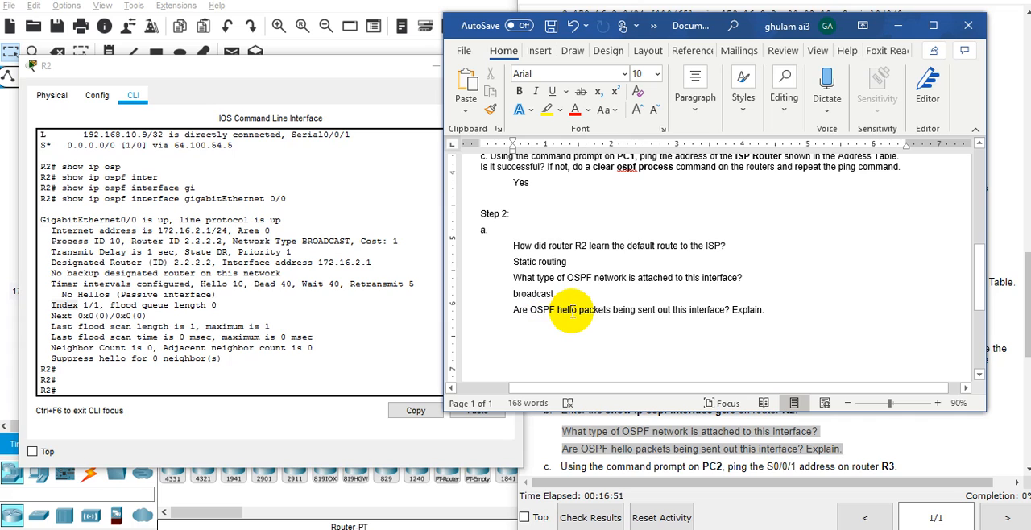
Answer the hello packets question in Word with "Tidak ada, karena di konfigurasi passive interface.".
text(tidak ada.)
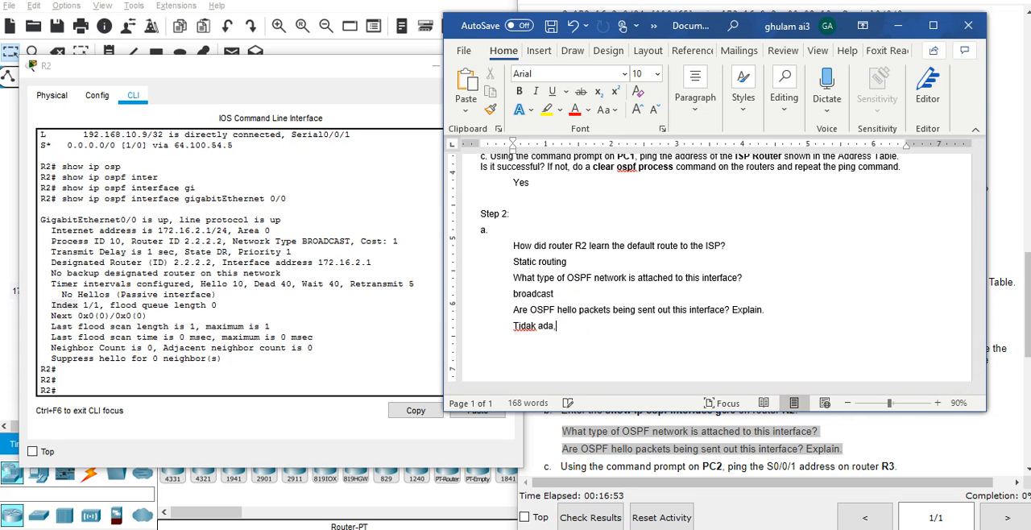
click(141, 296)
double_click(138, 295)
click(596, 324)
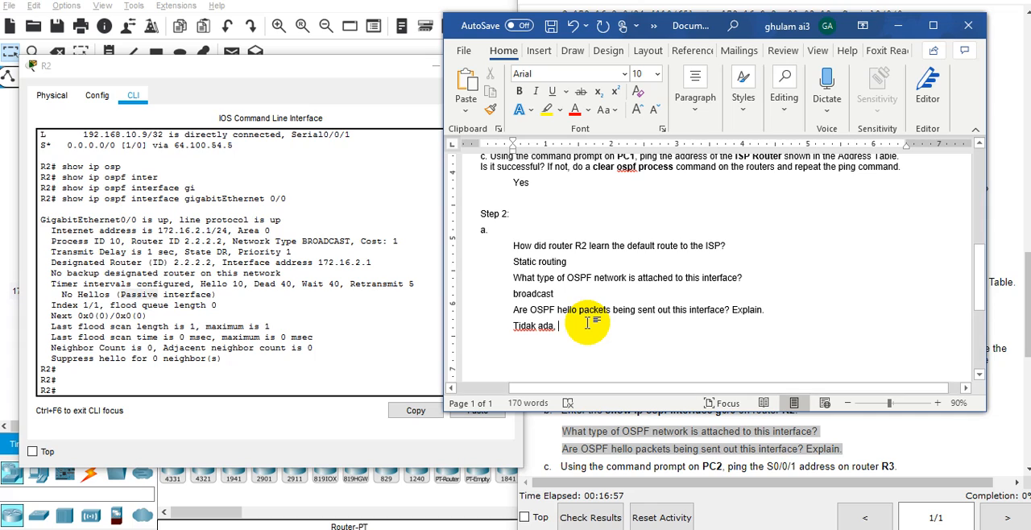
key(BackSpace)
text(, karena di konfigurasi passive interface.)
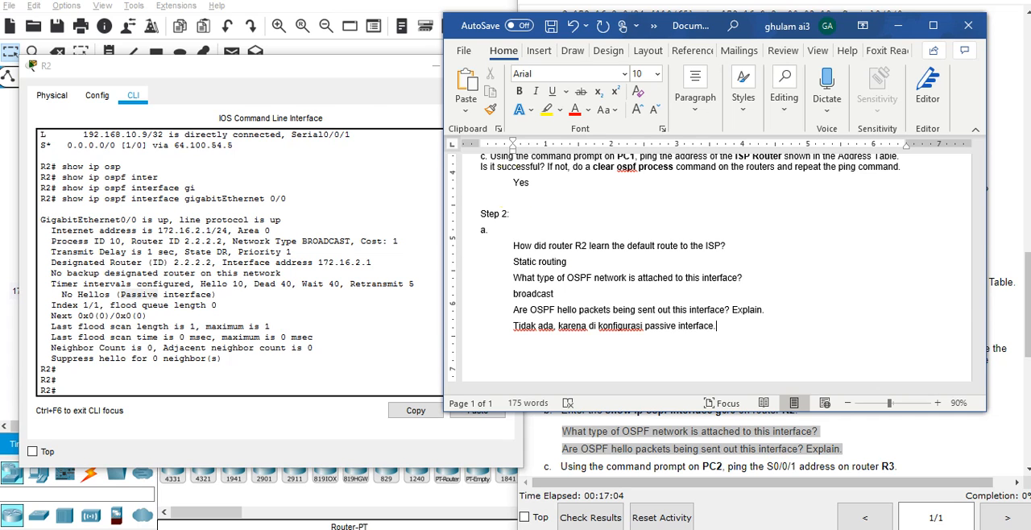
Check in the topology what R2's Gig0/0 port connects to, and return to the Word document.
click(236, 44)
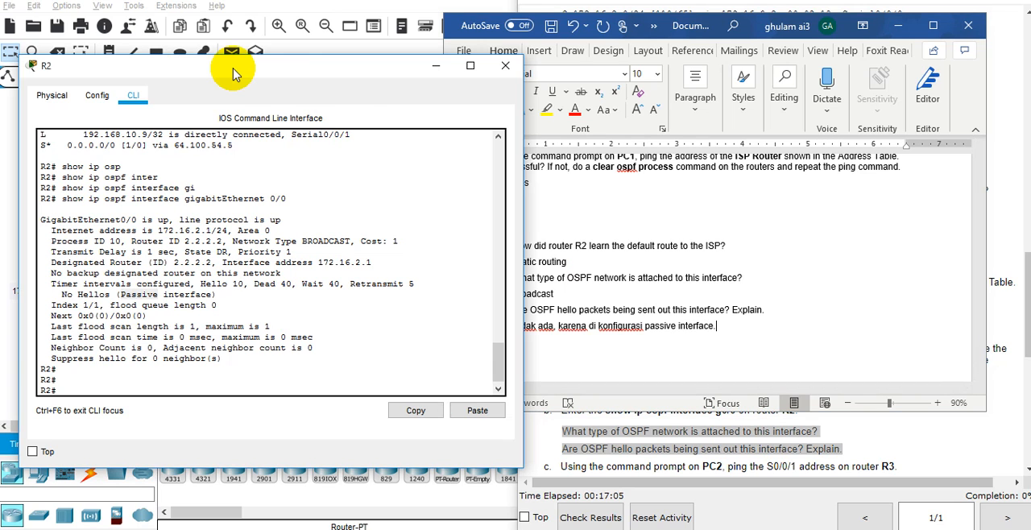
click(435, 66)
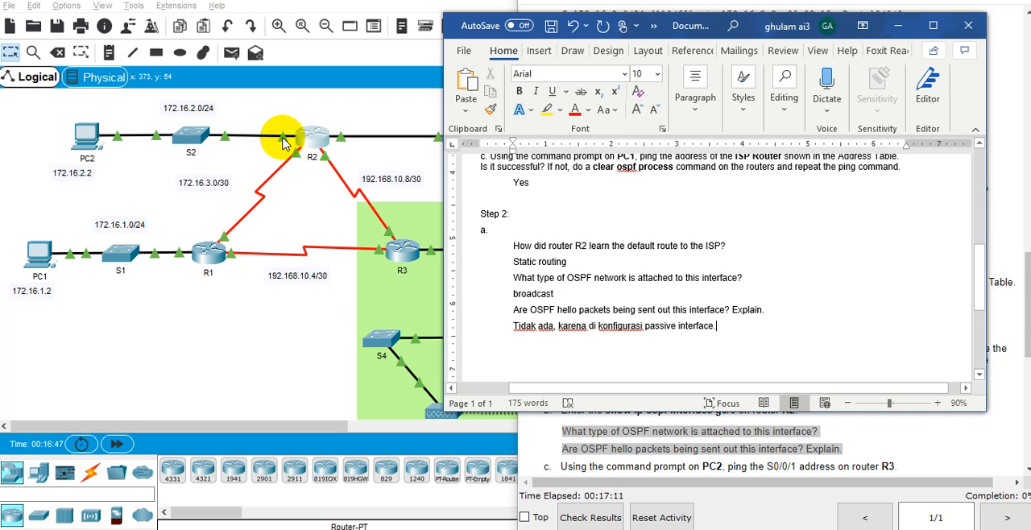
click(306, 207)
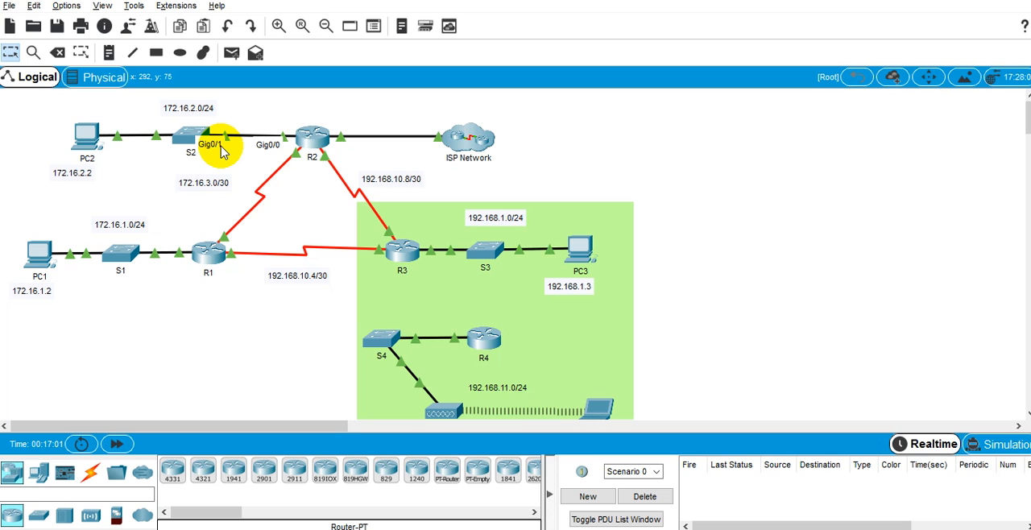
key(alt+Tab)
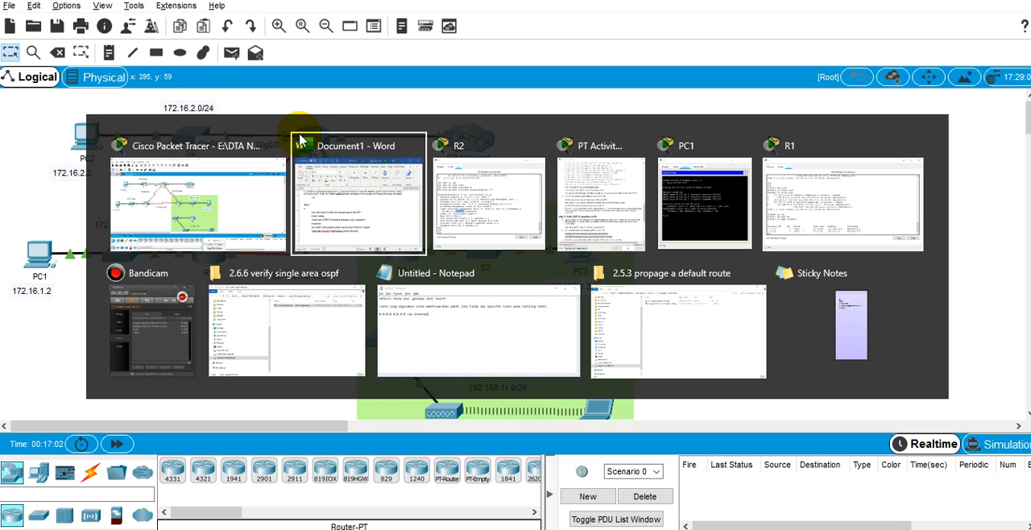
key(alt+Tab)
key(alt+Tab)
key(alt+Tab)
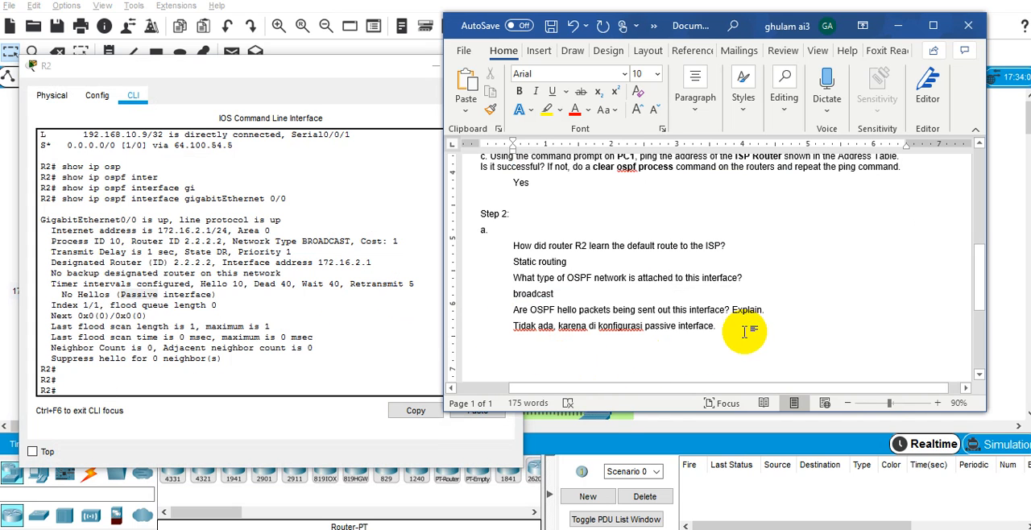
Extend the hello packets answer by replacing its final period with ", karena tidak ada router pada interface tersebut.".
click(739, 331)
key(BackSpace)
key(BackSpace)
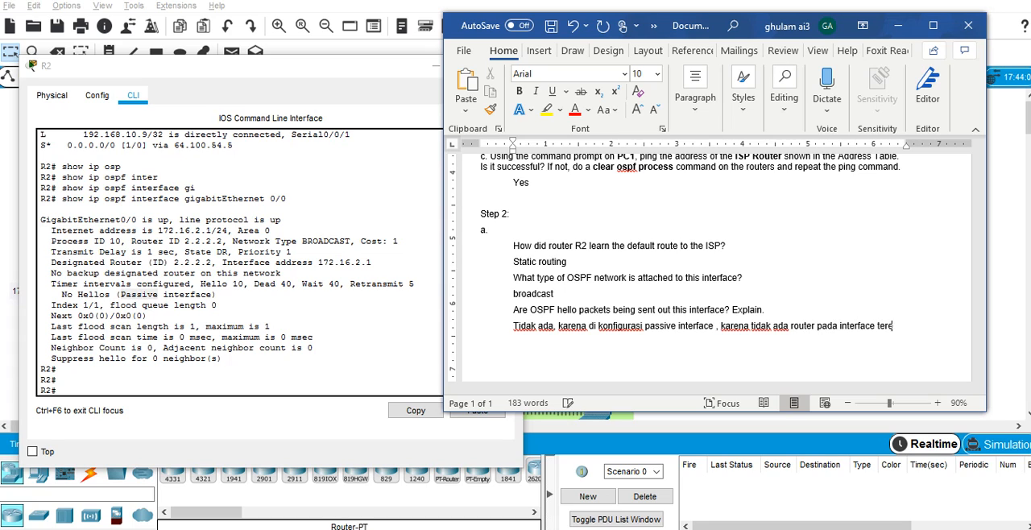
text(sebut.)
Look up the address of R3's S0/0/1 interface in the lab's Addressing Table.
click(898, 25)
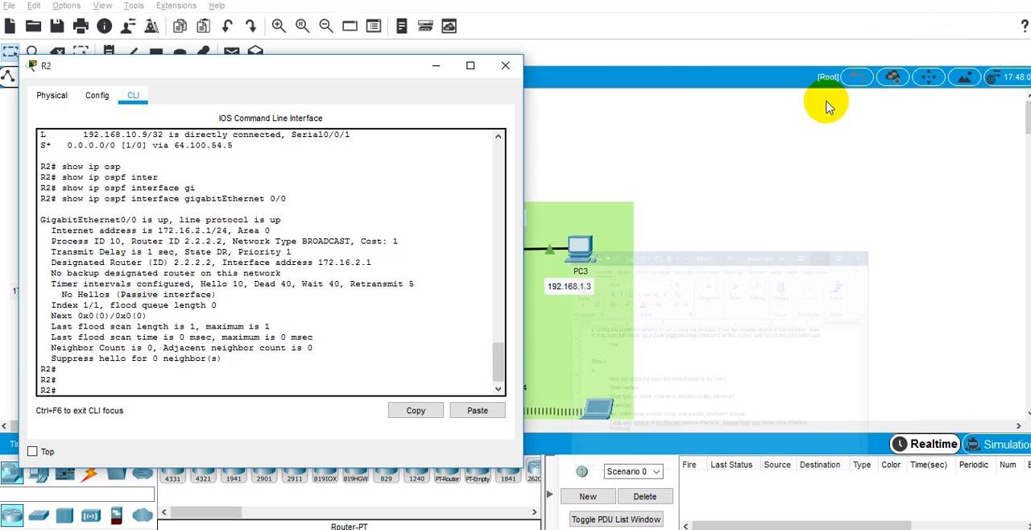
click(684, 528)
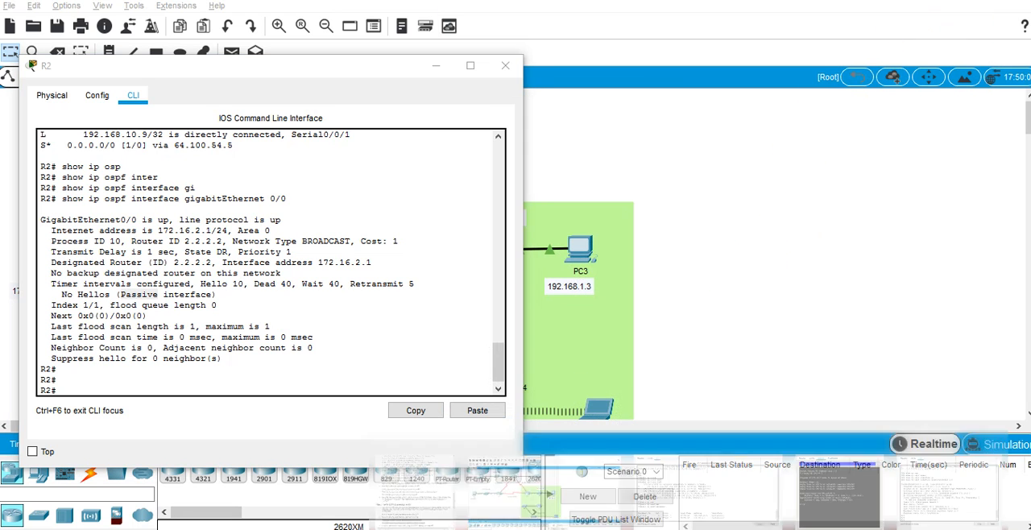
click(460, 477)
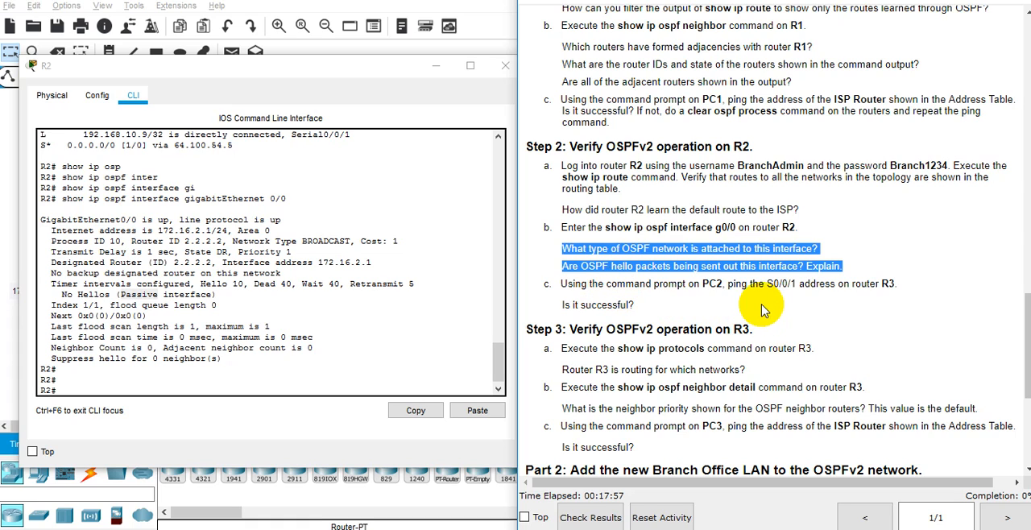
double_click(772, 283)
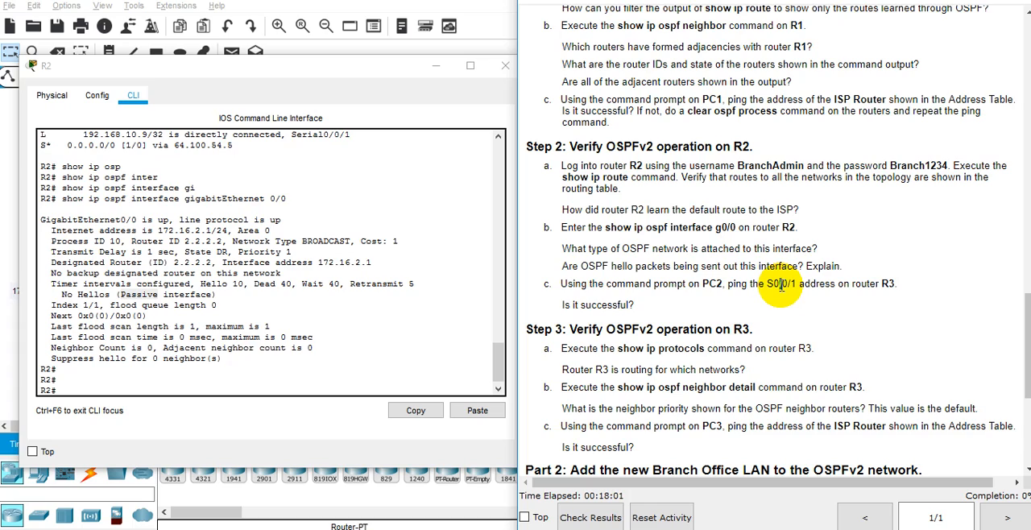
scroll(780, 284, up, 10)
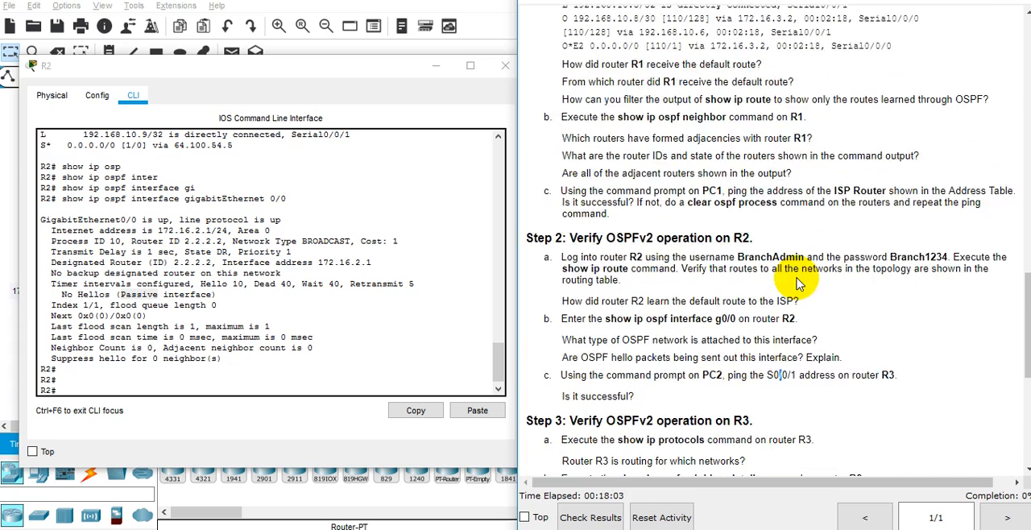
scroll(797, 276, up, 10)
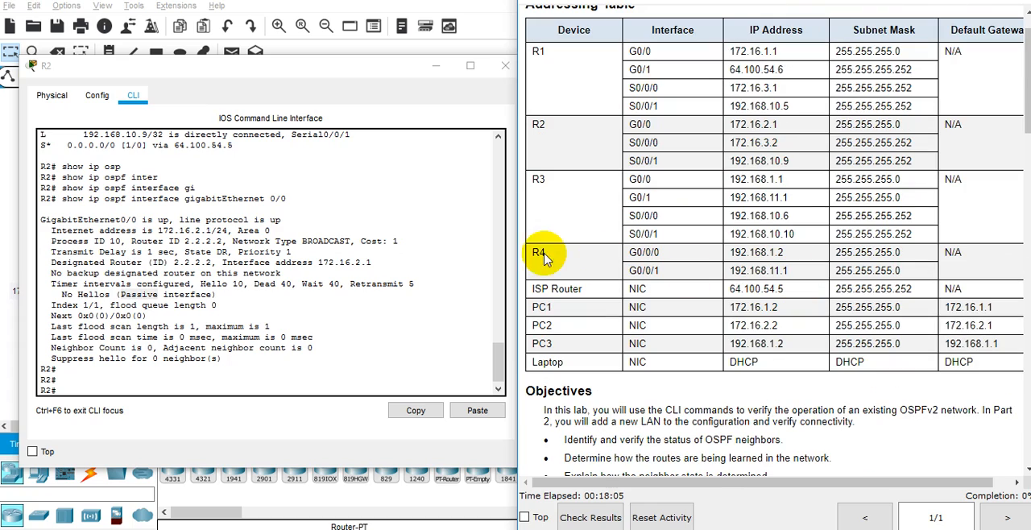
drag(730, 234, 797, 242)
Open the command prompt on PC2 and ping R3's S0/0/1 address, 192.168.10.10.
click(4, 211)
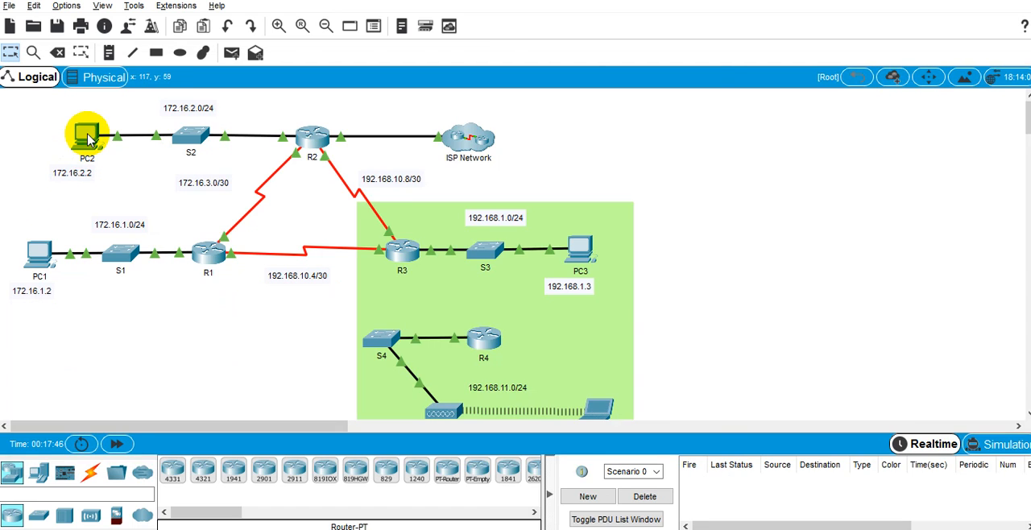
click(85, 133)
click(429, 80)
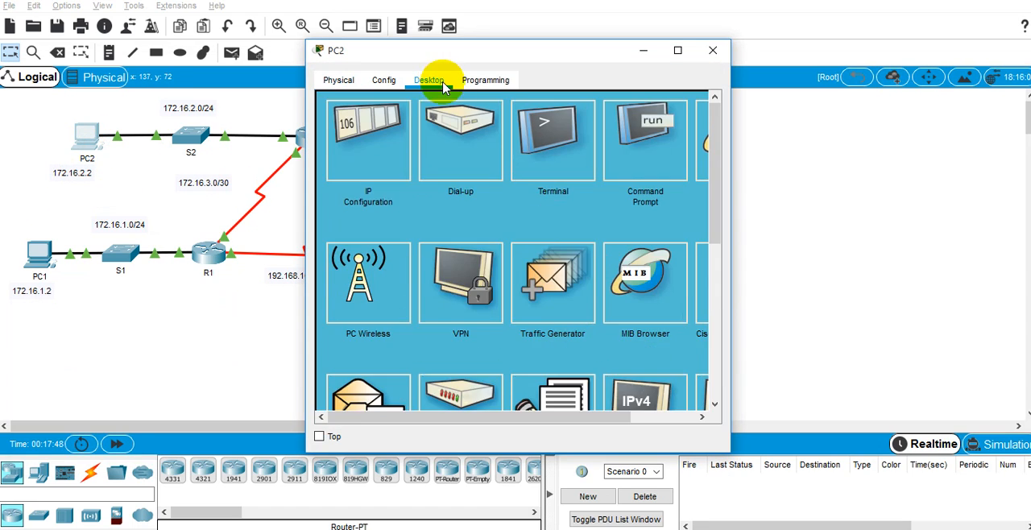
click(646, 171)
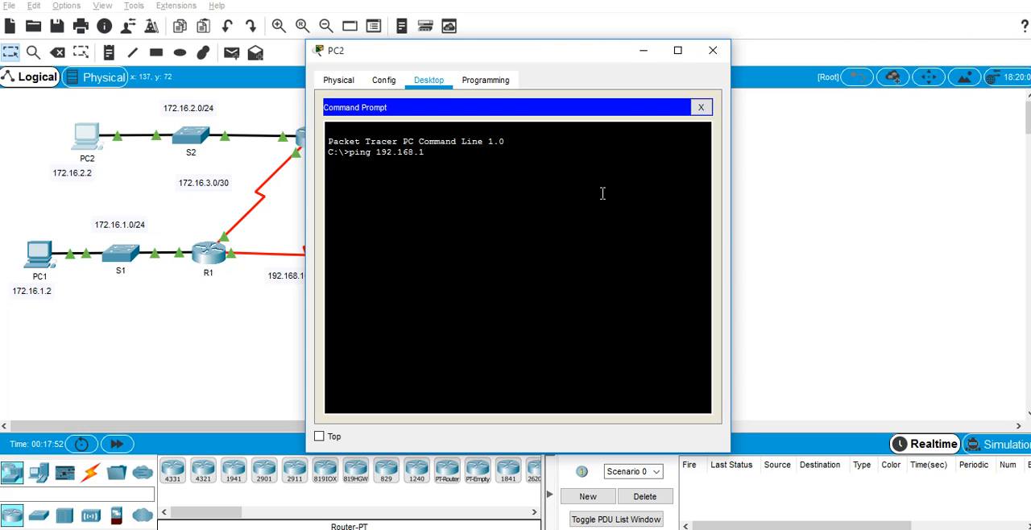
text(ping 192.168.10.10)
key(Return)
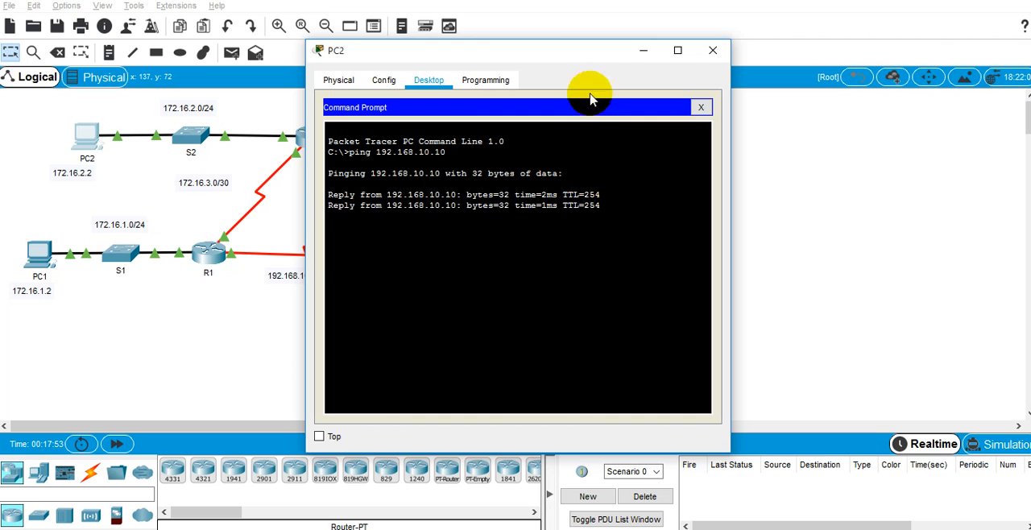
Move the PC2 window clear of the topology and enable Always Show Port Labels in Logical Workspace in the preferences.
drag(616, 56, 369, 308)
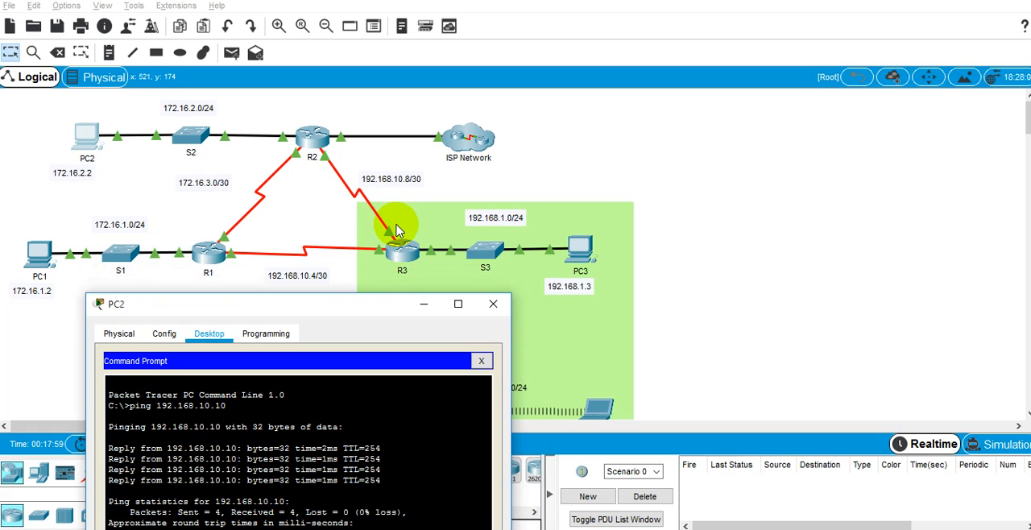
drag(357, 301, 334, 294)
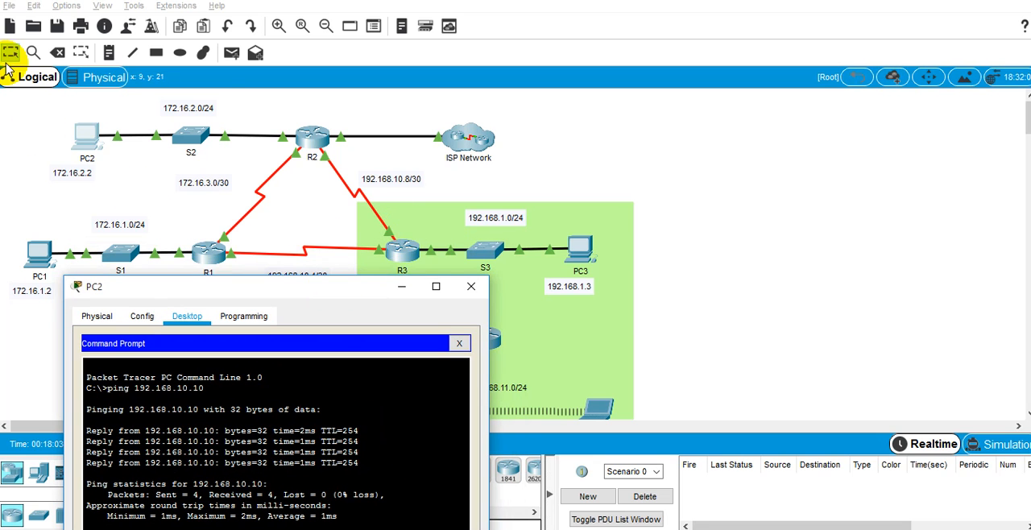
click(67, 6)
click(80, 22)
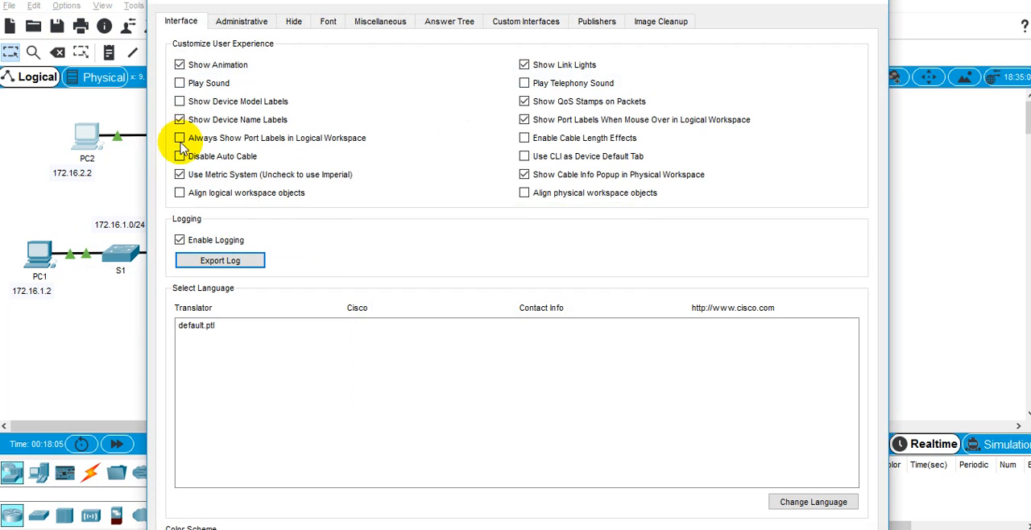
click(179, 138)
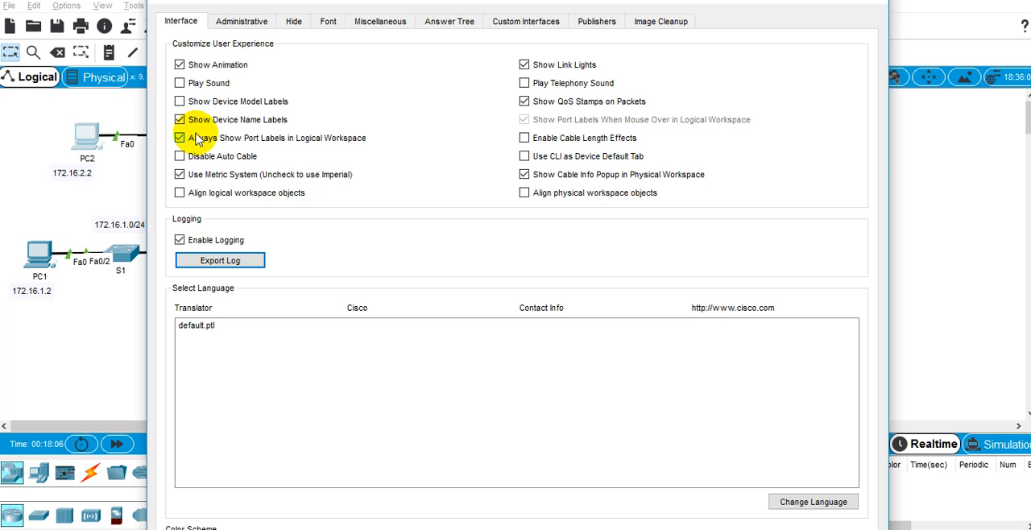
key(Escape)
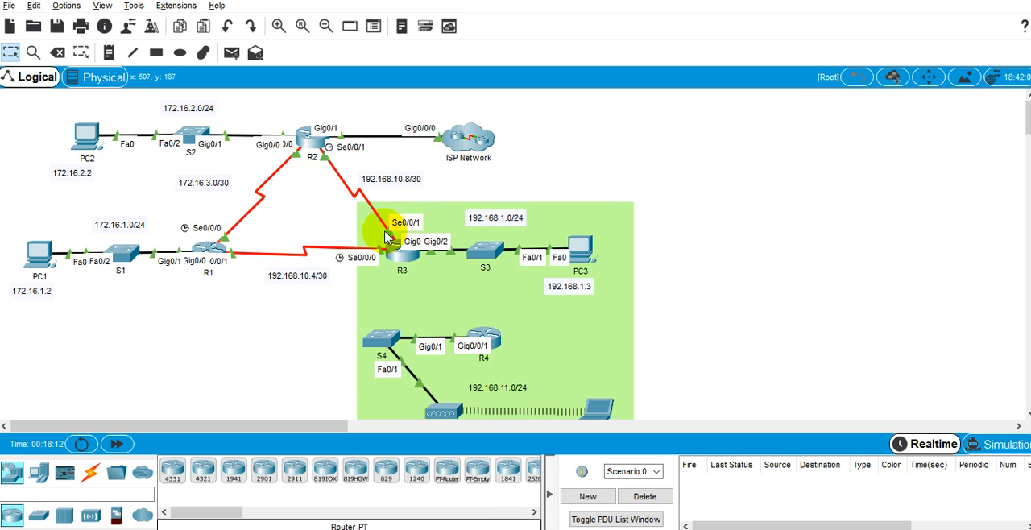
Move the PC2 command prompt window back up and switch to the Word document.
key(alt+Tab)
drag(342, 286, 337, 72)
key(alt+Tab)
key(alt+Tab)
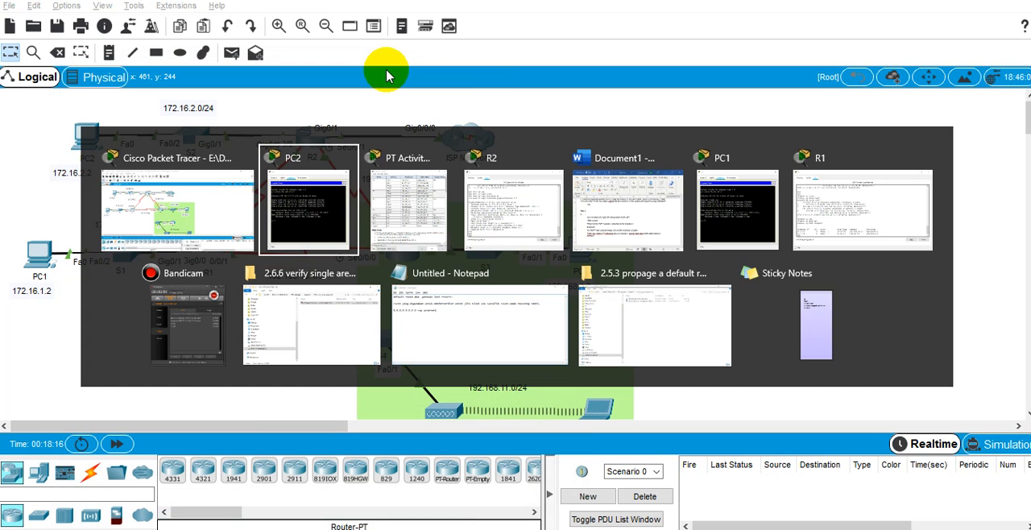
click(519, 157)
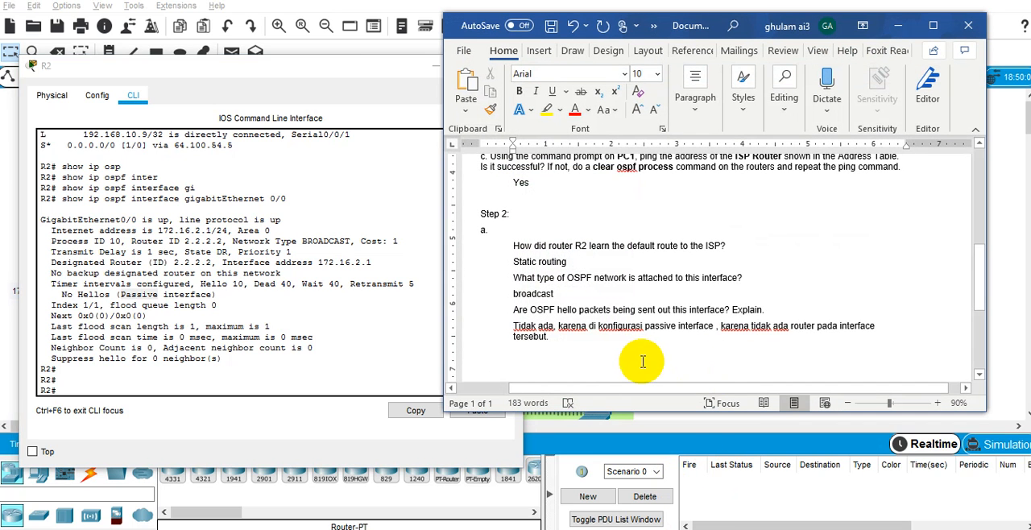
Copy the Step 2c text about pinging R3's S0/0/1 address from PC2, including its question, from the lab instructions.
mouse_move(725, 529)
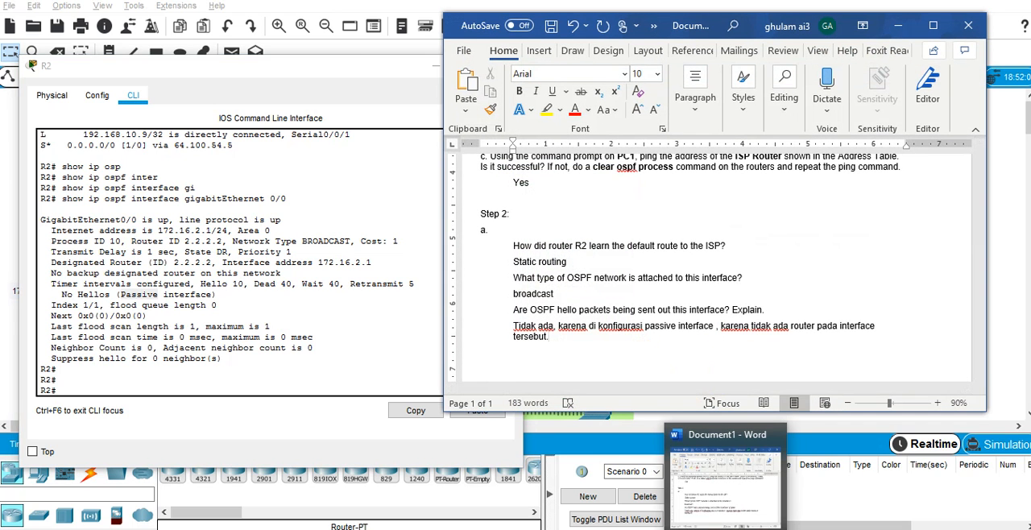
mouse_move(610, 511)
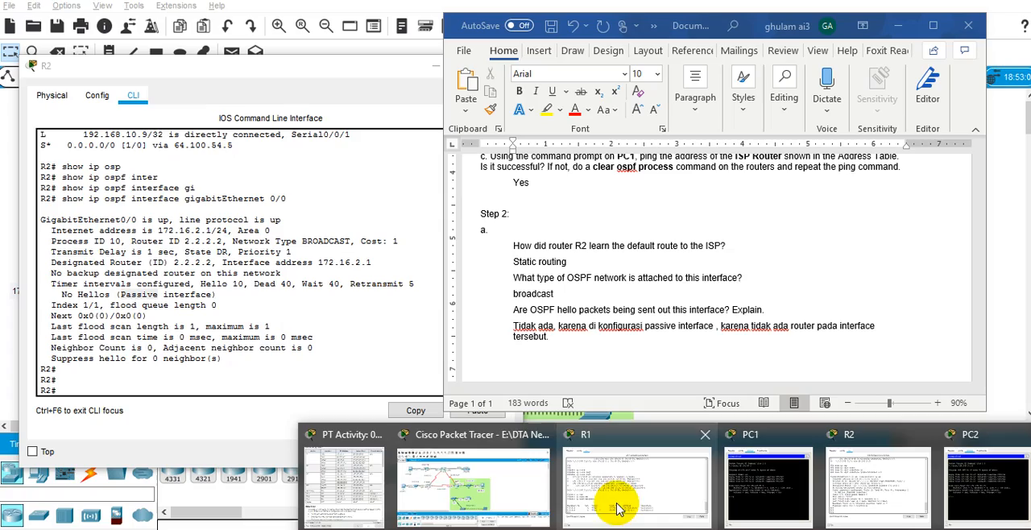
click(363, 491)
scroll(677, 314, down, 10)
scroll(694, 305, down, 8)
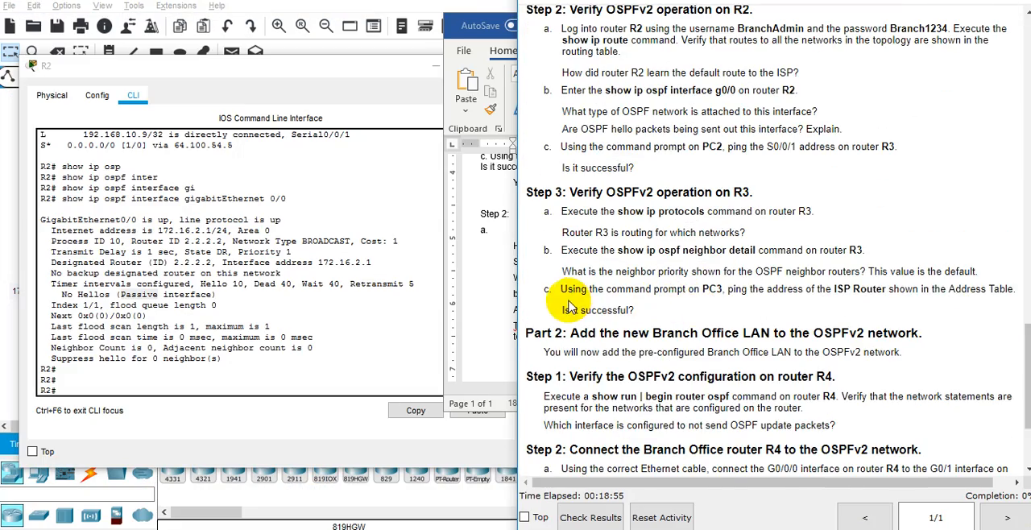
drag(636, 312, 562, 288)
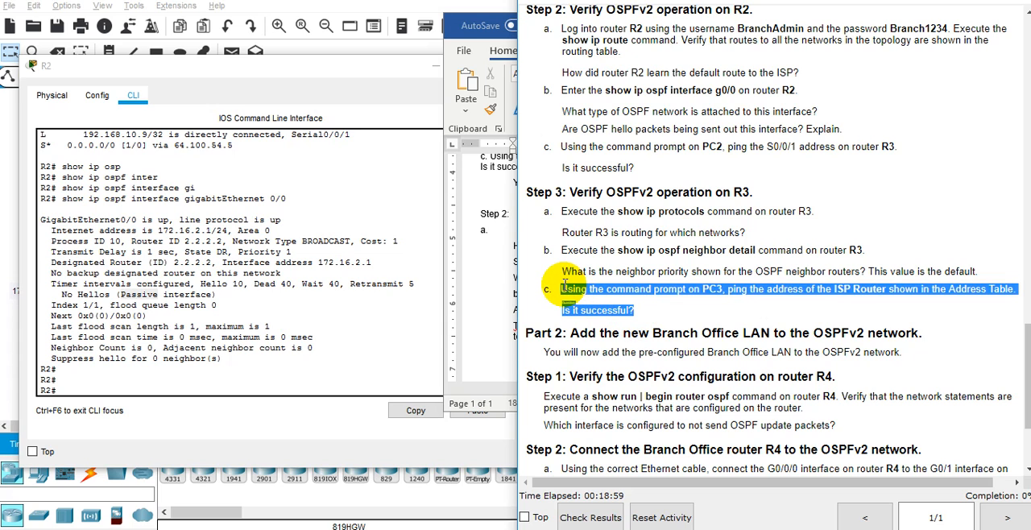
scroll(595, 241, up, 1)
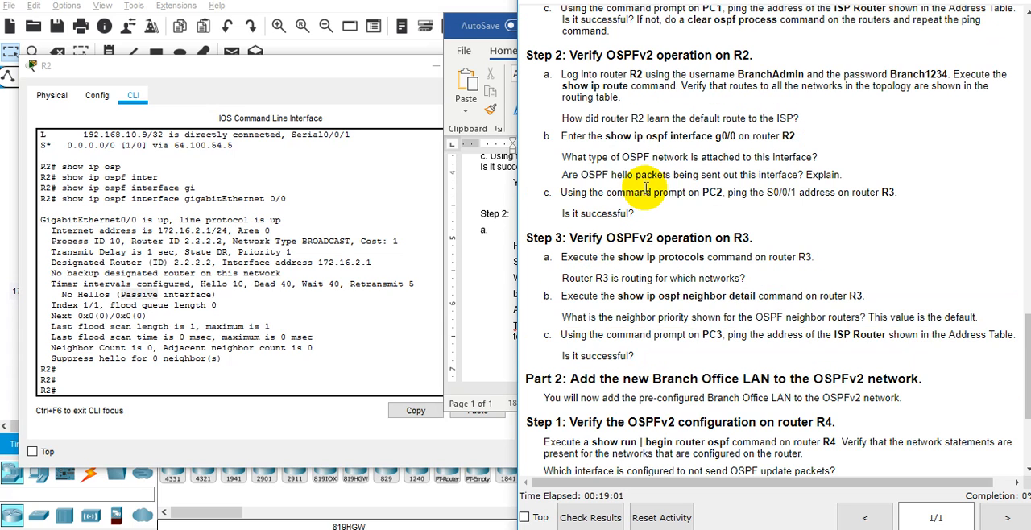
drag(650, 218, 561, 192)
key(ctrl+c)
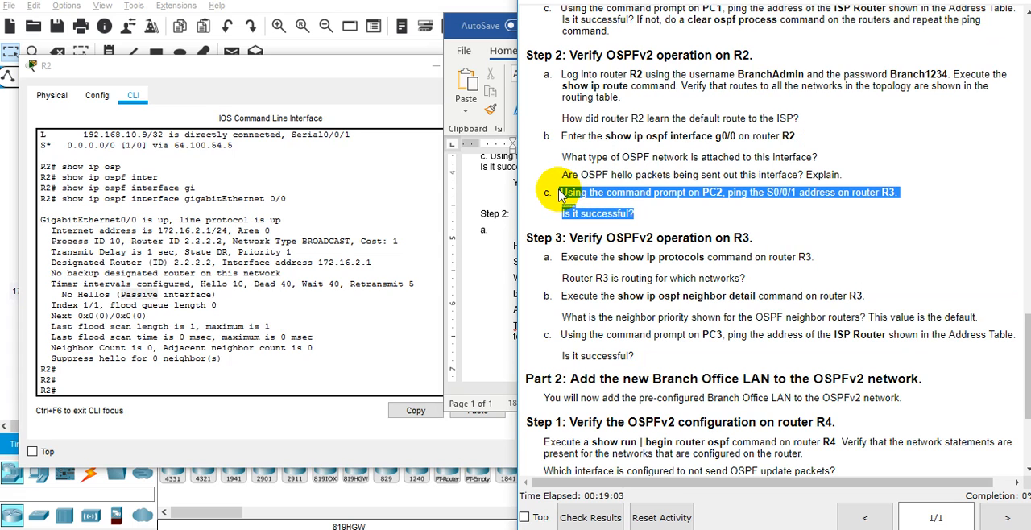
Add item b at the end of the Word document, insert the copied PC2 ping question and answer it "Yes".
click(496, 279)
scroll(567, 277, up, 2)
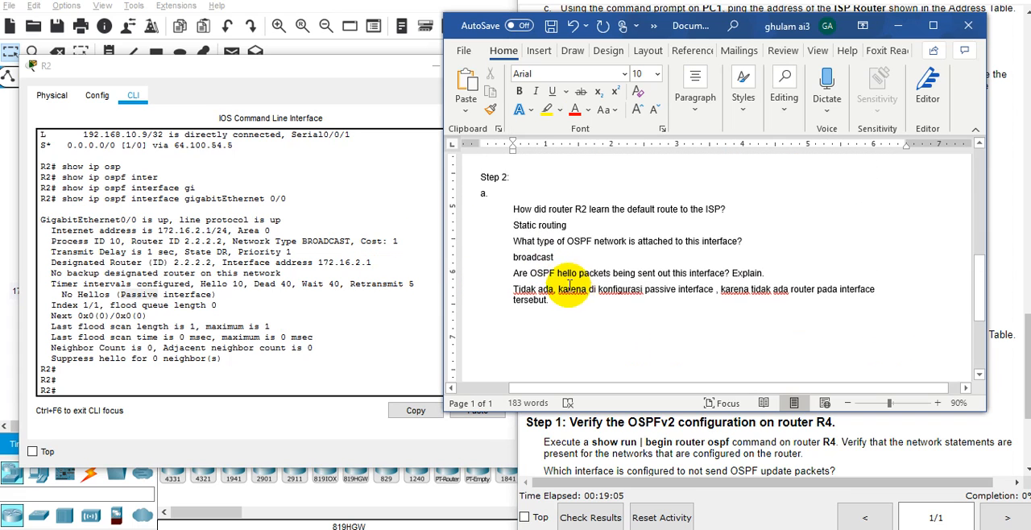
key(Return)
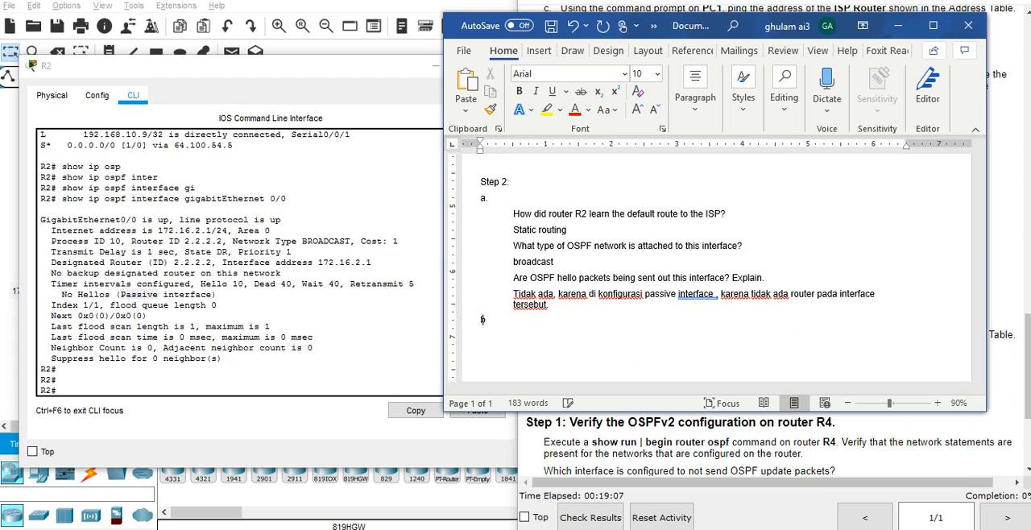
key(ctrl+v)
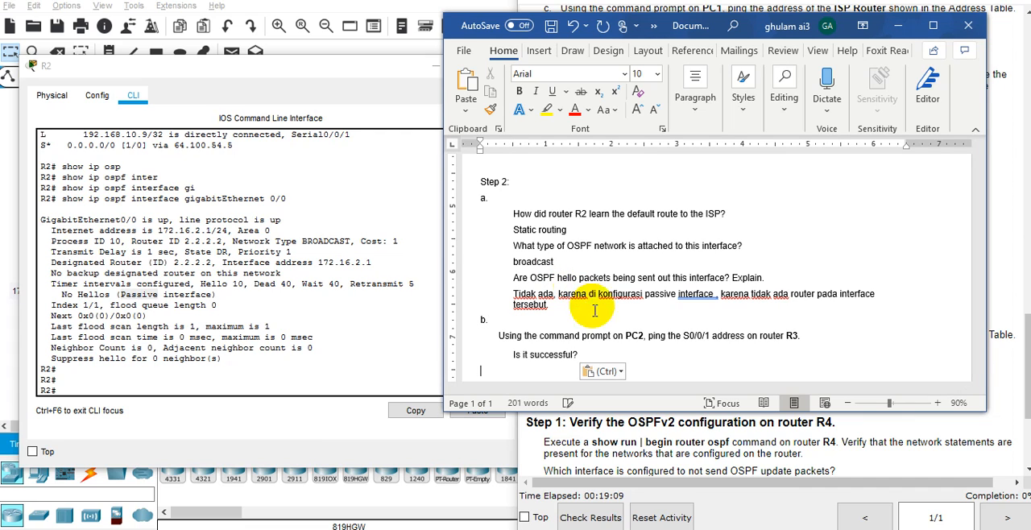
text(yes)
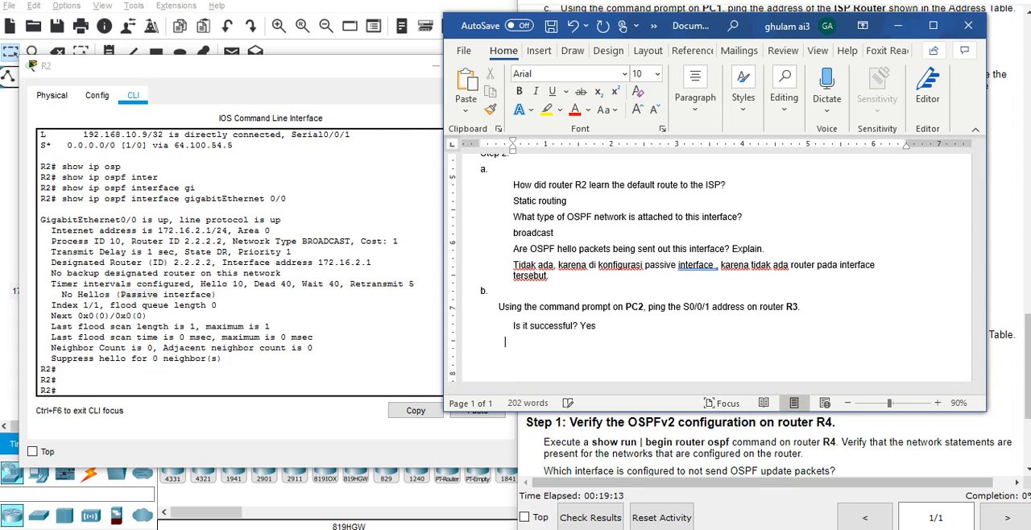
Add the heading "Step 3:" below the answer in Word and return to the lab instructions.
key(Return)
text(Step 3:)
key(alt+Tab)
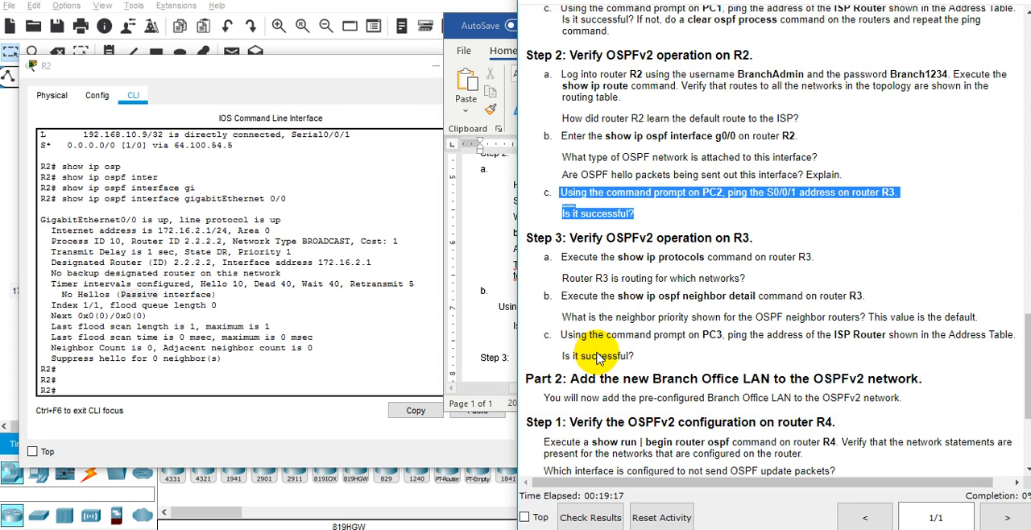
click(665, 298)
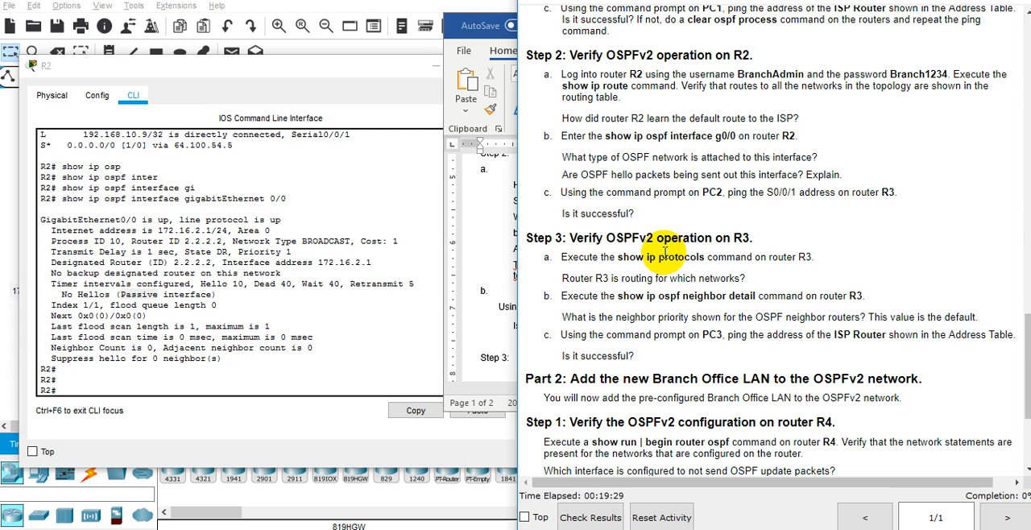
Minimize the R2 window, open R3's command line interface and enter privileged EXEC mode with en.
click(436, 67)
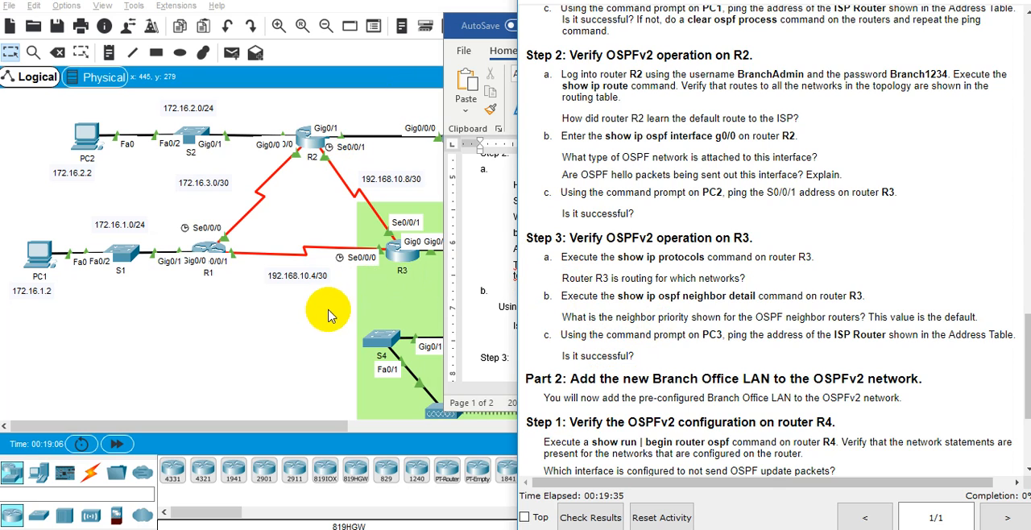
click(314, 330)
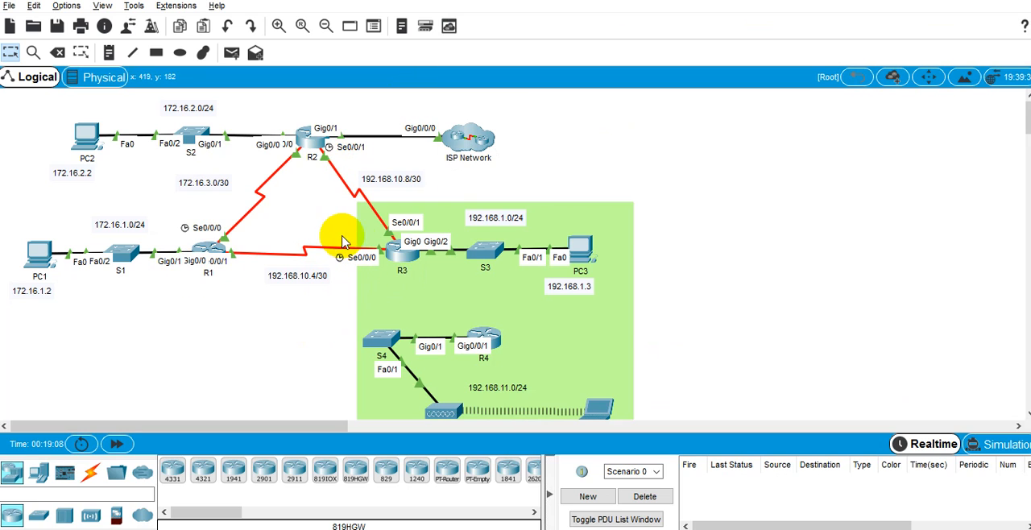
click(401, 252)
drag(490, 51, 234, 59)
click(173, 78)
key(Return)
text(en)
key(Return)
Run show ip protocols on R3.
text(show ip)
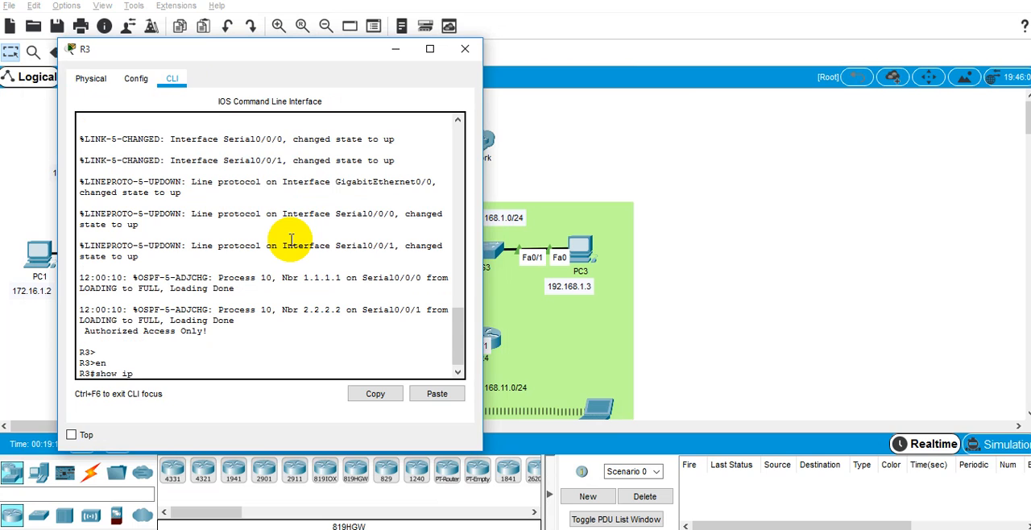
text( pro)
key(Tab)
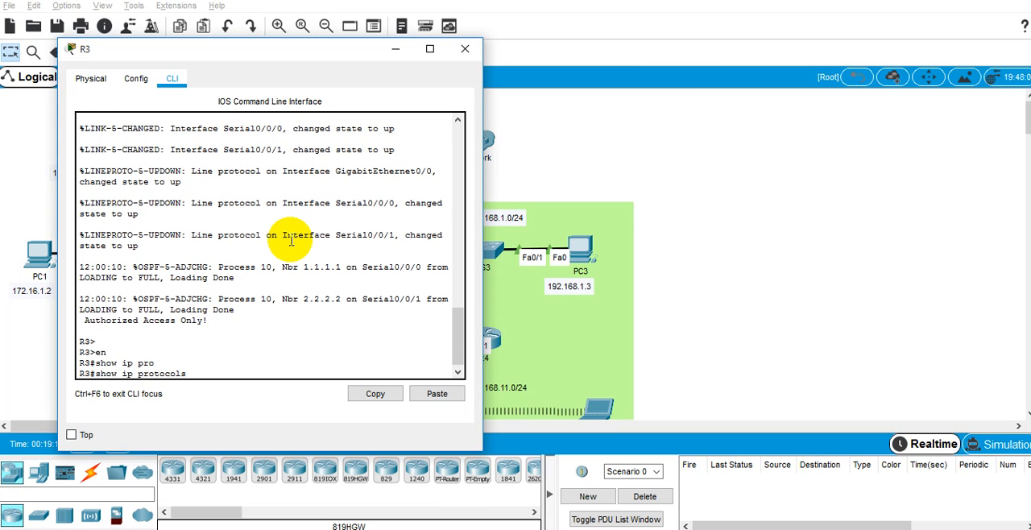
key(Return)
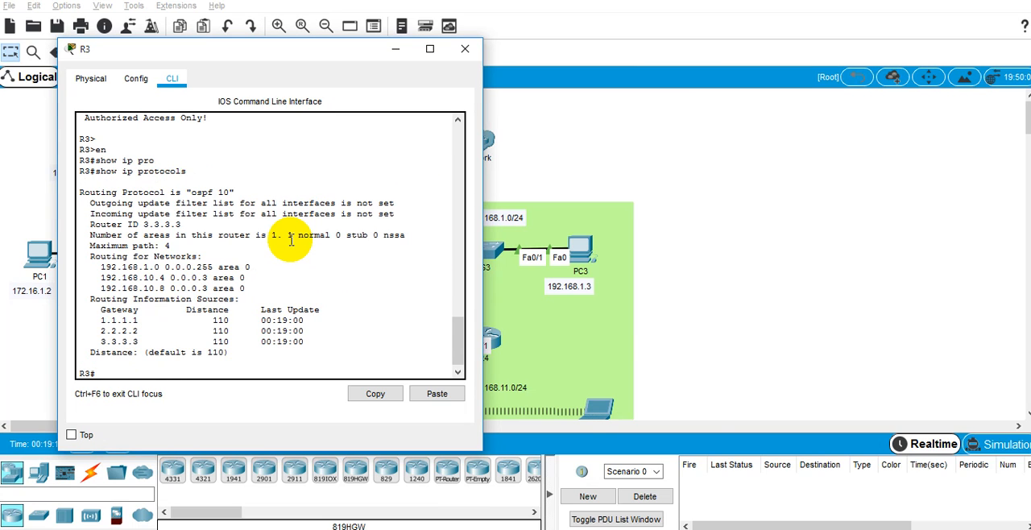
Compare the question about R3's routed networks with the Routing for Networks entries and the topology.
key(alt+Tab)
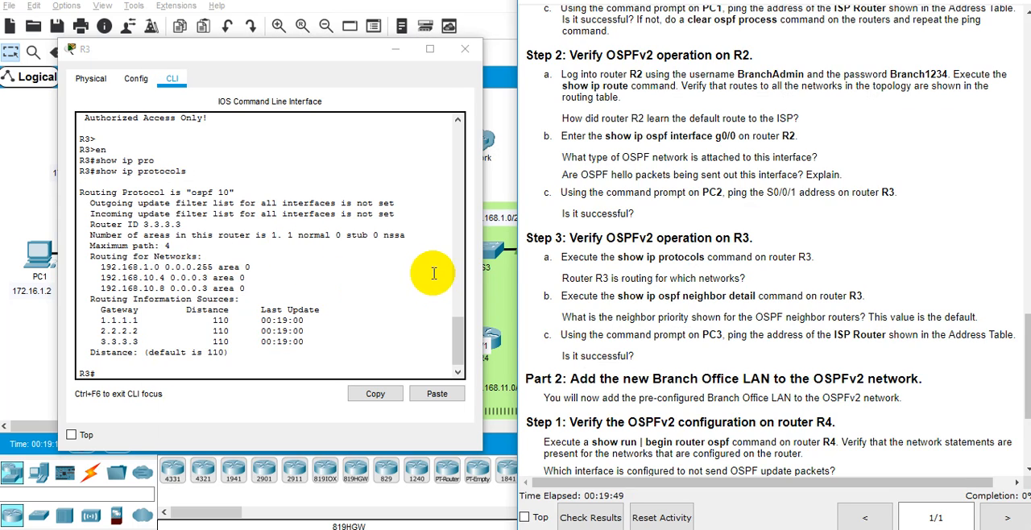
double_click(592, 282)
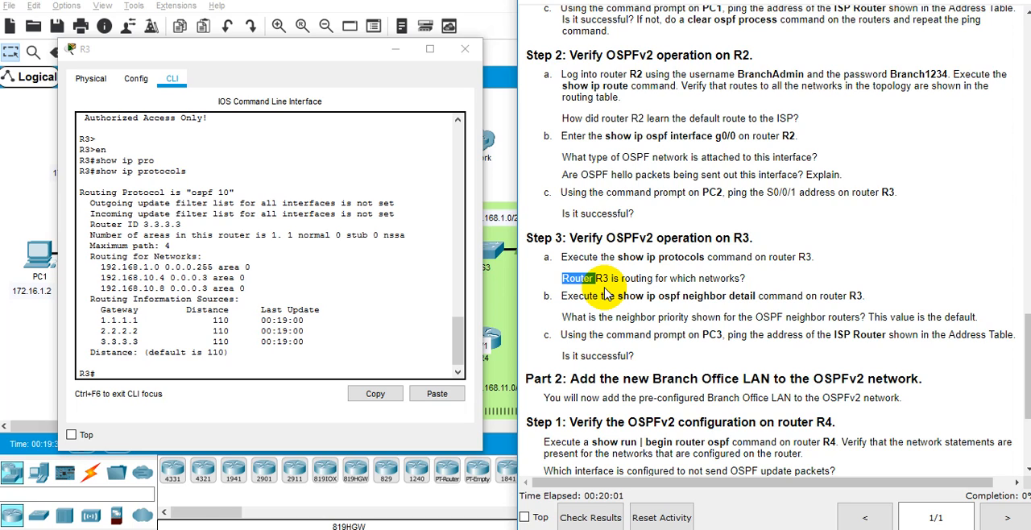
double_click(602, 278)
drag(347, 56, 336, 79)
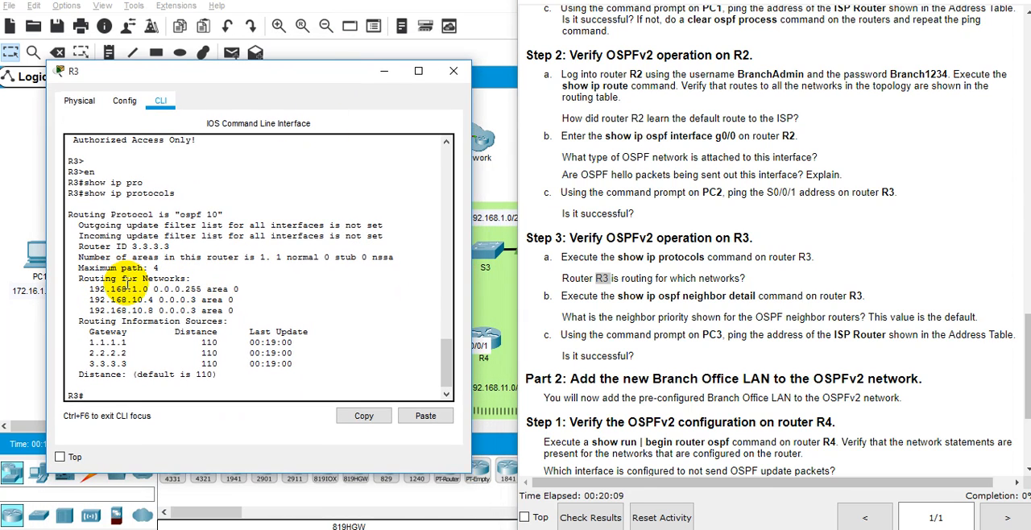
drag(89, 289, 159, 311)
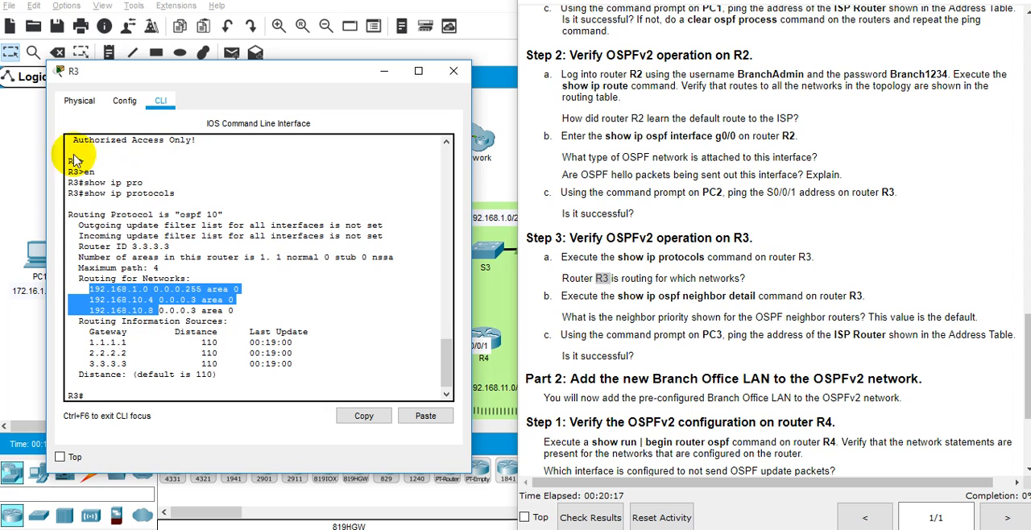
drag(190, 74, 652, 58)
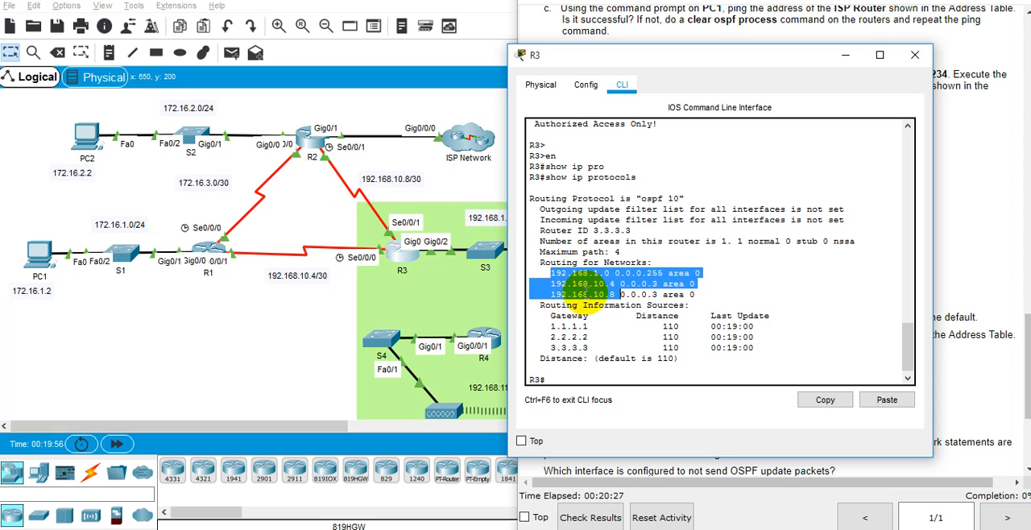
Copy the three Routing for Networks lines from R3's output into the Word document below the Step 3 heading.
click(701, 322)
drag(698, 295, 513, 271)
key(ctrl+c)
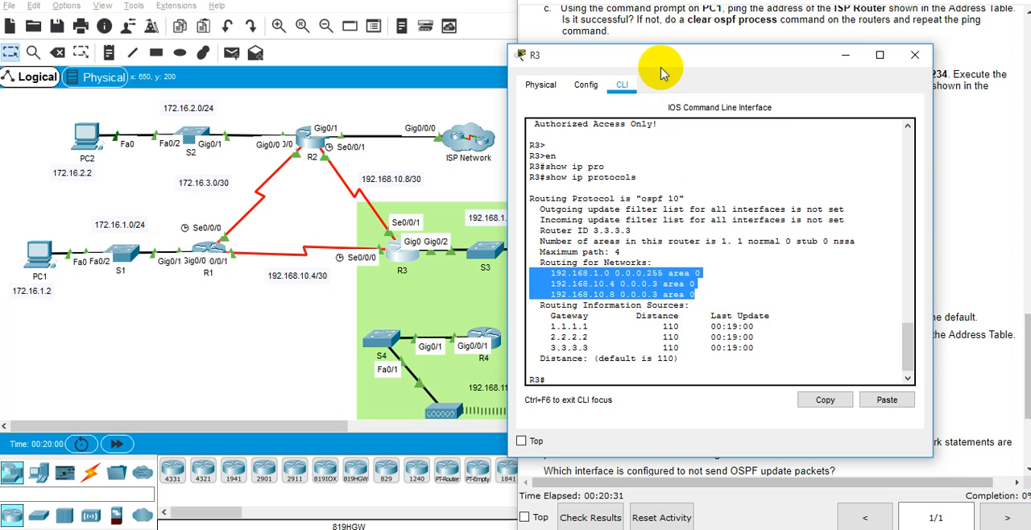
drag(660, 64, 192, 63)
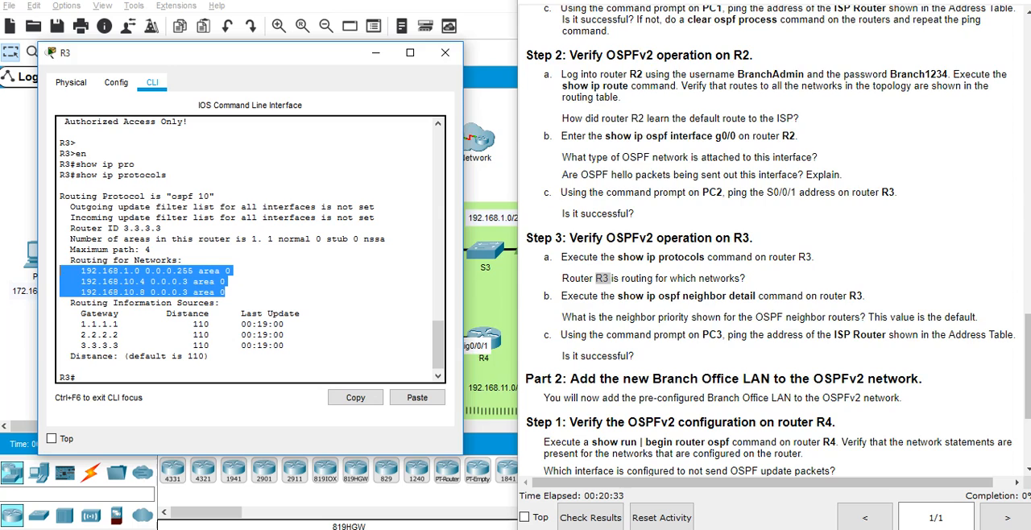
click(713, 528)
click(613, 362)
key(Return)
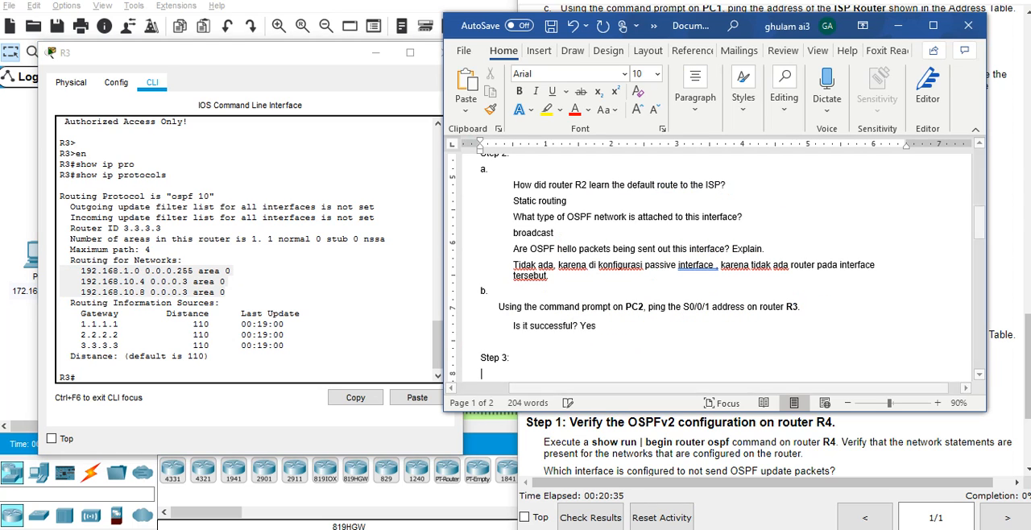
key(ctrl+v)
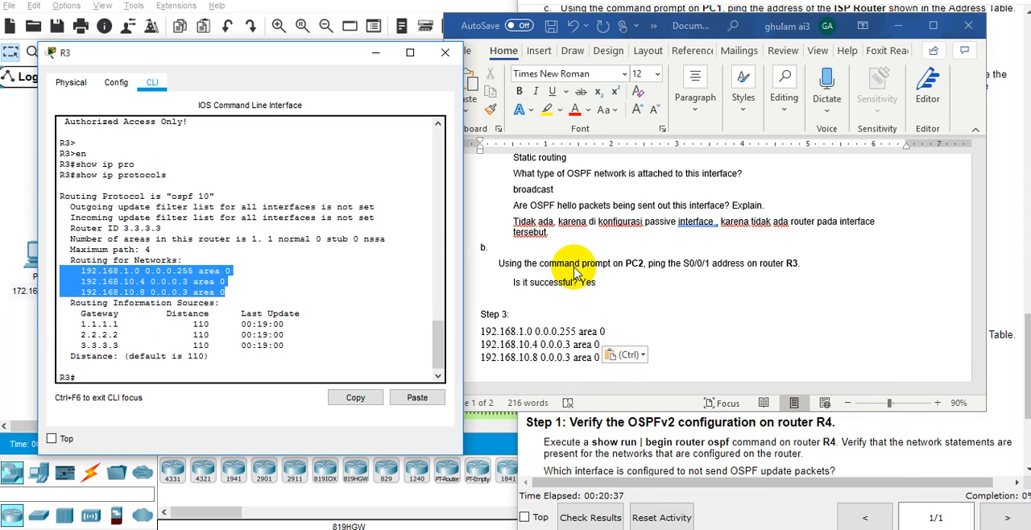
Copy the question "Router R3 is routing for which networks?" from the instructions into Word above the three network lines.
click(682, 452)
drag(577, 278, 562, 277)
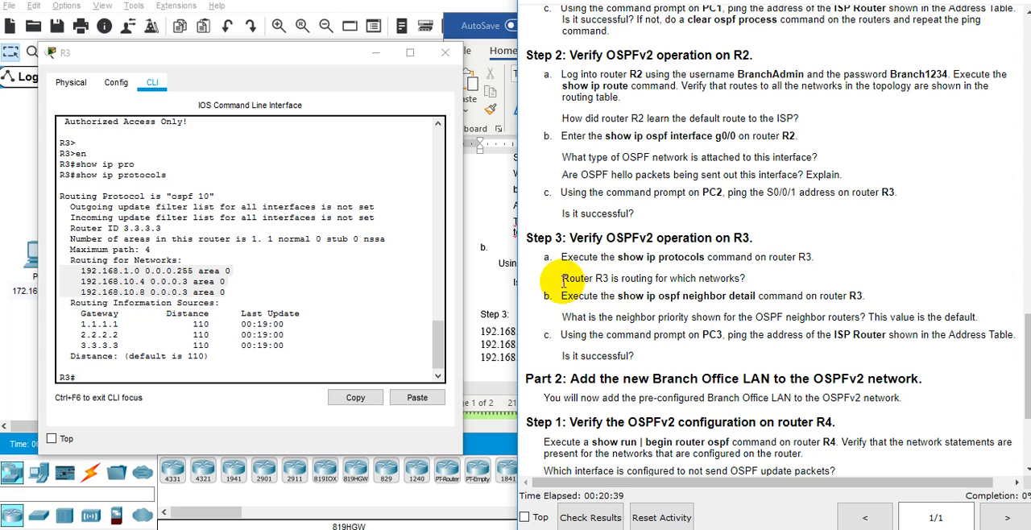
mouse_move(738, 275)
mouse_down()
mouse_move(746, 293)
mouse_move(756, 279)
mouse_up()
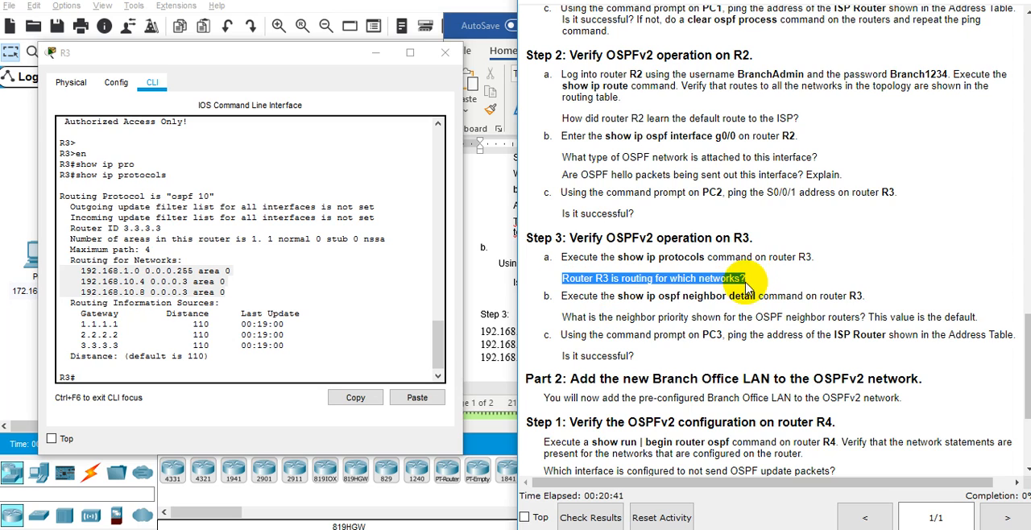
key(ctrl+c)
key(alt+Tab)
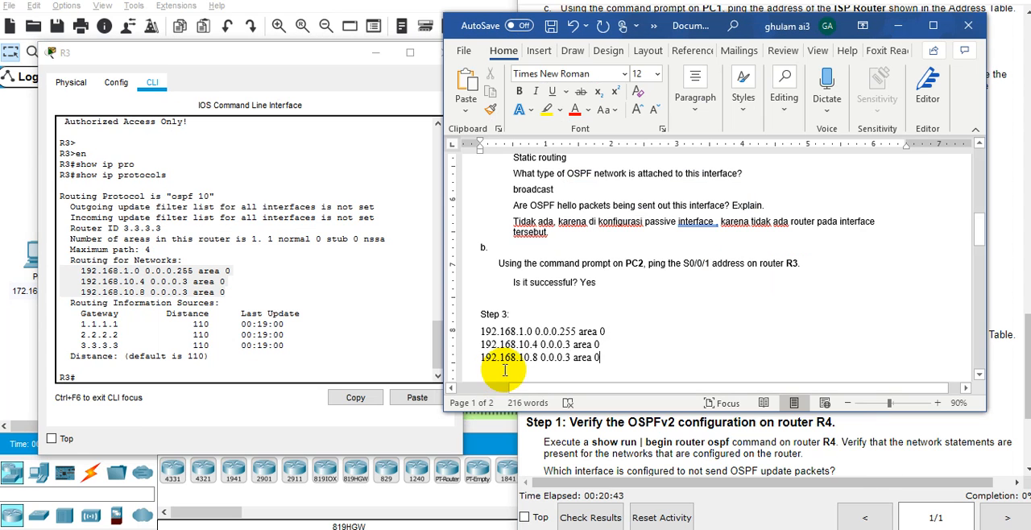
key(Return)
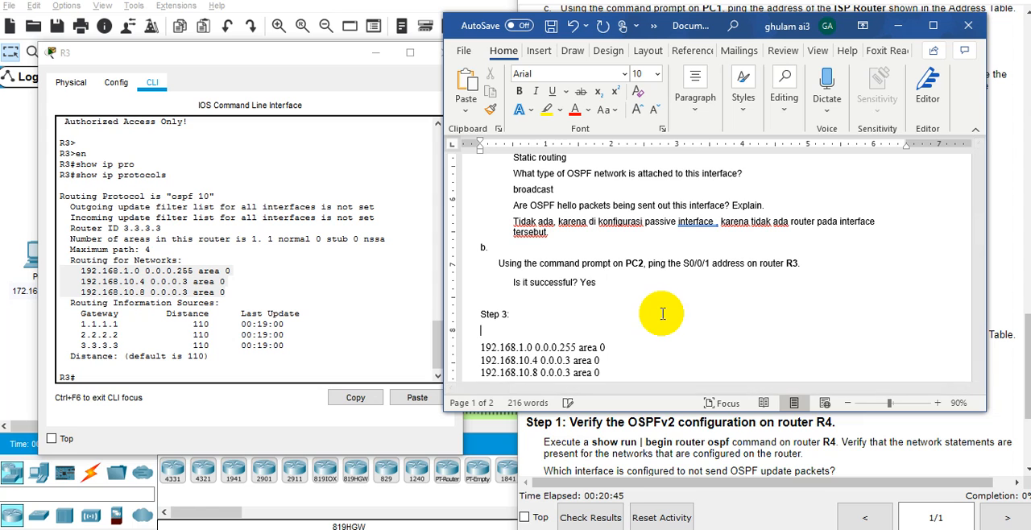
key(ctrl+v)
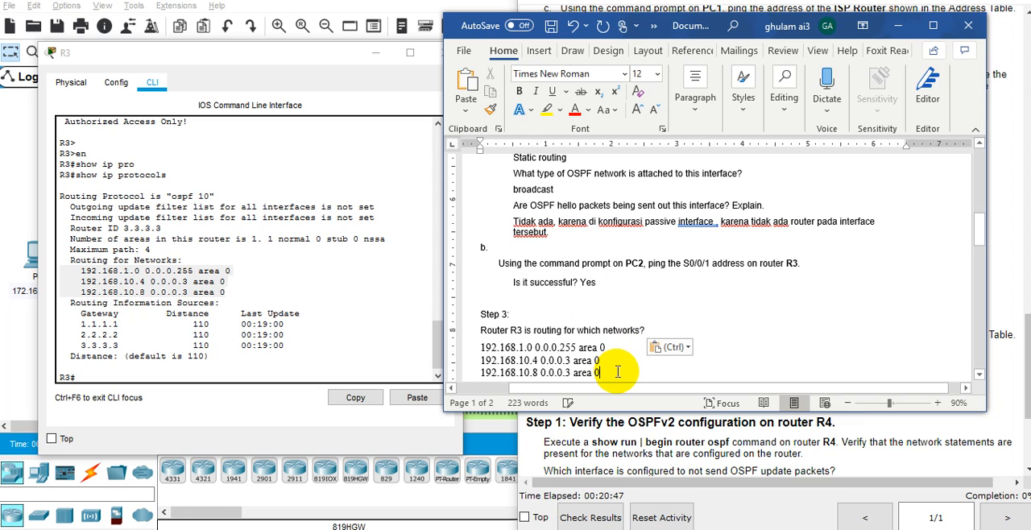
key(Return)
Run show ip ospf neighbor detail on R3.
key(alt+Tab)
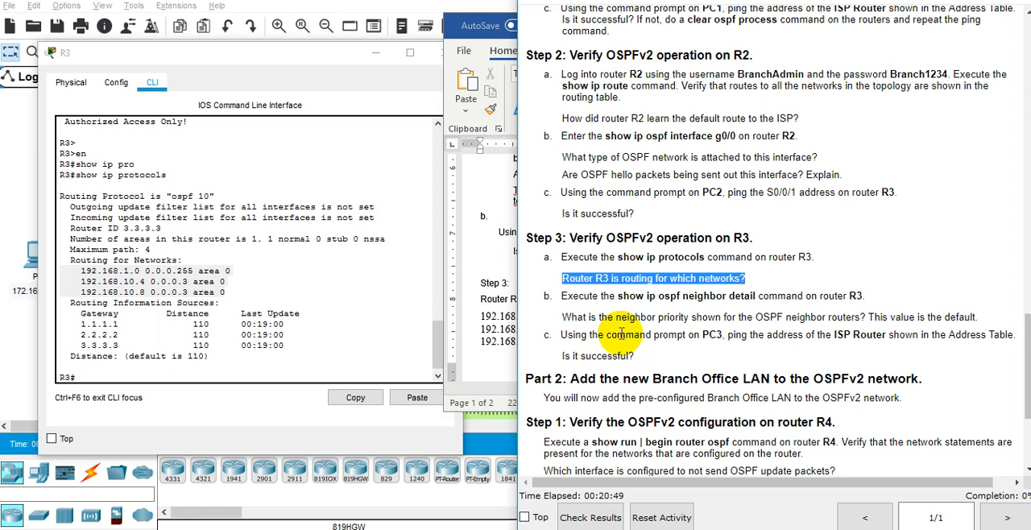
click(178, 356)
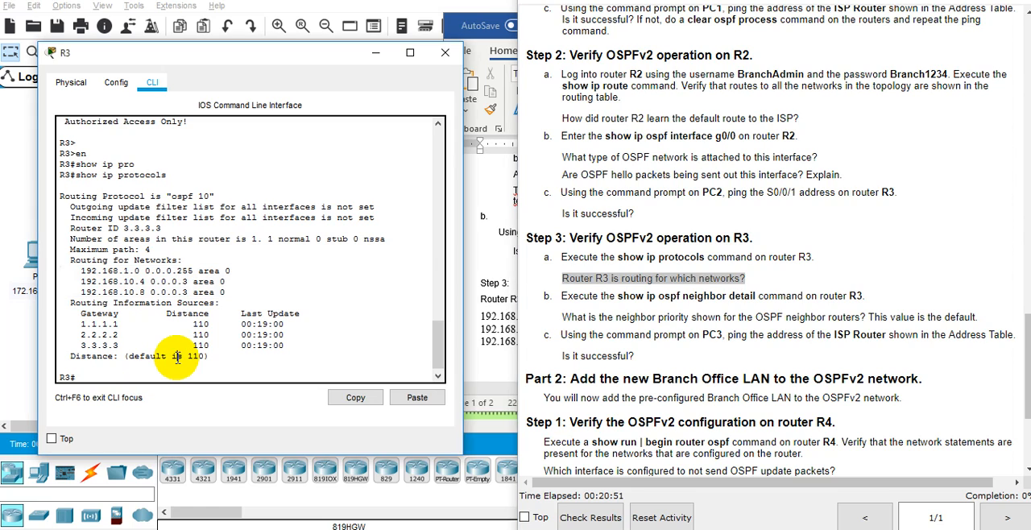
text(show ip osp)
key(Tab)
text(nei)
key(Tab)
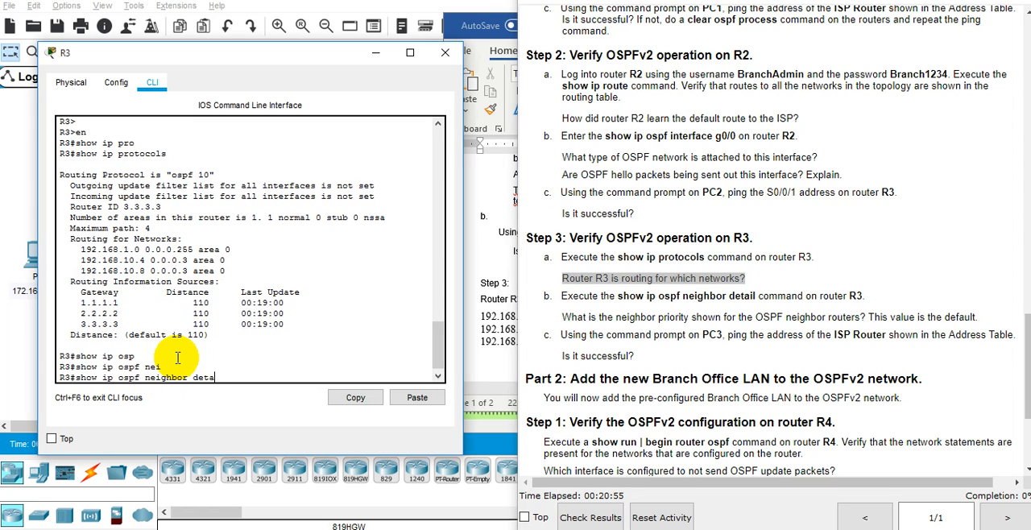
text(deta)
key(Return)
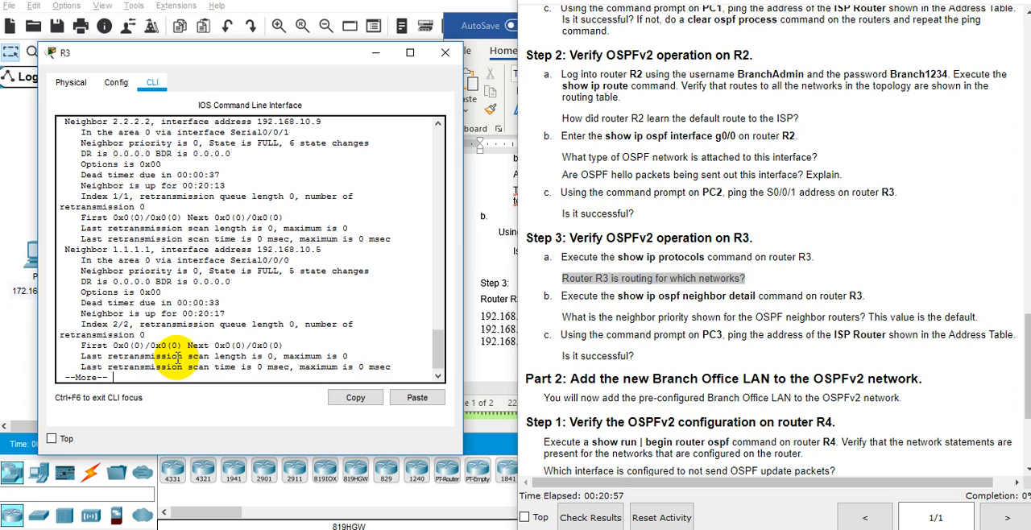
Examine the neighbor priority of both OSPF neighbors in R3's neighbor detail output against the Step 3b question.
key(space)
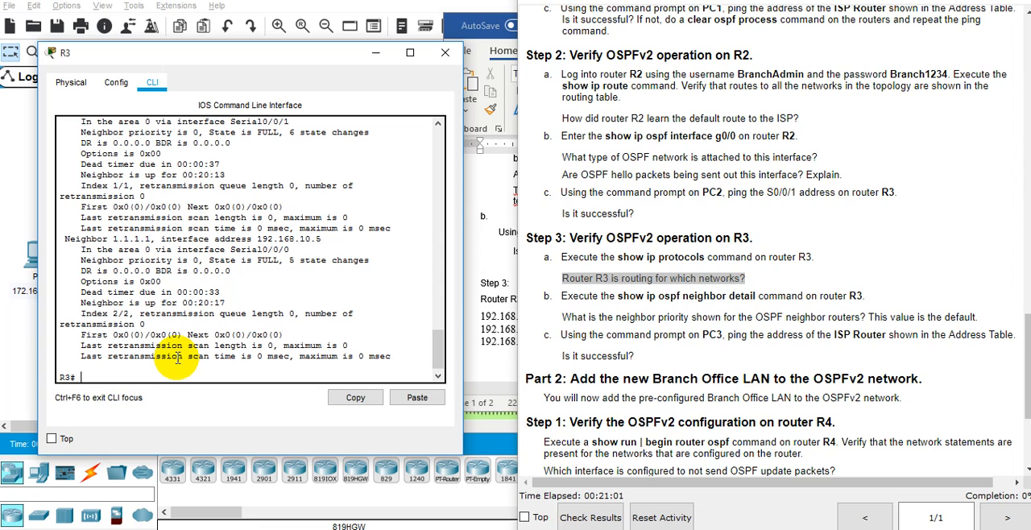
click(725, 317)
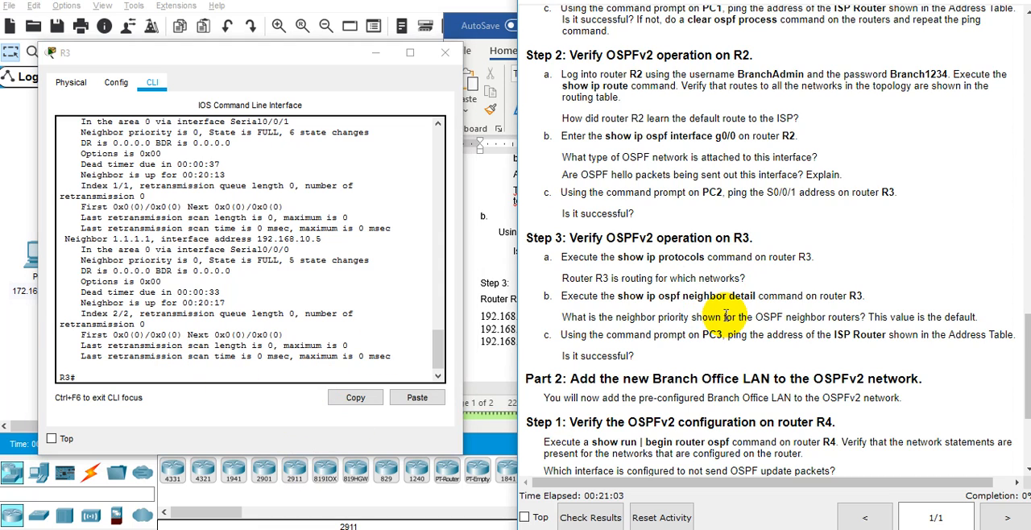
double_click(725, 316)
double_click(792, 314)
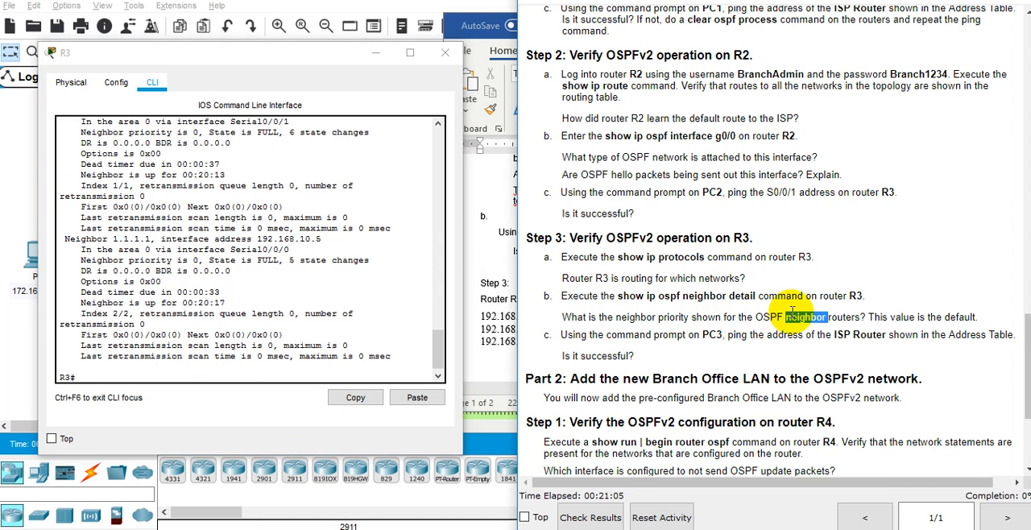
click(888, 318)
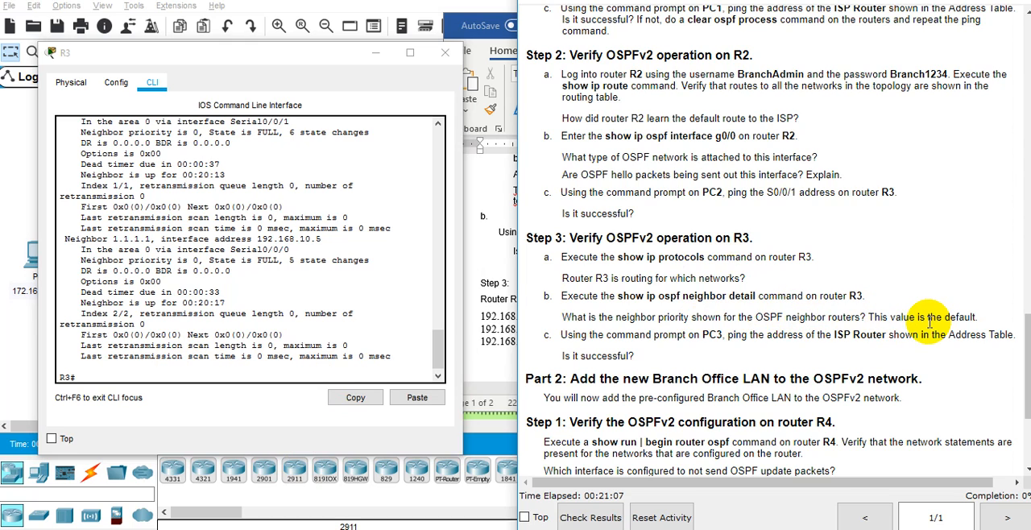
click(217, 334)
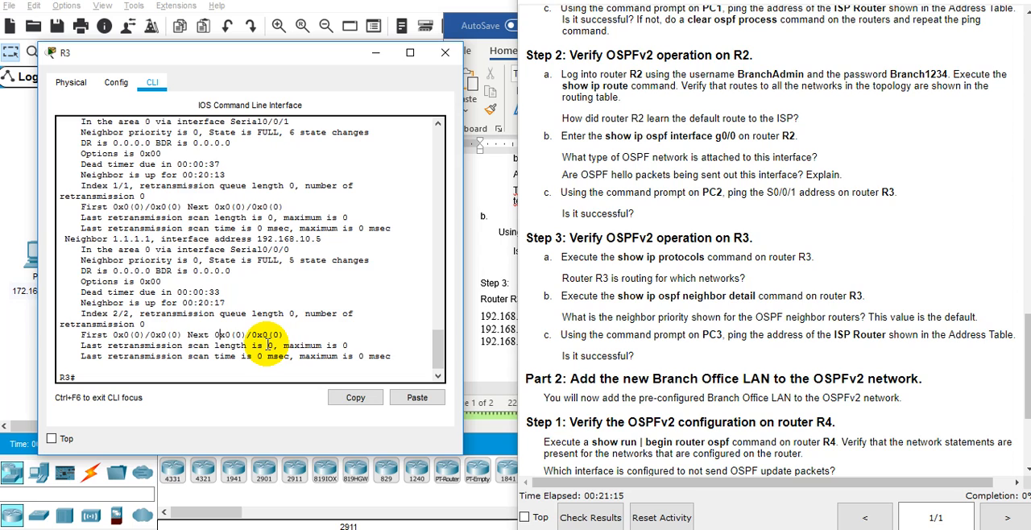
scroll(268, 345, up, 3)
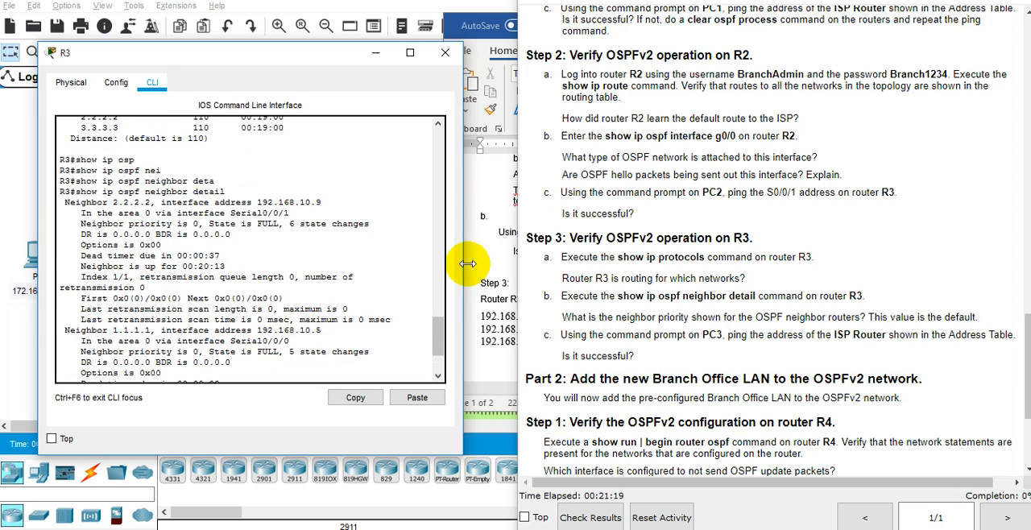
drag(468, 263, 538, 255)
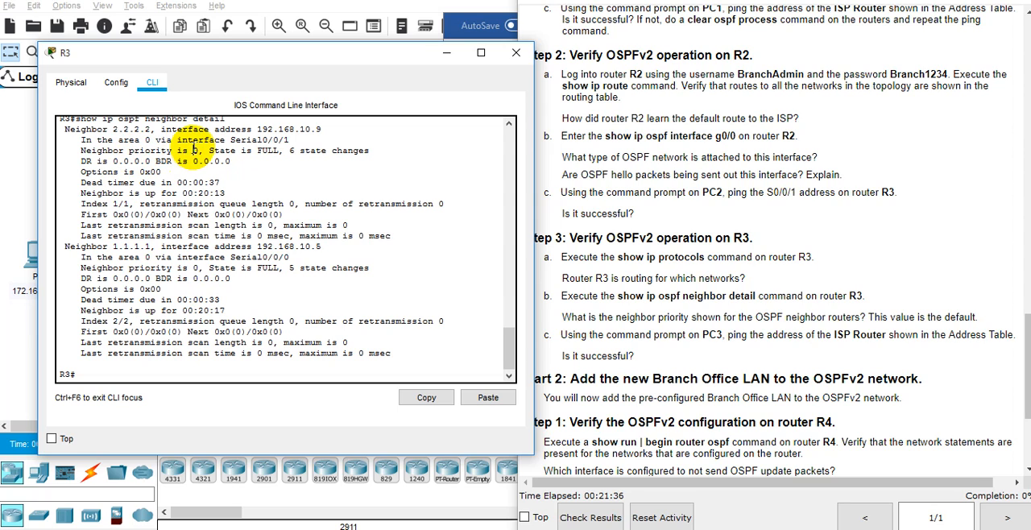
double_click(195, 268)
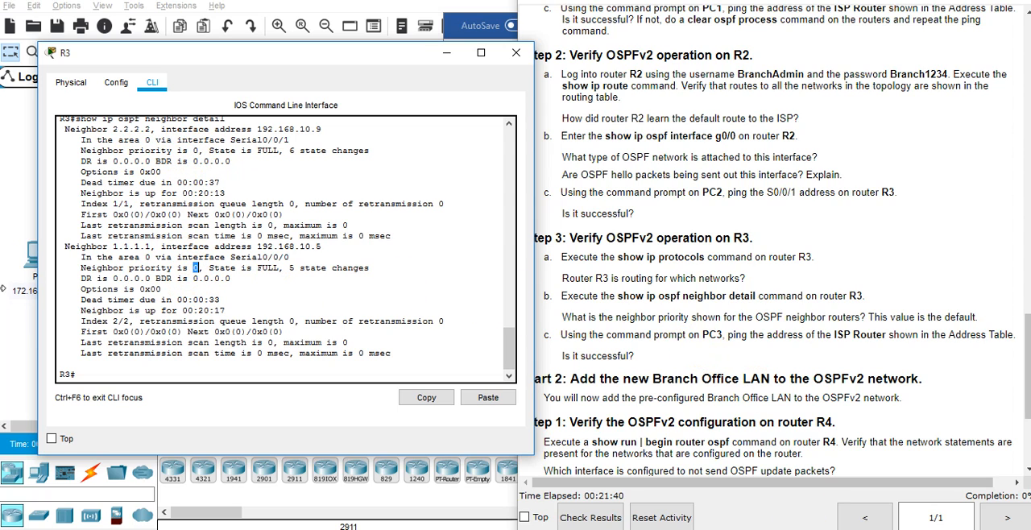
Copy the neighbor priority question from the instructions into Word below the network lines and answer it with "Default priority yaitu 0.".
click(609, 528)
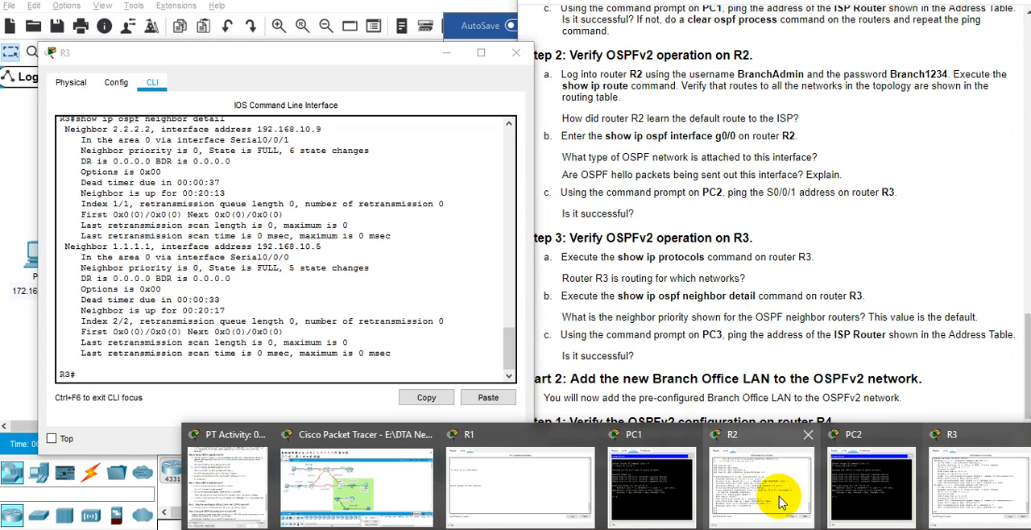
triple_click(678, 318)
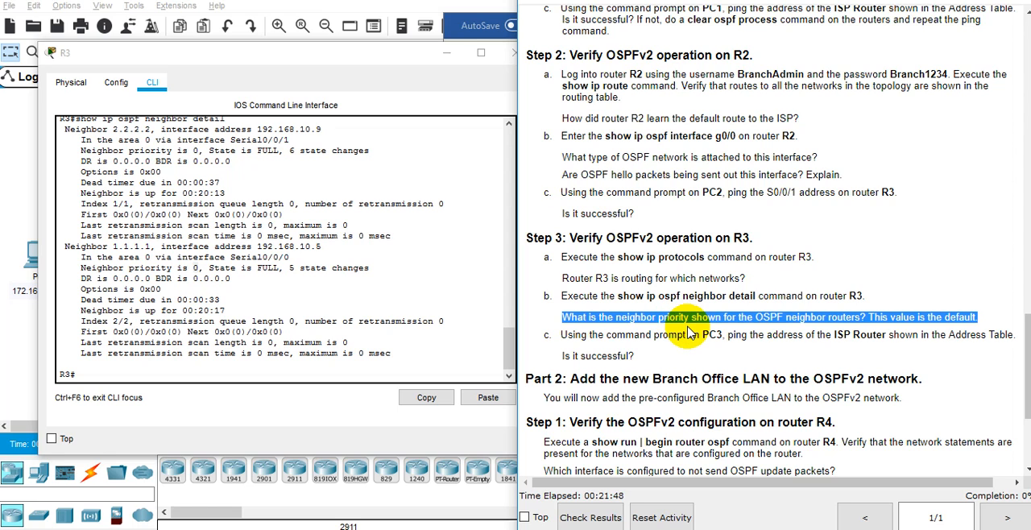
key(alt+Tab)
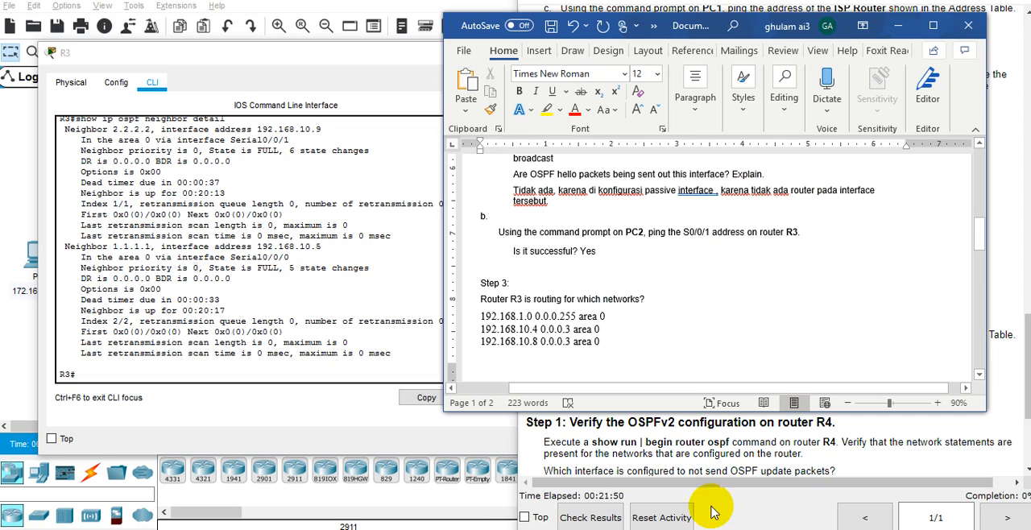
key(ctrl+v)
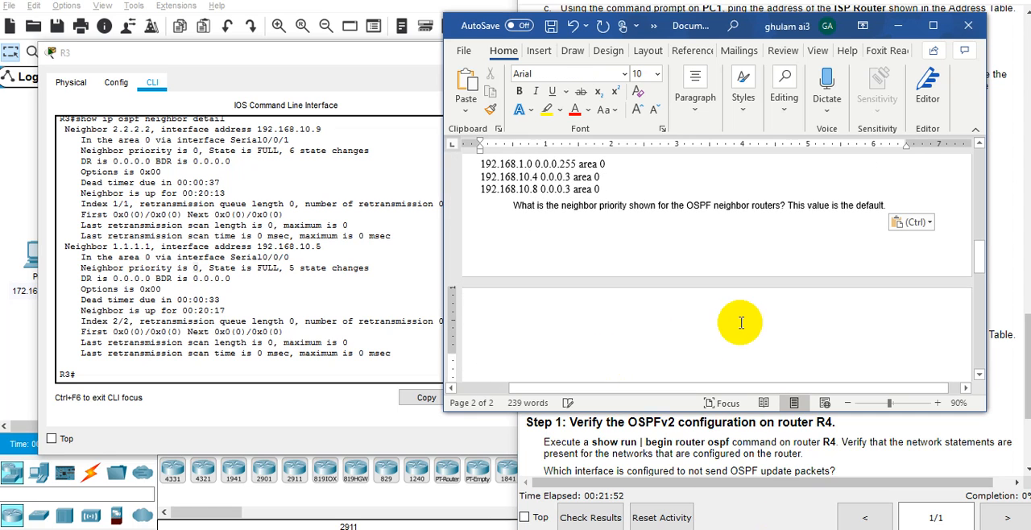
text(dea)
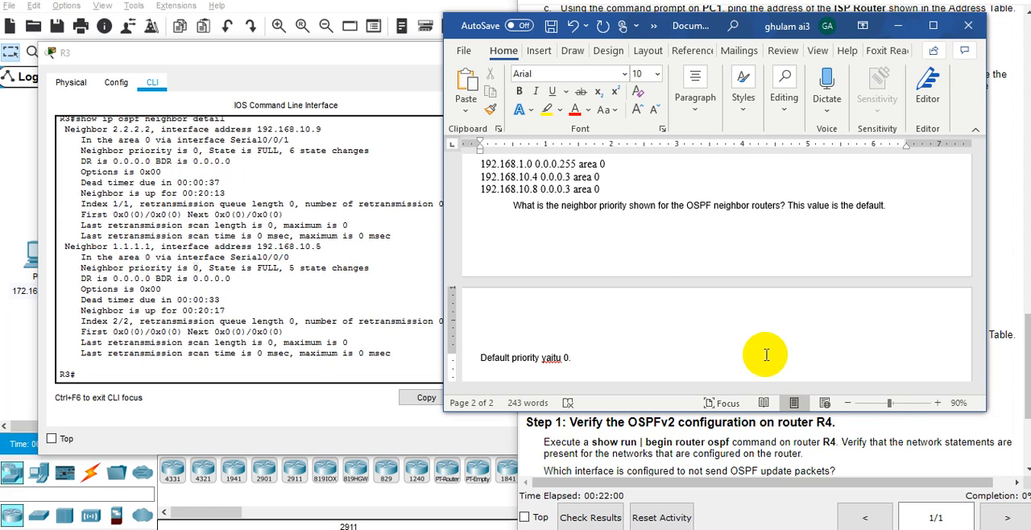
Look up the ISP Router's IP address in the Addressing Table of the lab instructions.
click(663, 465)
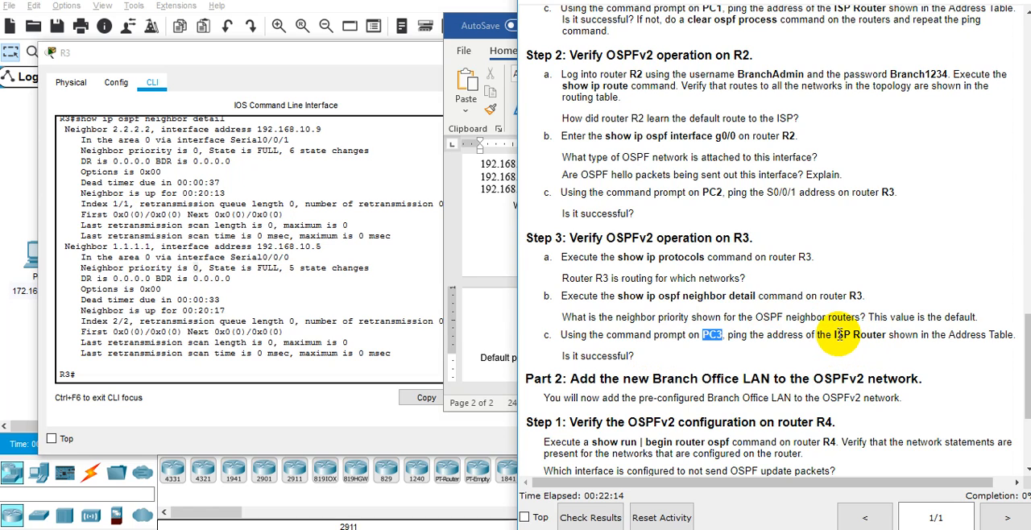
scroll(838, 335, up, 20)
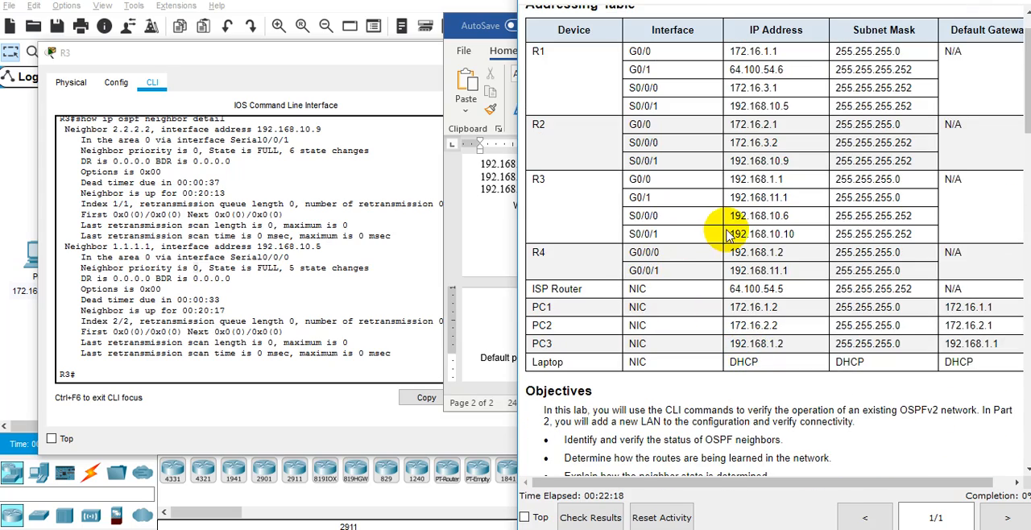
double_click(775, 291)
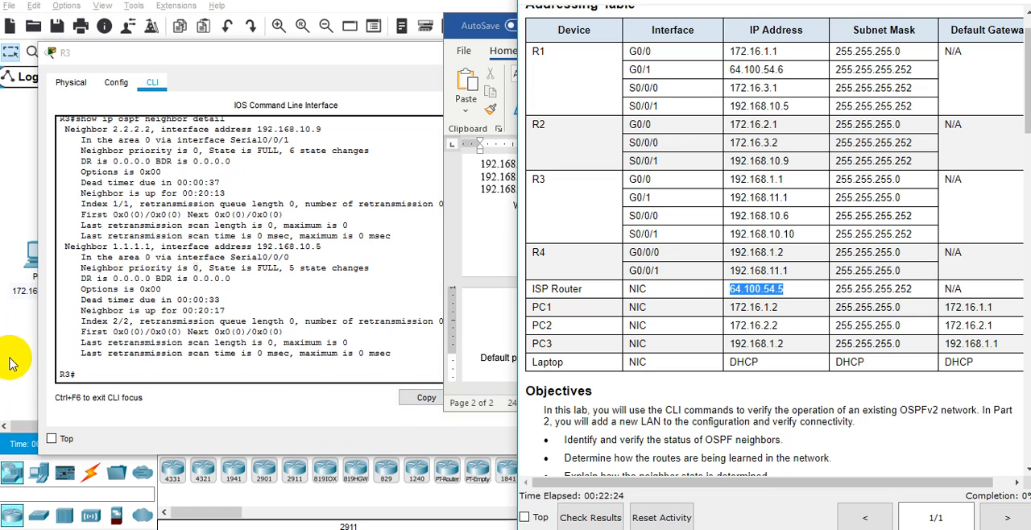
Open PC3's command prompt and ping the ISP Router at 64.100.54.5.
click(21, 332)
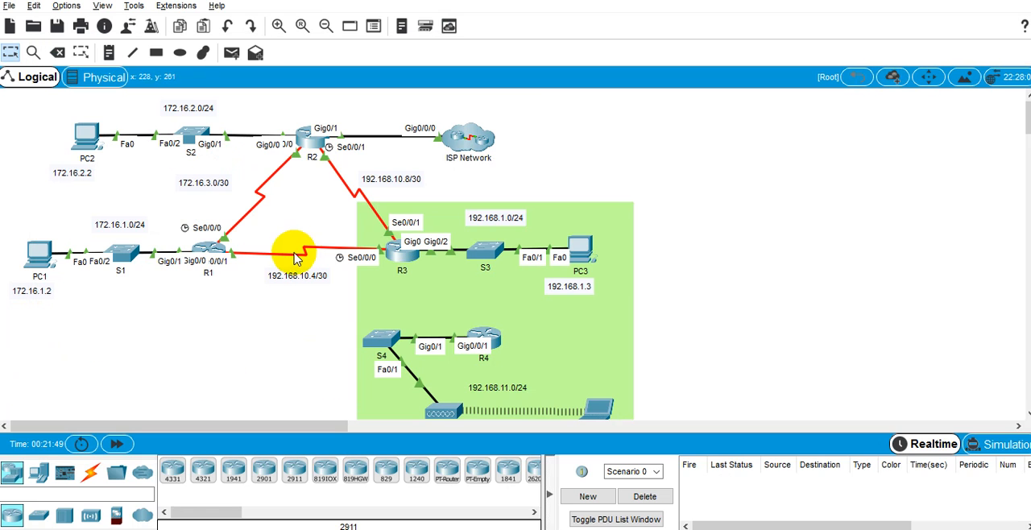
click(583, 251)
click(465, 80)
click(435, 95)
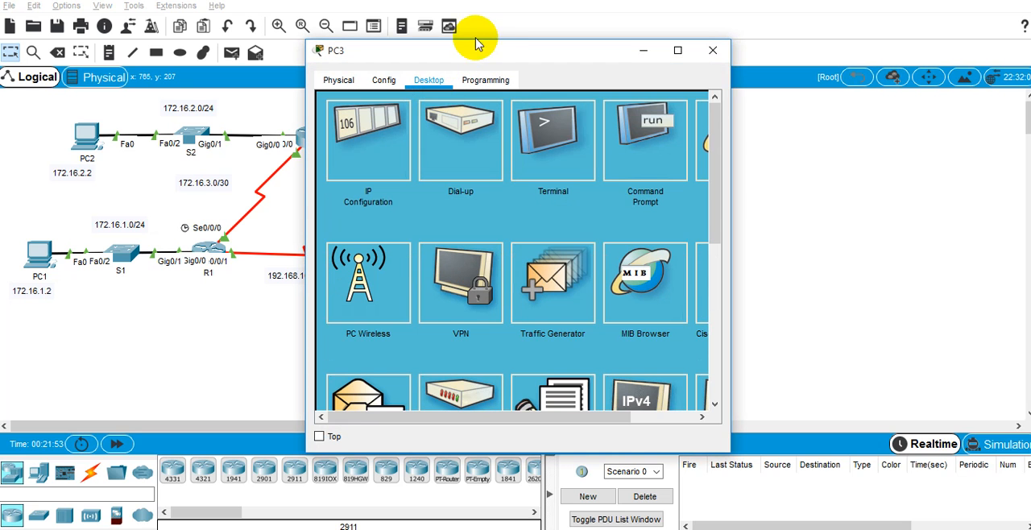
drag(490, 38, 813, 20)
click(898, 92)
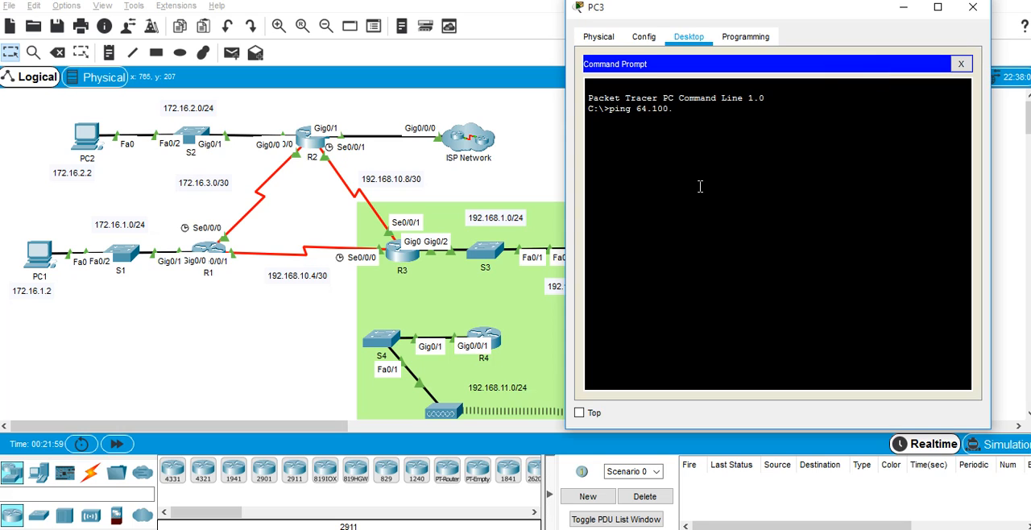
text(ping 64.100.54.5)
key(Return)
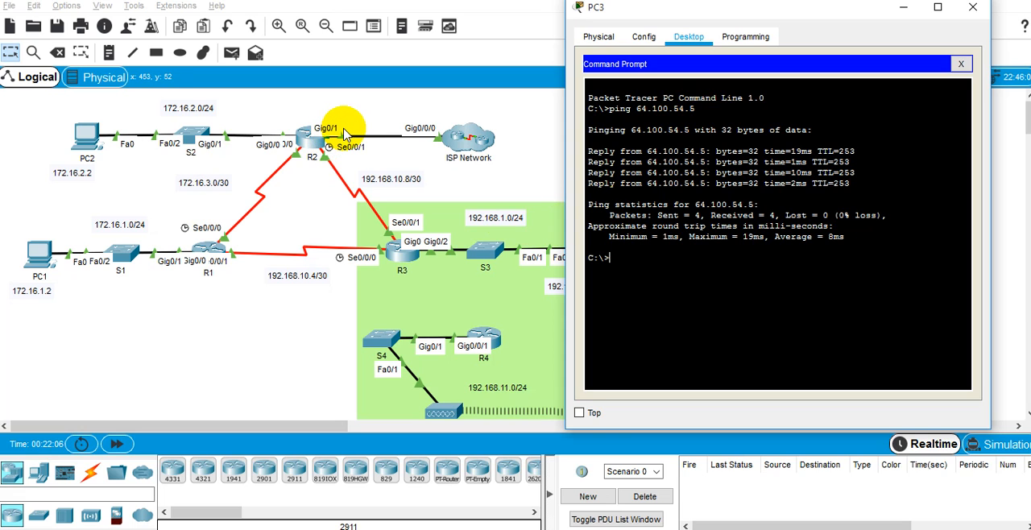
Check the instructions for the following lab section and add the heading "PART 2" below the priority answer in Word.
key(alt+Tab)
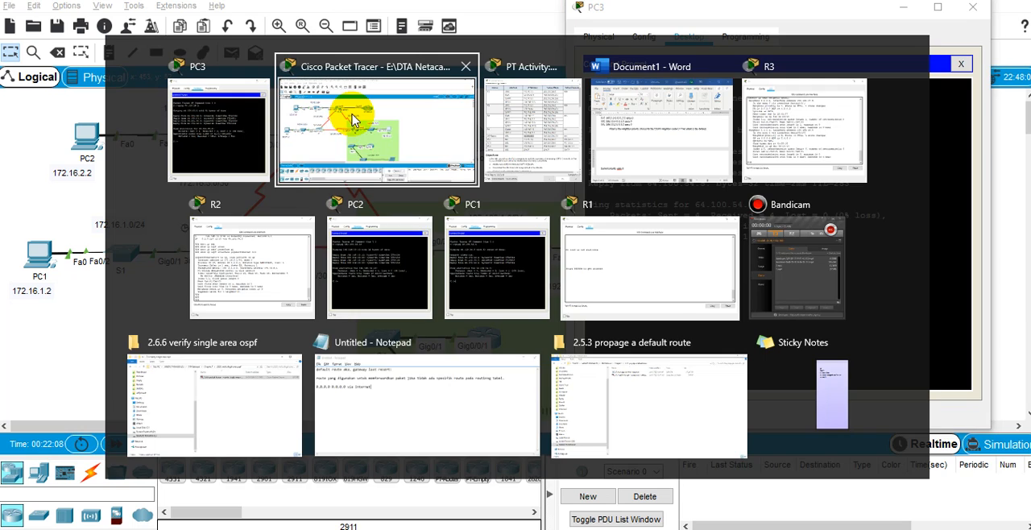
key(alt+Tab)
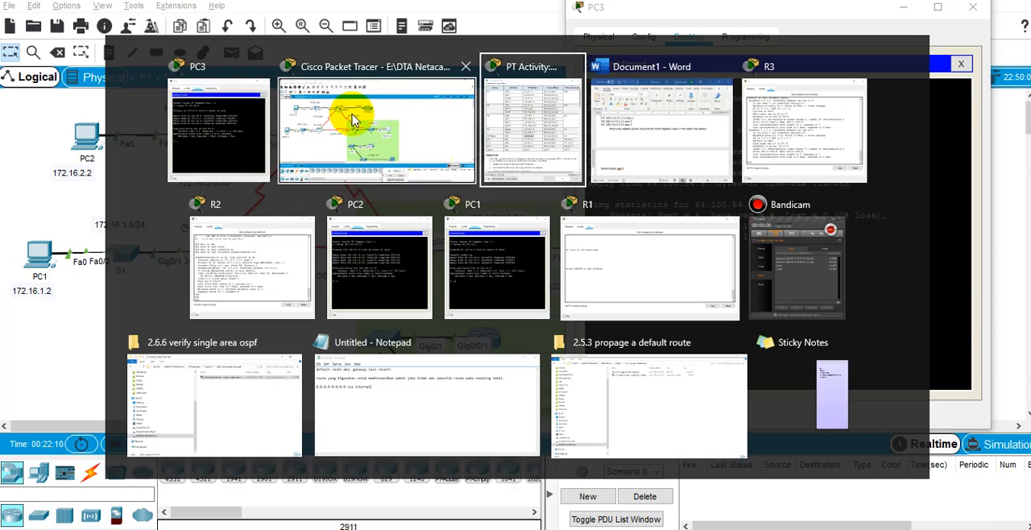
scroll(620, 229, down, 15)
scroll(642, 225, down, 5)
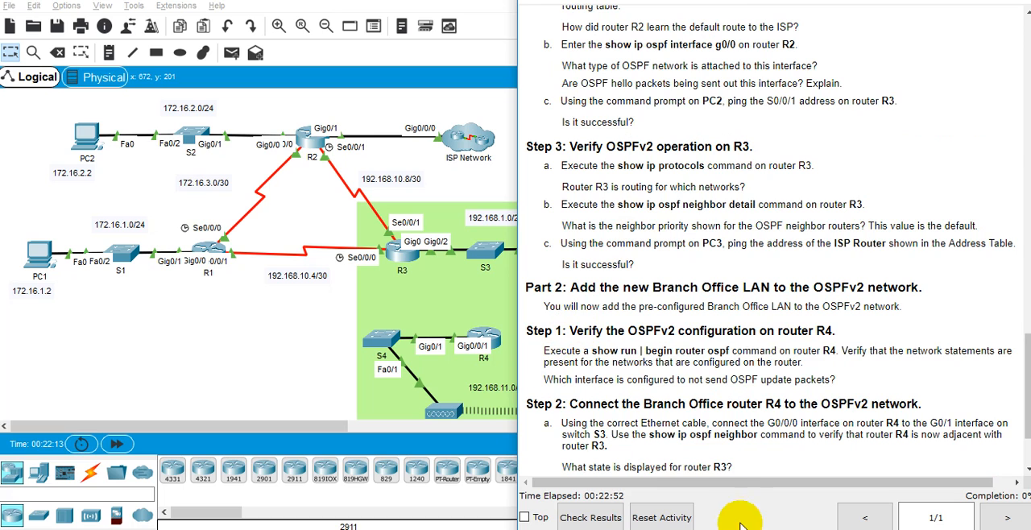
scroll(702, 445, down, 3)
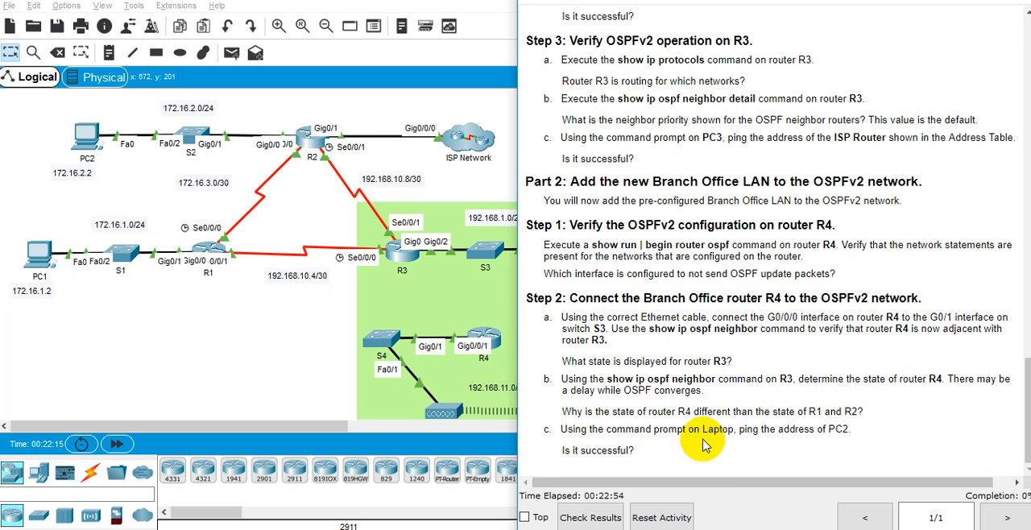
key(alt+Tab)
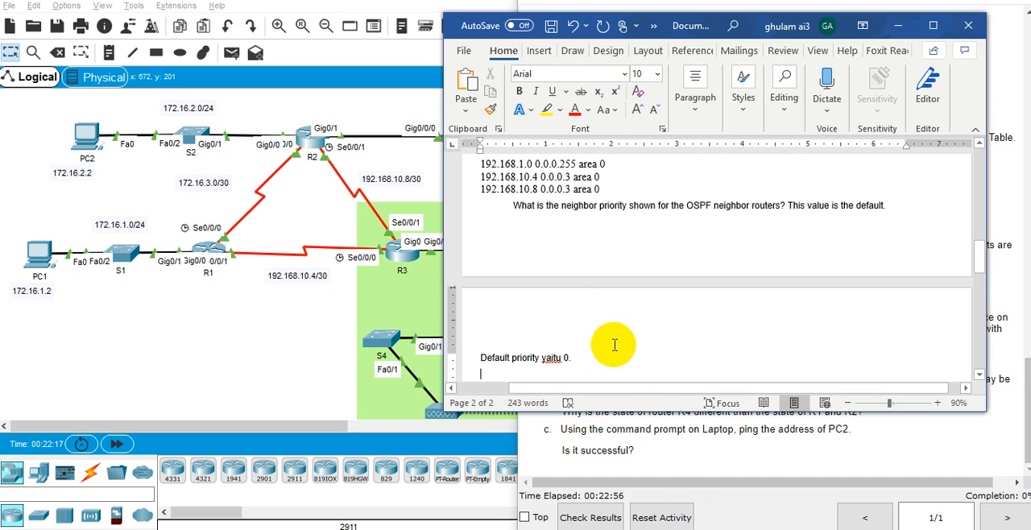
scroll(613, 345, down, 3)
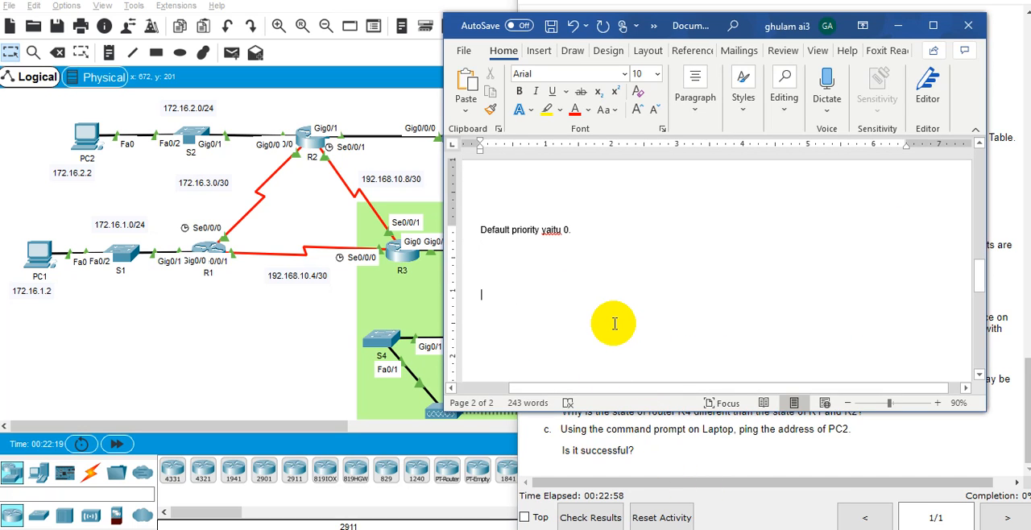
text(PART2)
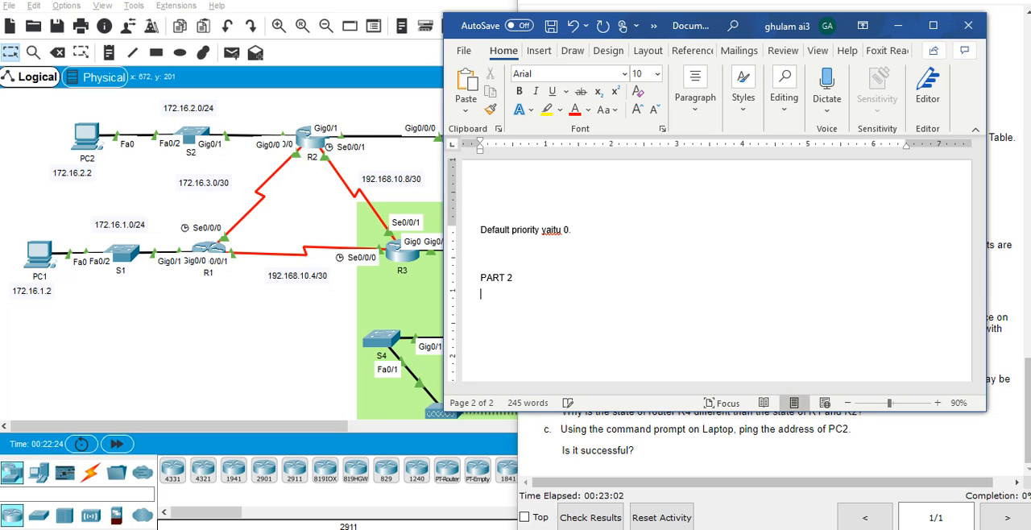
key(ctrl+s)
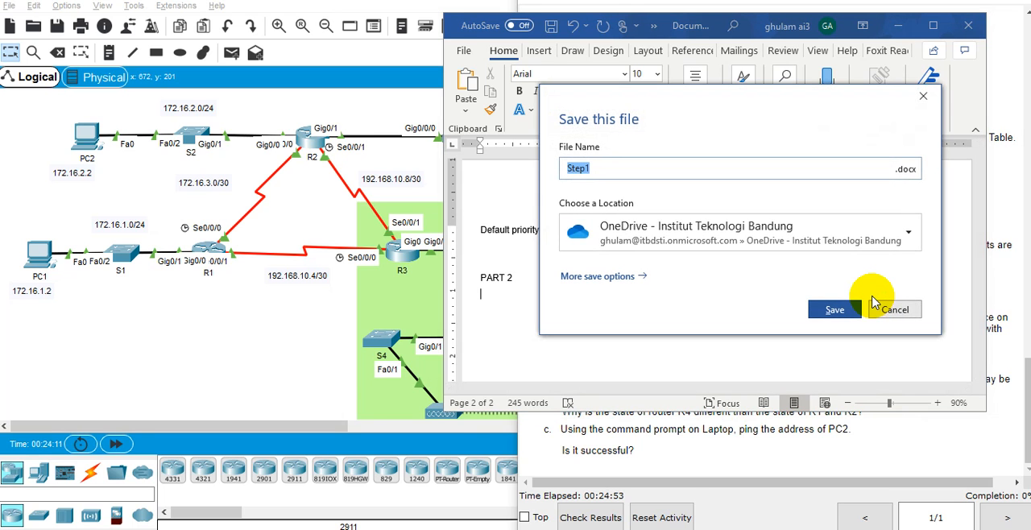
click(922, 97)
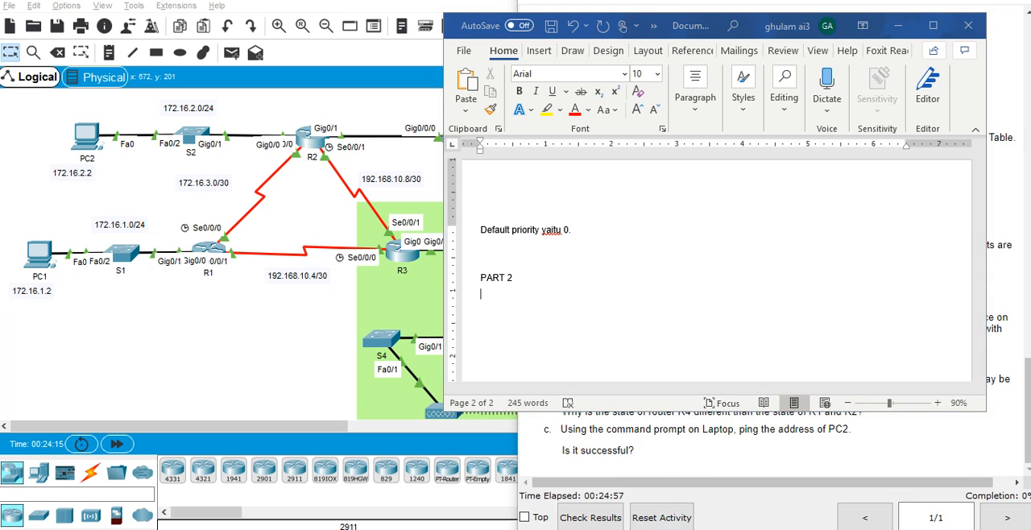
Switch from Word back to the lab instructions for Part 2.
mouse_move(515, 495)
click(137, 507)
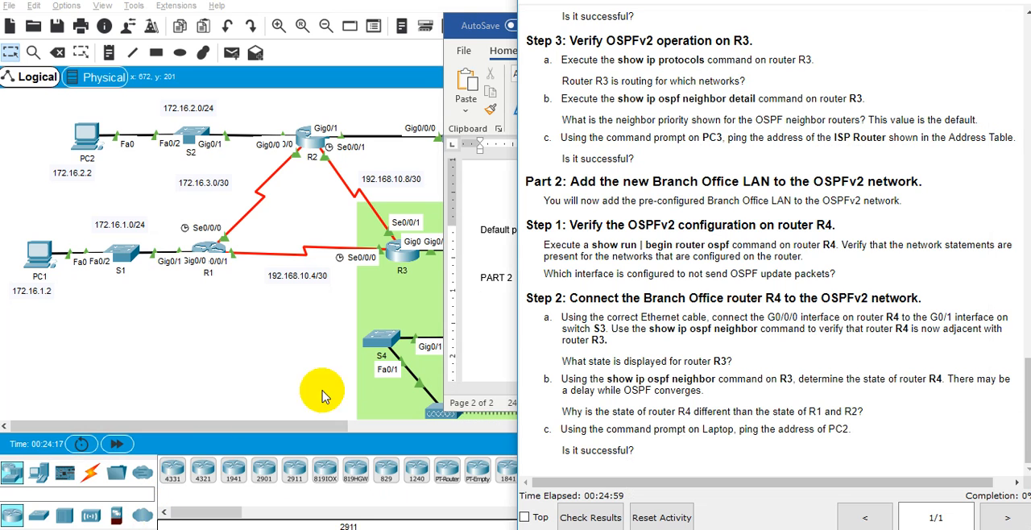
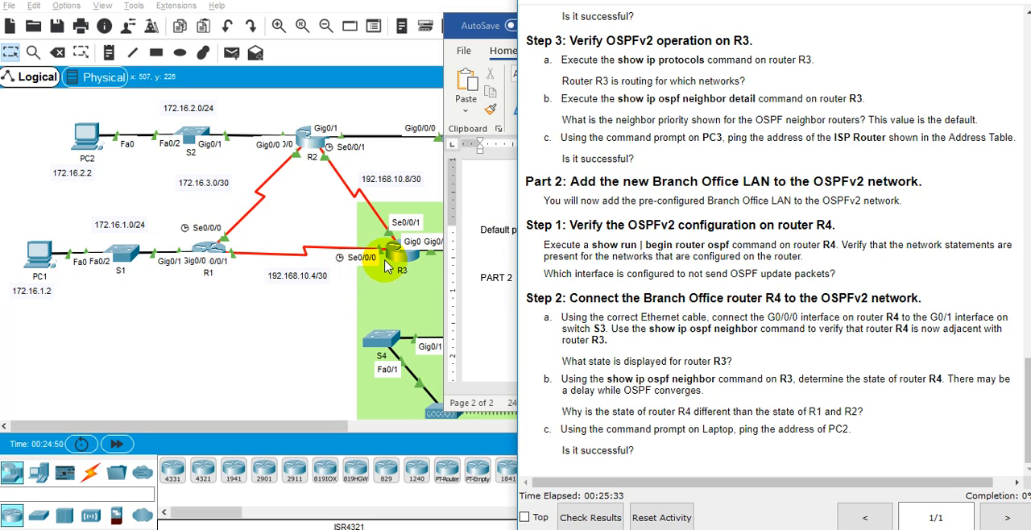
Read Part 2 Step 1 in the lab instructions and open router R4's command-line interface.
click(672, 241)
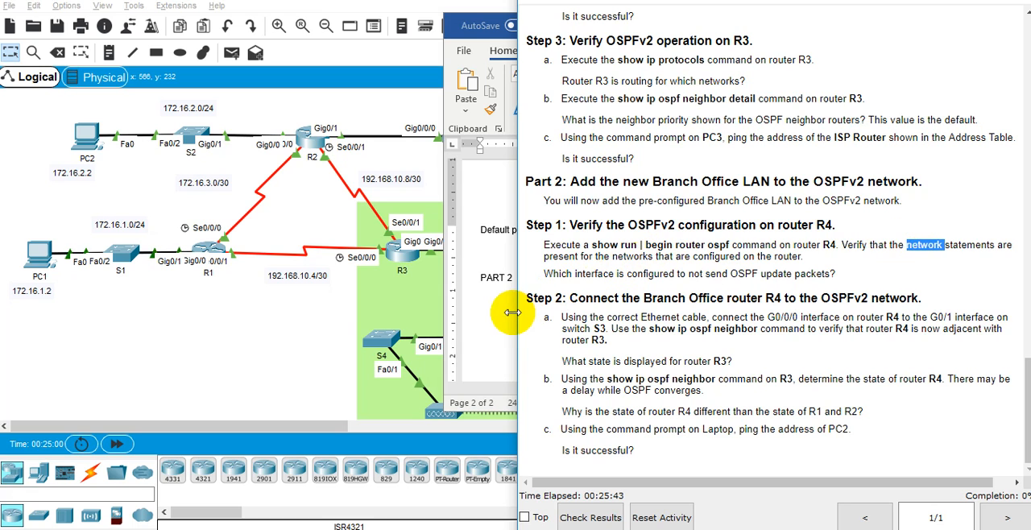
click(392, 289)
click(592, 283)
click(483, 347)
key(Return)
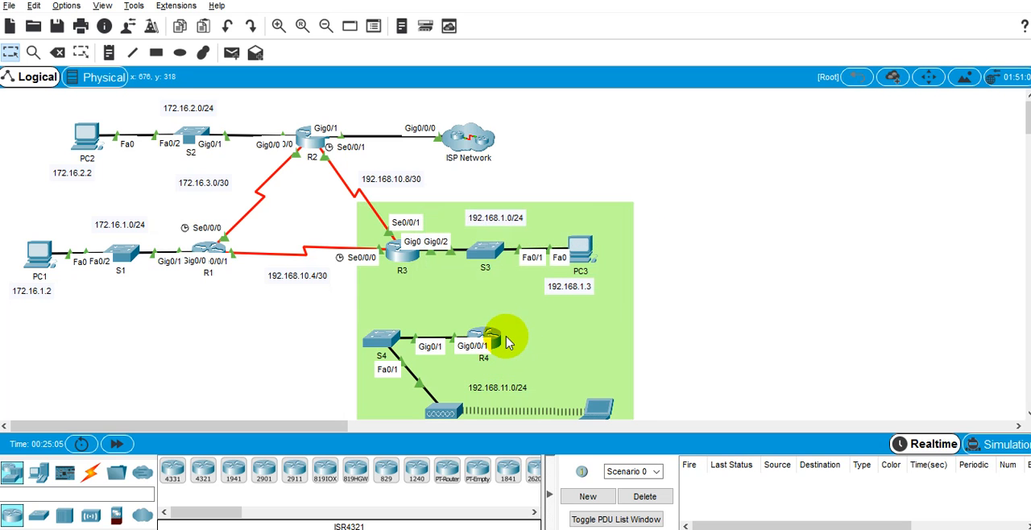
double_click(486, 338)
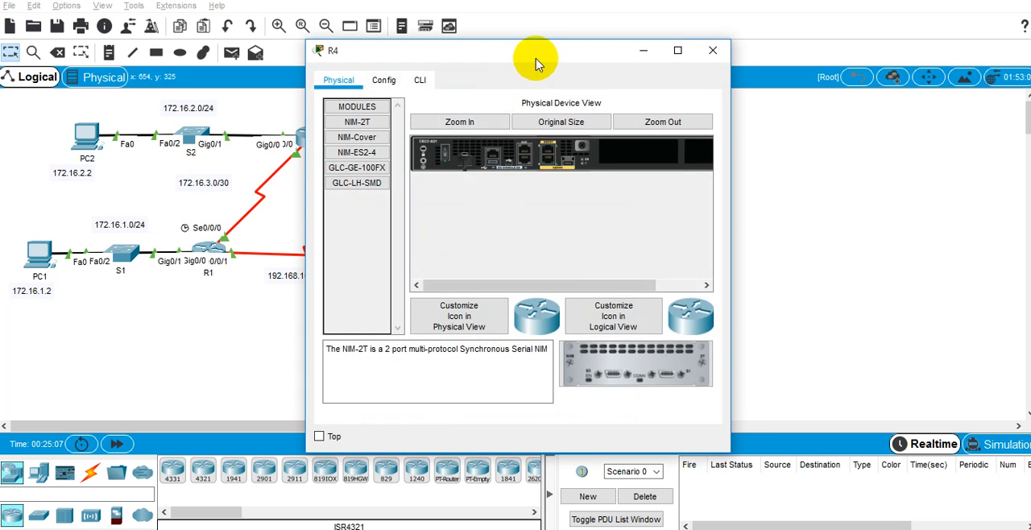
drag(529, 60, 736, 1)
click(627, 21)
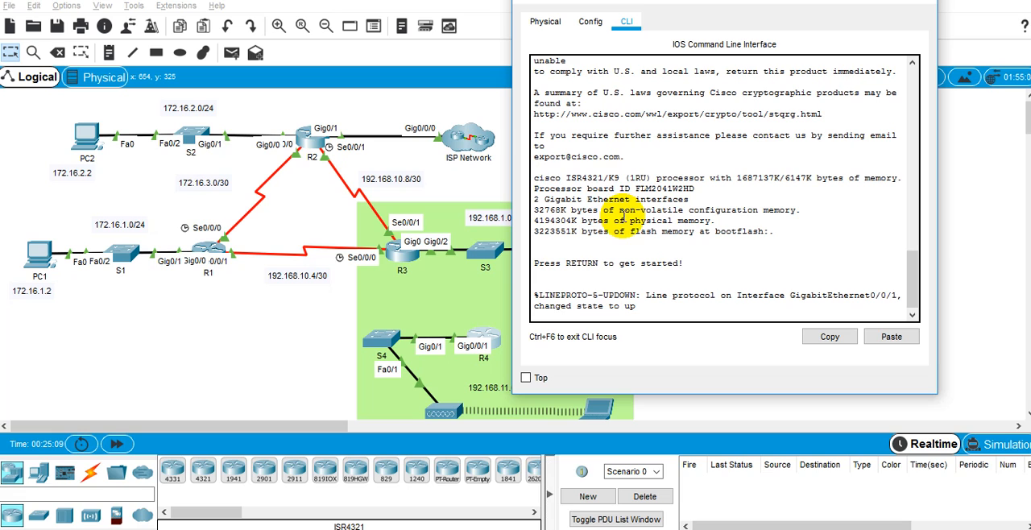
Enter privileged EXEC mode on R4 and run show run | b router ospf.
key(Return)
key(Return)
key(Return)
text(en)
key(Return)
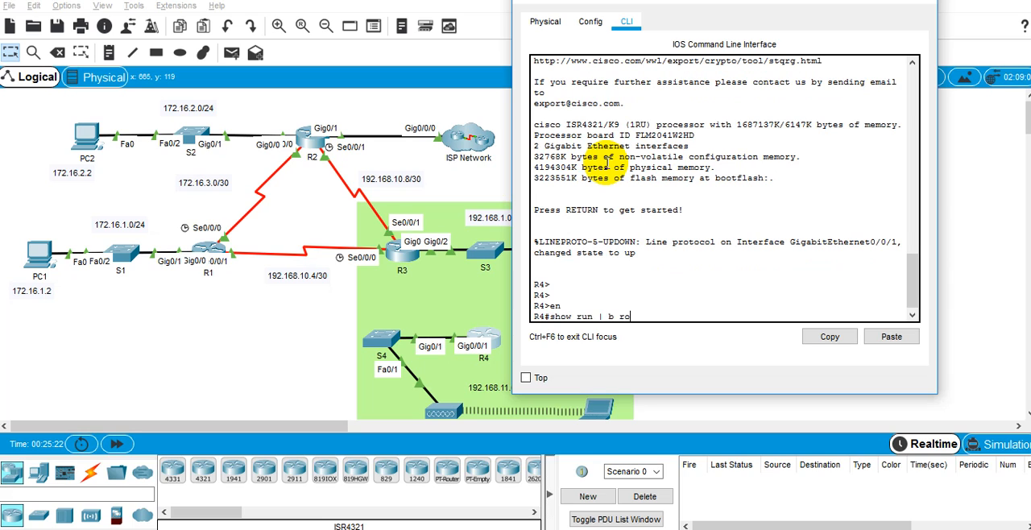
text(show run | b router ospf)
key(Return)
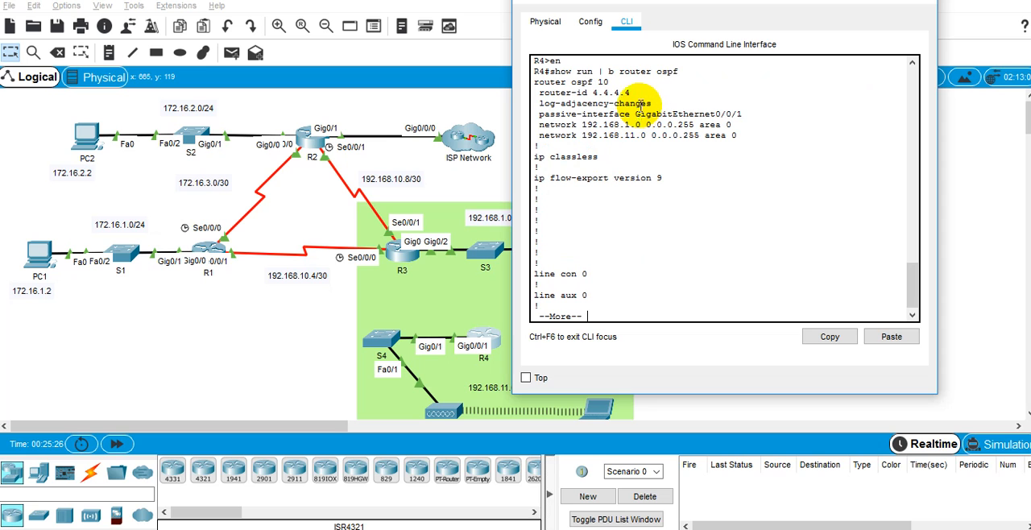
Switch back to the lab instructions and read the question about the interface that does not send OSPF update packets.
drag(720, 16, 795, 63)
key(alt+Tab)
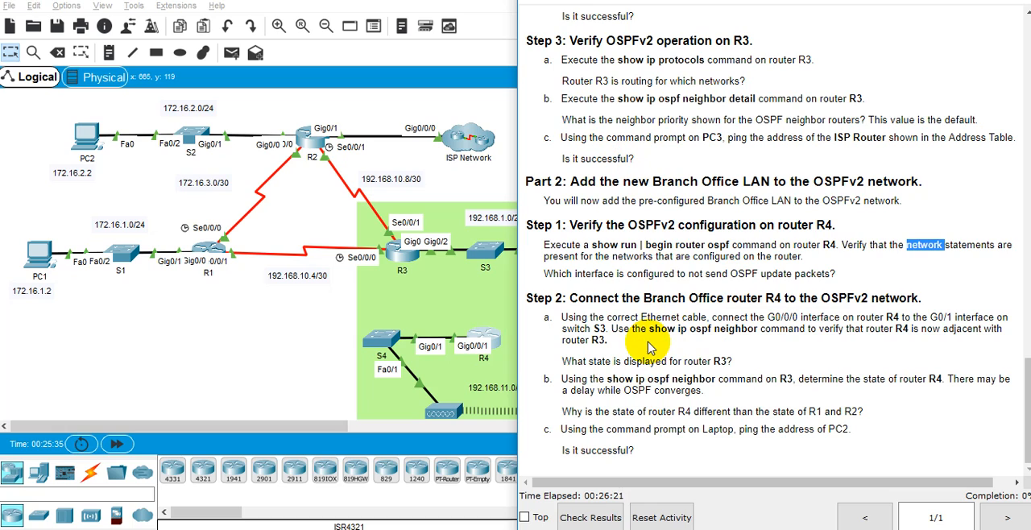
click(600, 278)
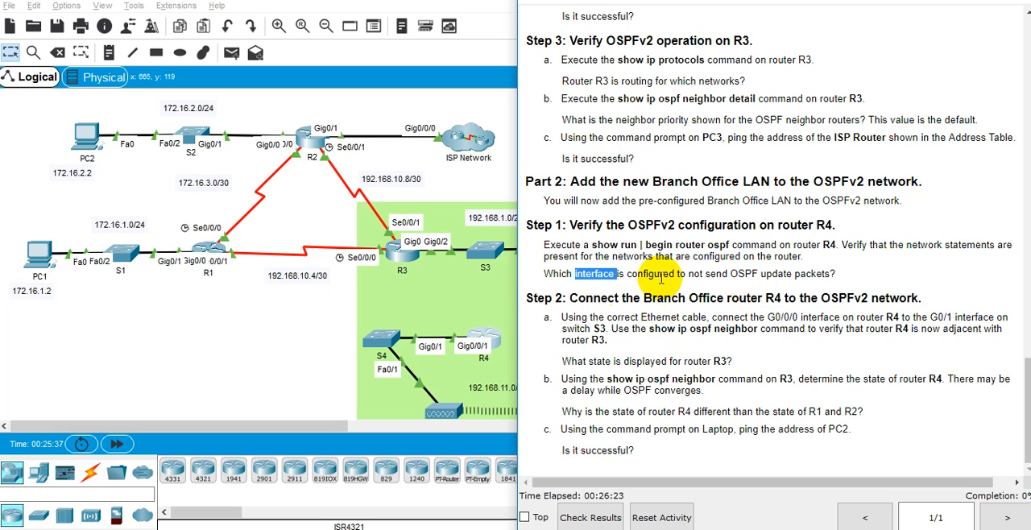
double_click(682, 276)
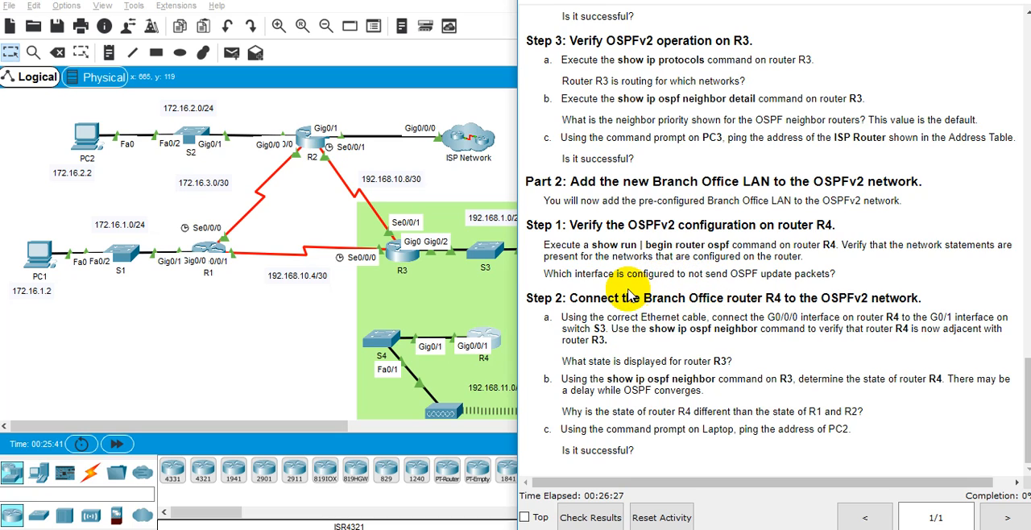
double_click(630, 295)
double_click(739, 273)
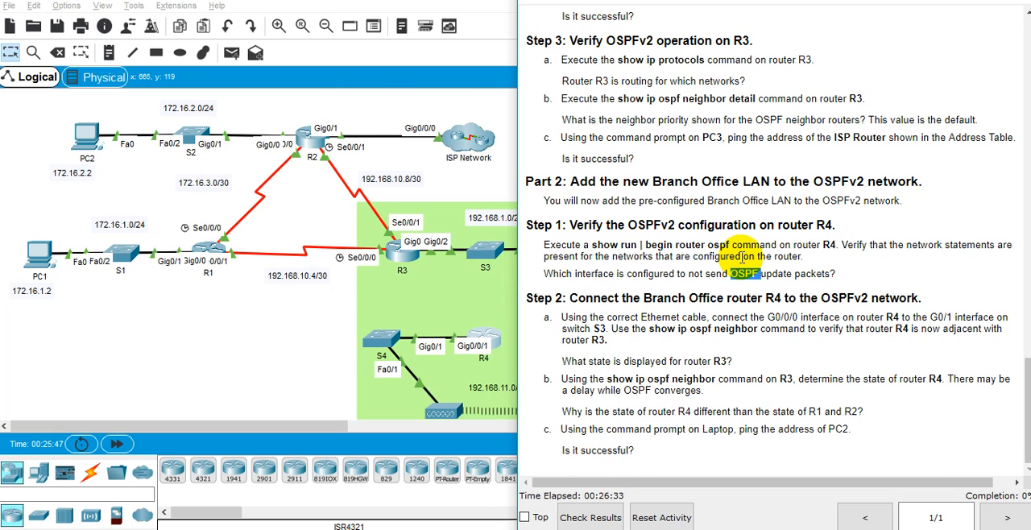
Examine the network statements and the passive-interface line in R4's OSPF configuration output.
key(alt+Tab)
key(alt+Tab)
key(alt+Tab)
key(alt+Tab)
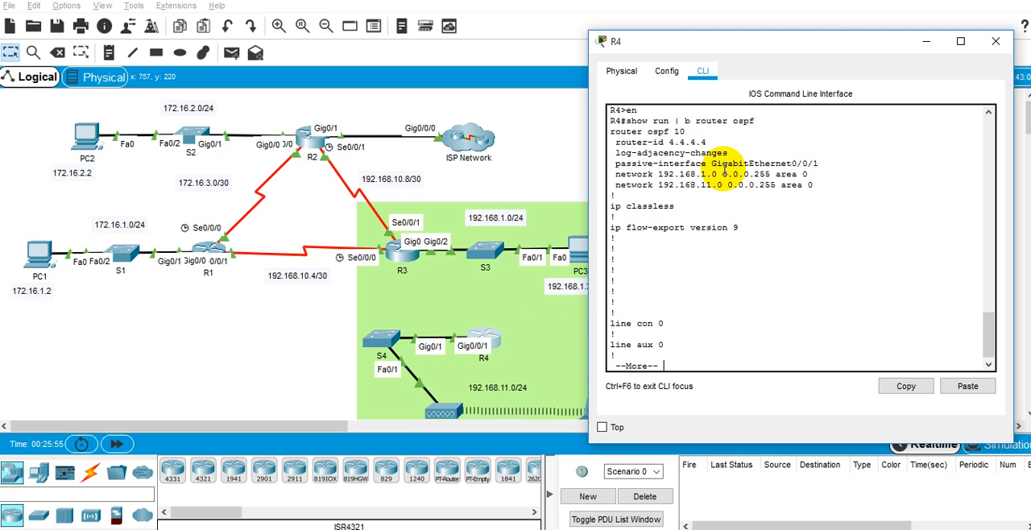
double_click(706, 184)
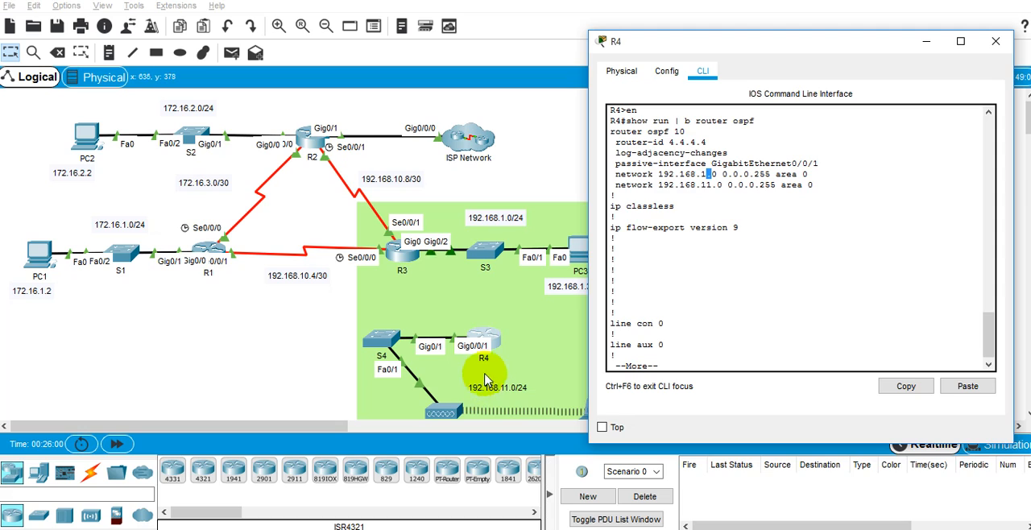
drag(708, 173, 679, 157)
triple_click(665, 161)
triple_click(667, 164)
triple_click(667, 164)
double_click(667, 164)
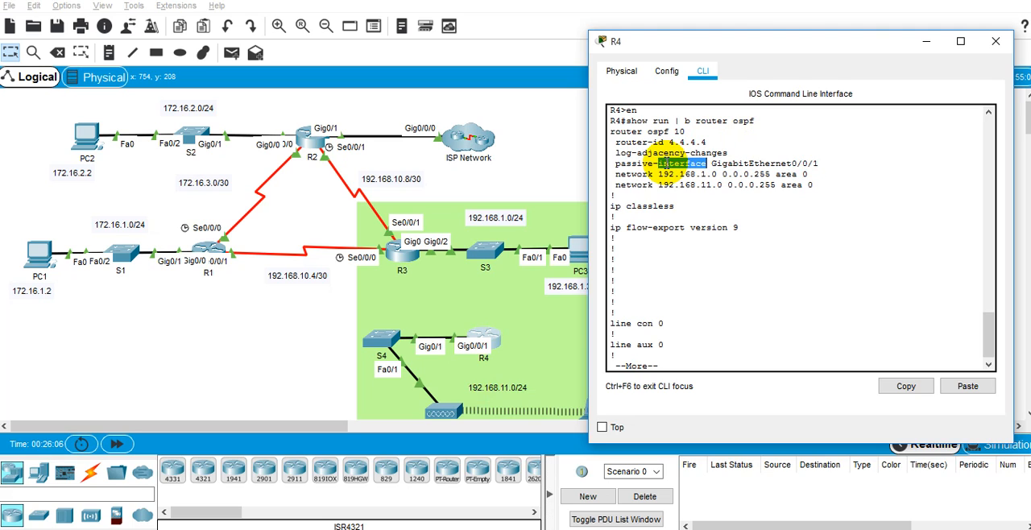
triple_click(668, 162)
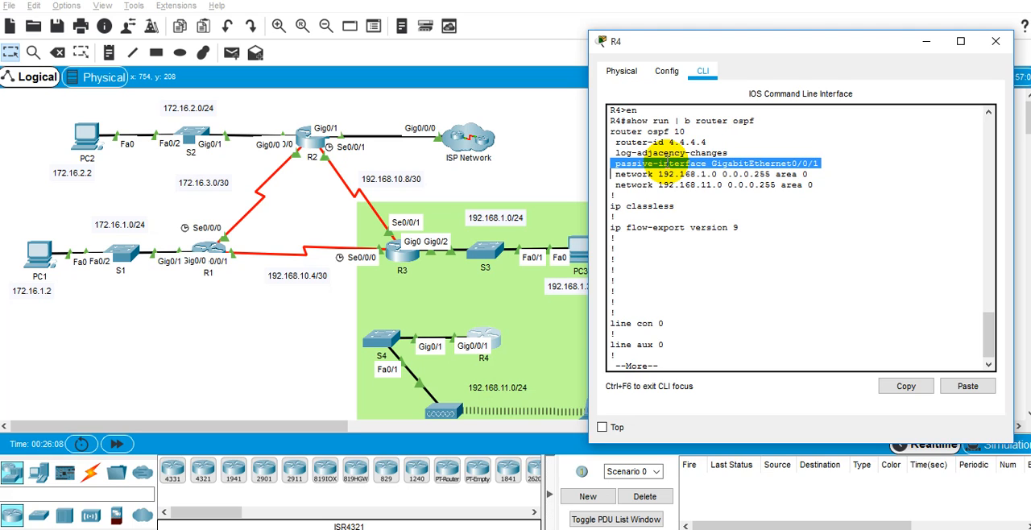
right_click(669, 155)
click(681, 169)
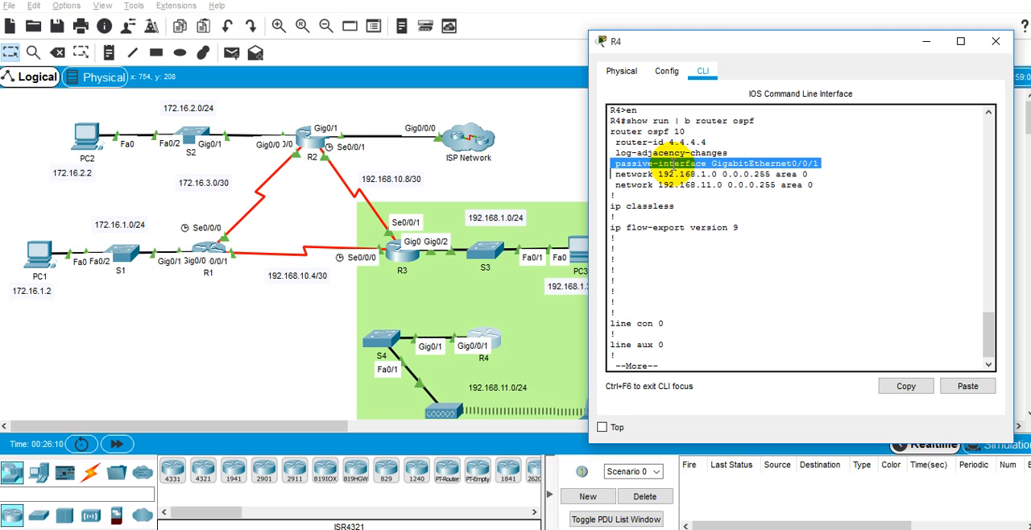
Bring up Word and the lab instructions and arrange the Word document beside the instructions.
click(679, 529)
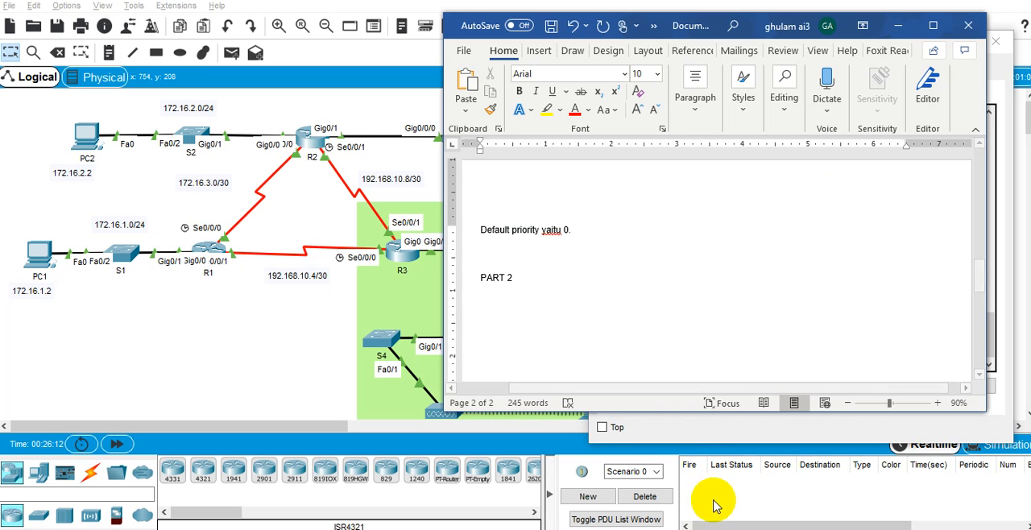
click(724, 529)
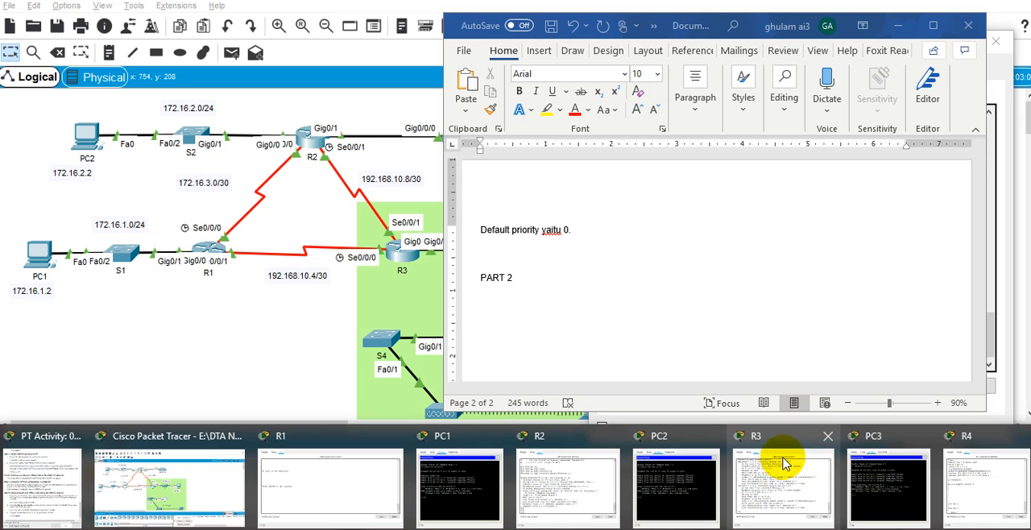
click(33, 477)
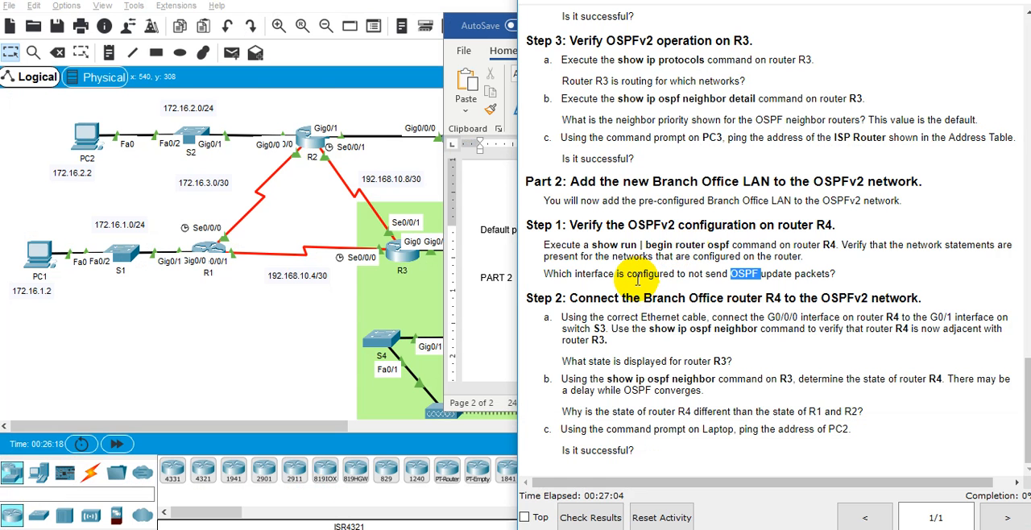
click(494, 39)
drag(732, 24, 363, 55)
click(704, 273)
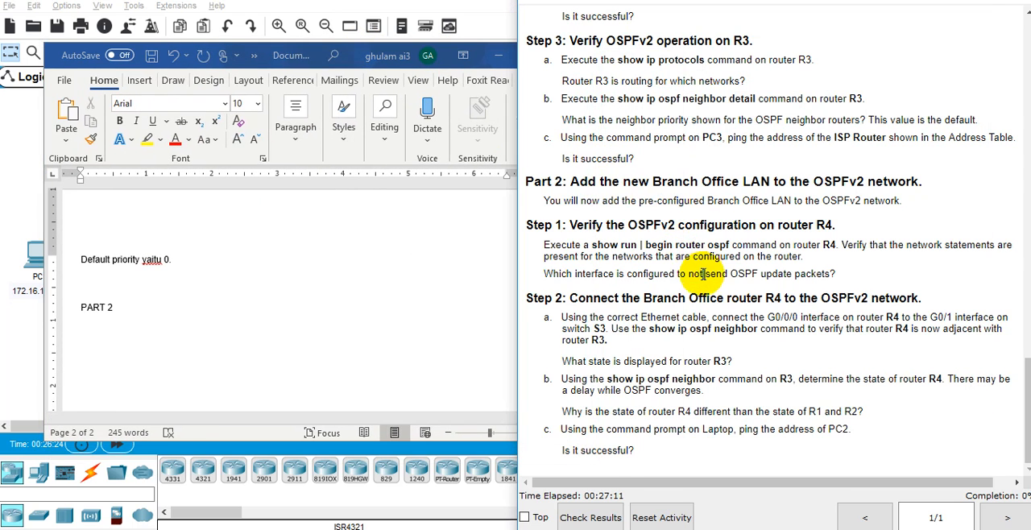
Reopen R4's command line and check which interface the passive-interface line names.
click(696, 529)
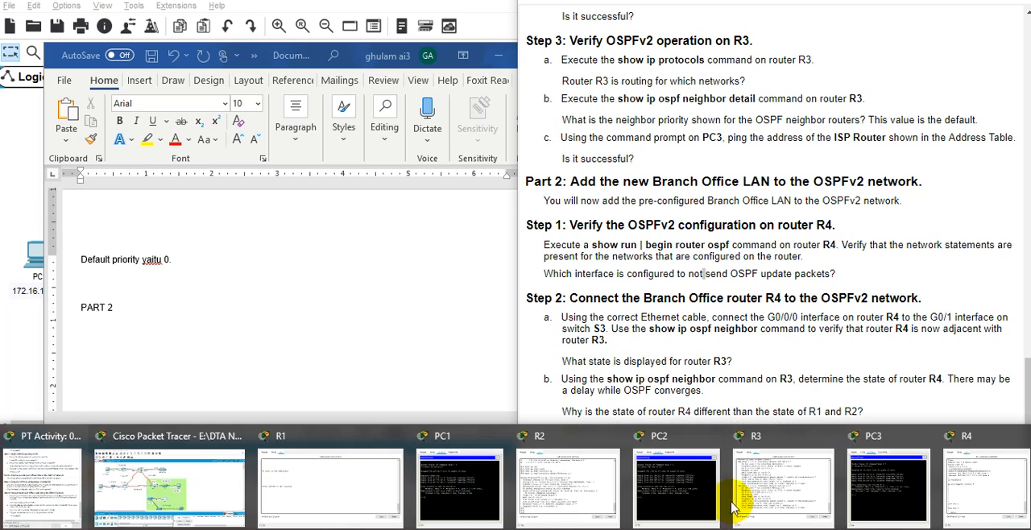
click(964, 446)
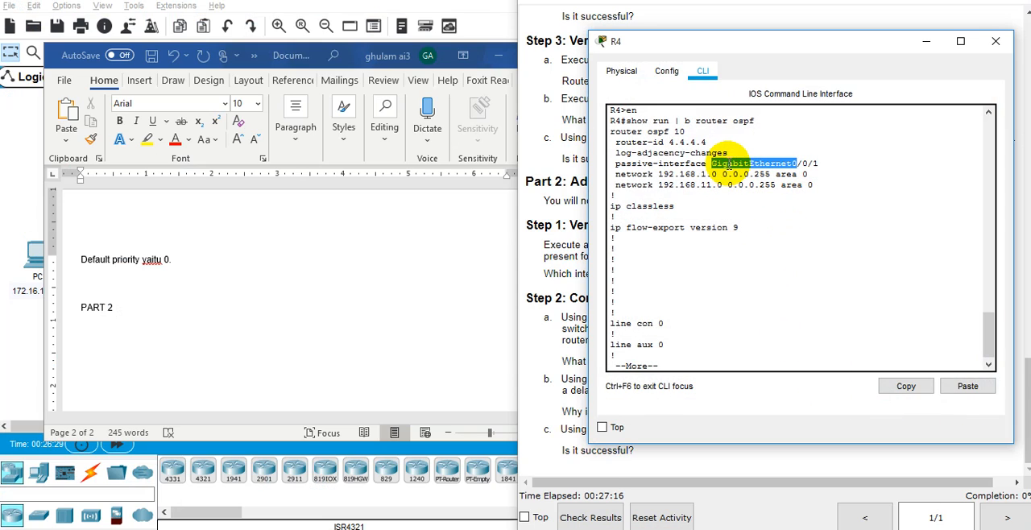
drag(616, 162, 651, 163)
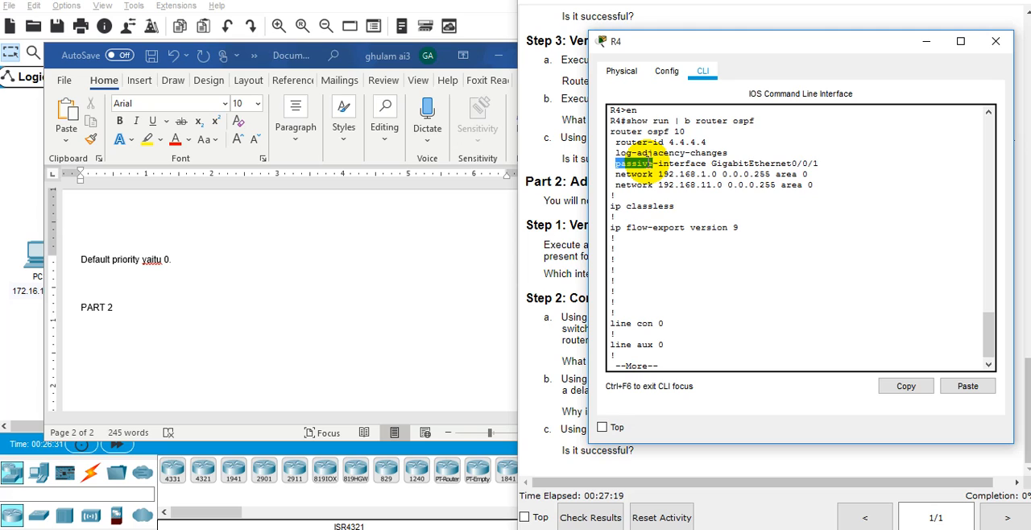
triple_click(651, 162)
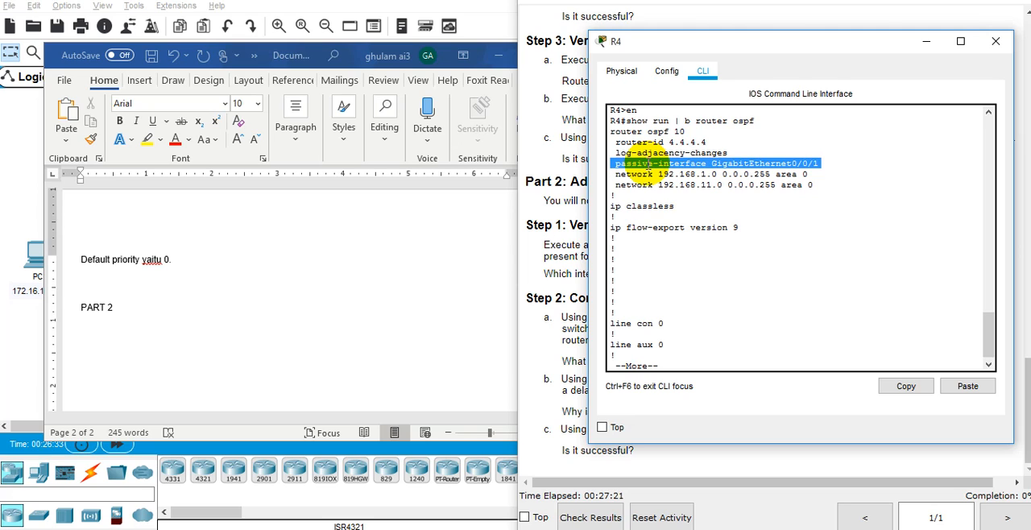
double_click(651, 163)
double_click(719, 165)
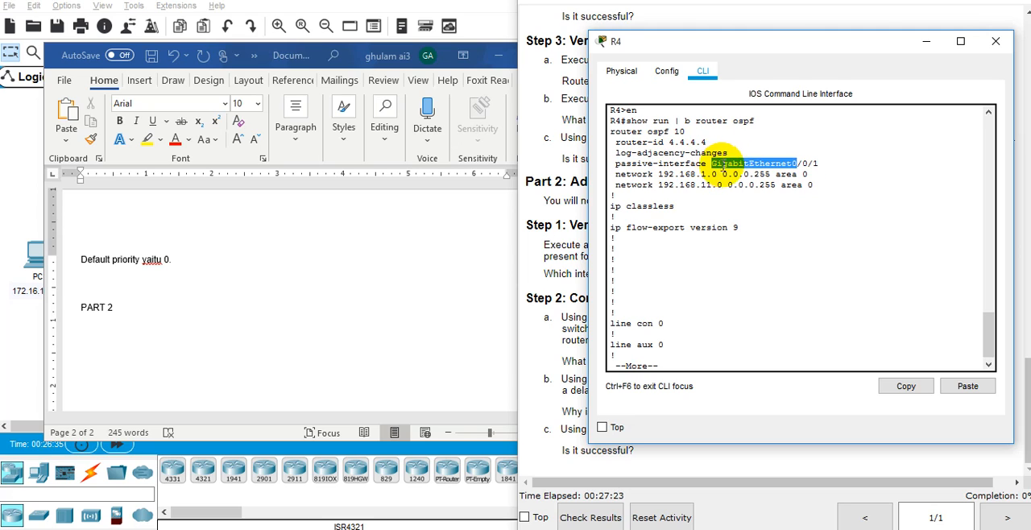
click(819, 164)
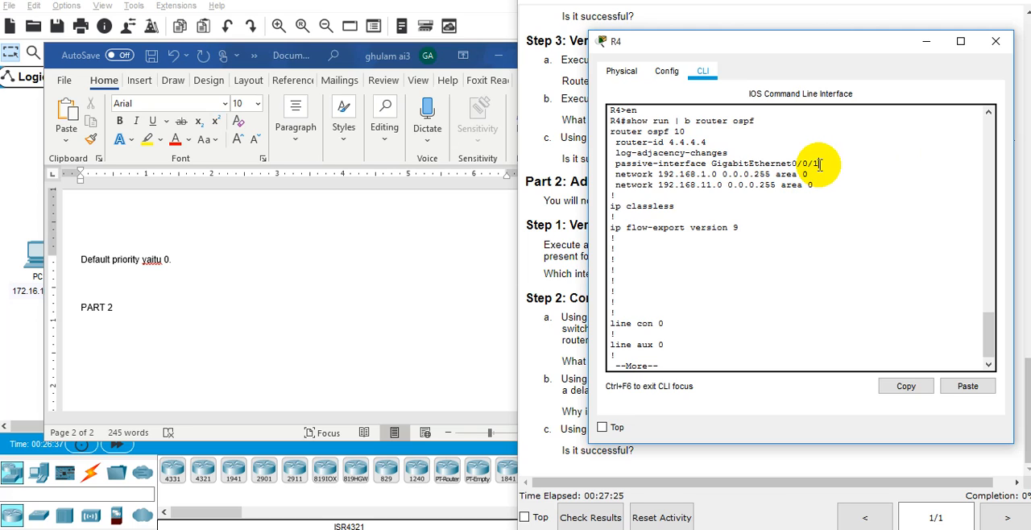
double_click(819, 165)
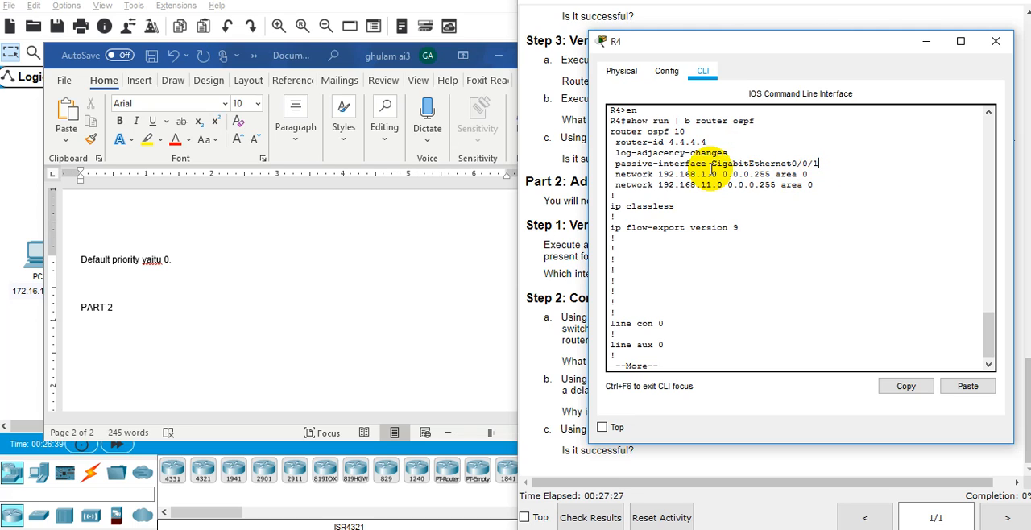
drag(816, 164, 795, 145)
triple_click(794, 155)
triple_click(794, 163)
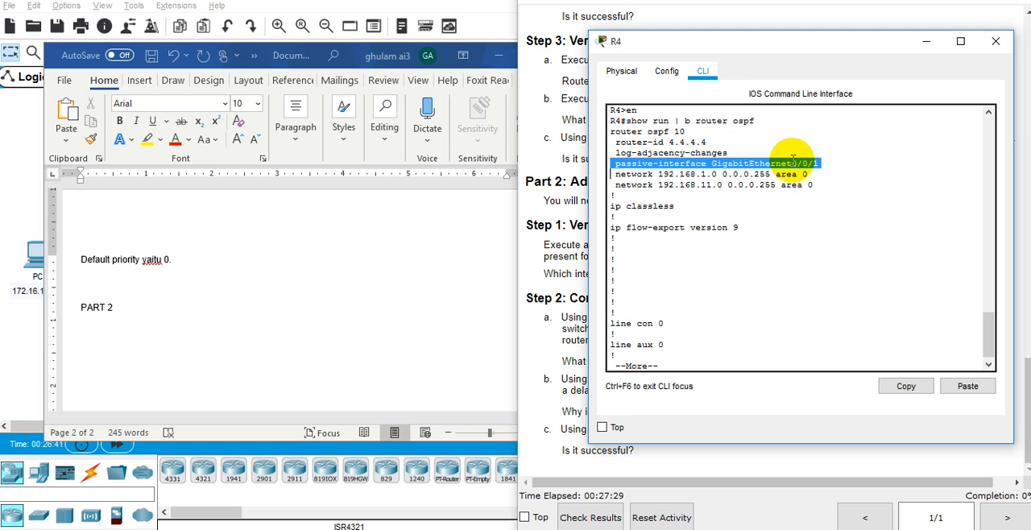
Copy the question "Which interface is configured to not send OSPF update packets" from the instructions into Word below "PART 2" and start a new line.
click(376, 310)
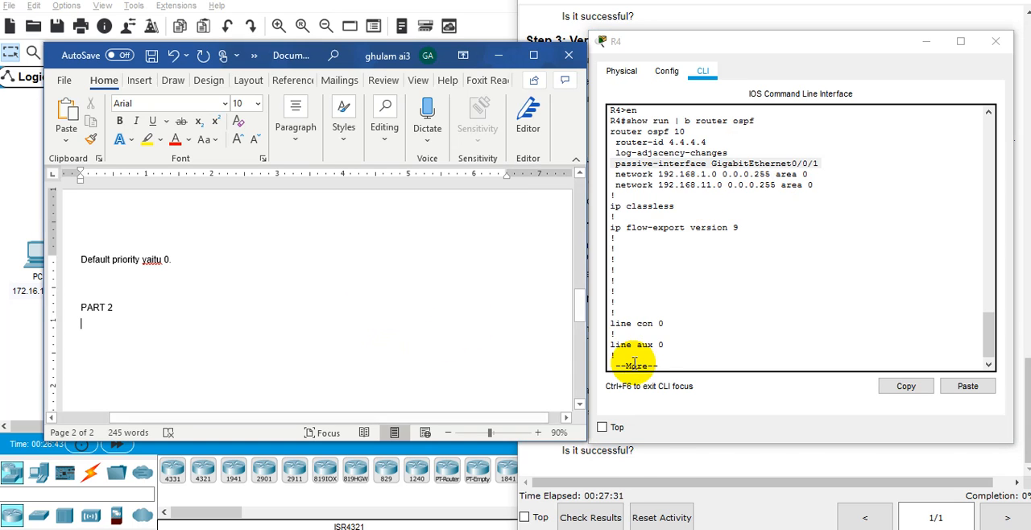
click(666, 470)
drag(542, 272, 839, 274)
key(ctrl+c)
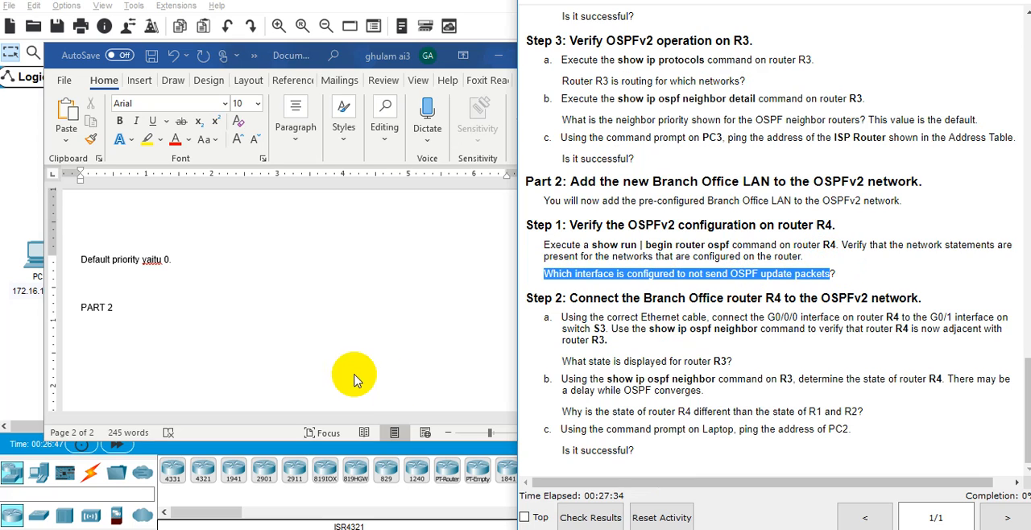
click(256, 326)
key(ctrl+v)
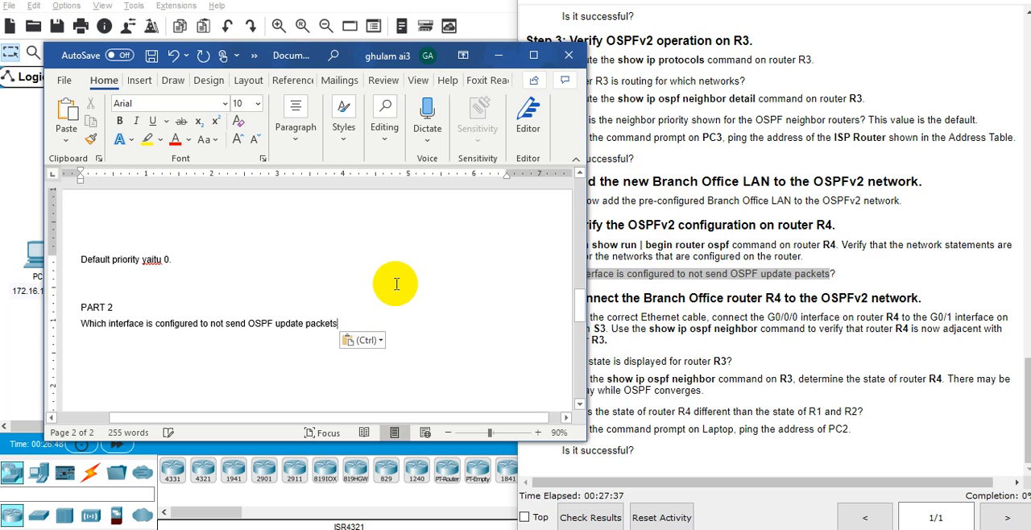
key(Return)
Try to copy GigabitEthernet0/0/1 from R4's output and paste it below the question in Word, then undo the paste.
click(684, 273)
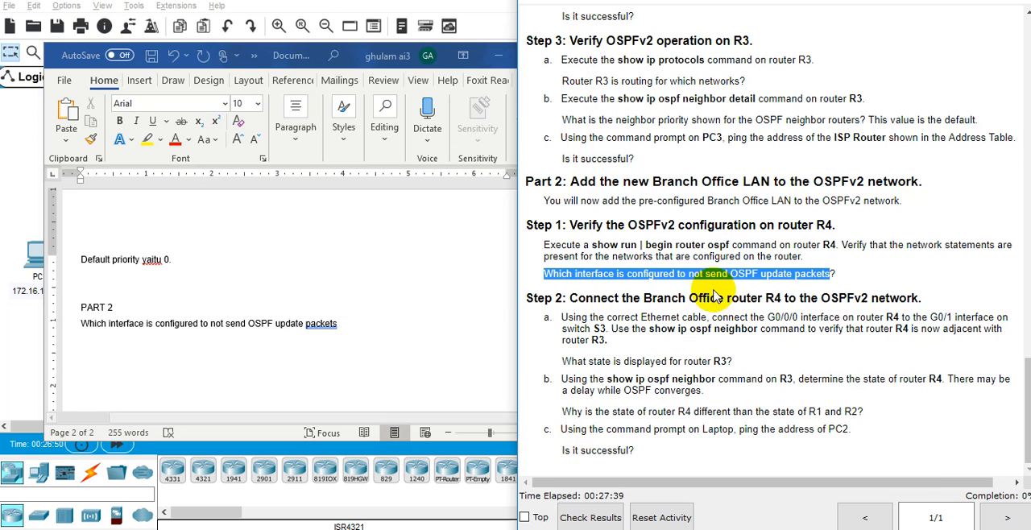
key(alt+Tab)
key(Tab)
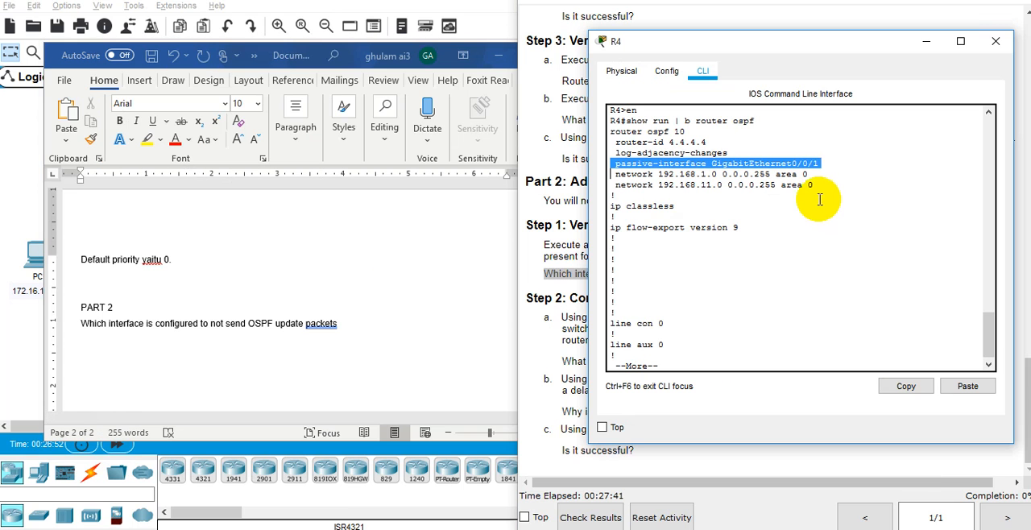
drag(825, 164, 711, 164)
key(ctrl+c)
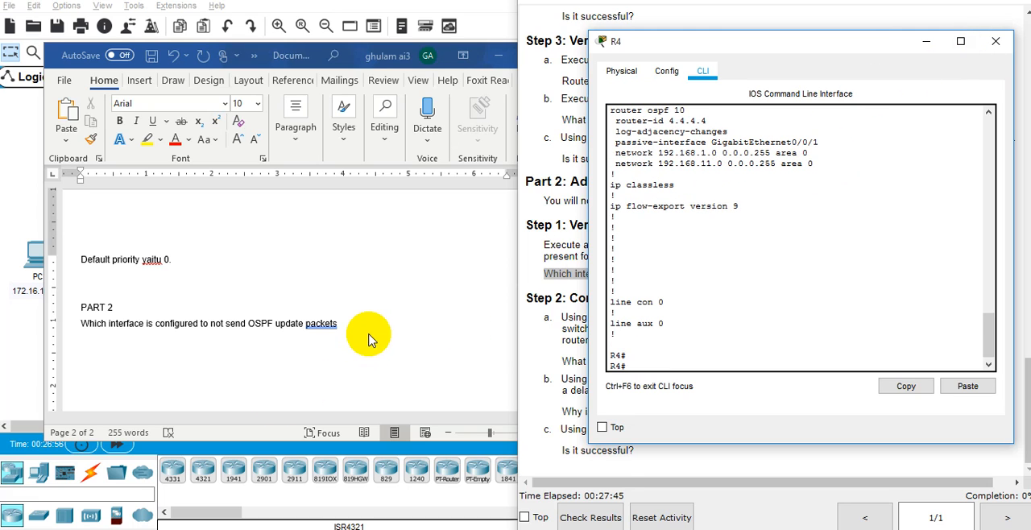
click(369, 333)
key(ctrl+v)
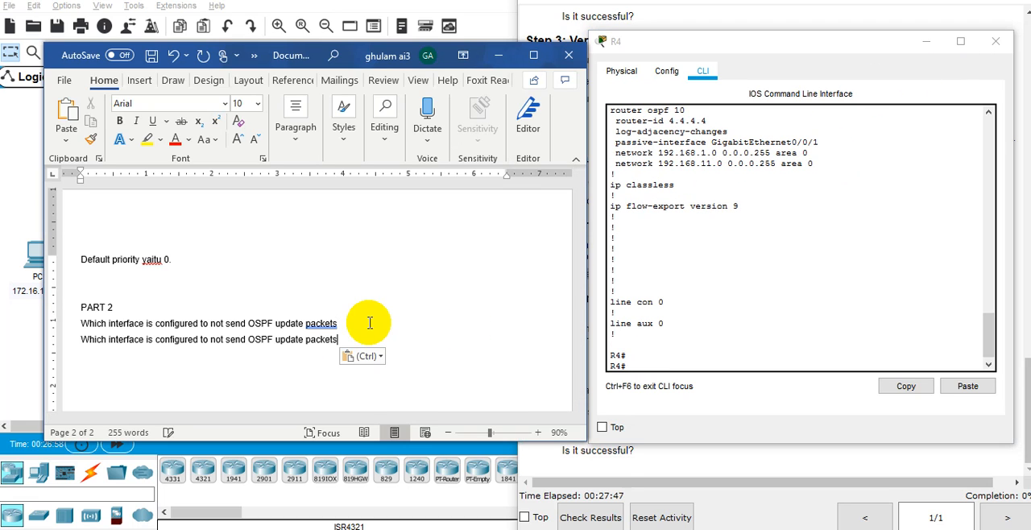
key(ctrl+z)
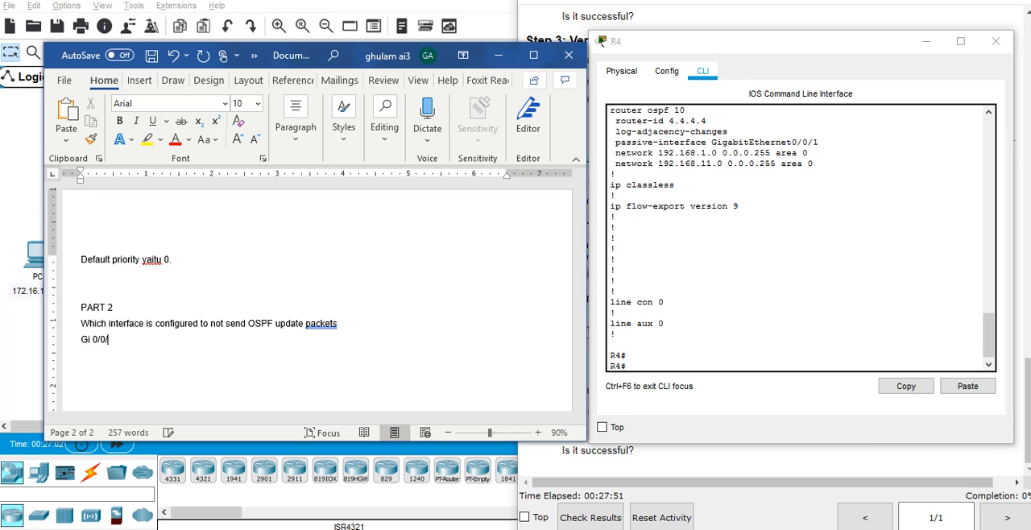
Bring the lab instructions forward and move the Word window aside to uncover the network topology.
click(760, 456)
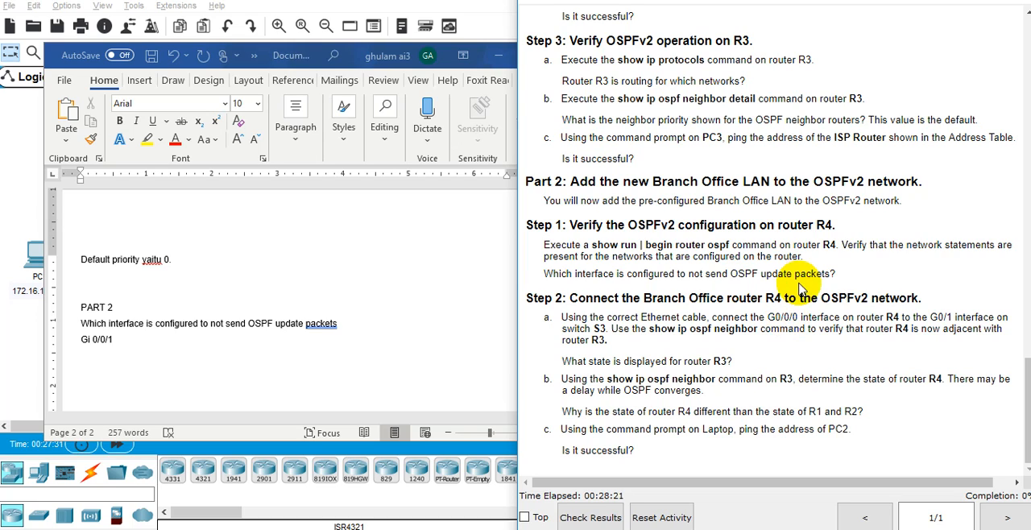
click(350, 56)
drag(352, 62, 40, 282)
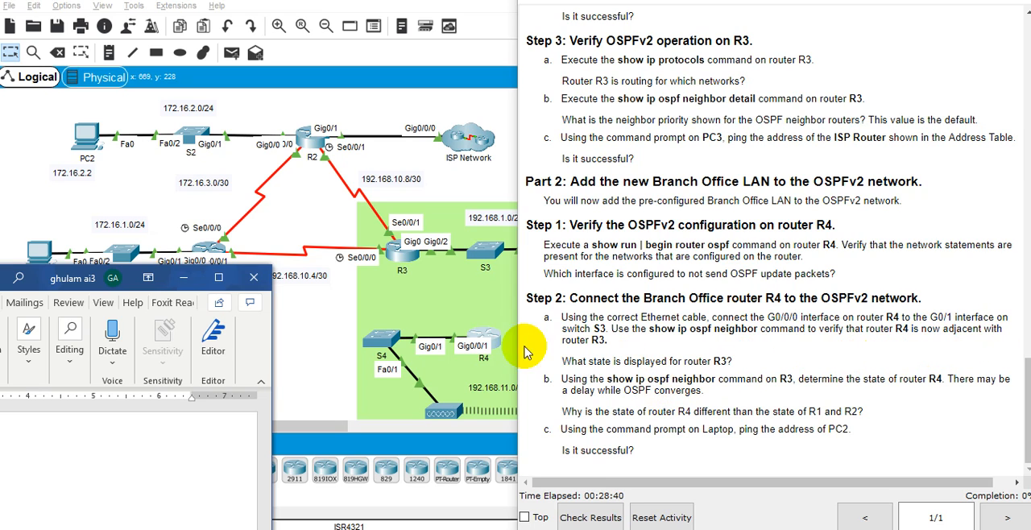
click(472, 301)
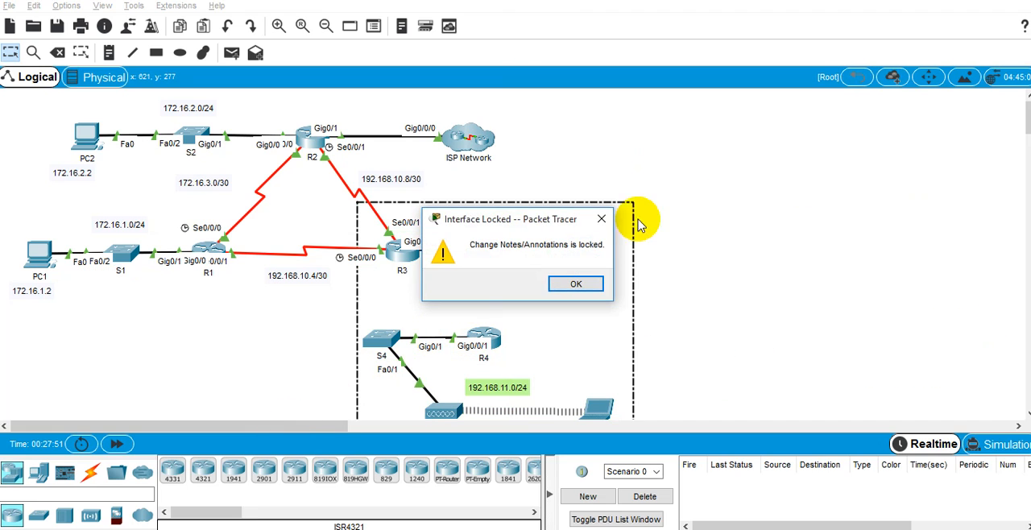
key(Return)
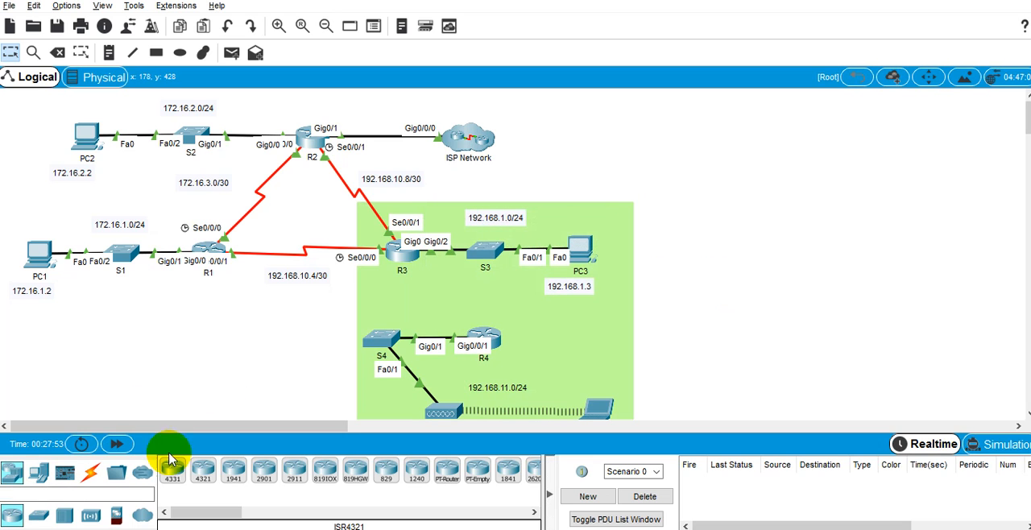
Connect S3's GigabitEthernet0/1 to R4's GigabitEthernet0/0/0 with a copper straight-through cable.
click(91, 482)
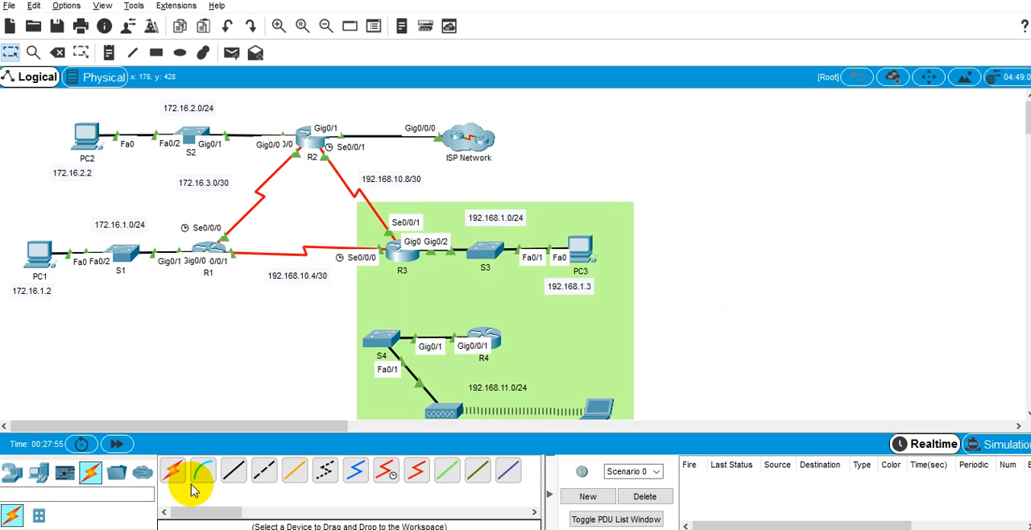
click(231, 473)
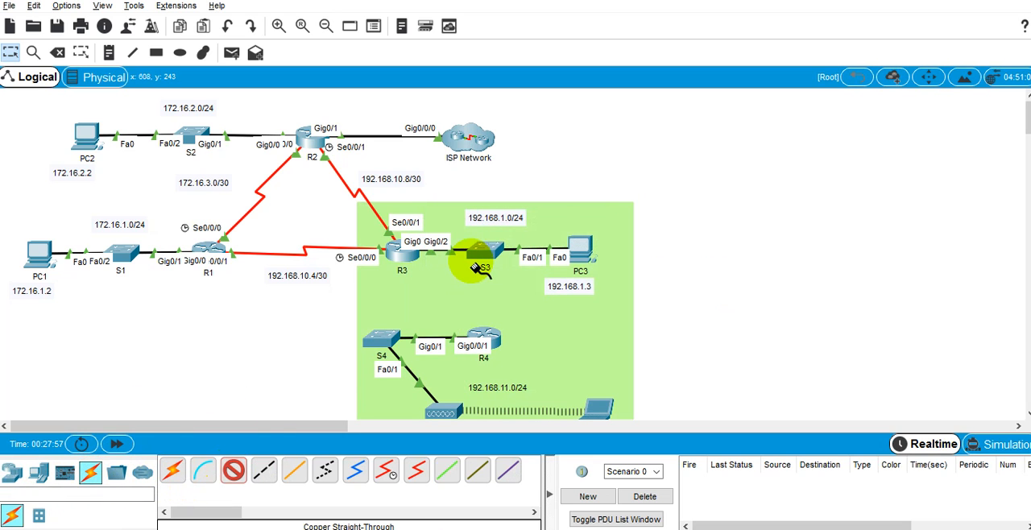
click(483, 252)
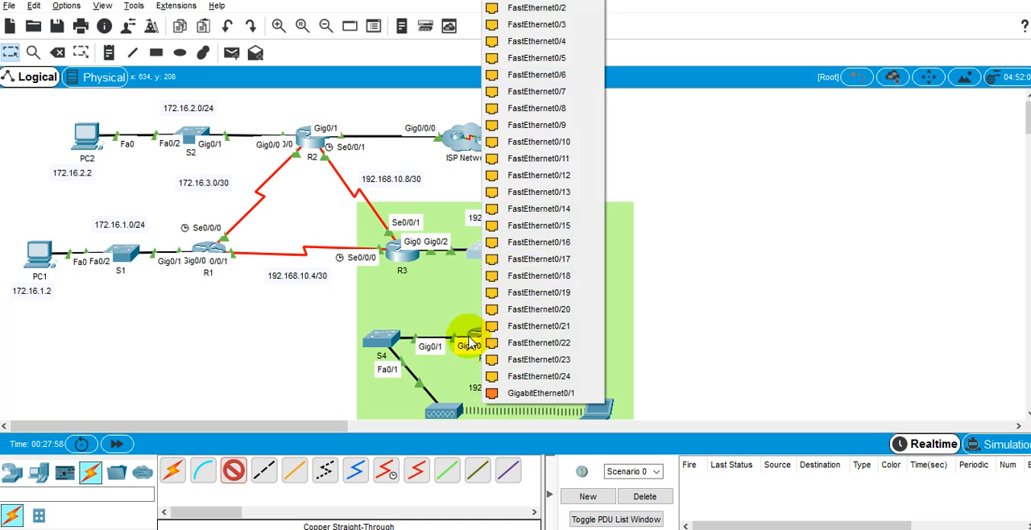
click(507, 393)
click(487, 344)
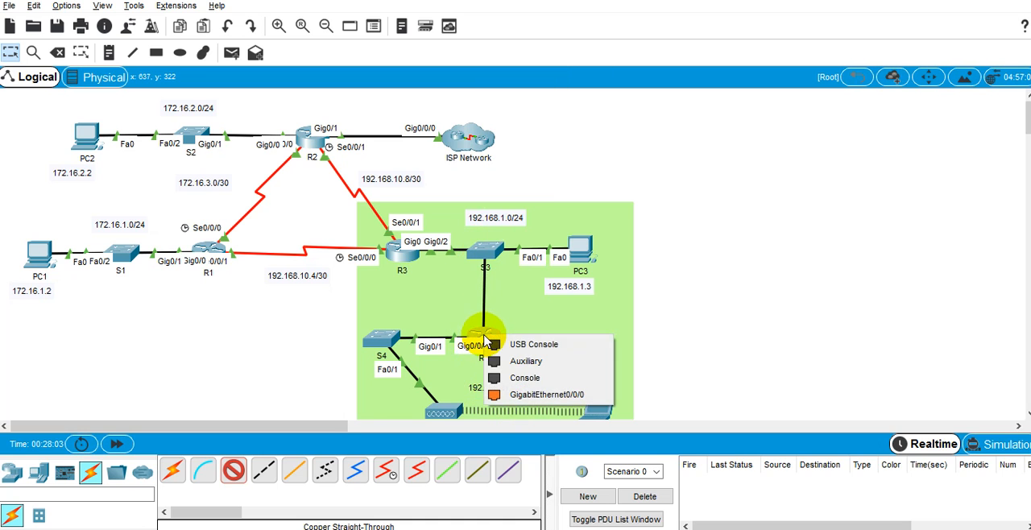
click(519, 398)
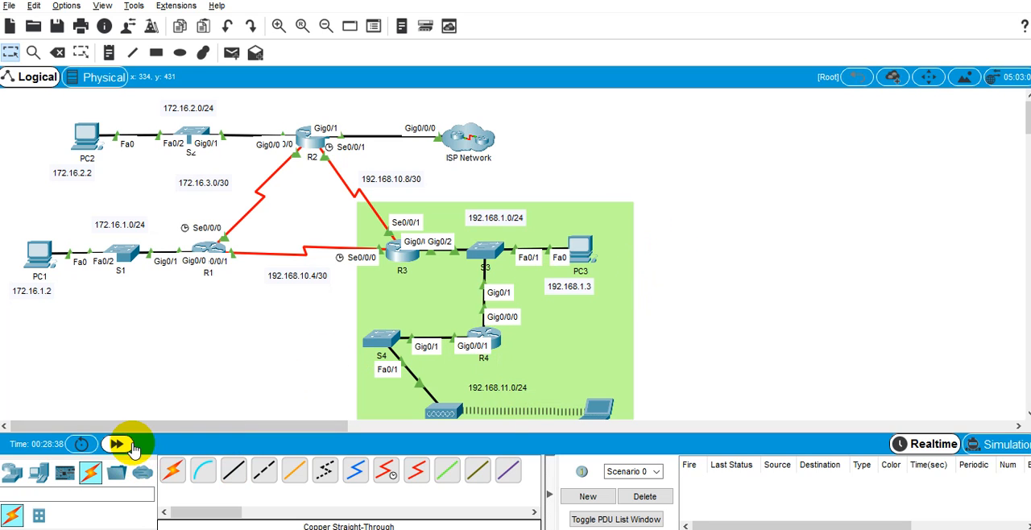
Open R4's command line and run show ip ospf neighbor to check the adjacency with R3.
click(488, 345)
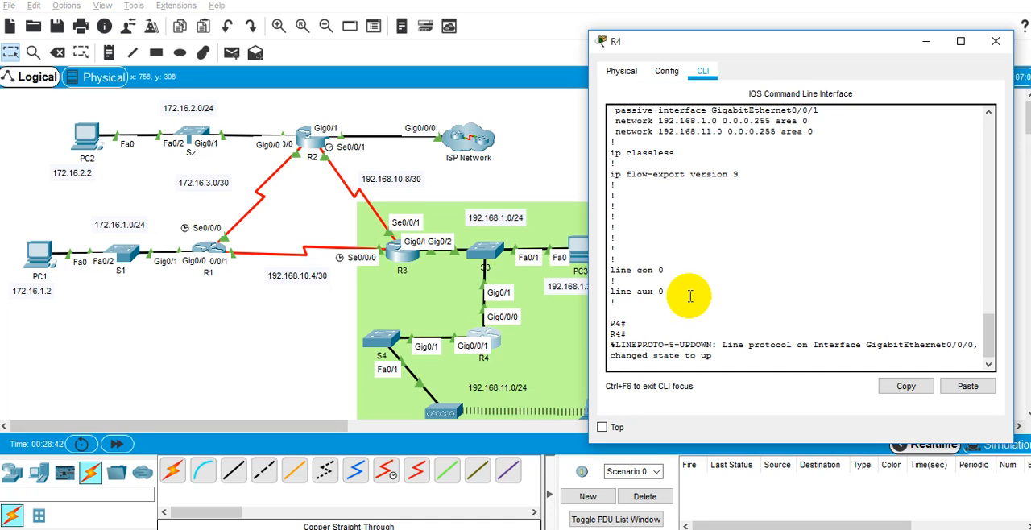
key(Return)
key(Return)
text(show ip os)
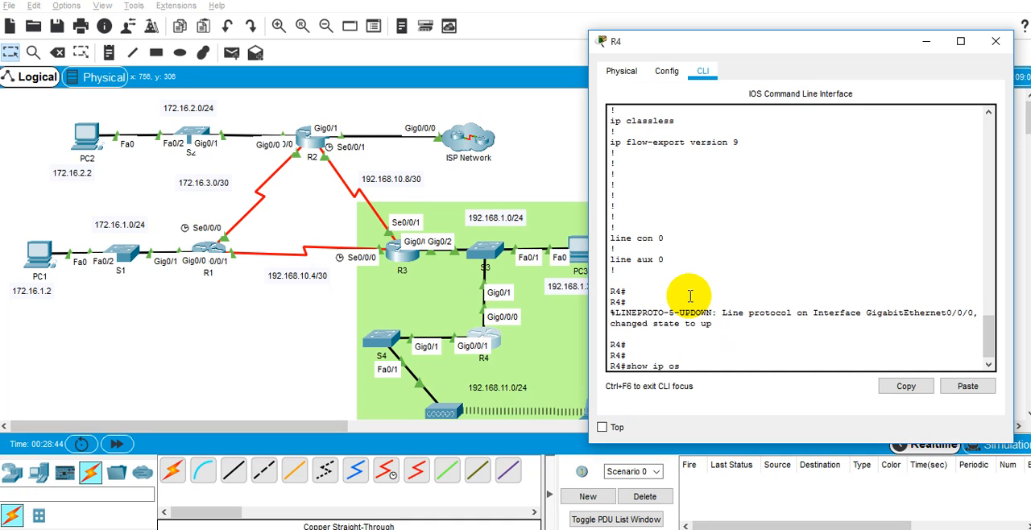
text(p)
key(Tab)
text(nei)
key(Tab)
key(Return)
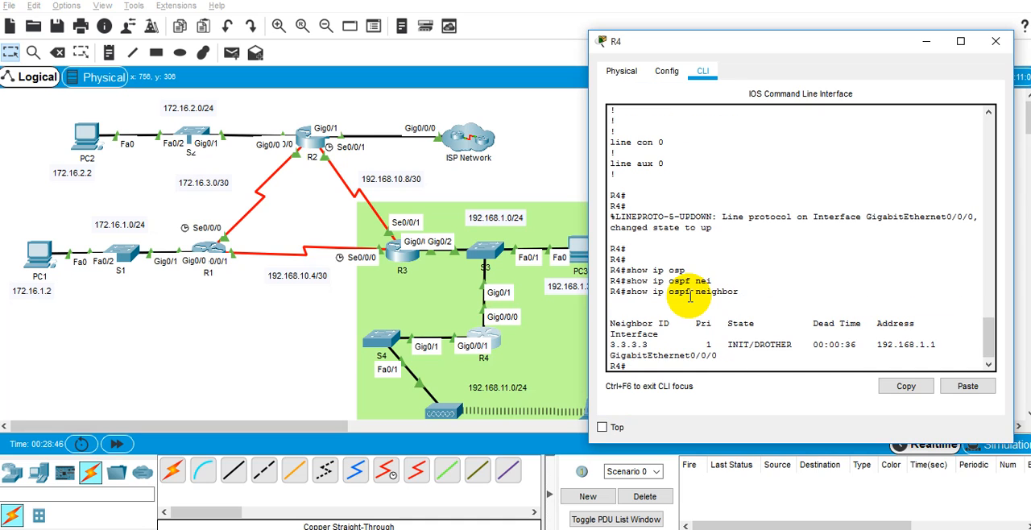
Rerun show ip ospf neighbor on R4 several times to follow the neighbor state of R3.
key(Return)
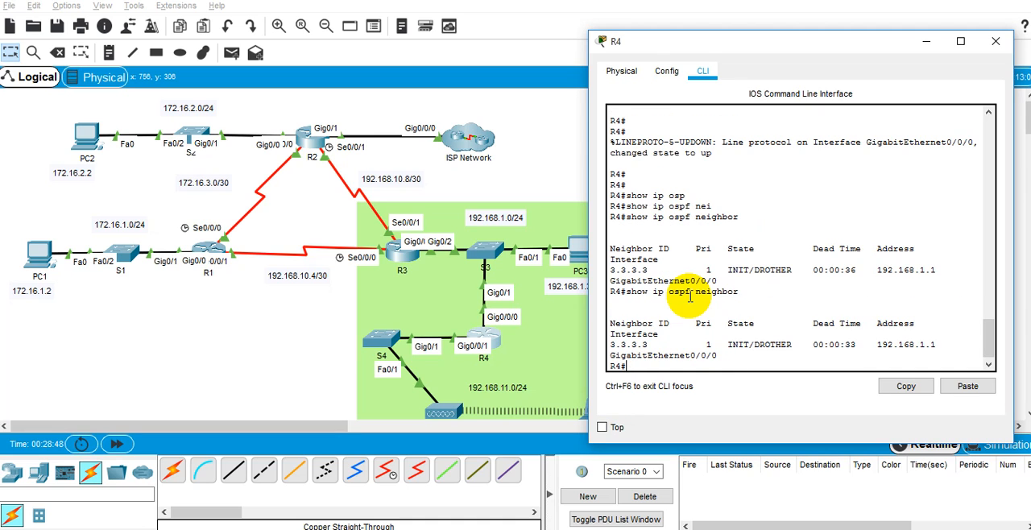
key(Return)
key(Up)
key(Return)
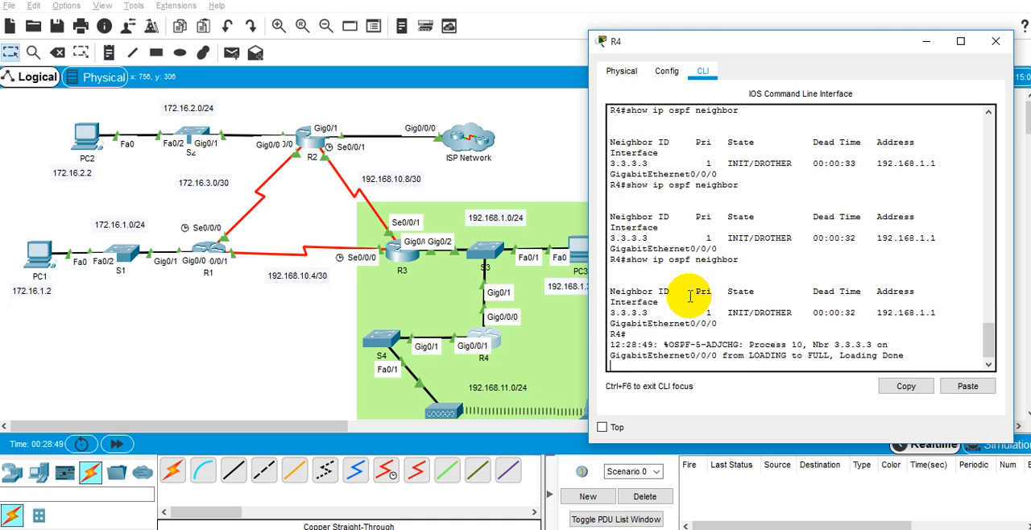
key(Return)
key(Up)
key(Return)
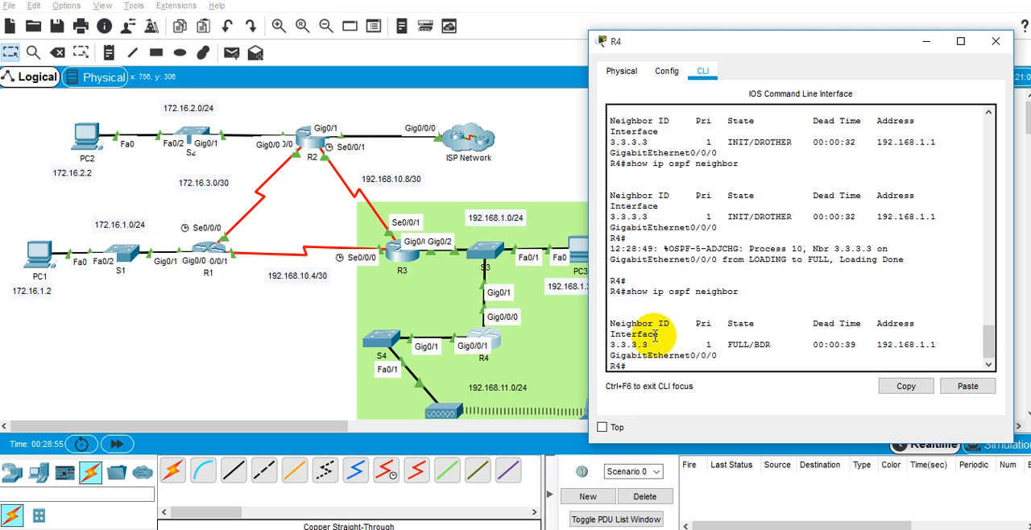
Review the Step 2 instructions and inspect the new link between R4 and S3 in the topology.
key(alt+Tab)
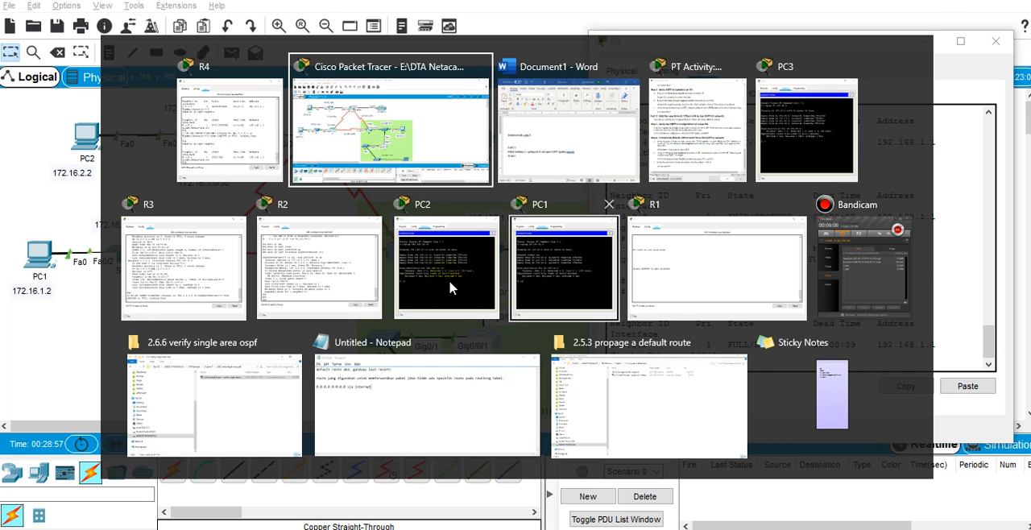
click(675, 125)
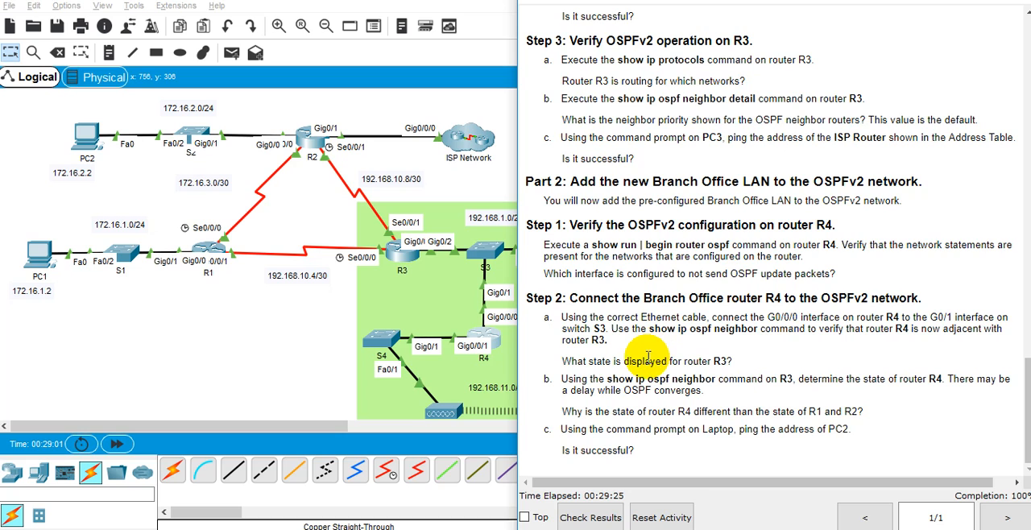
click(482, 185)
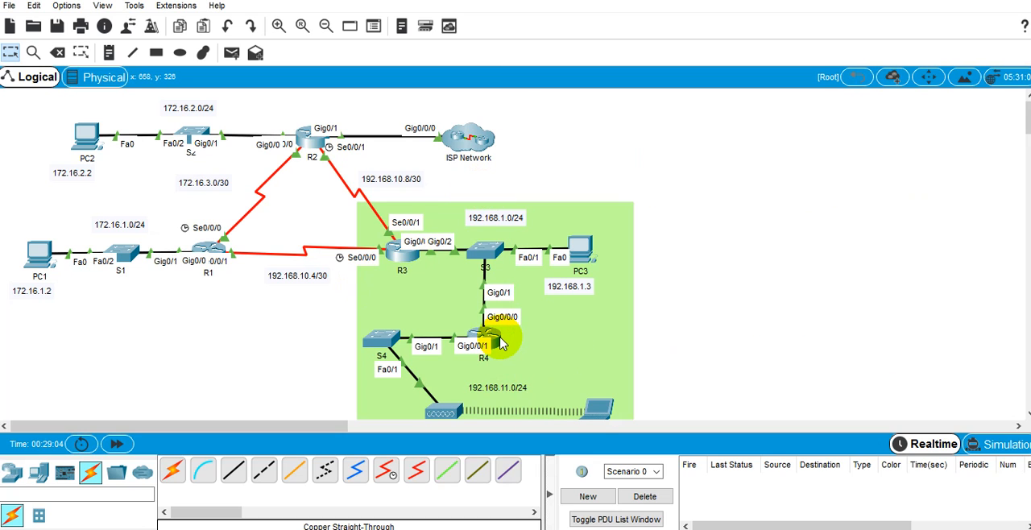
mouse_move(500, 344)
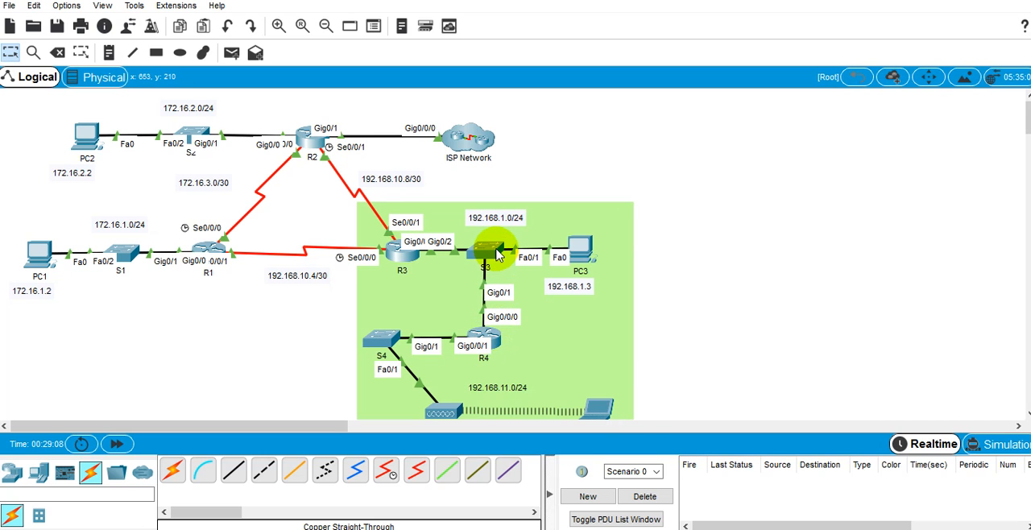
mouse_move(497, 254)
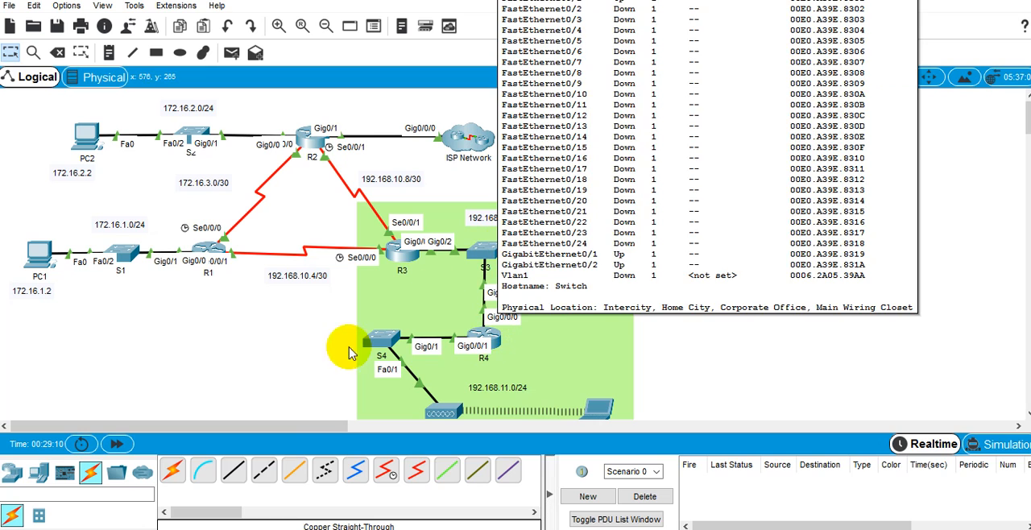
Return to R4's command line and list its OSPF neighbors again with show ip ospf neighbor.
key(alt+Tab)
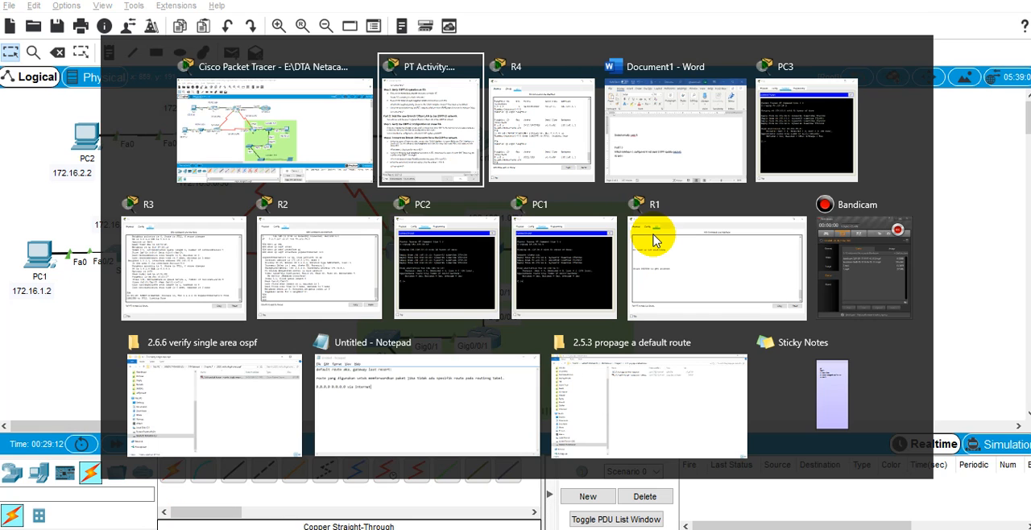
key(alt+Tab)
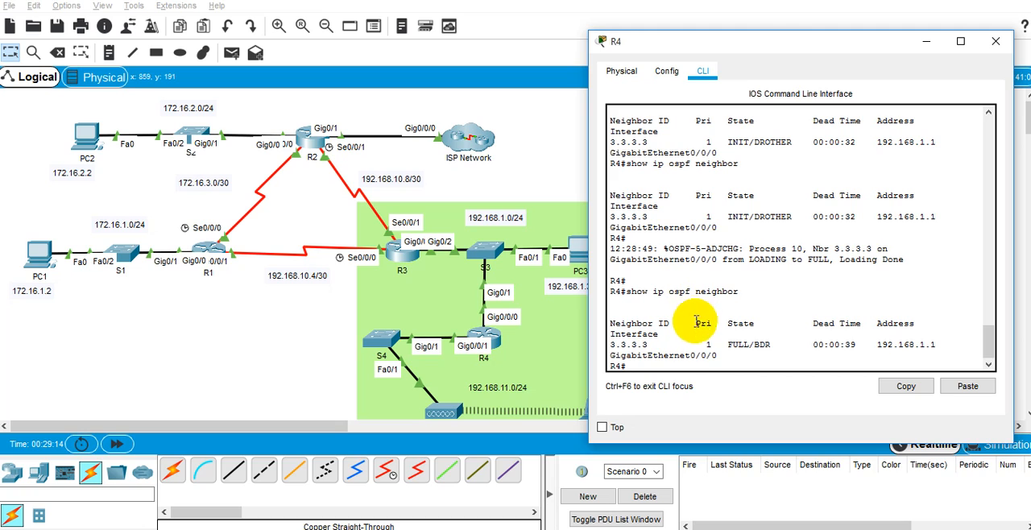
text(show ip os)
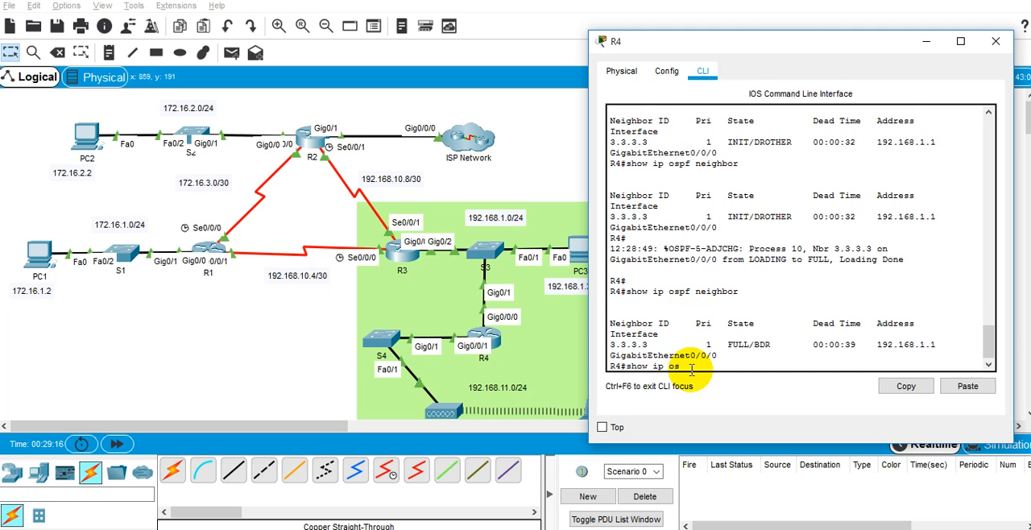
text(p)
key(Tab)
text(nei)
key(Tab)
key(Return)
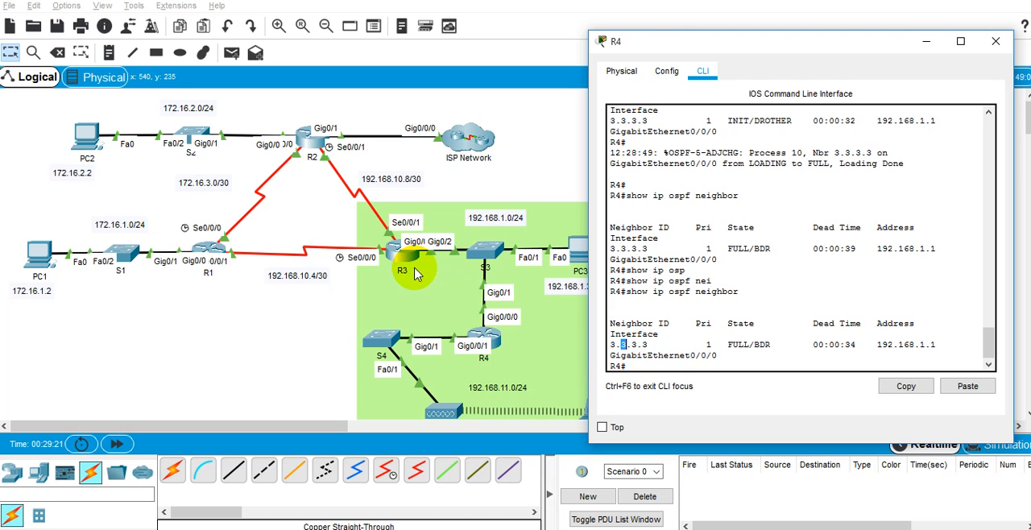
Copy the question "What state is displayed for router R3?" from the instructions into Word below "Gi 0/0/1" and answer it "Full with router 3".
click(604, 529)
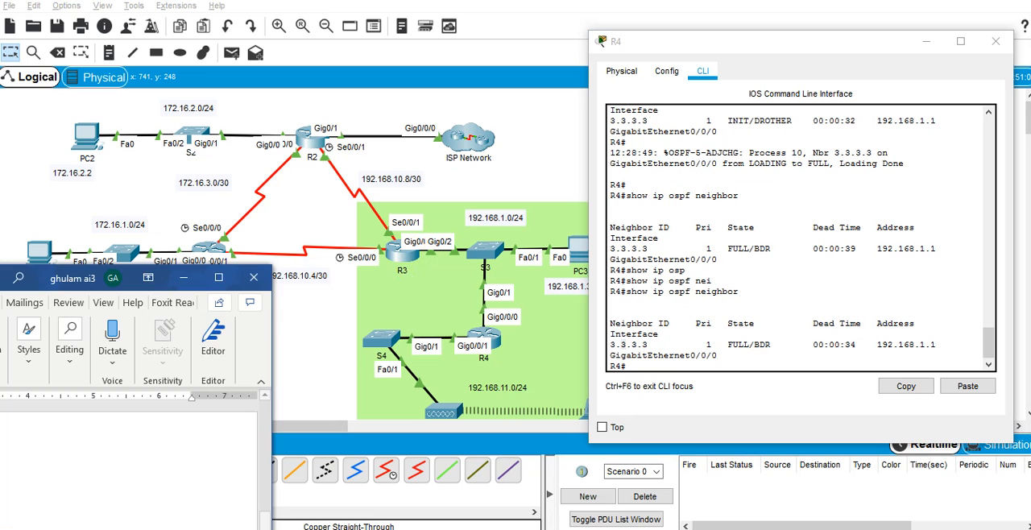
click(694, 529)
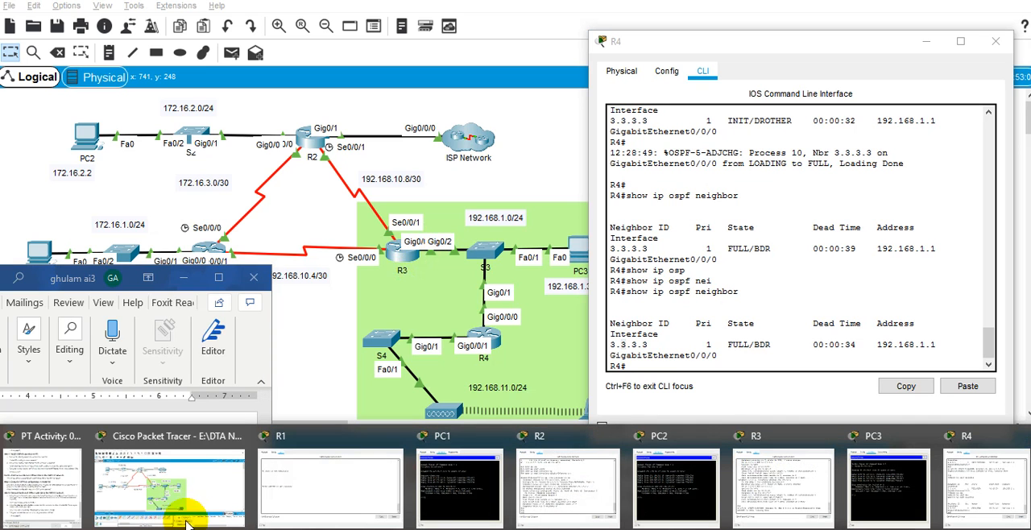
click(60, 495)
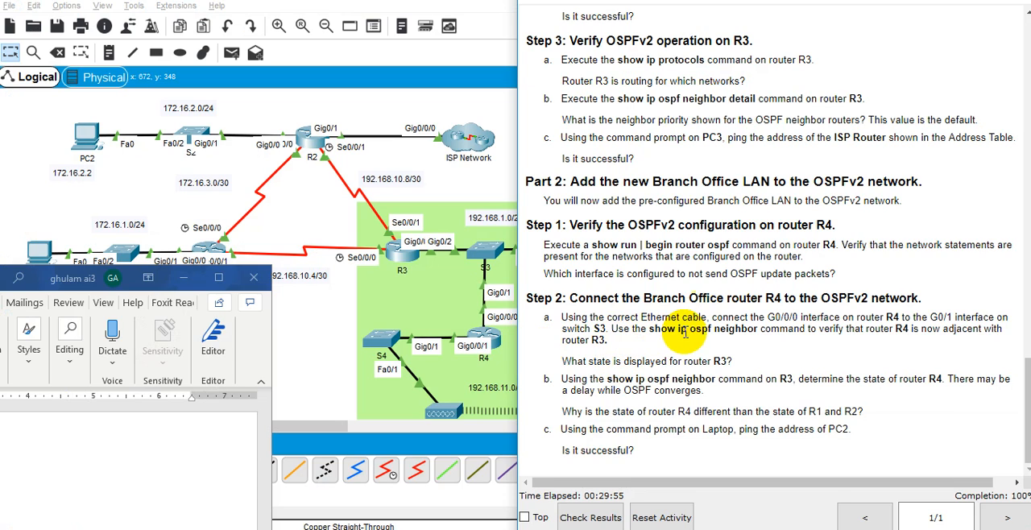
drag(732, 361, 548, 379)
key(ctrl+c)
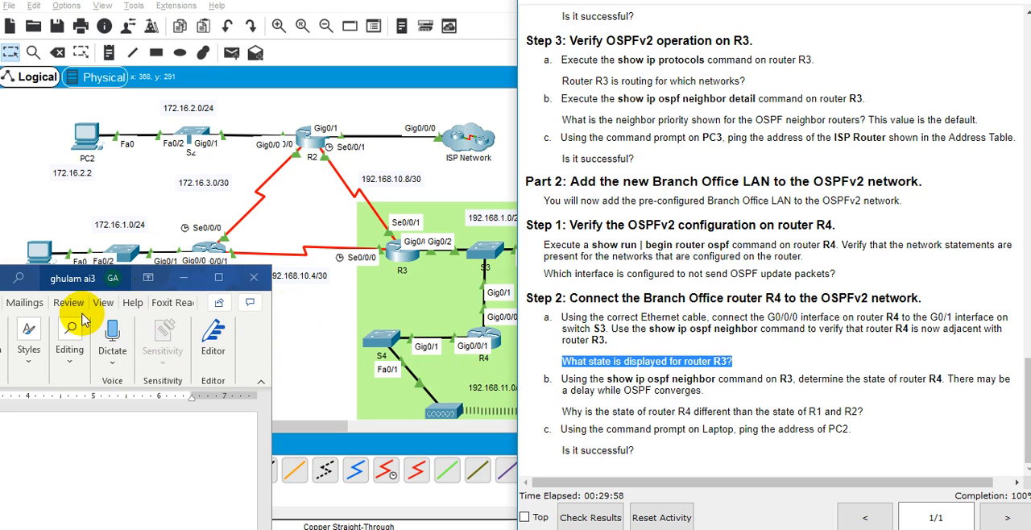
drag(45, 283, 305, 31)
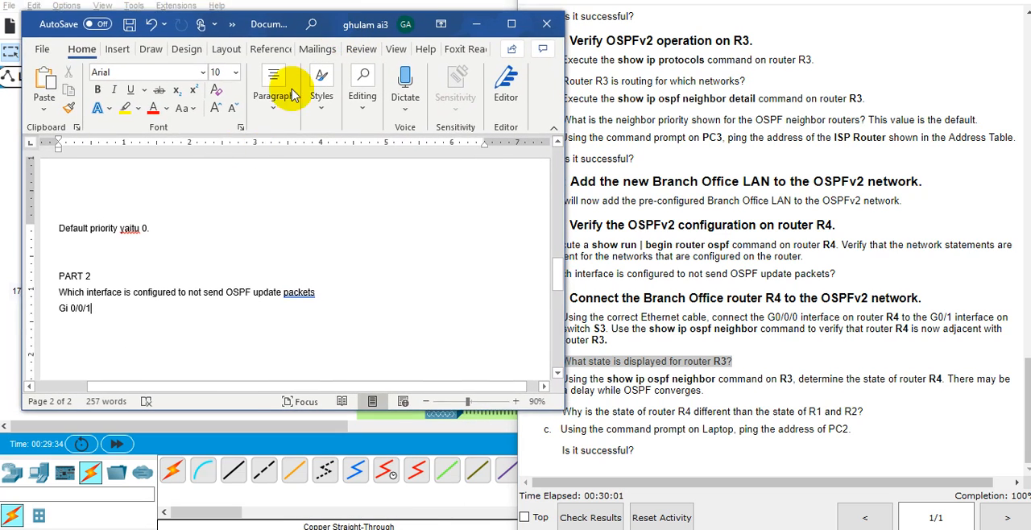
click(128, 337)
key(ctrl+v)
key(Return)
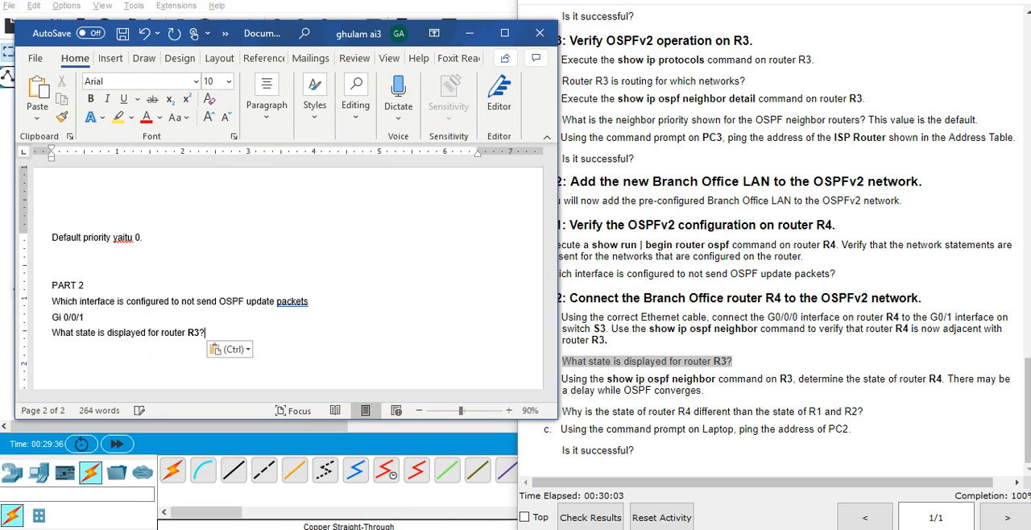
text(fu)
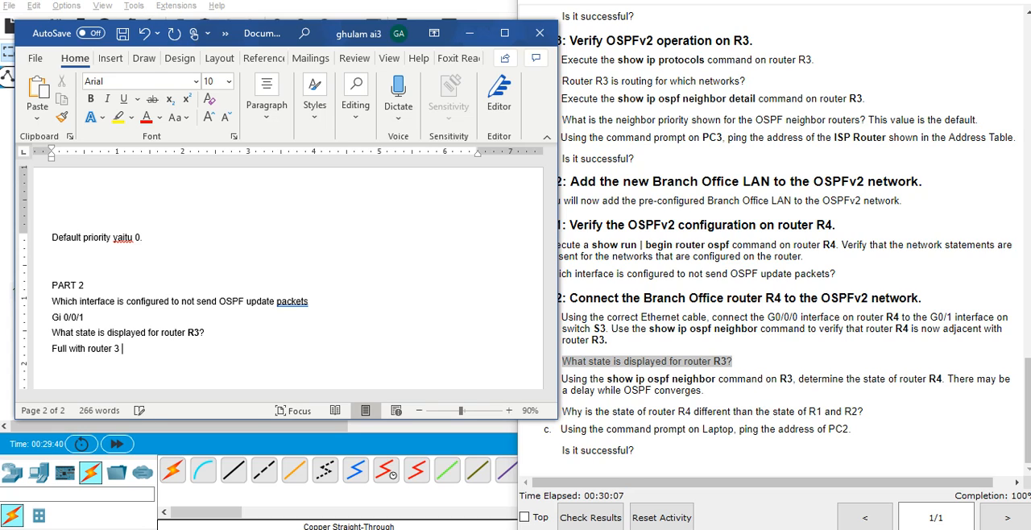
Read Step 2b of the lab instructions about using show ip ospf neighbor on R3 to determine R4's state.
click(732, 333)
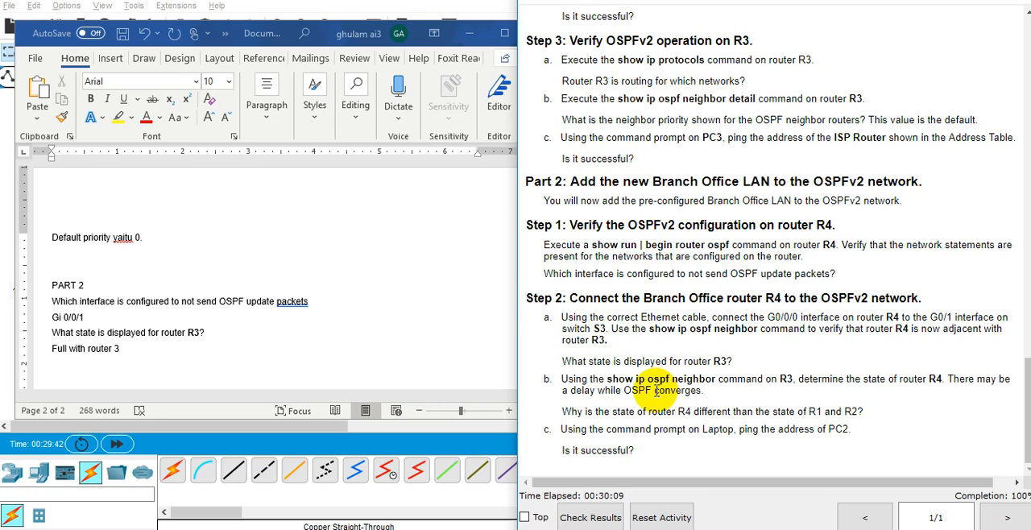
double_click(643, 391)
double_click(821, 377)
click(821, 376)
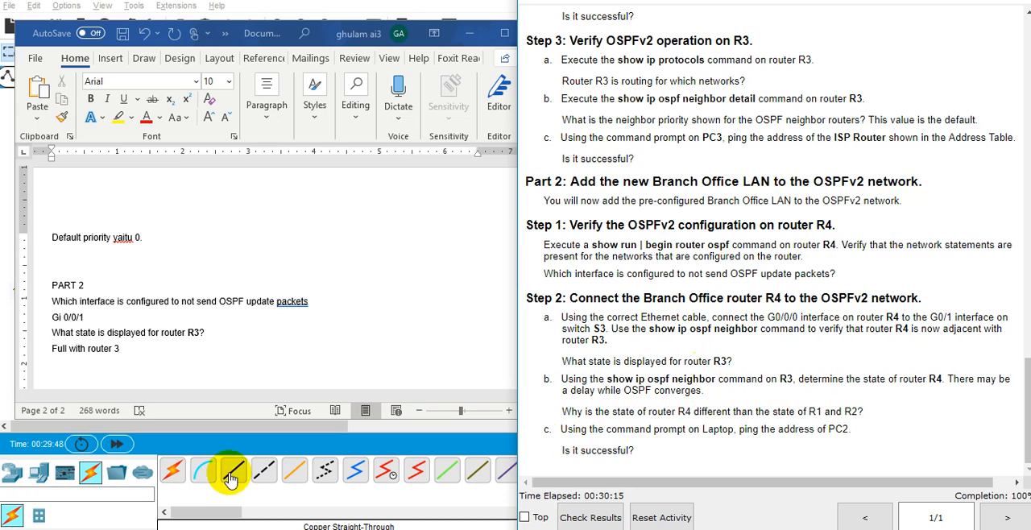
click(171, 337)
click(676, 376)
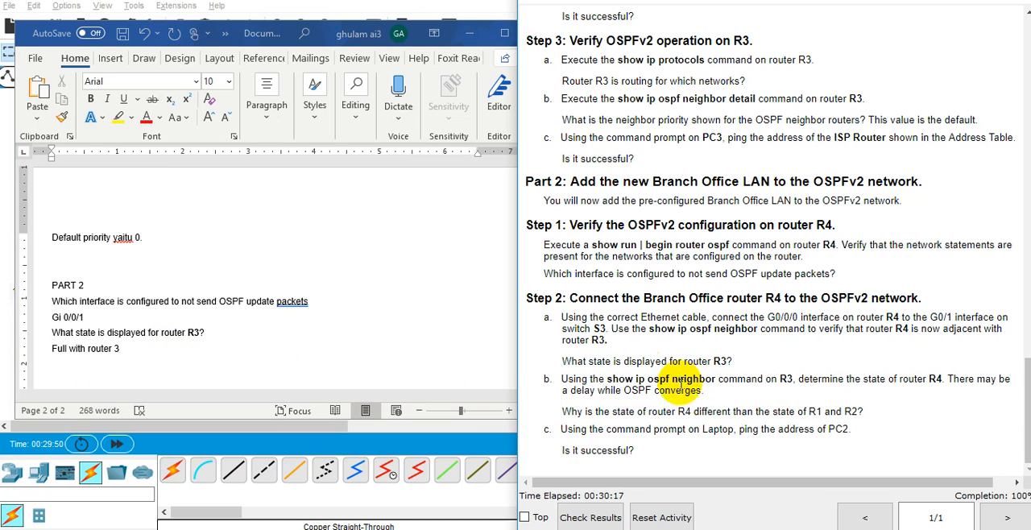
double_click(707, 382)
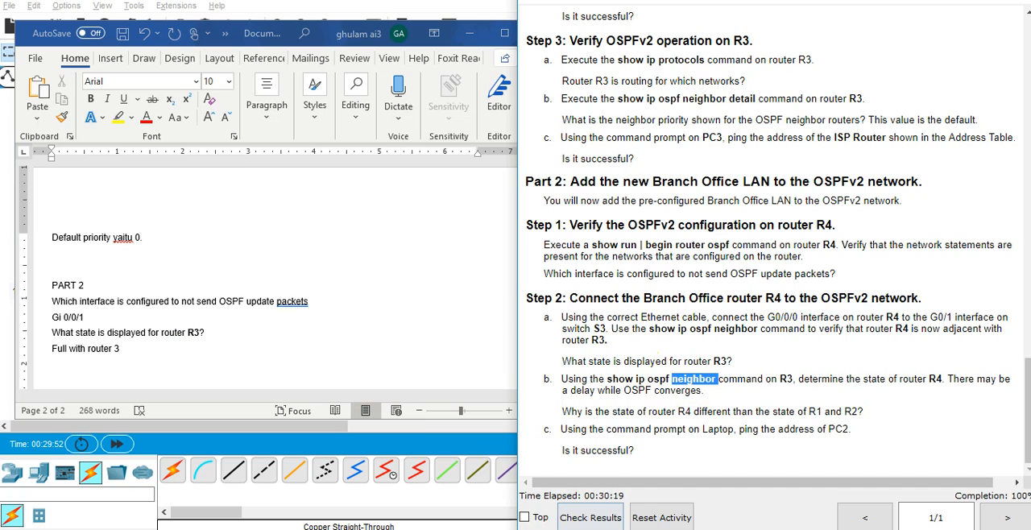
Reopen R4's command line, rerun show ip ospf neighbor, and examine the entry for neighbor 3.3.3.3.
click(631, 529)
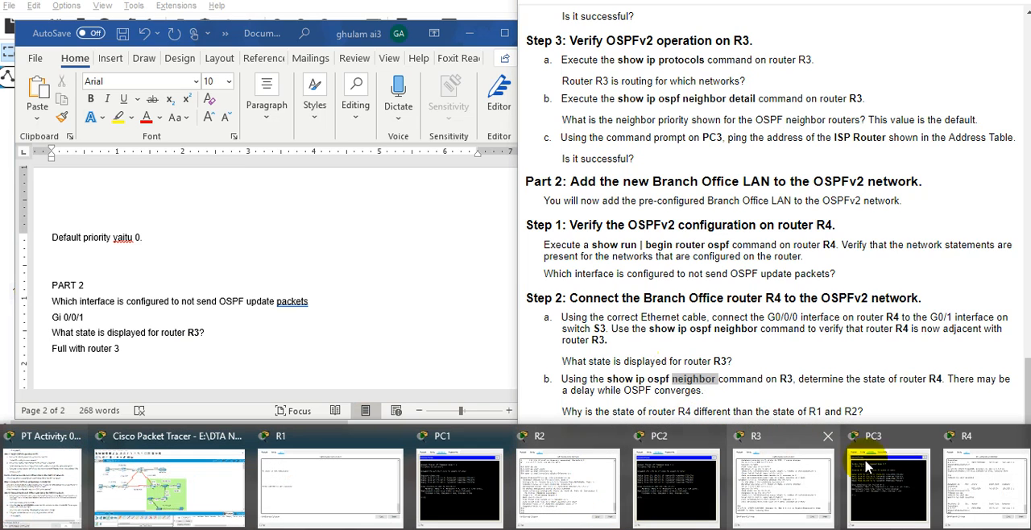
click(957, 478)
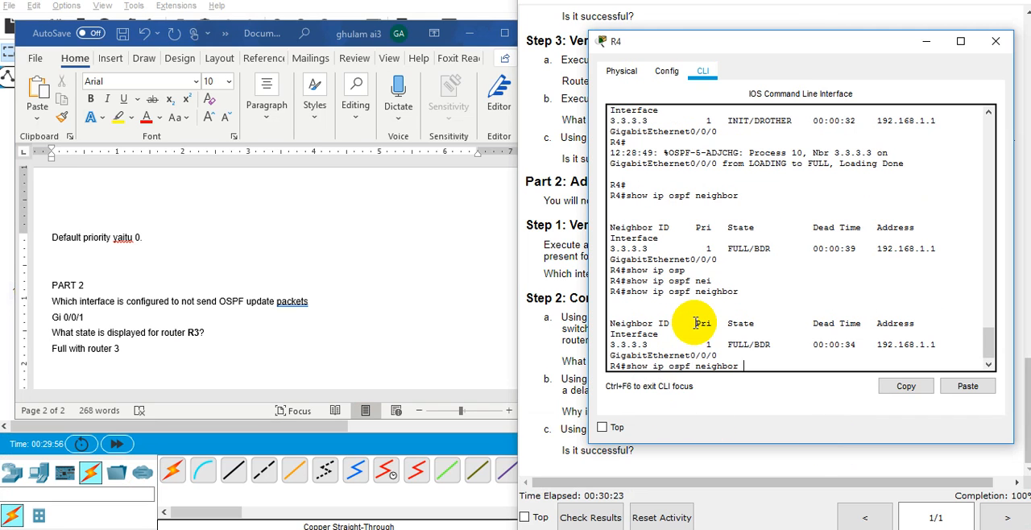
key(Return)
drag(672, 328, 697, 320)
double_click(739, 345)
click(739, 345)
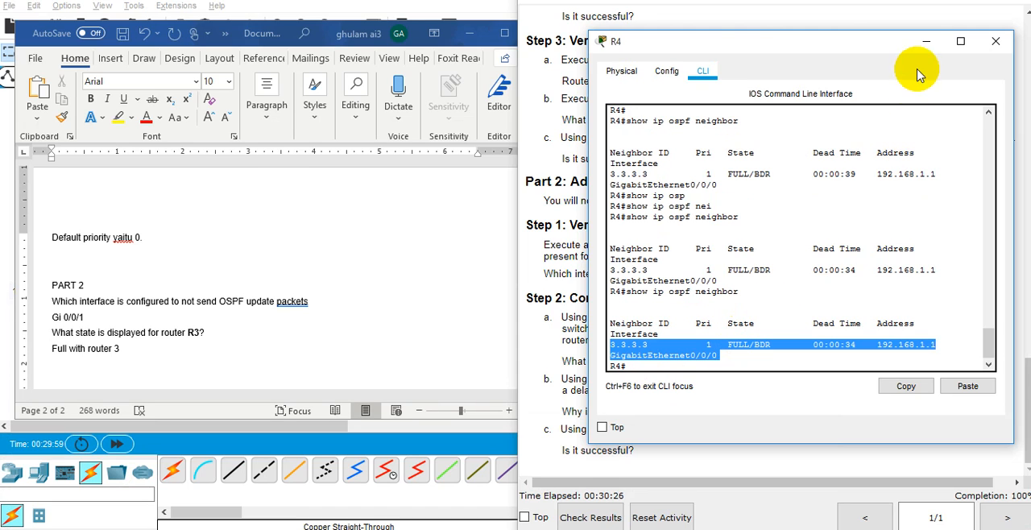
click(927, 41)
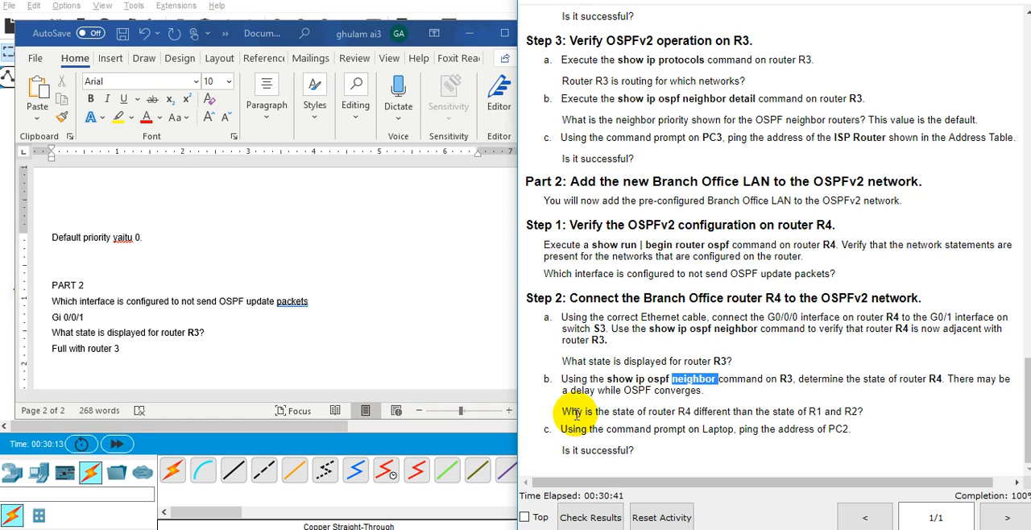
Read the question about R4's differing state, and copy FULL/BDR from R4's neighbor table into Word below "Full with router 3".
double_click(576, 413)
double_click(624, 412)
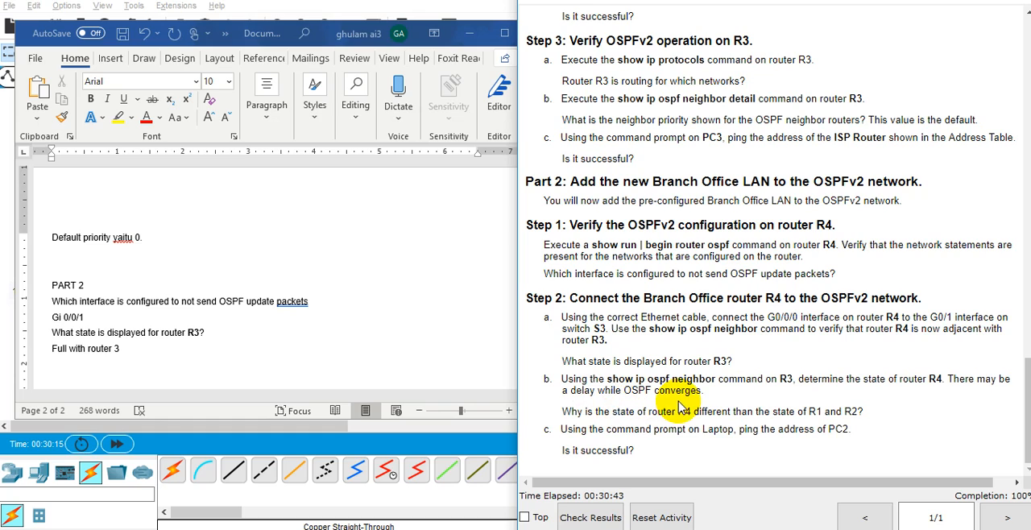
double_click(743, 411)
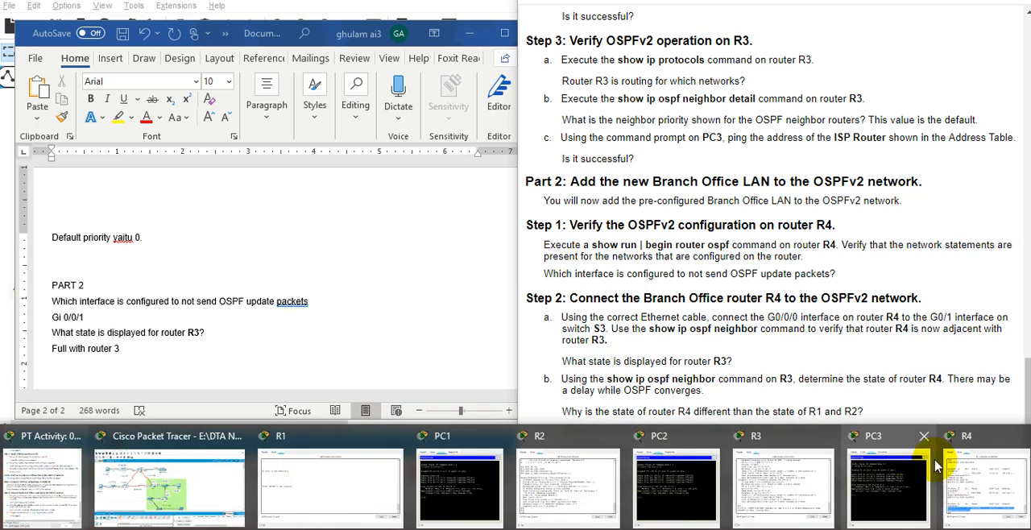
click(934, 451)
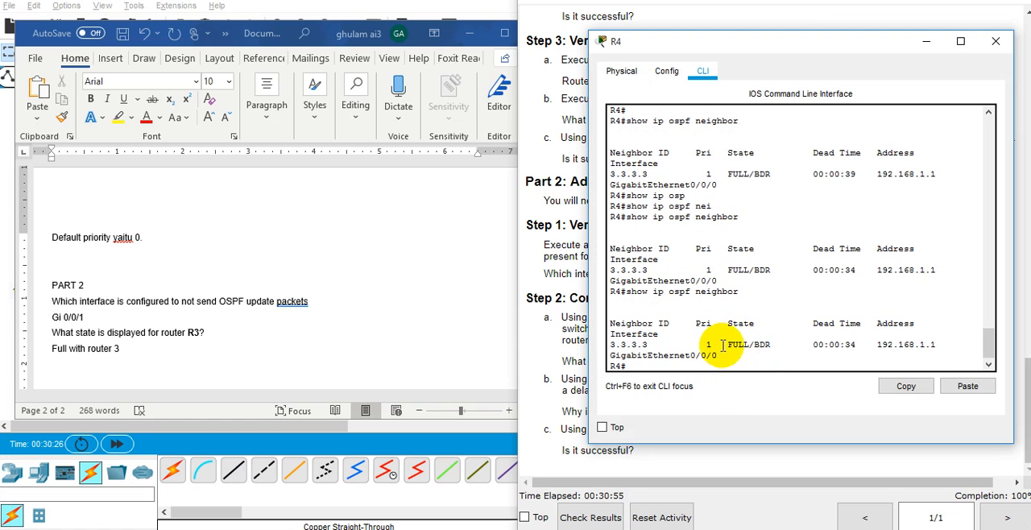
drag(725, 344, 774, 342)
right_click(767, 347)
click(775, 359)
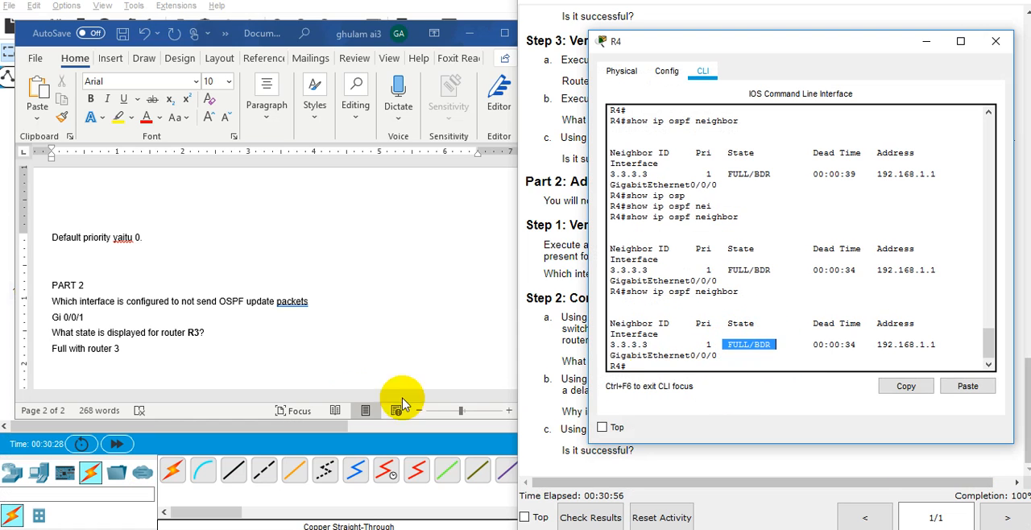
click(334, 357)
key(Return)
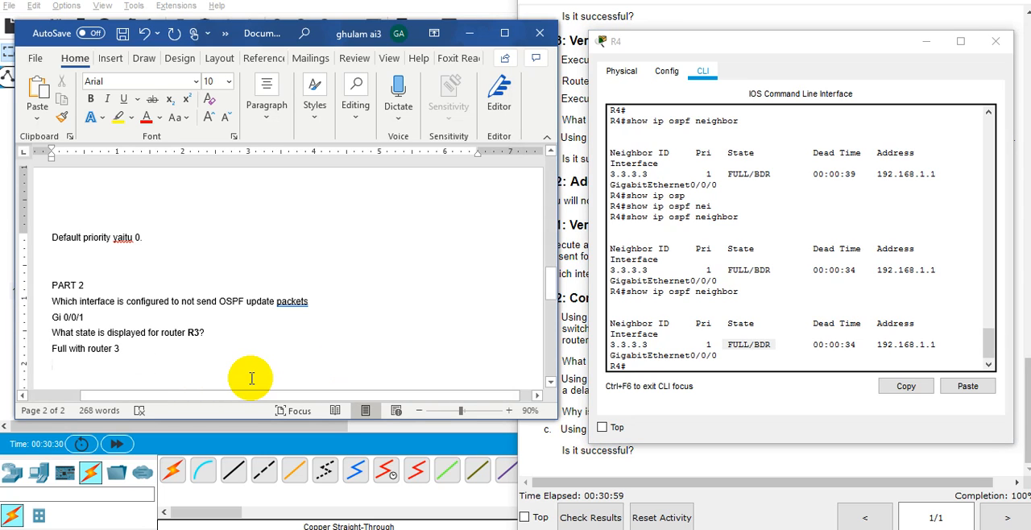
key(ctrl+v)
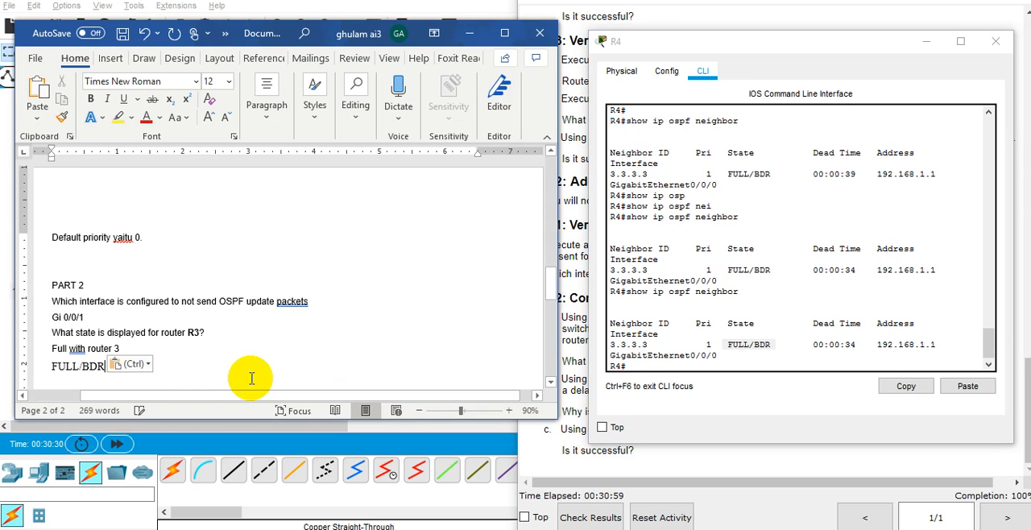
Copy the Step 2b line "Using the show ip ospf neighbor command on R3, determine the state of router R4. There may be" into Word above FULL/BDR.
click(525, 433)
drag(562, 379, 987, 377)
key(ctrl+c)
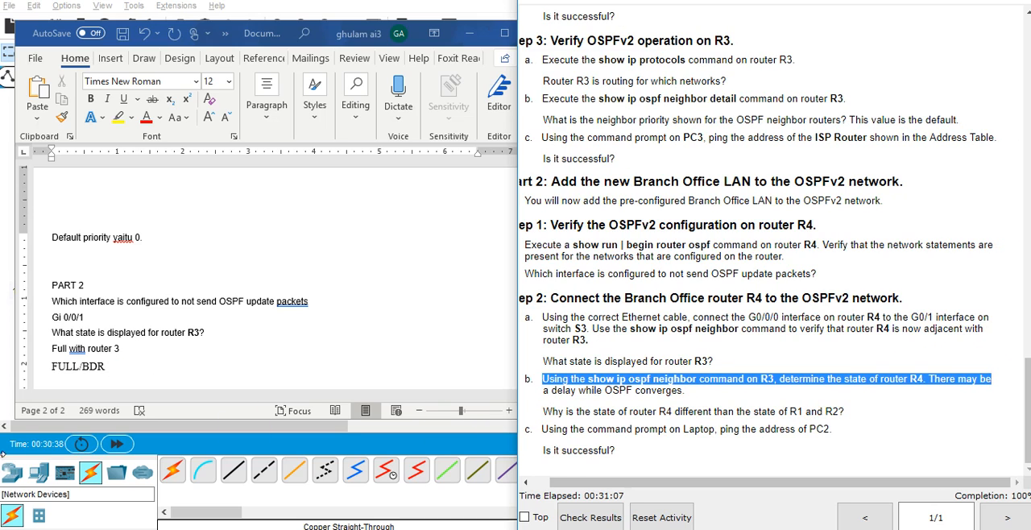
click(145, 353)
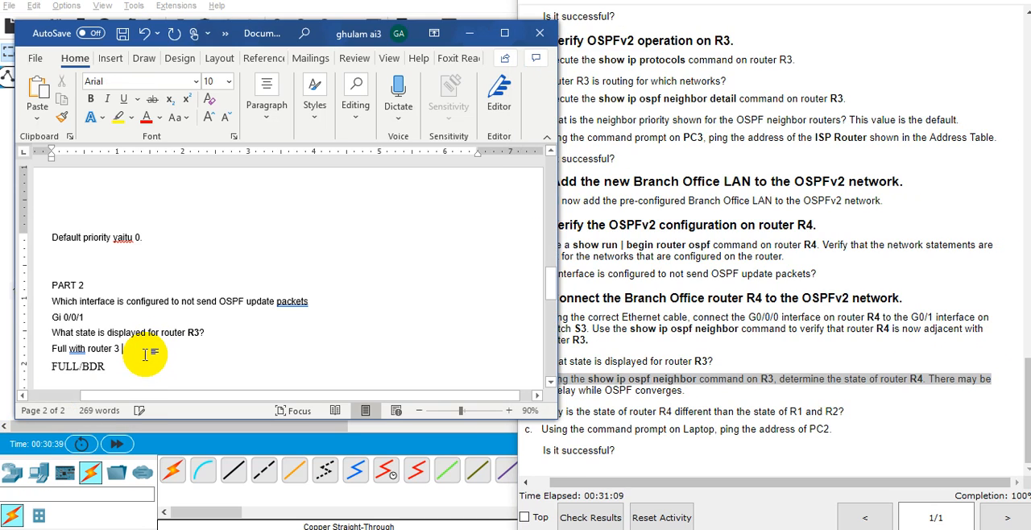
key(Return)
key(ctrl+v)
scroll(338, 338, down, 1)
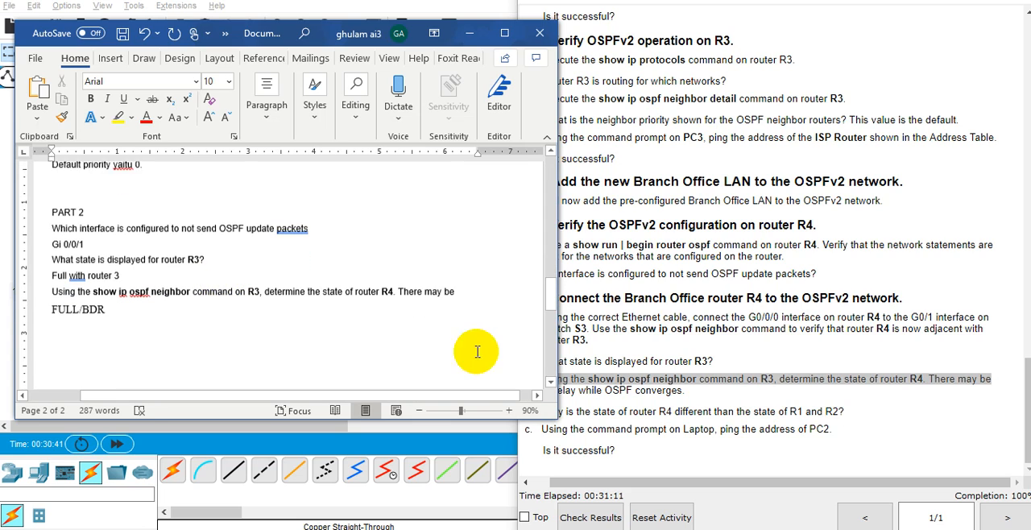
scroll(337, 338, down, 1)
Open router R1's command line from the topology and log in as BranchAdmin with the account password.
click(750, 302)
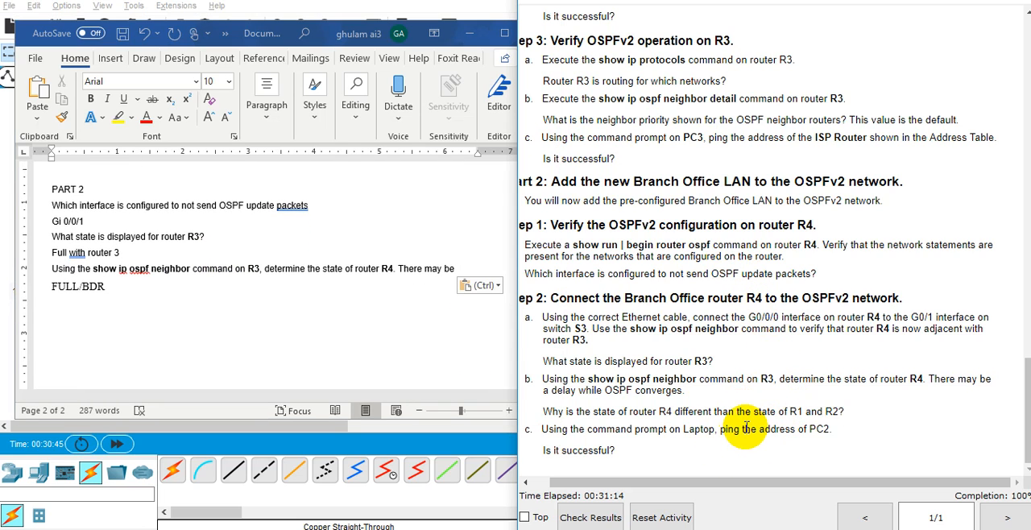
click(8, 327)
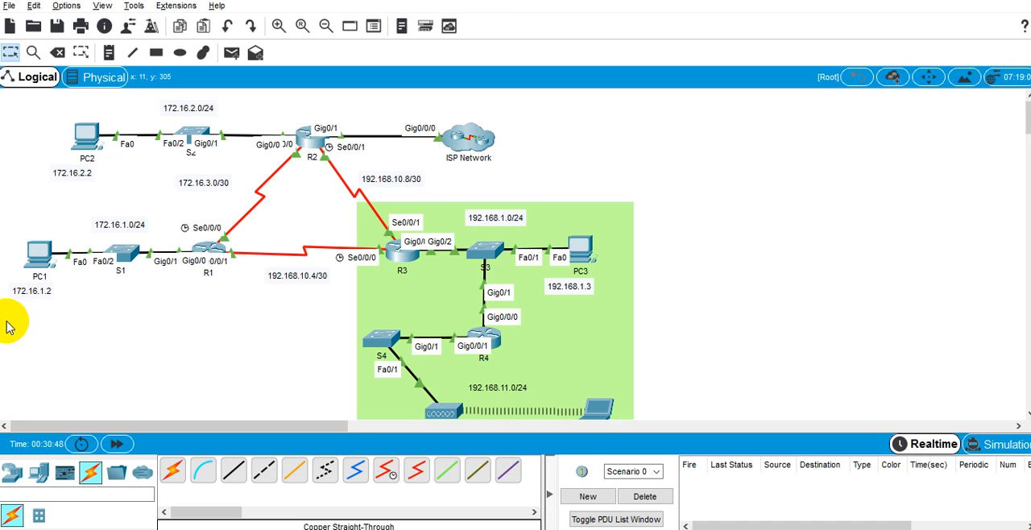
click(217, 252)
key(Return)
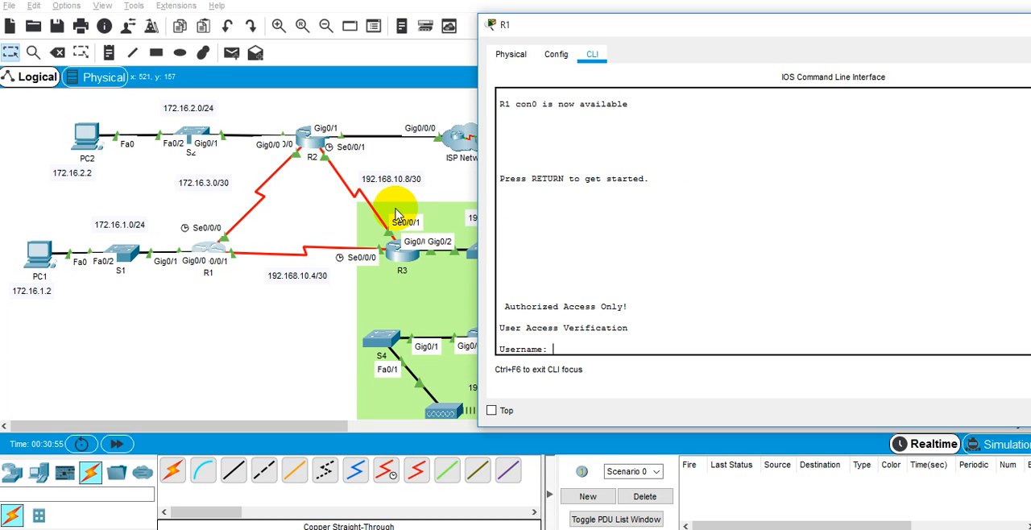
text(BranchAdmin)
key(Return)
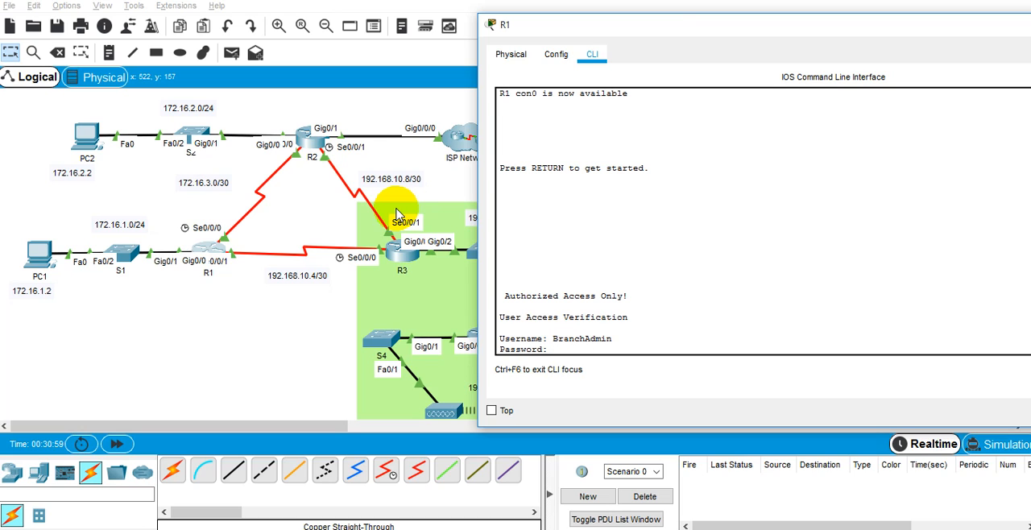
key(Return)
List R1's OSPF neighbors with show ip ospf neighbor.
text(show ip osp)
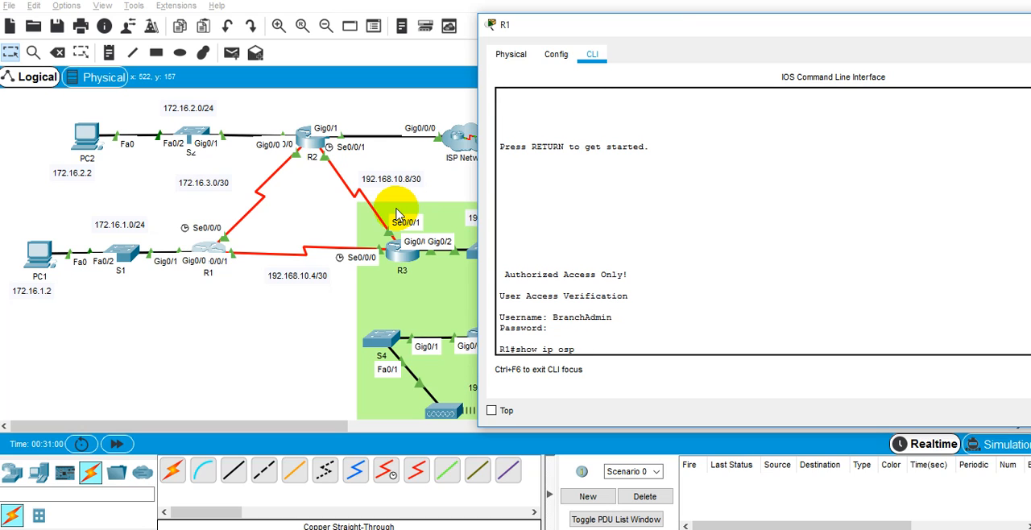
key(Tab)
text(nei)
key(Tab)
key(Return)
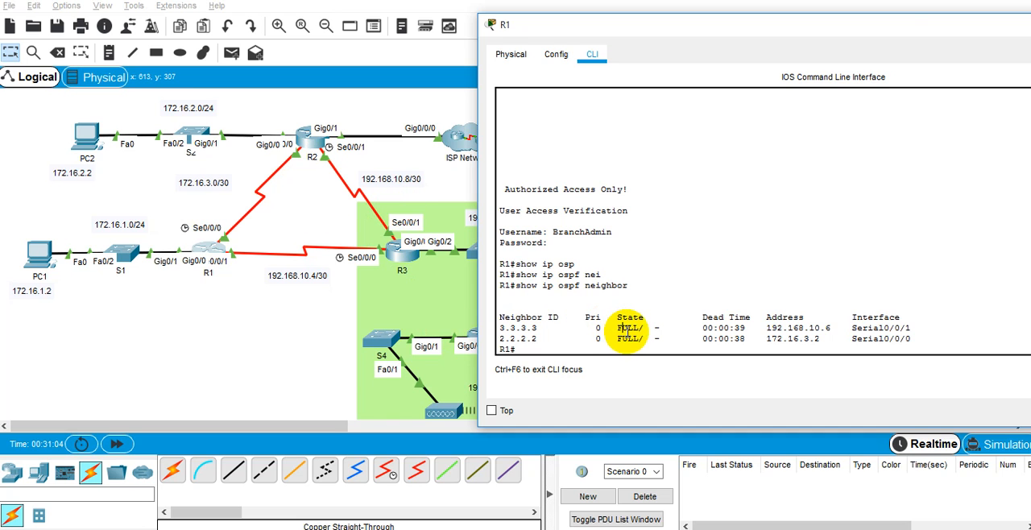
Copy the FULL state of neighbor 2.2.2.2 from R1's output and enter "R1-R2 itu full: FULL" in Word below FULL/BDR.
key(alt+Tab)
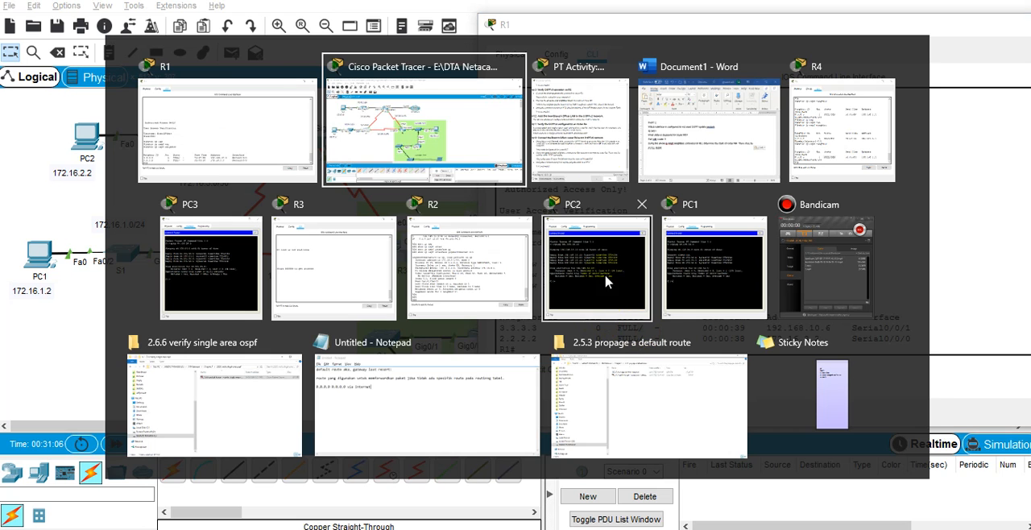
key(alt+Tab)
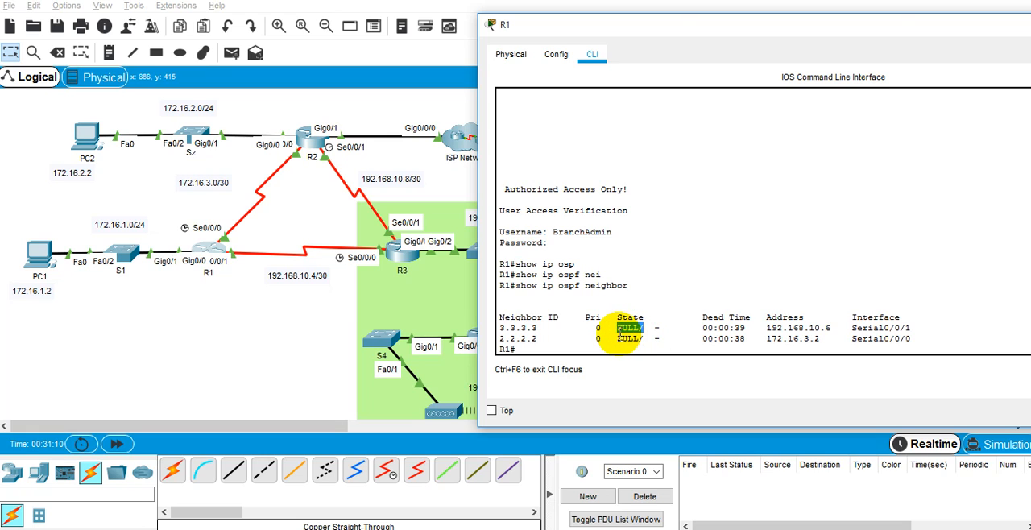
drag(619, 337, 647, 338)
right_click(642, 339)
click(664, 350)
click(644, 529)
click(312, 331)
key(Tab)
text(R-4)
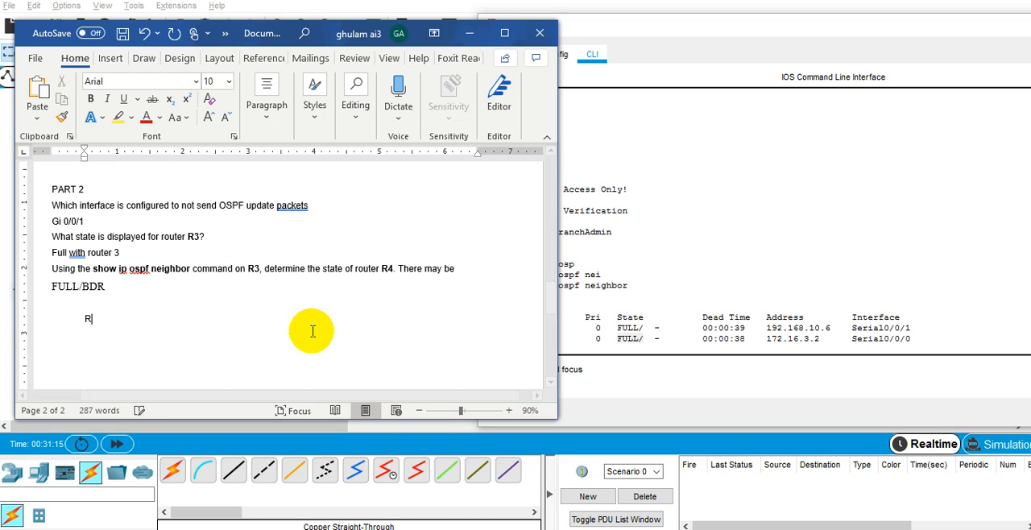
key(BackSpace)
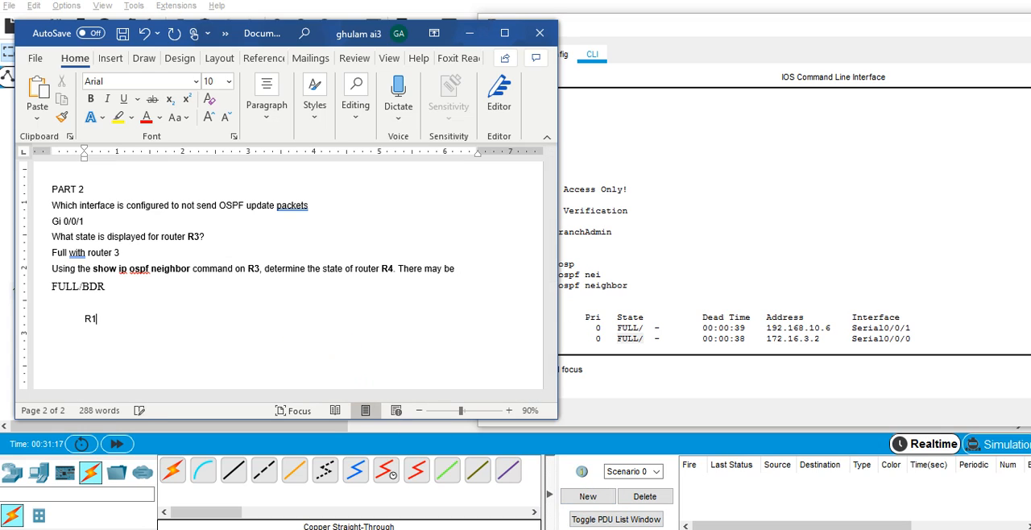
text(R 2:)
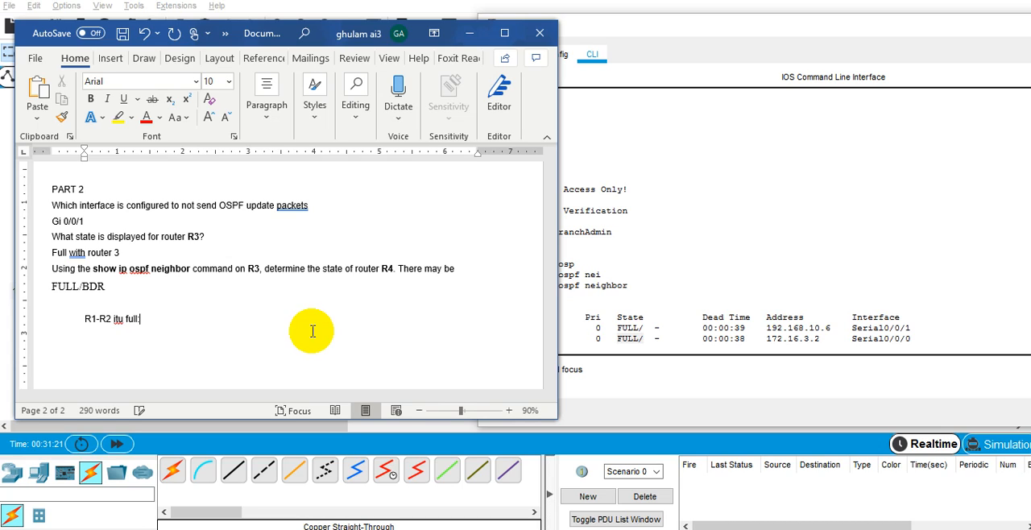
key(ctrl+v)
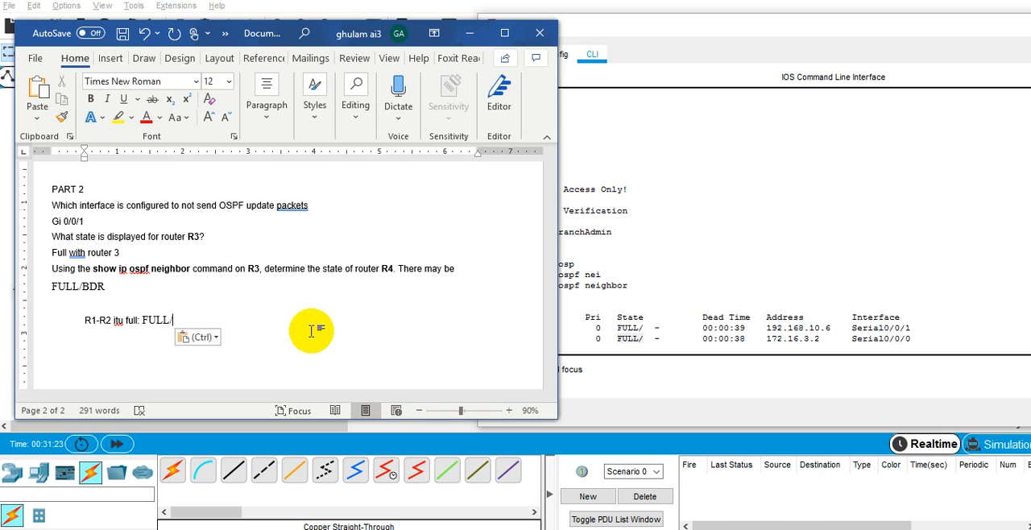
key(BackSpace)
Put the label "R3-R4" in front of FULL/BDR in the Word notes.
key(Up)
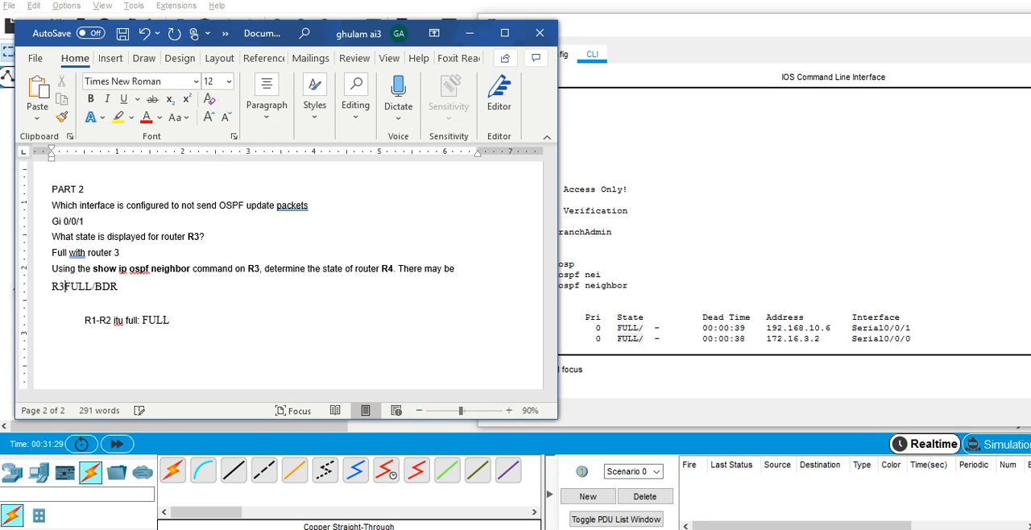
text(R4)
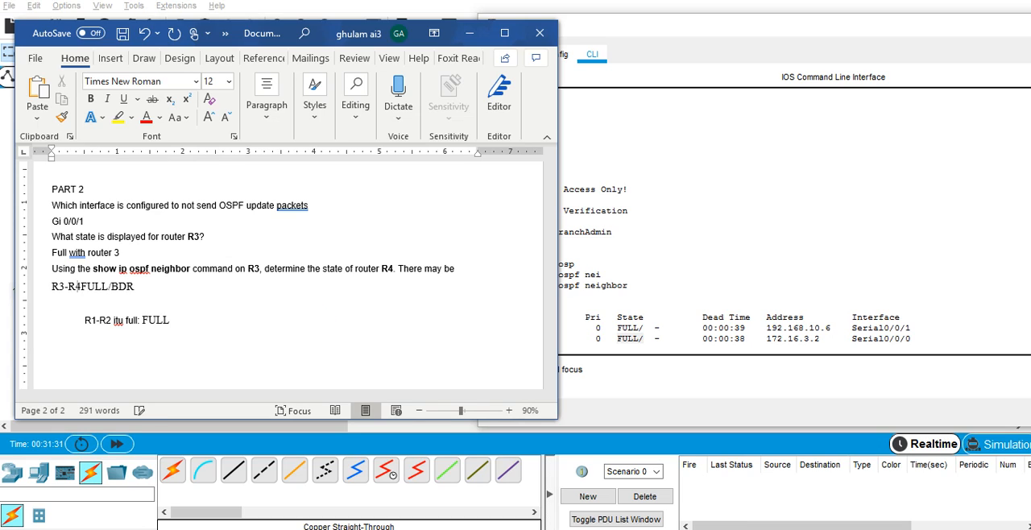
Return to R1's command line and display the OSPF details of its serial link with show ip ospf interface serial 0/0/0.
click(674, 291)
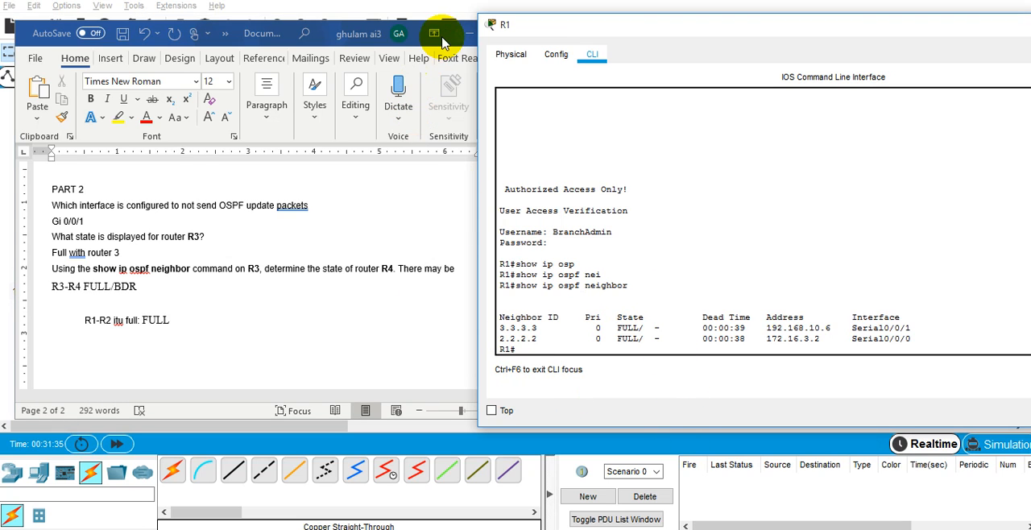
click(468, 33)
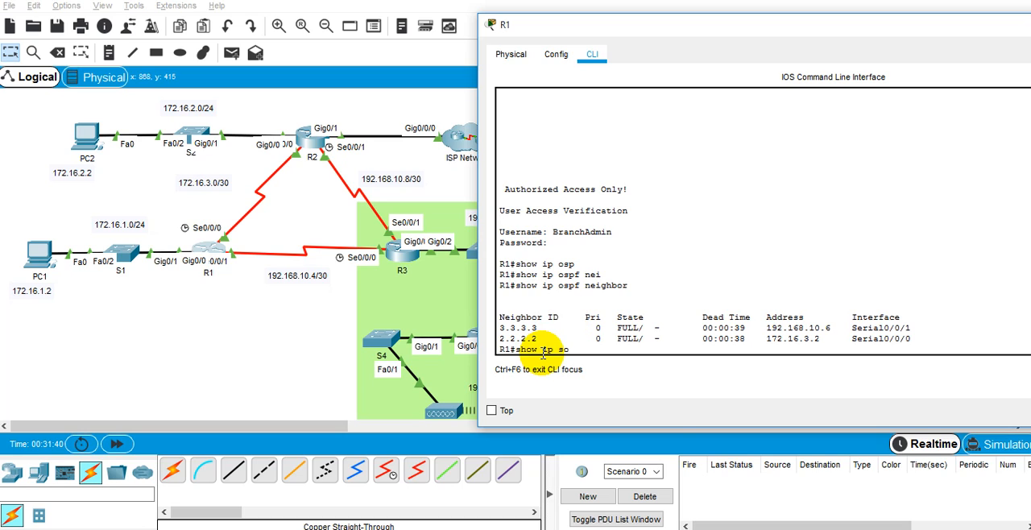
text(p)
key(Tab)
key(Tab)
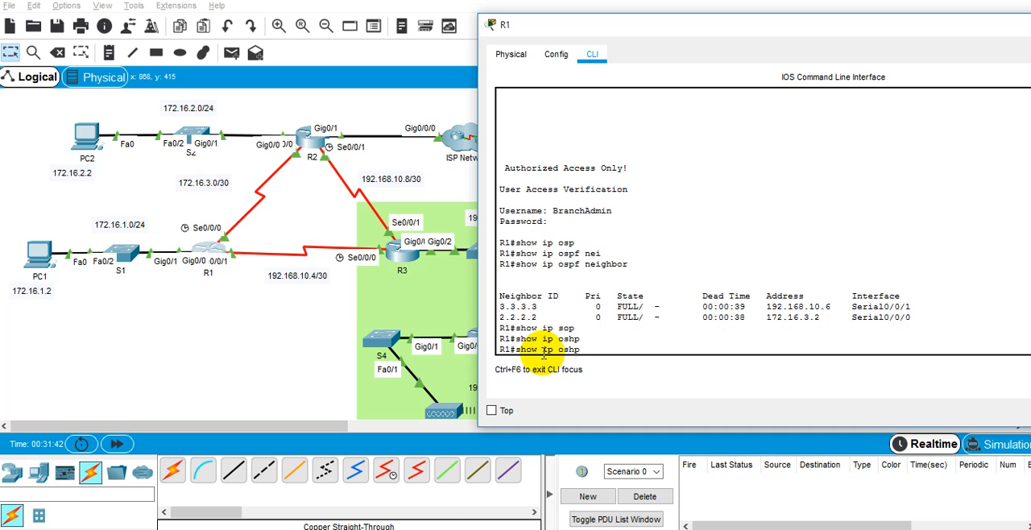
key(Tab)
text(inter)
key(Tab)
text(se)
key(Tab)
text(0/0/)
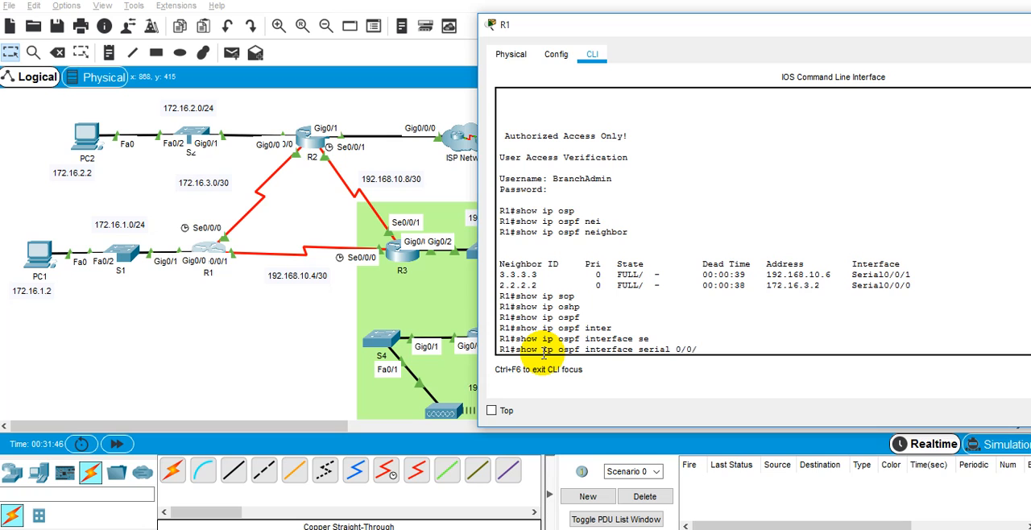
text(0)
key(Return)
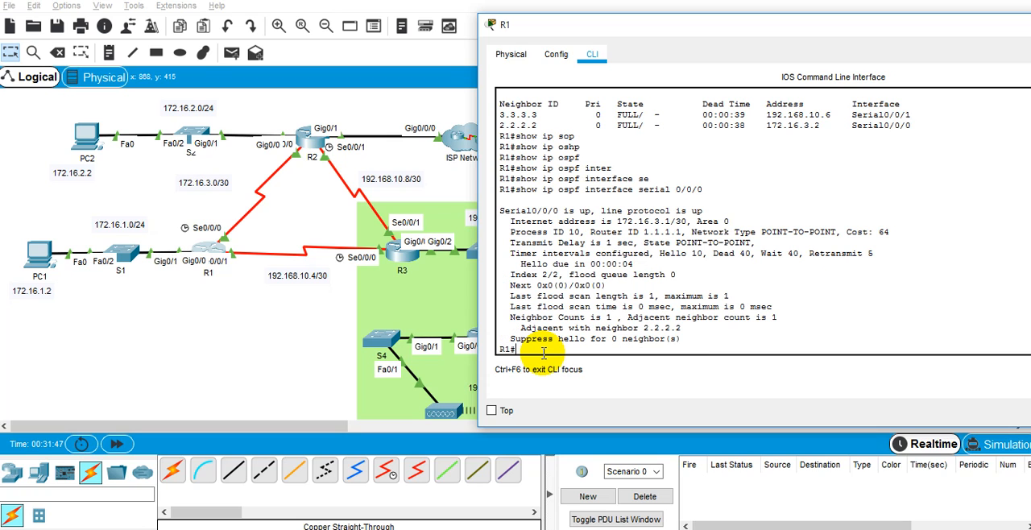
Copy "Network Type POINT-TO-POINT" from R1's output, add a colon after FULL in the Word R1-R2 note, and paste it below.
double_click(656, 243)
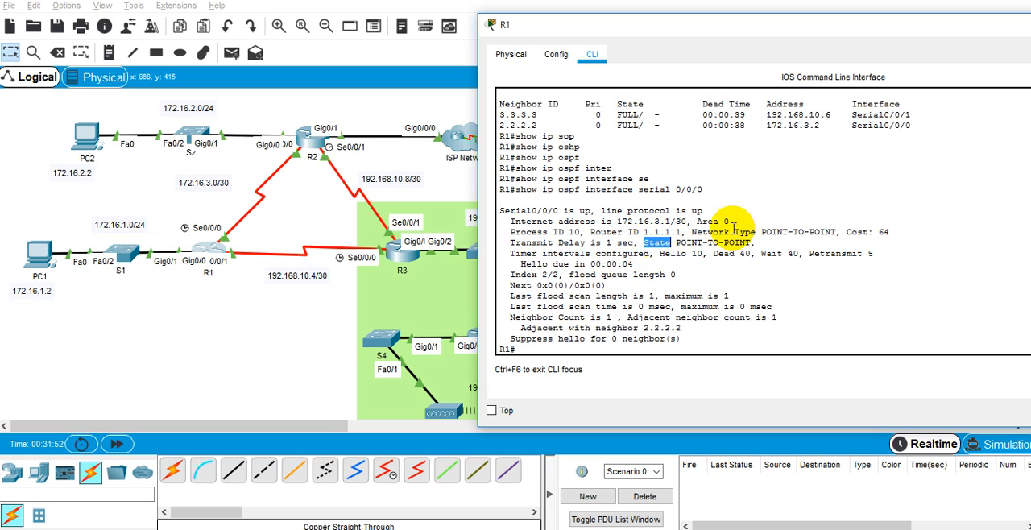
click(697, 228)
drag(692, 229, 835, 233)
right_click(835, 233)
click(844, 241)
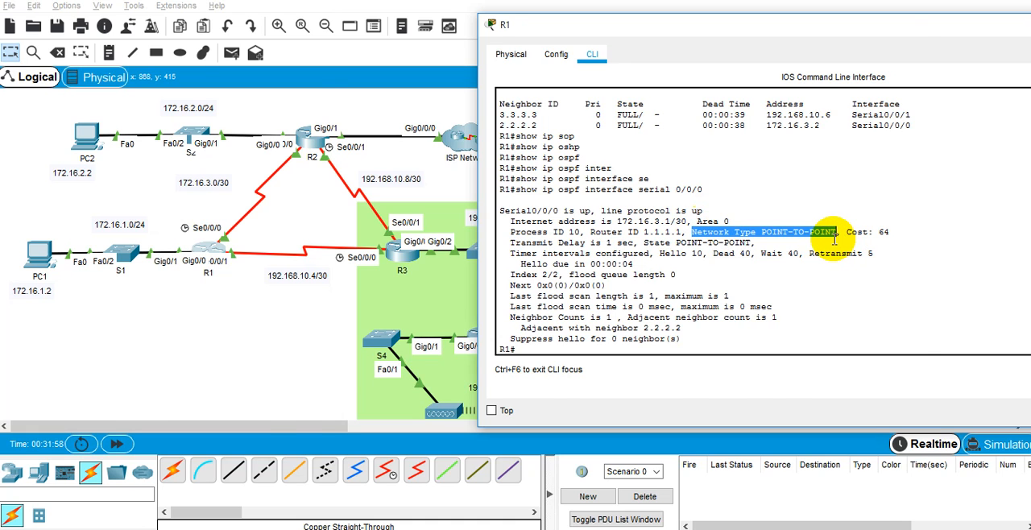
key(alt+Tab)
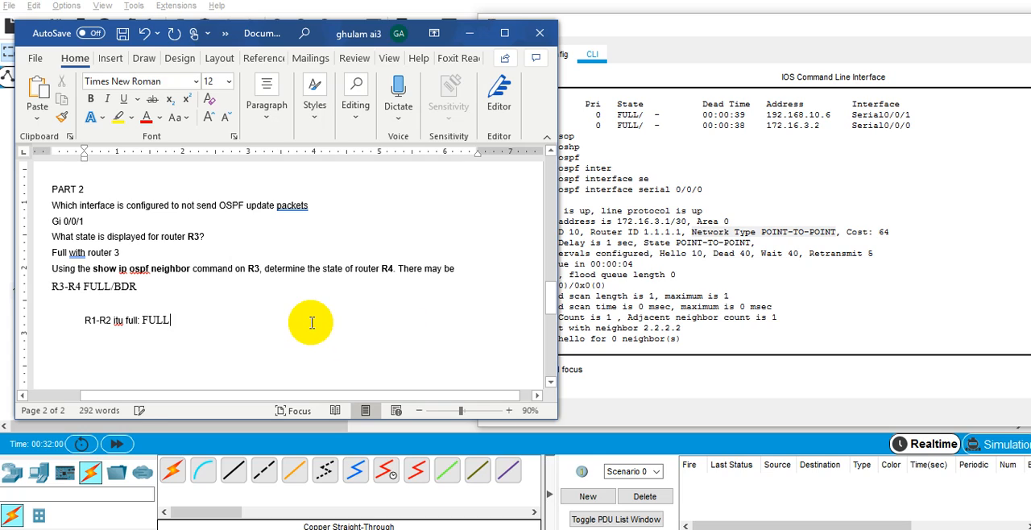
text(:)
key(Return)
key(ctrl+v)
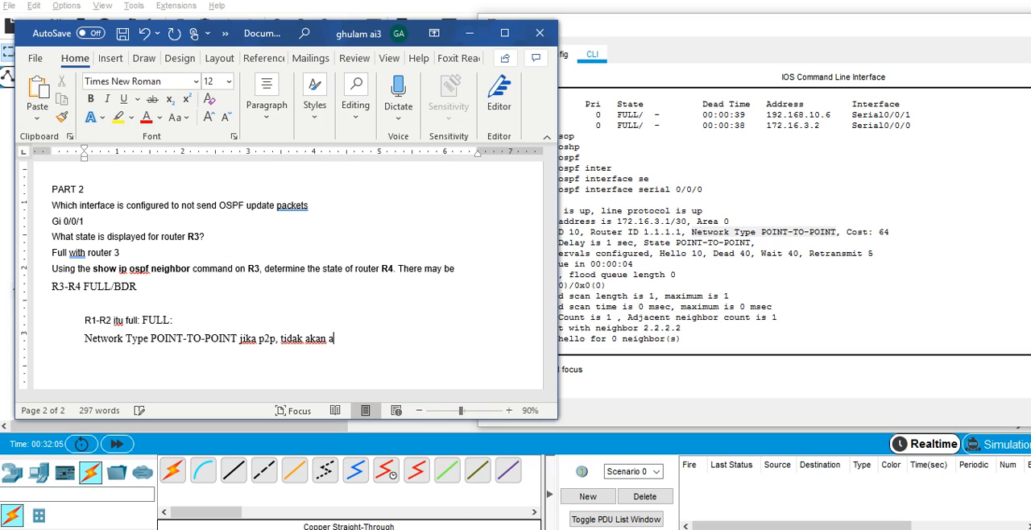
Complete the POINT-TO-POINT line in Word with "jika p2p, tidak aka nada pemililhan DR dan BDR".
text(l)
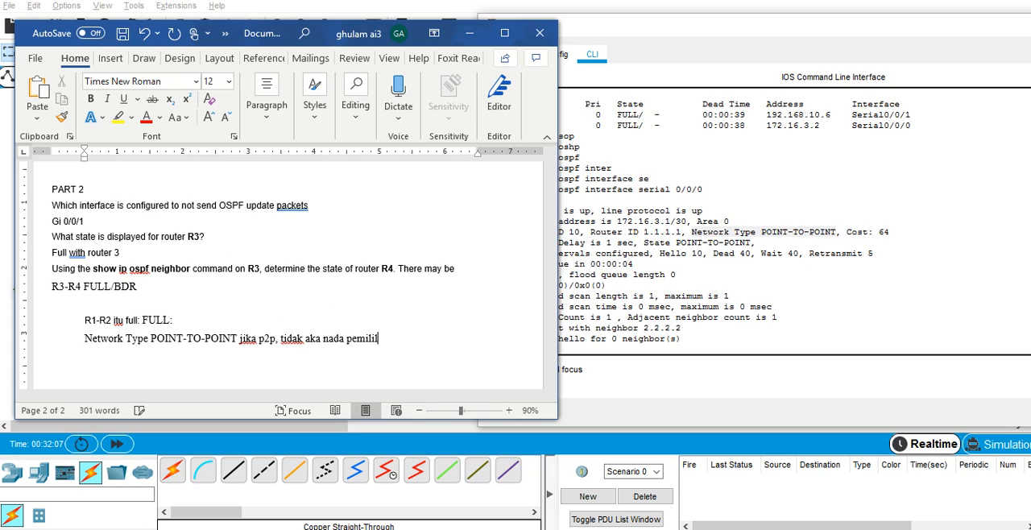
text(ihan DR dan BDR)
key(BackSpace)
text(DR)
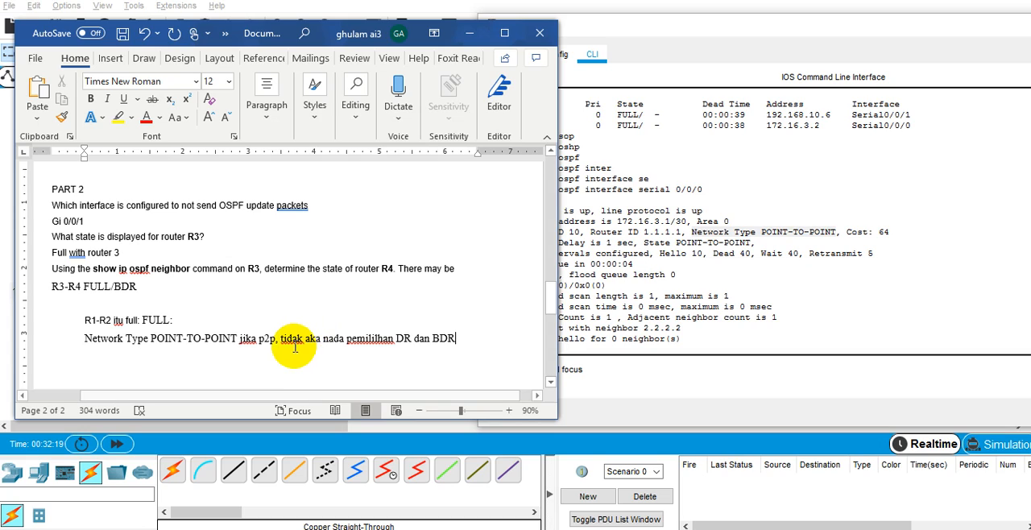
Open R4's command line from the topology and list the options of show ip ospf neighbor with ?
click(9, 346)
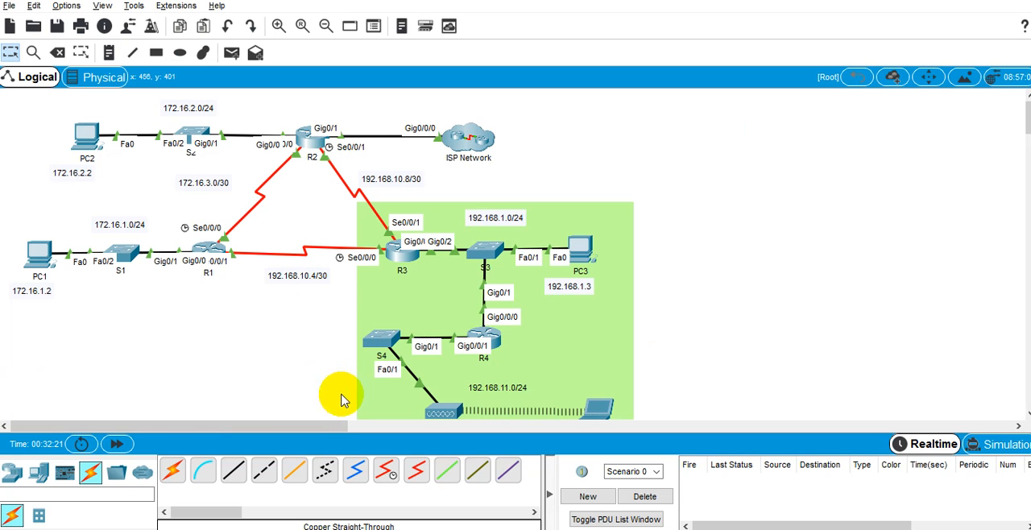
mouse_move(488, 257)
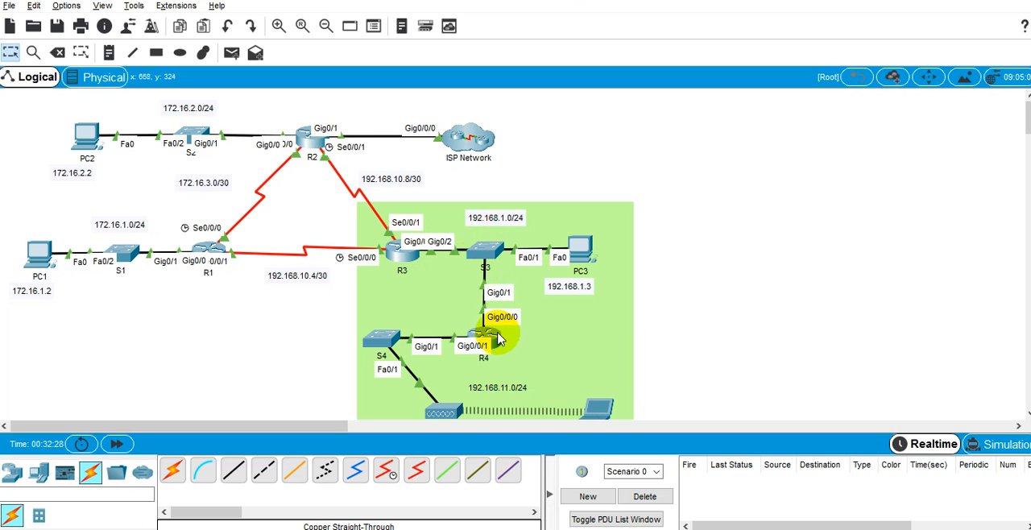
mouse_move(499, 339)
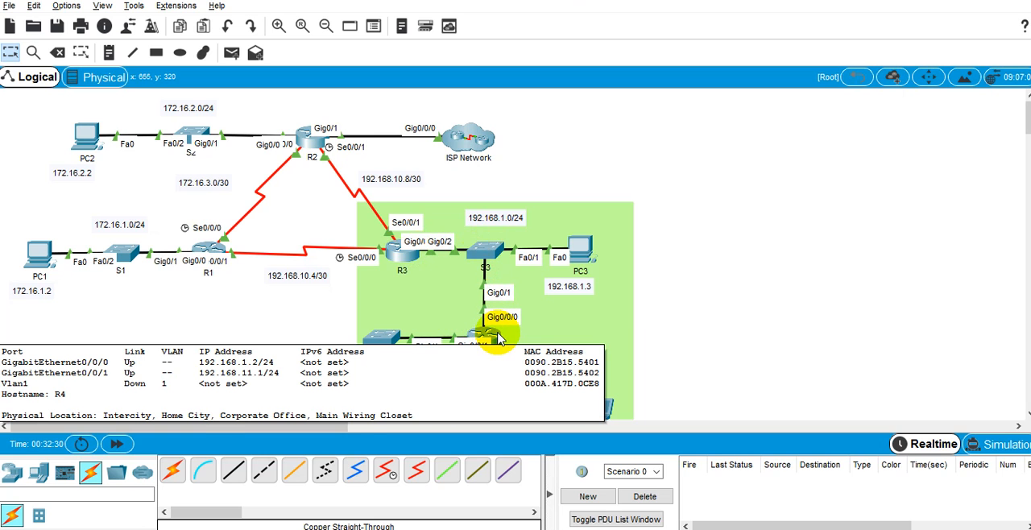
click(498, 342)
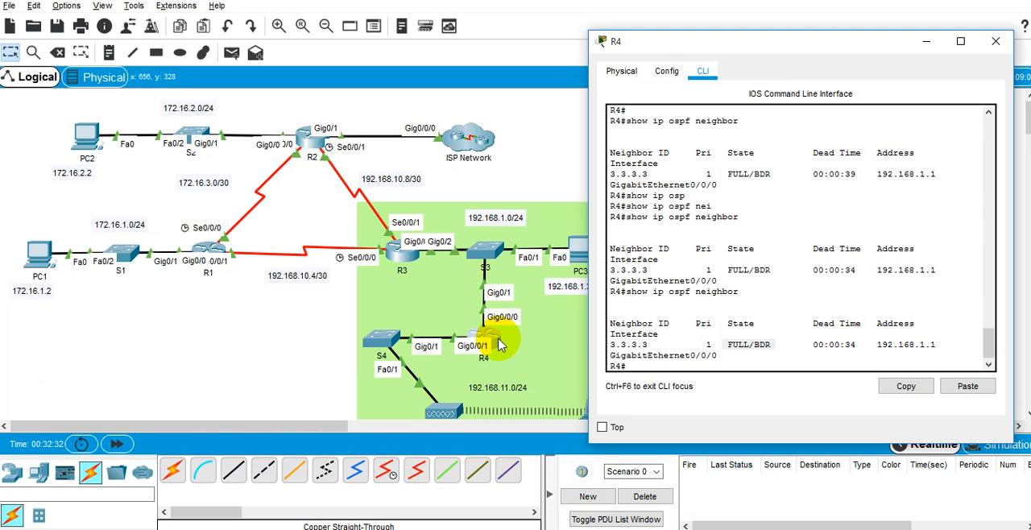
key(Return)
key(Return)
key(Return)
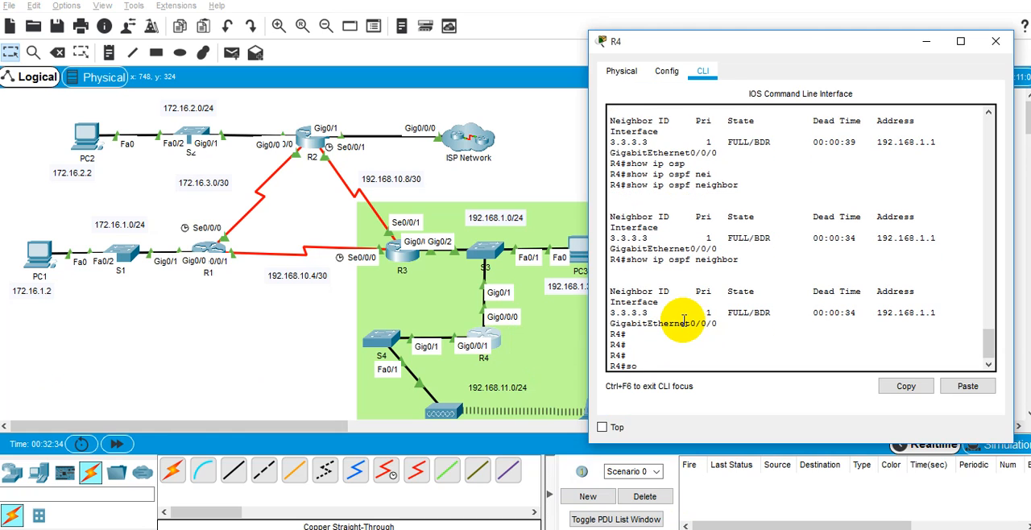
text(show ip osp)
key(Tab)
text(nei)
key(Tab)
text(?)
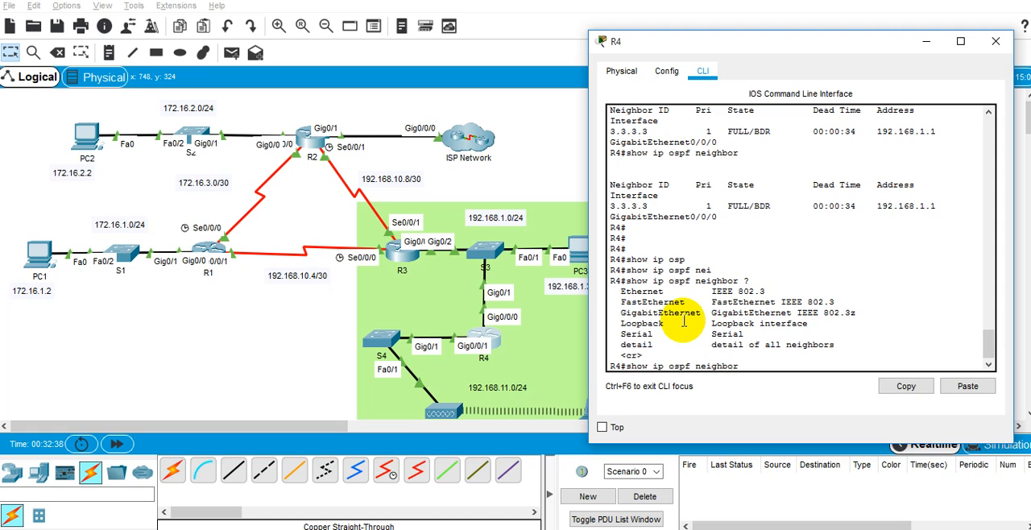
text(inter)
Display the OSPF details of R4's link with show ip ospf interface gigabitEthernet 0/0/0.
key(Tab)
key(BackSpace)
key(BackSpace)
key(BackSpace)
key(BackSpace)
key(BackSpace)
key(BackSpace)
key(BackSpace)
key(BackSpace)
key(BackSpace)
key(BackSpace)
key(BackSpace)
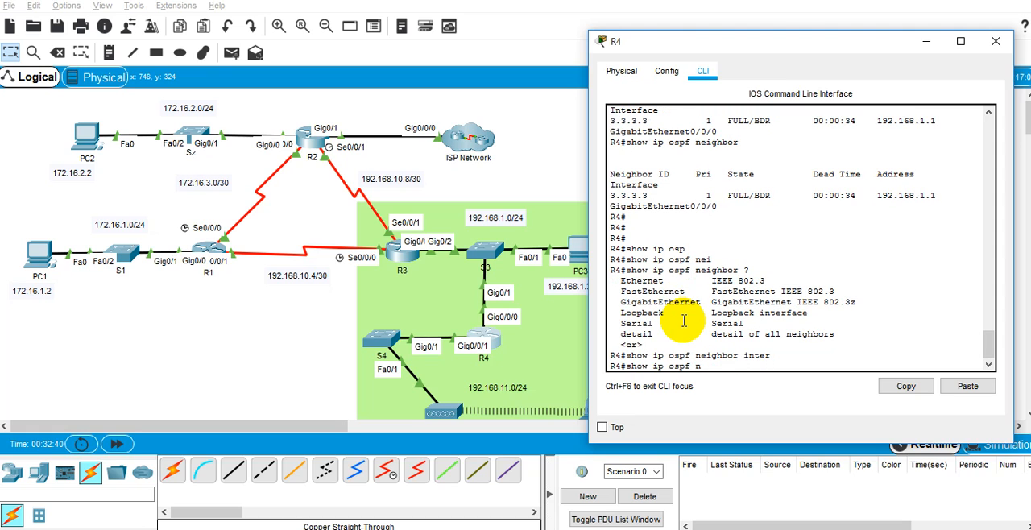
text(inte)
key(Tab)
text(gi)
key(Tab)
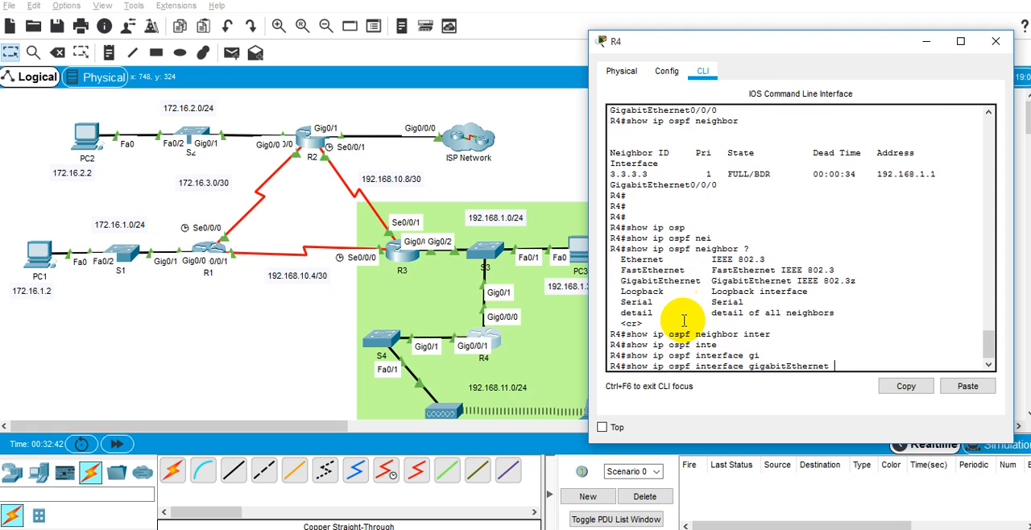
text(0/0/0)
key(Return)
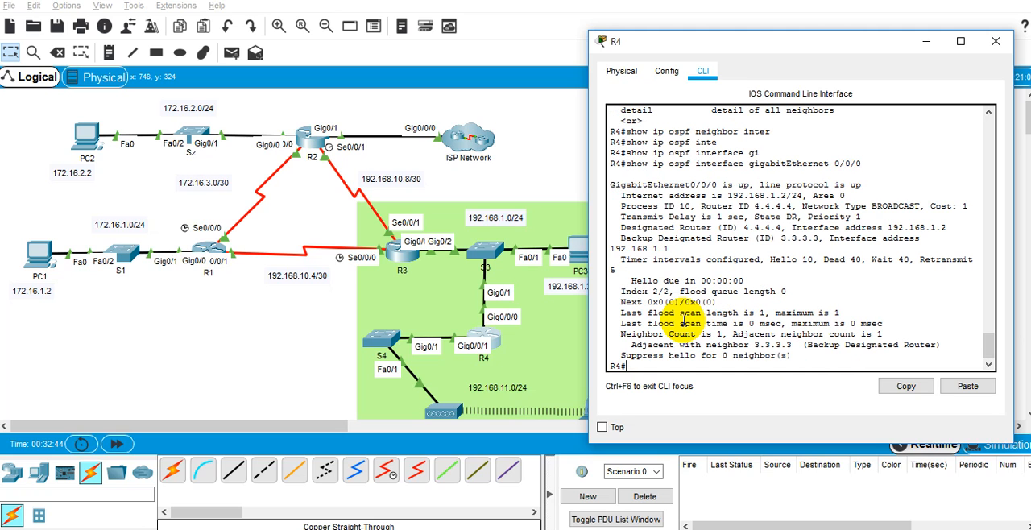
Copy "Network Type BROADCAST," from R4's output and paste it into Word below R3-R4 FULL/BDR.
drag(802, 207, 926, 206)
right_click(927, 207)
click(928, 213)
key(alt+Tab)
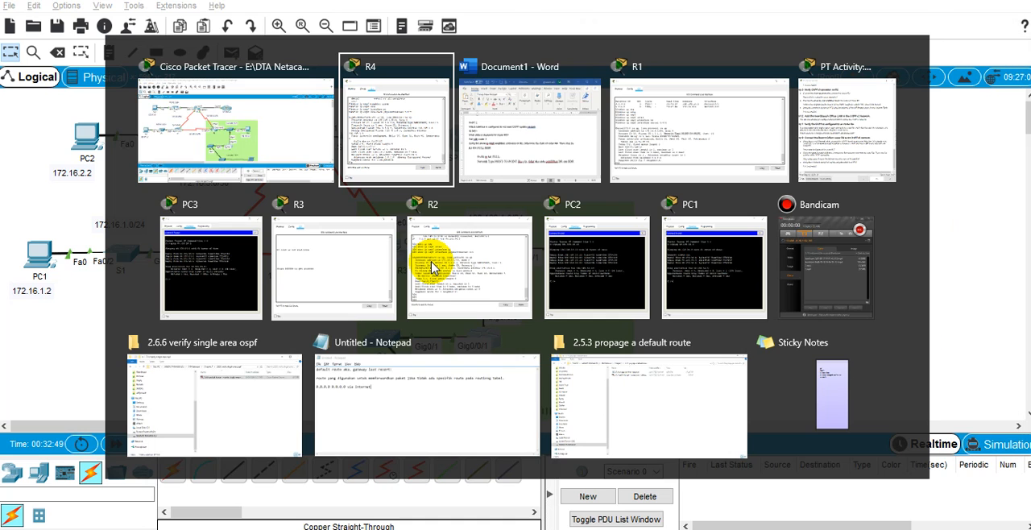
key(Tab)
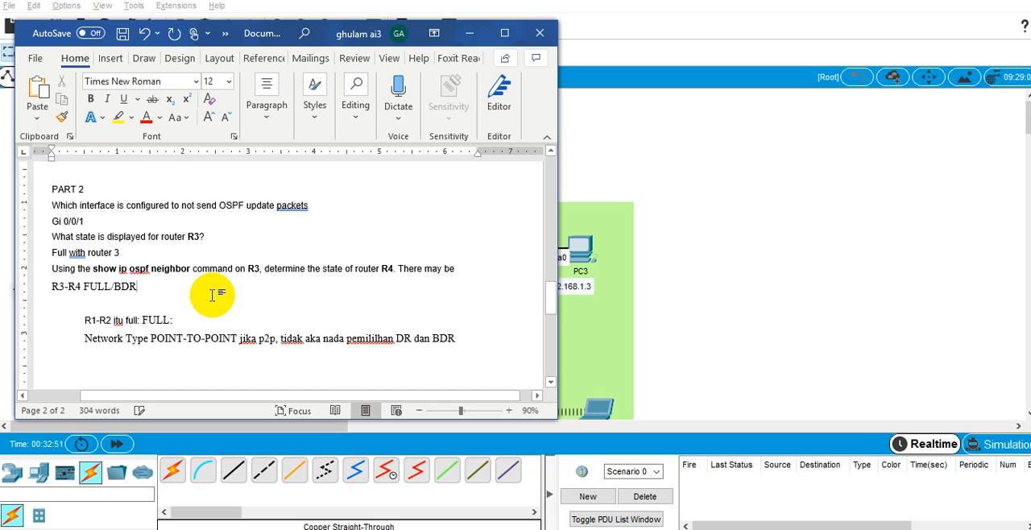
key(Return)
key(ctrl+v)
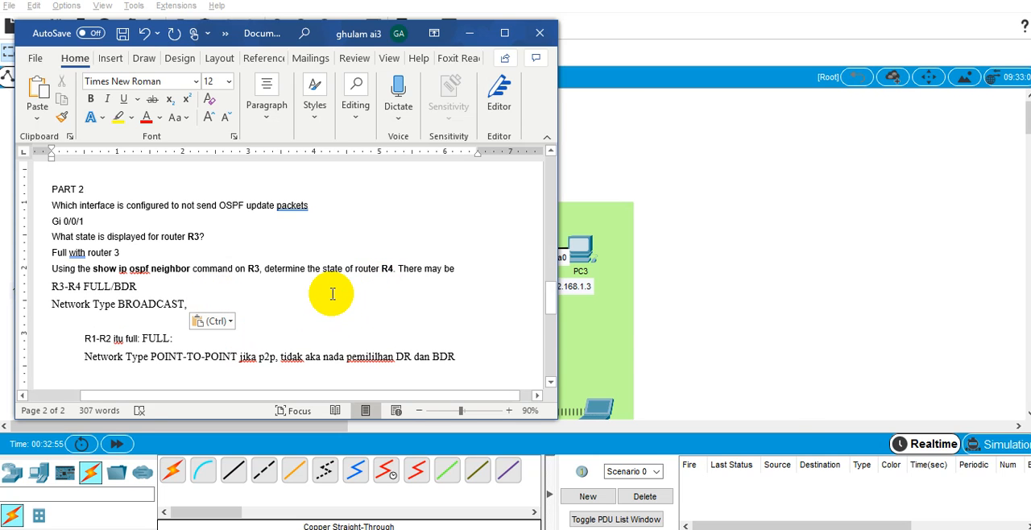
Review R4's neighbor state and interface details alongside the DR and BDR note in Word.
key(alt+Tab)
key(Tab)
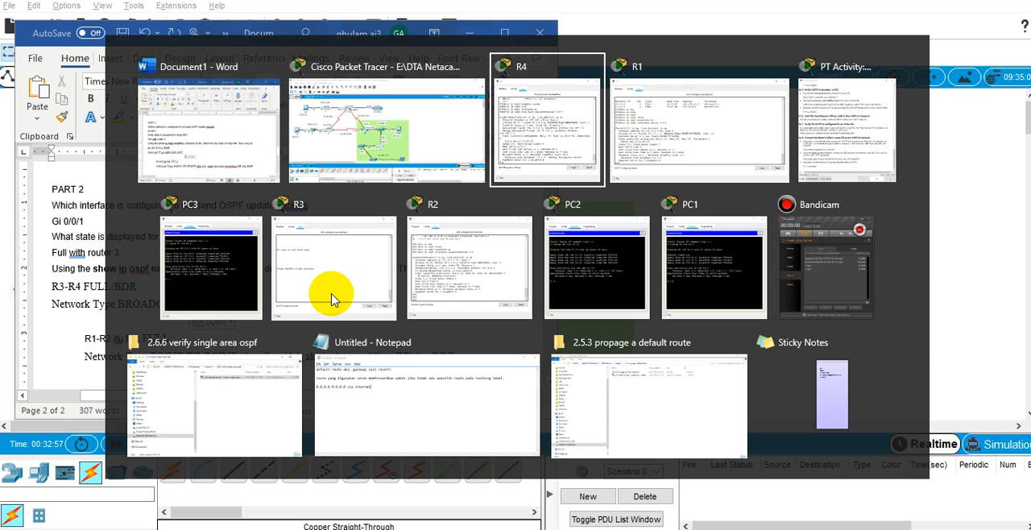
scroll(737, 242, up, 5)
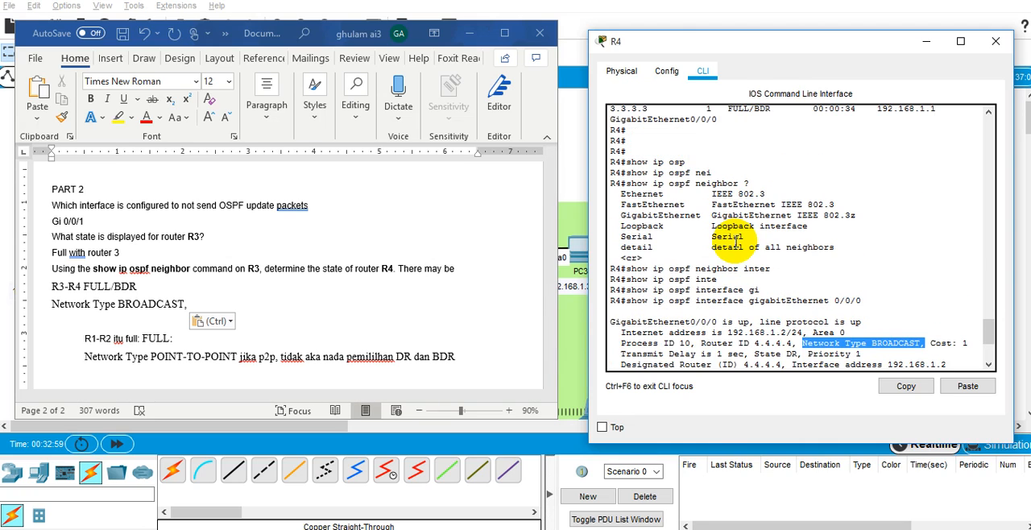
scroll(733, 240, up, 3)
triple_click(757, 199)
click(754, 200)
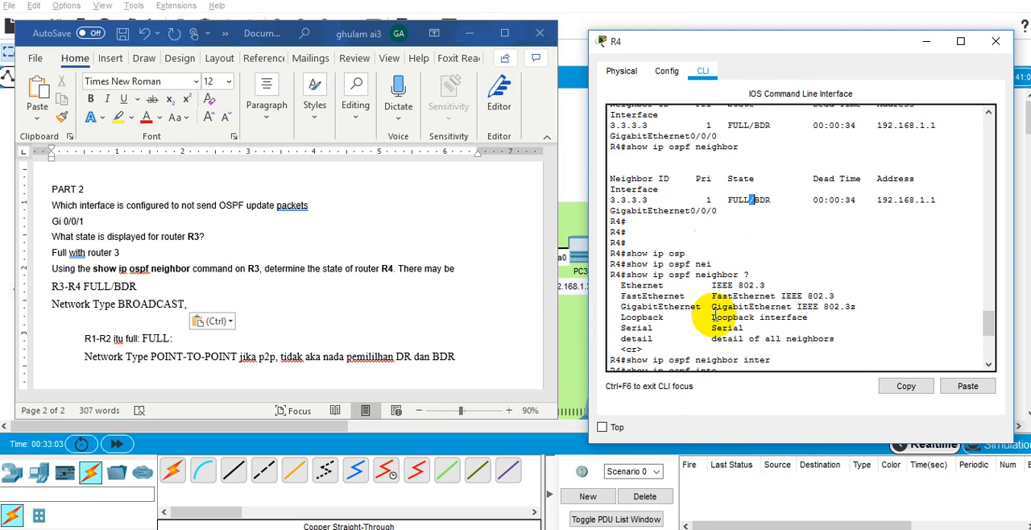
scroll(714, 317, down, 8)
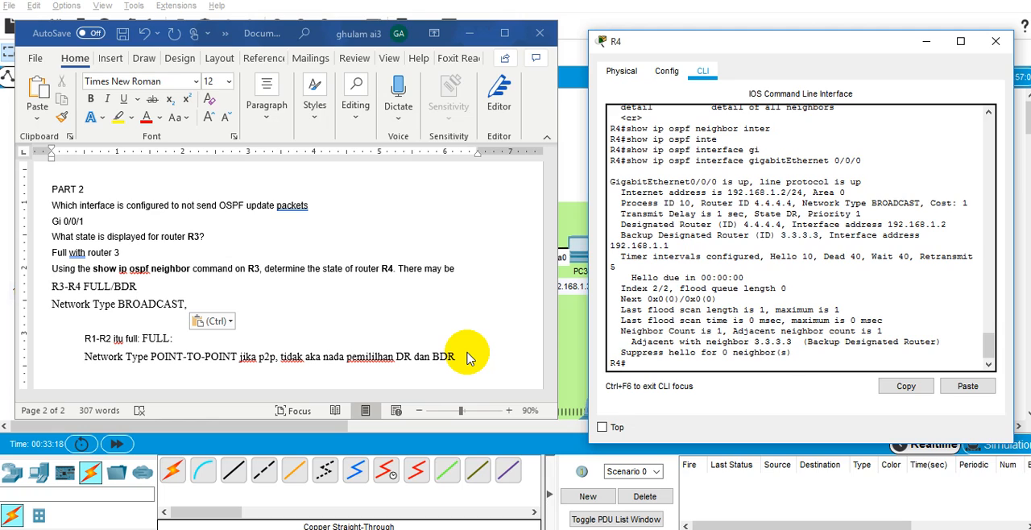
double_click(405, 364)
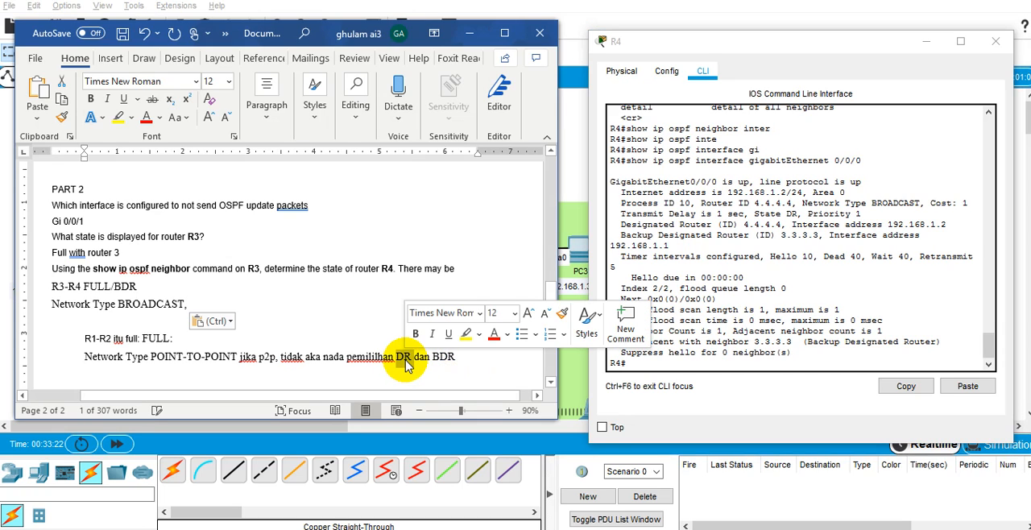
click(405, 364)
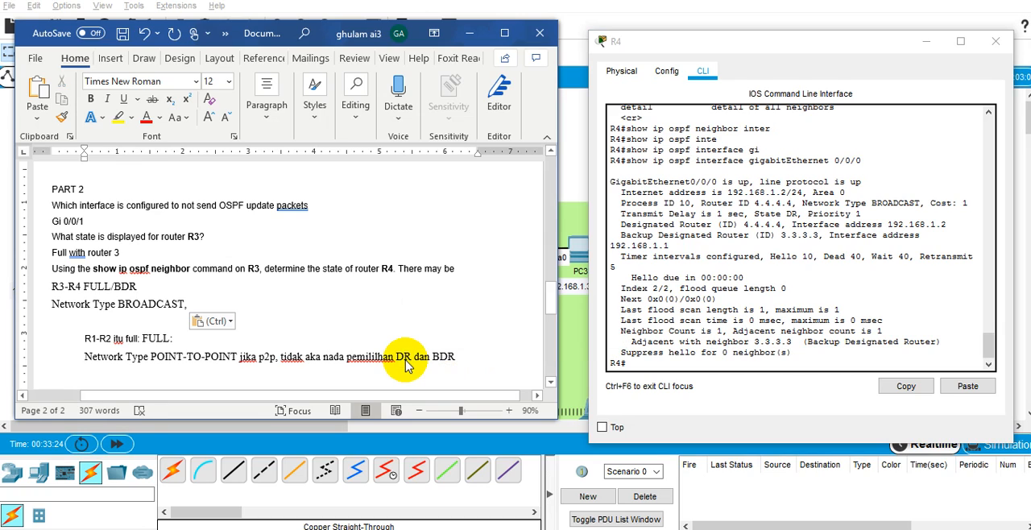
Check the remaining tasks of Part 2, Step 2 in the lab instructions and return to the topology.
click(570, 132)
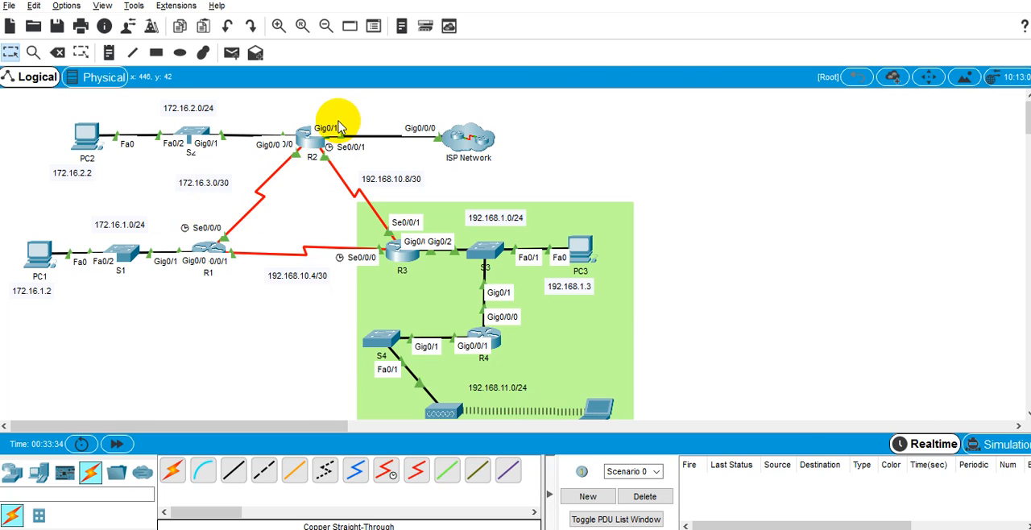
key(alt+Tab)
key(alt+Tab)
key(alt+Tab)
key(alt+Tab)
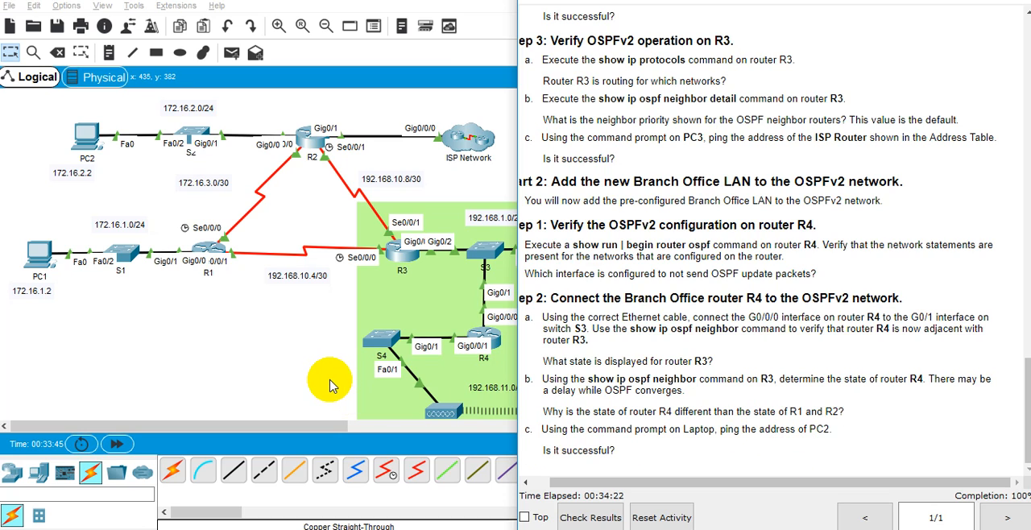
click(305, 345)
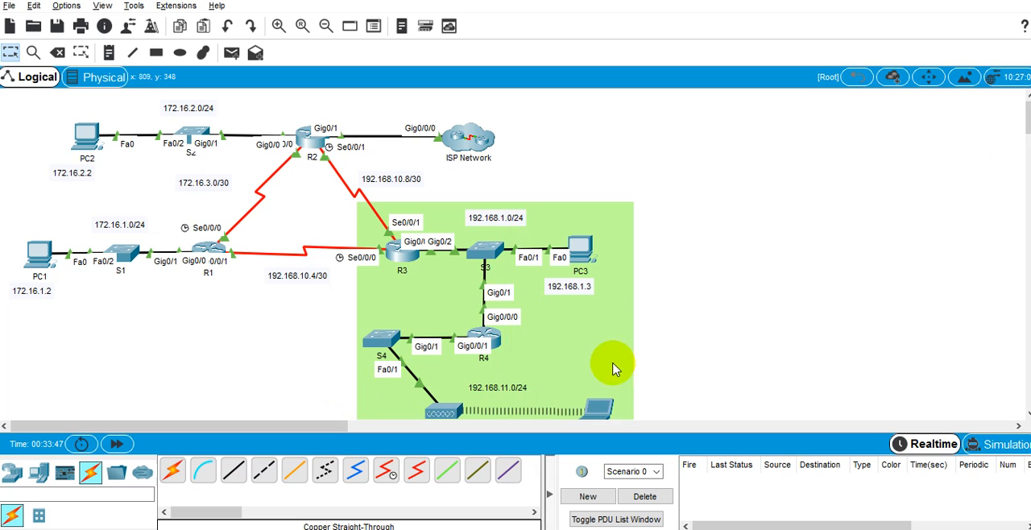
Open the Command Prompt on the Laptop in the branch office LAN.
click(604, 409)
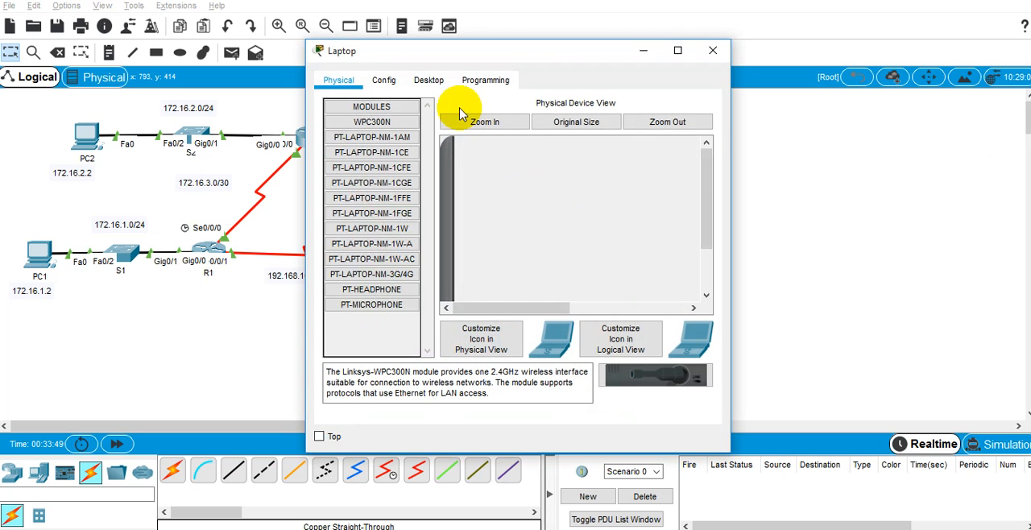
click(422, 85)
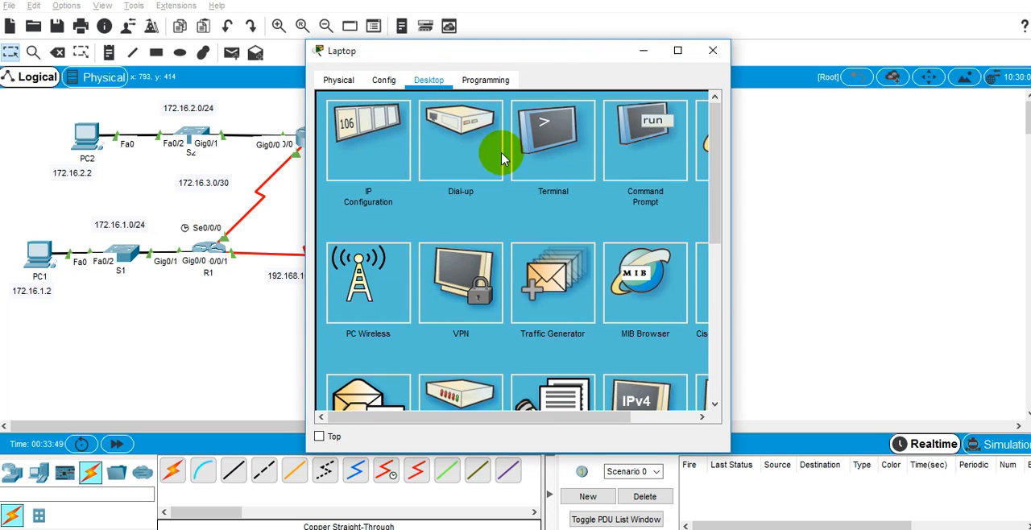
click(641, 156)
Look up PC2's IP address in the lab's Addressing Table and ping 172.162.2.2 from the Laptop's command prompt.
click(695, 529)
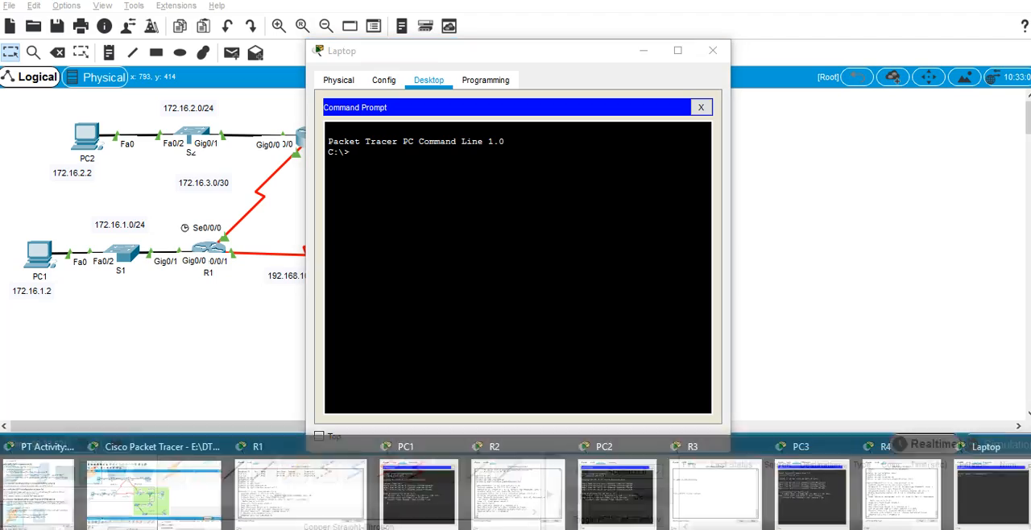
click(49, 487)
scroll(887, 157, up, 10)
scroll(886, 157, up, 10)
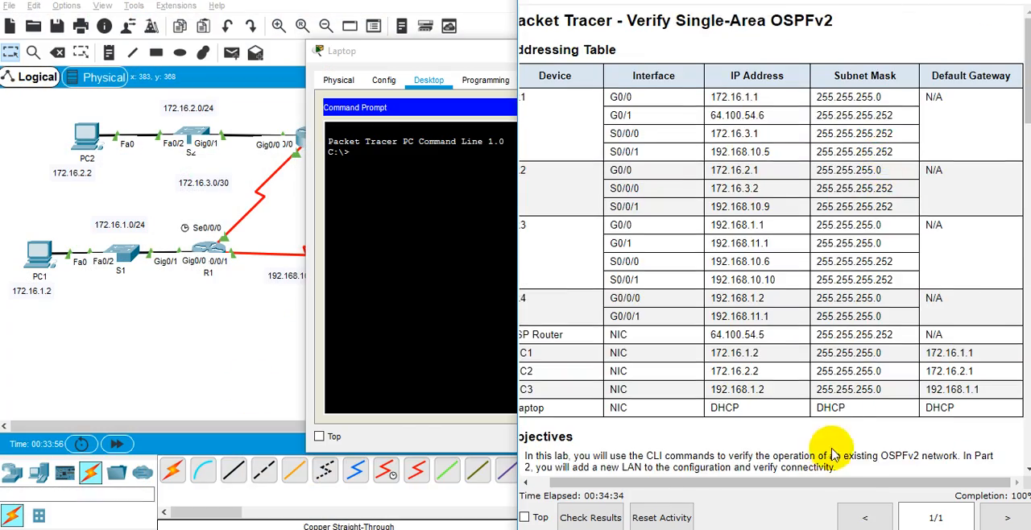
drag(802, 483, 698, 511)
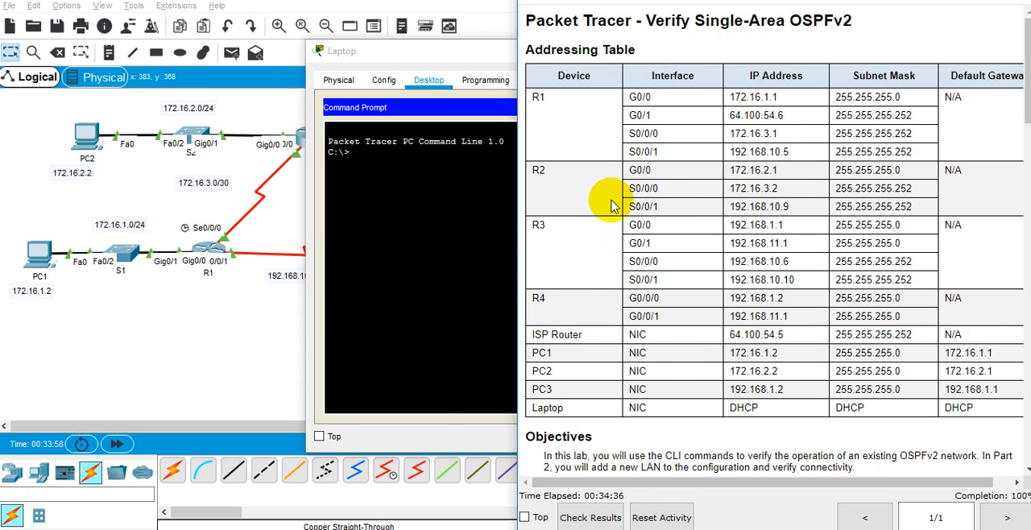
double_click(762, 370)
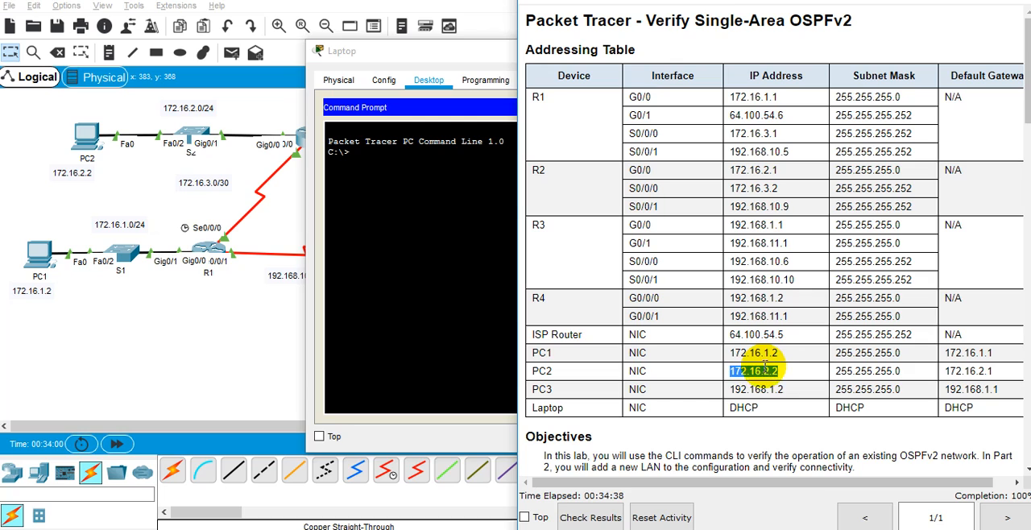
click(461, 288)
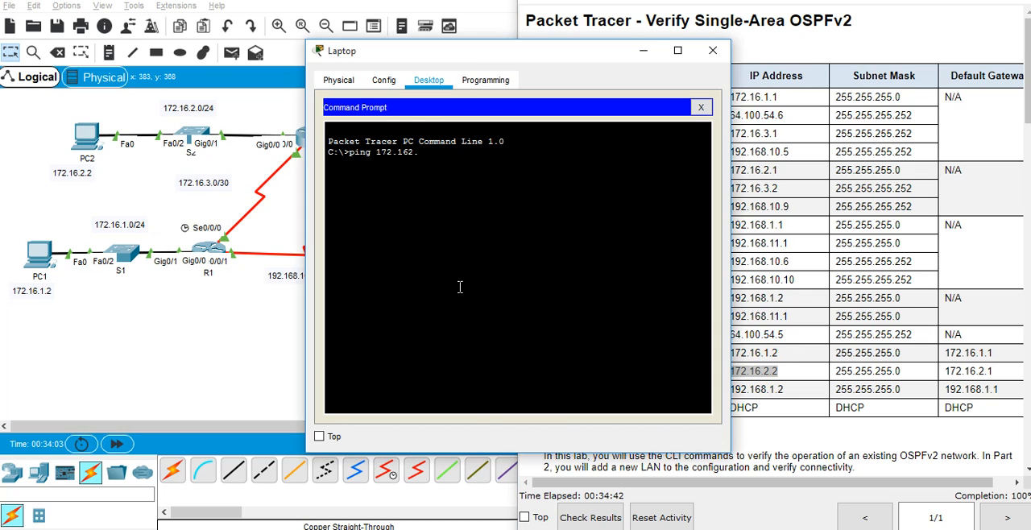
key(Return)
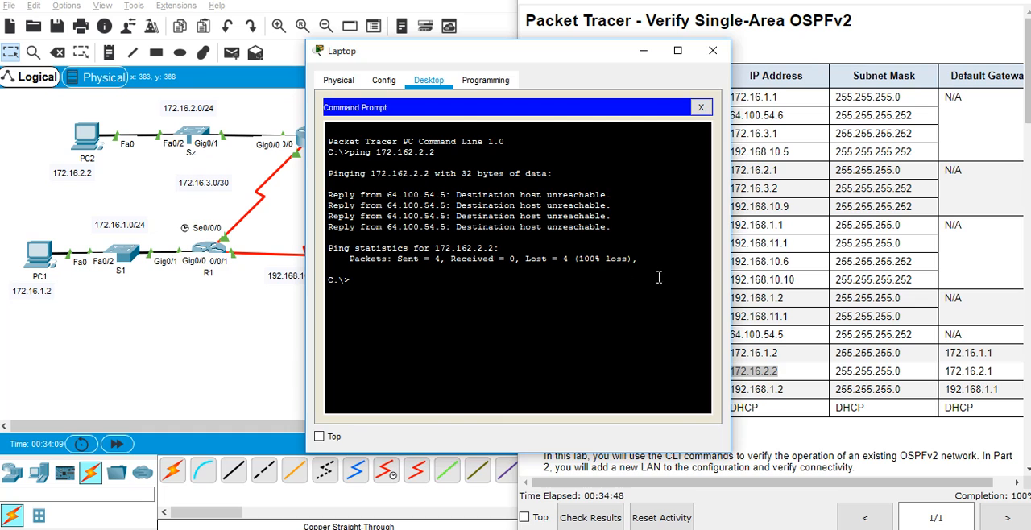
Ping PC2 at 172.16.2.2 from the Laptop's command prompt.
click(853, 246)
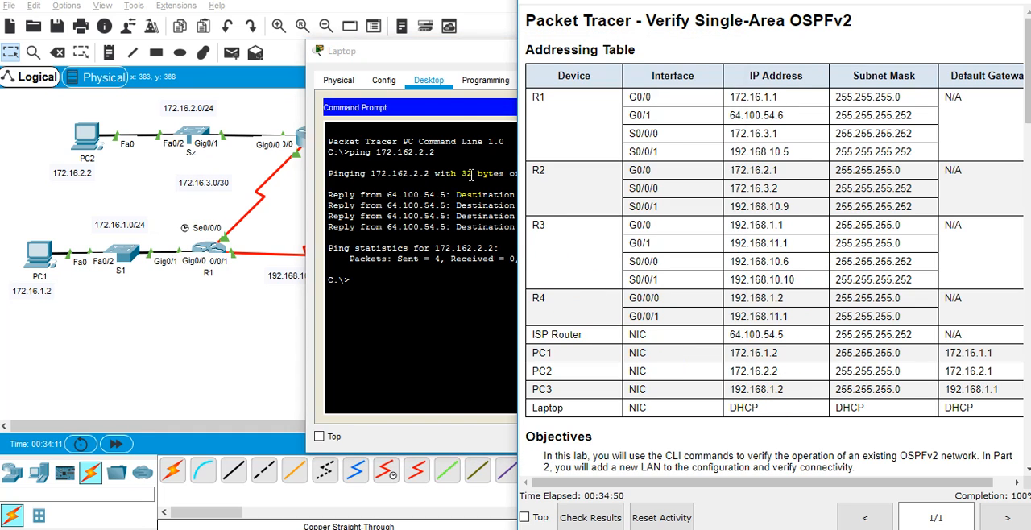
click(451, 260)
key(Up)
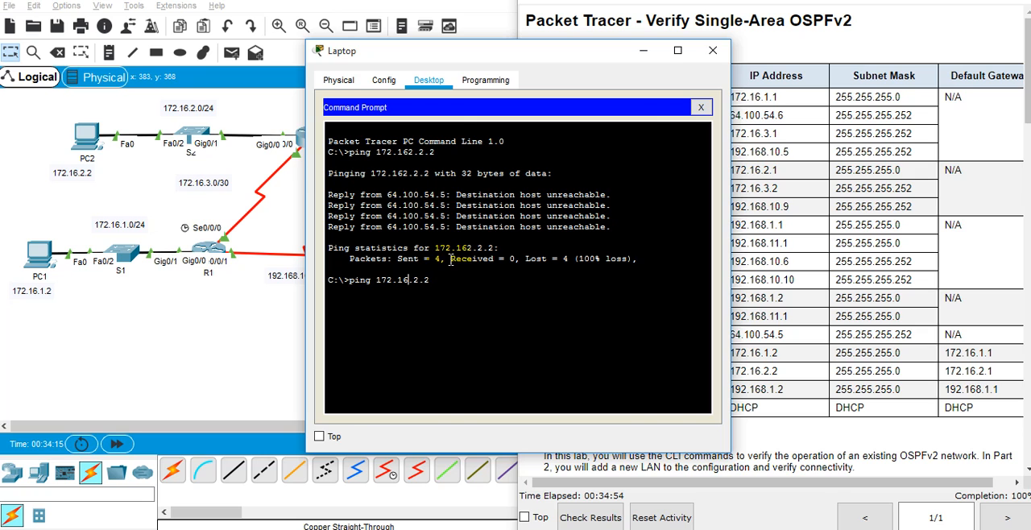
key(Return)
click(750, 266)
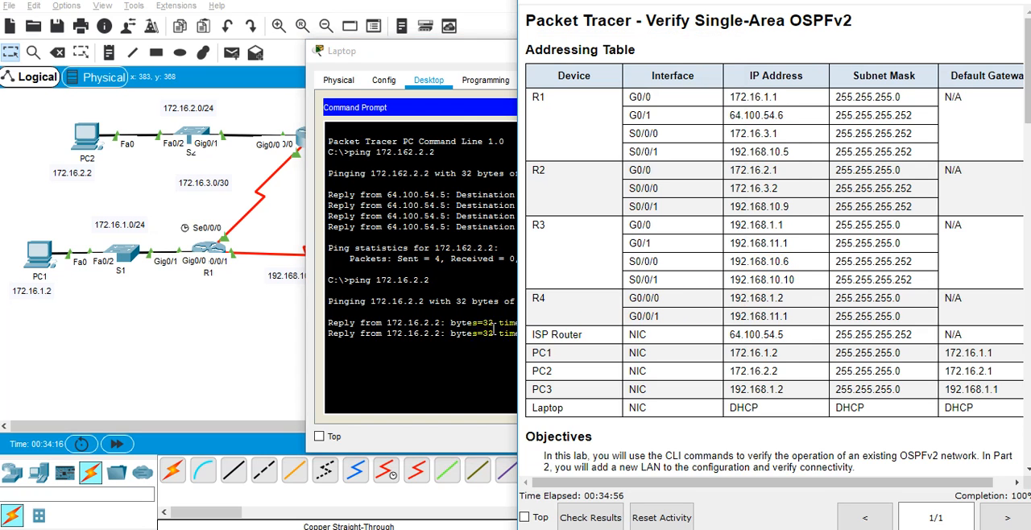
click(434, 336)
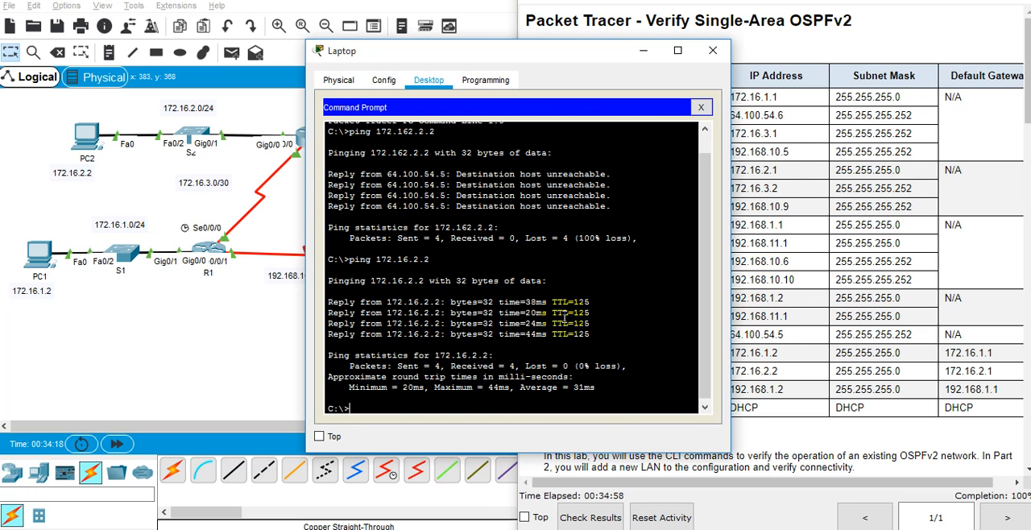
Copy the Laptop-to-PC2 ping question from Part 2, Step 2 into the Word notes and answer it with "Success ping.".
click(757, 266)
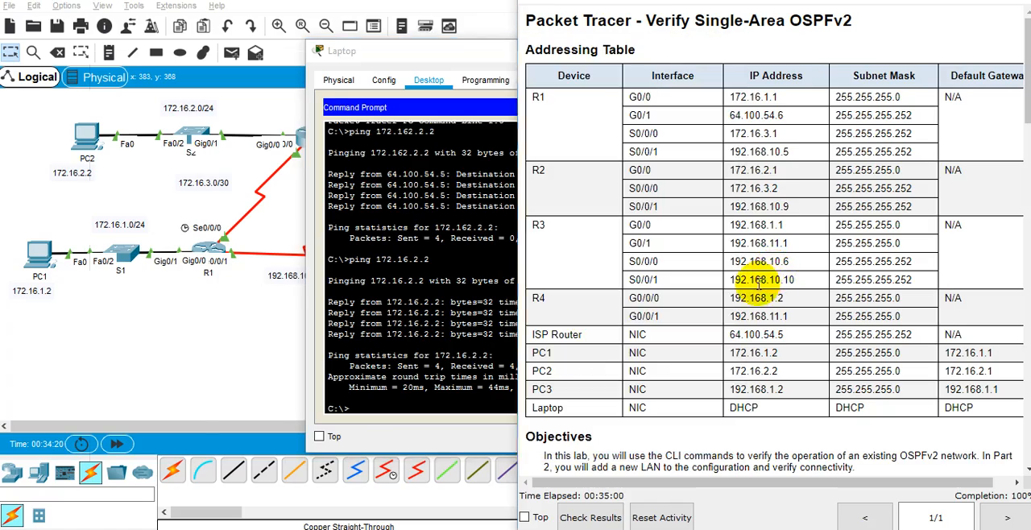
key(alt+Tab)
key(alt+Tab)
key(alt+Tab)
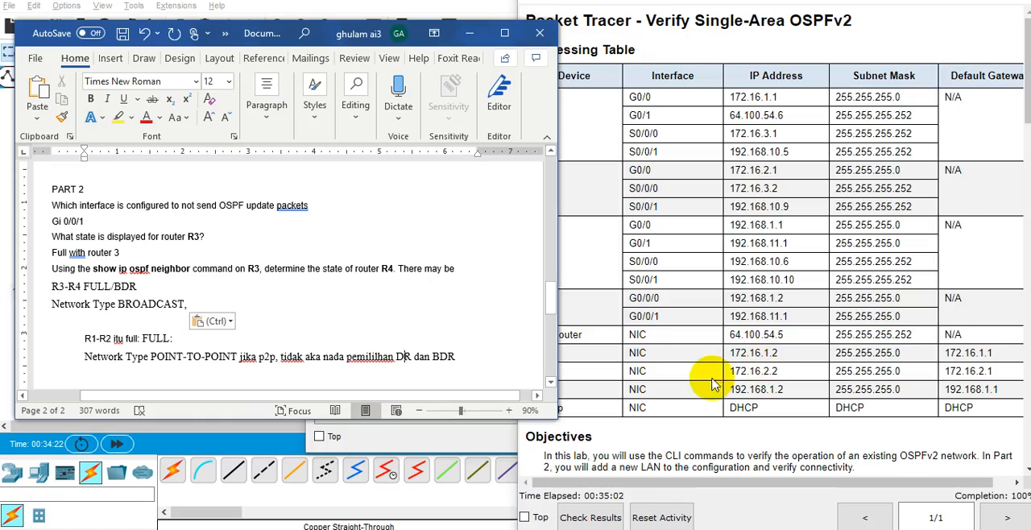
scroll(878, 387, down, 15)
scroll(867, 294, down, 2)
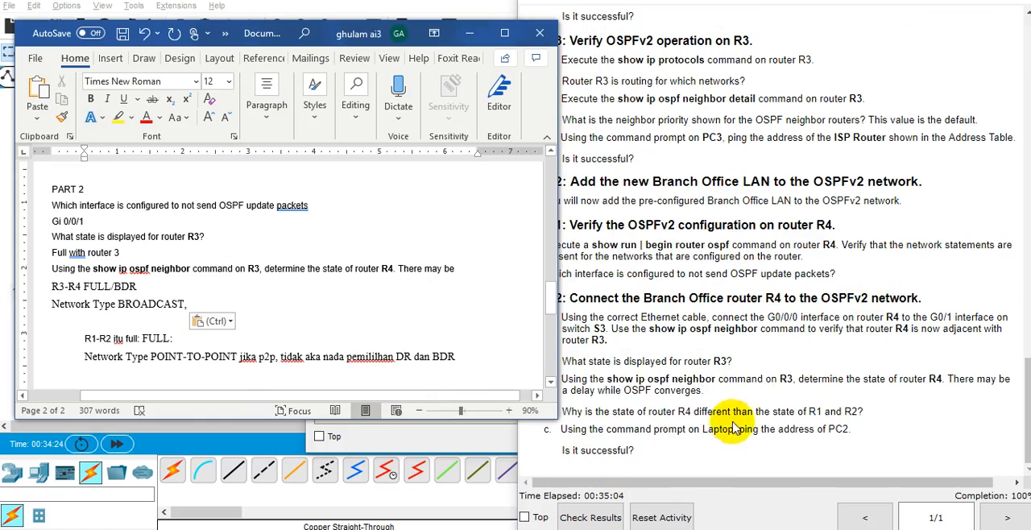
drag(838, 452, 481, 419)
click(497, 357)
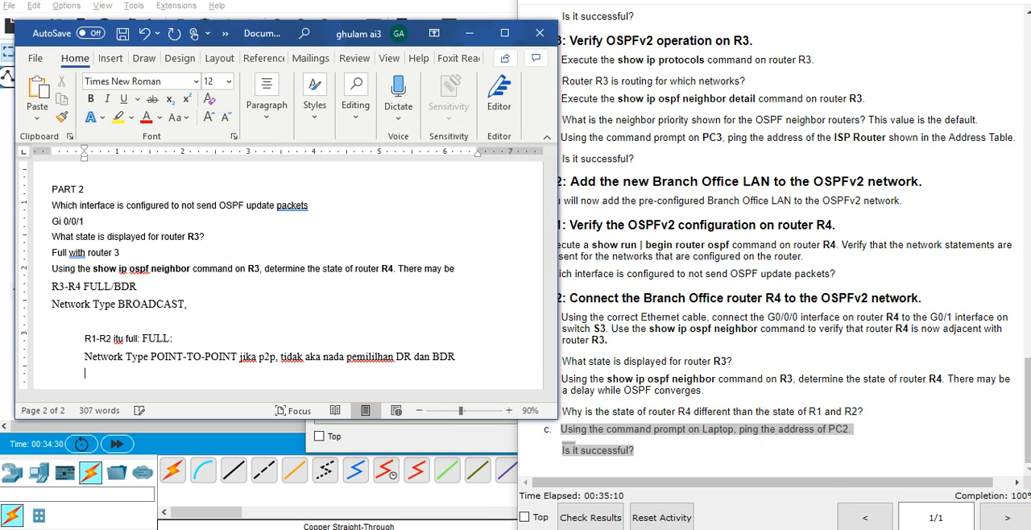
text(Using the command prompt on Laptop, ping the address of PC2. Is it successful?)
text(ter)
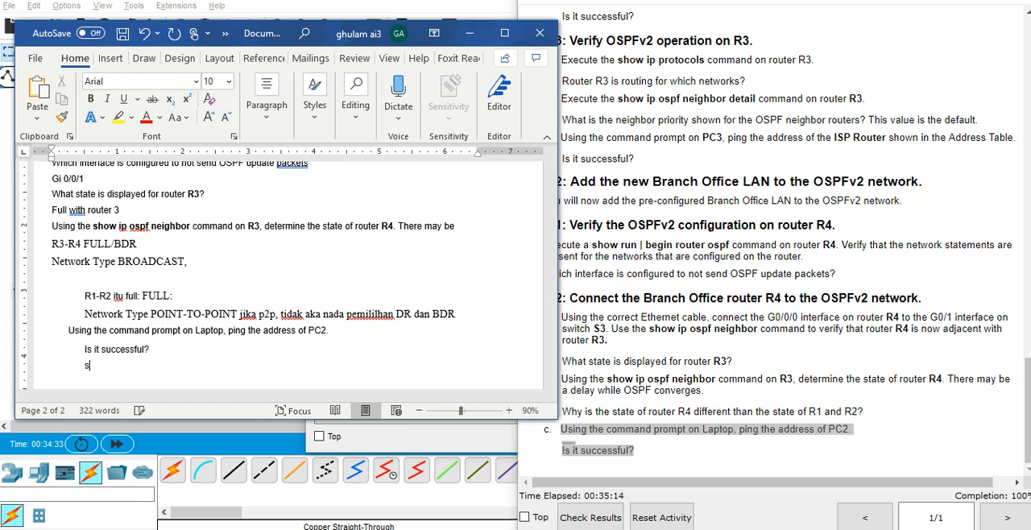
text(success)
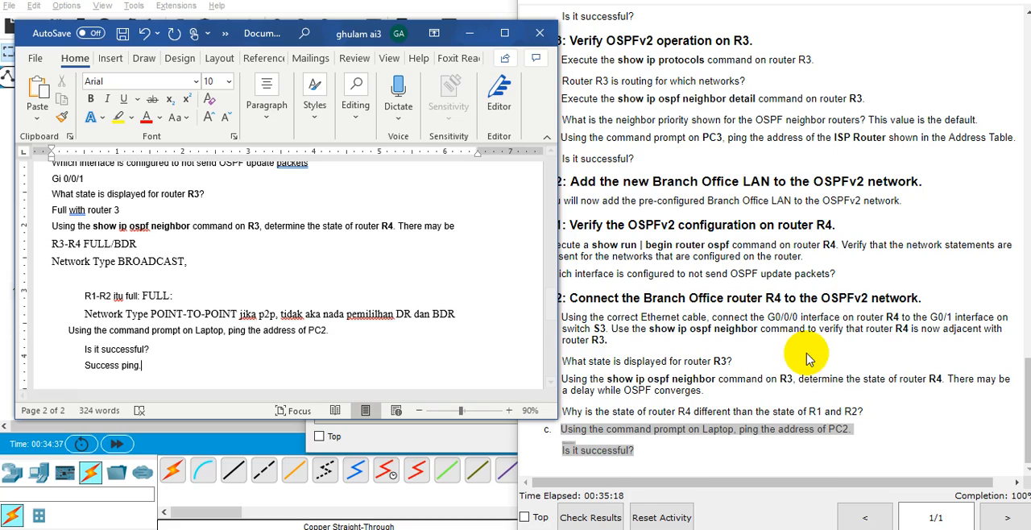
Review the lab instructions from the Part 2 tasks back to the title, then the Objectives and Background / Scenario sections.
key(alt+Tab)
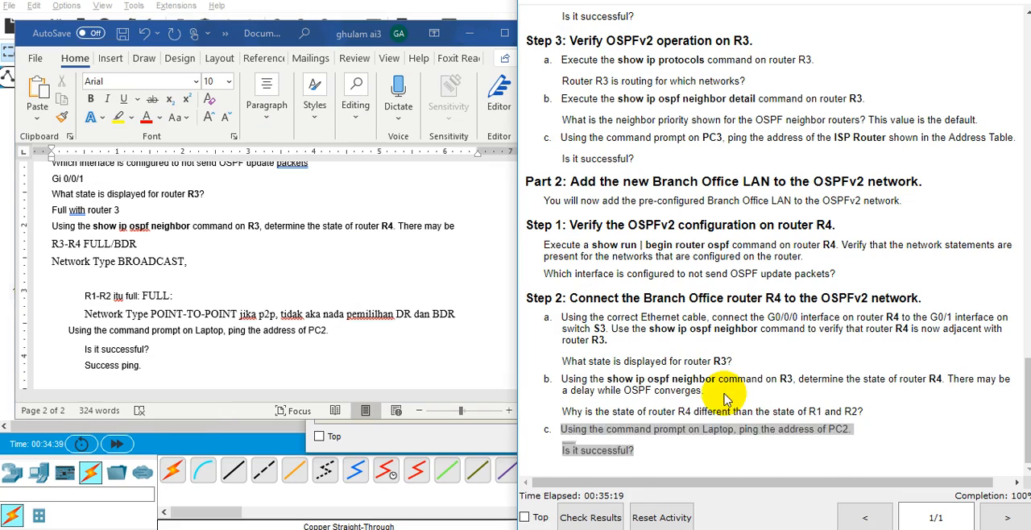
click(725, 399)
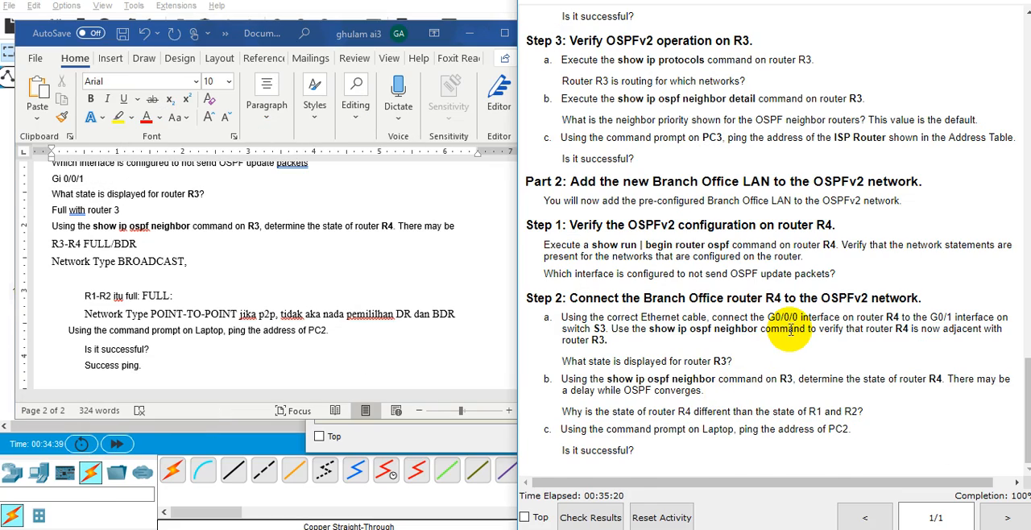
scroll(786, 332, up, 15)
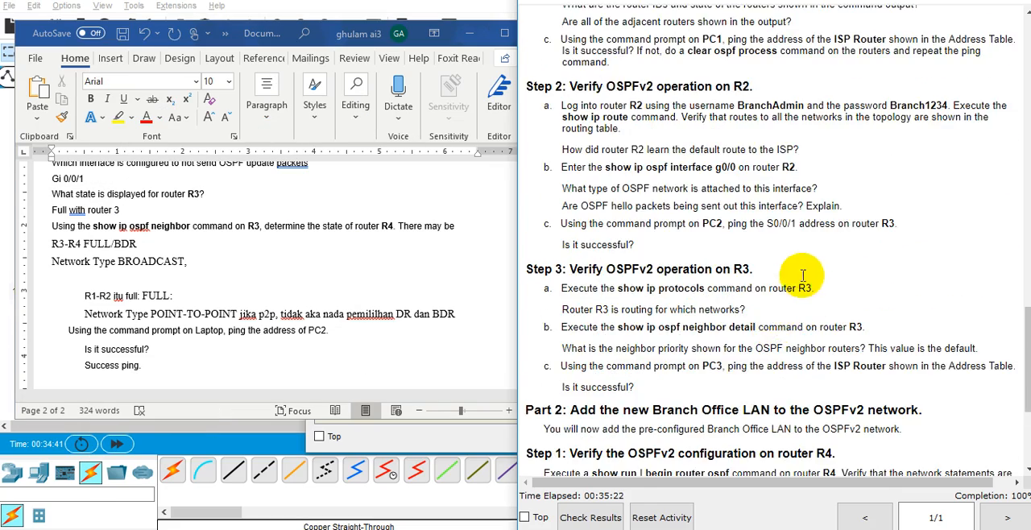
scroll(803, 274, up, 4)
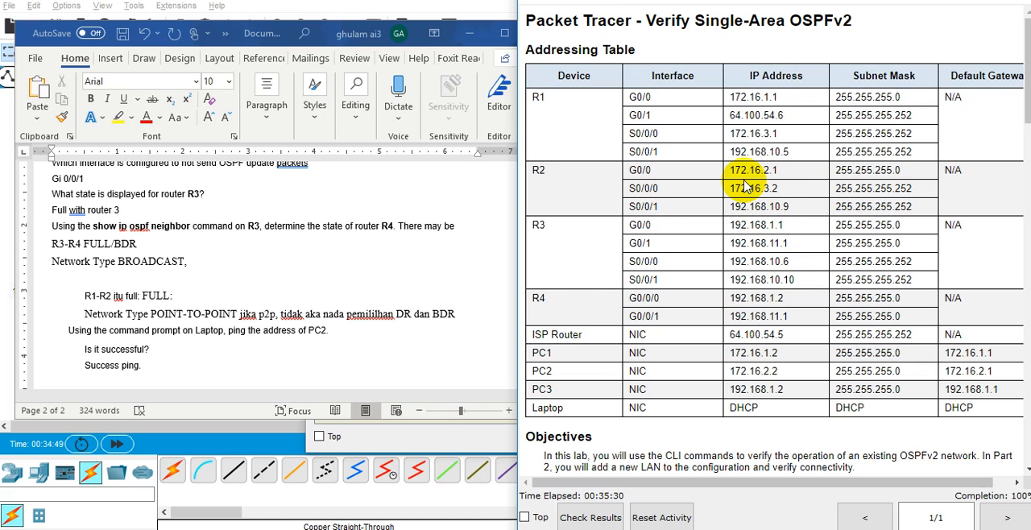
double_click(800, 22)
scroll(800, 22, down, 5)
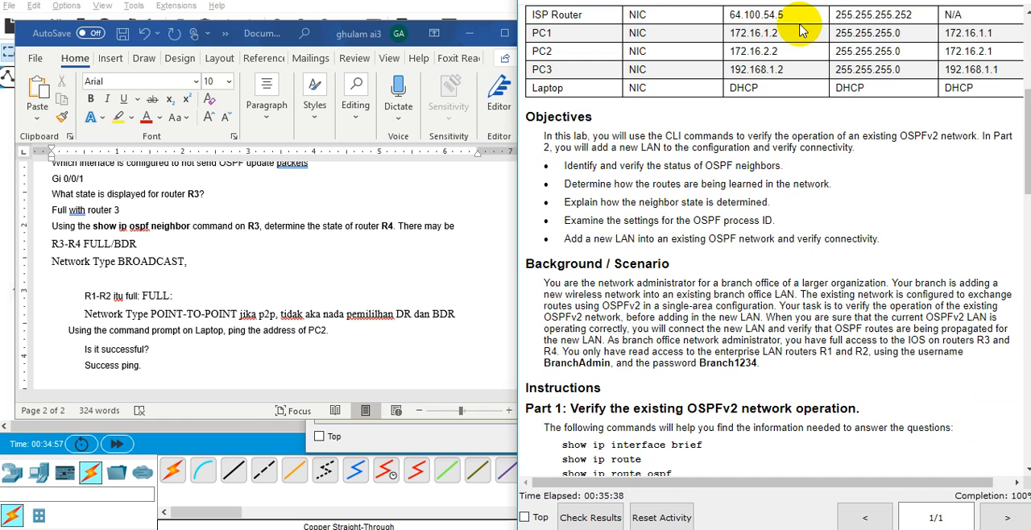
scroll(800, 29, down, 2)
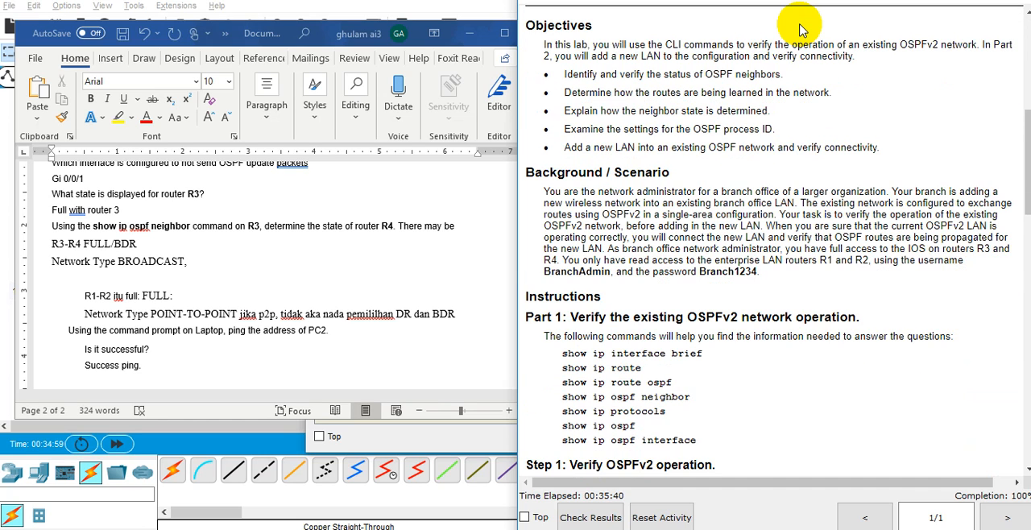
scroll(800, 29, down, 2)
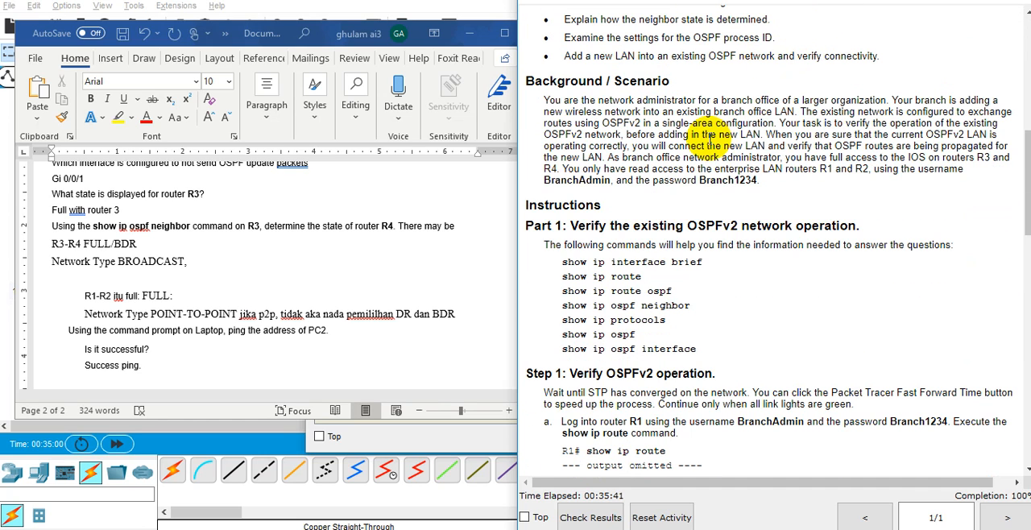
Go over the verification commands listed in Part 1, from show ip interface brief to show ip ospf interface.
triple_click(713, 351)
drag(600, 312, 600, 309)
click(631, 263)
double_click(632, 263)
double_click(621, 279)
triple_click(629, 297)
click(644, 301)
double_click(646, 304)
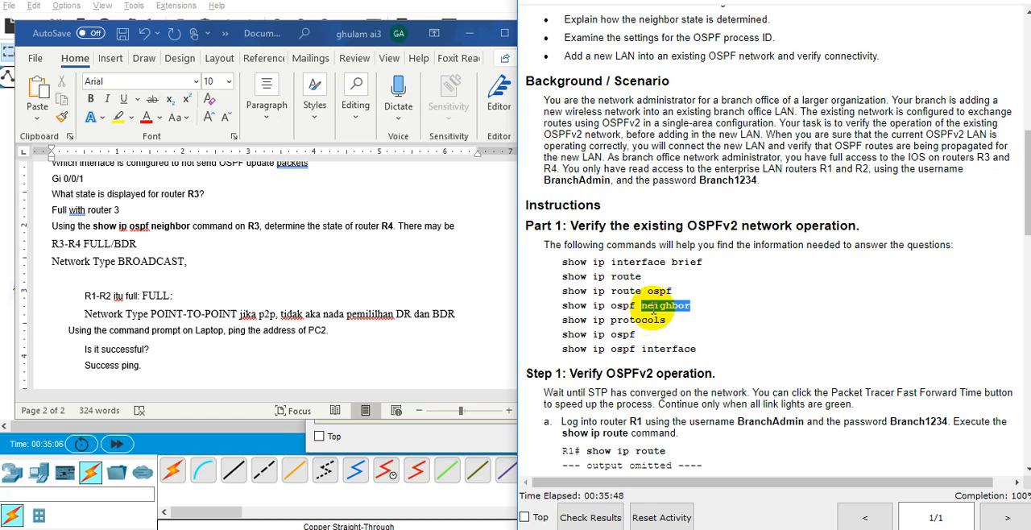
double_click(628, 348)
triple_click(628, 348)
double_click(628, 348)
triple_click(627, 348)
click(628, 348)
double_click(627, 348)
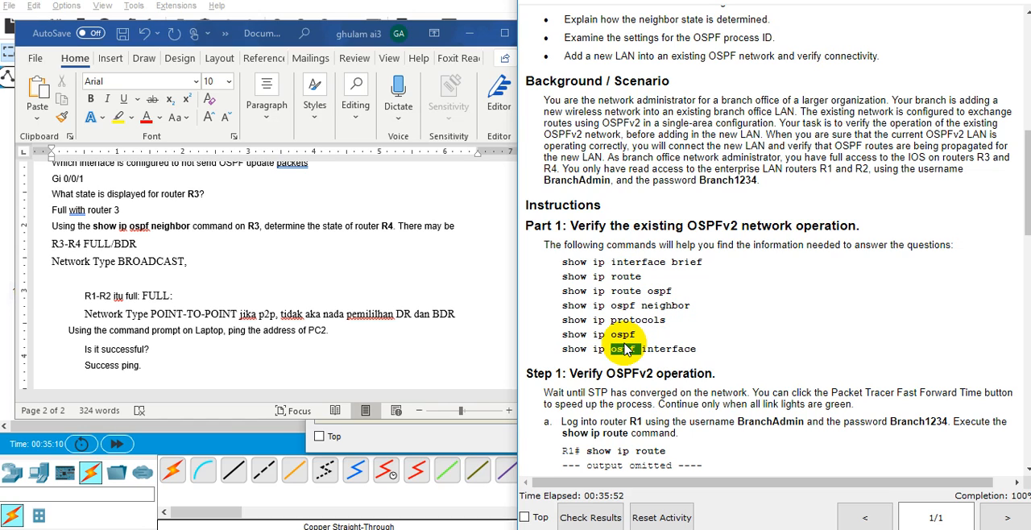
triple_click(627, 348)
triple_click(628, 348)
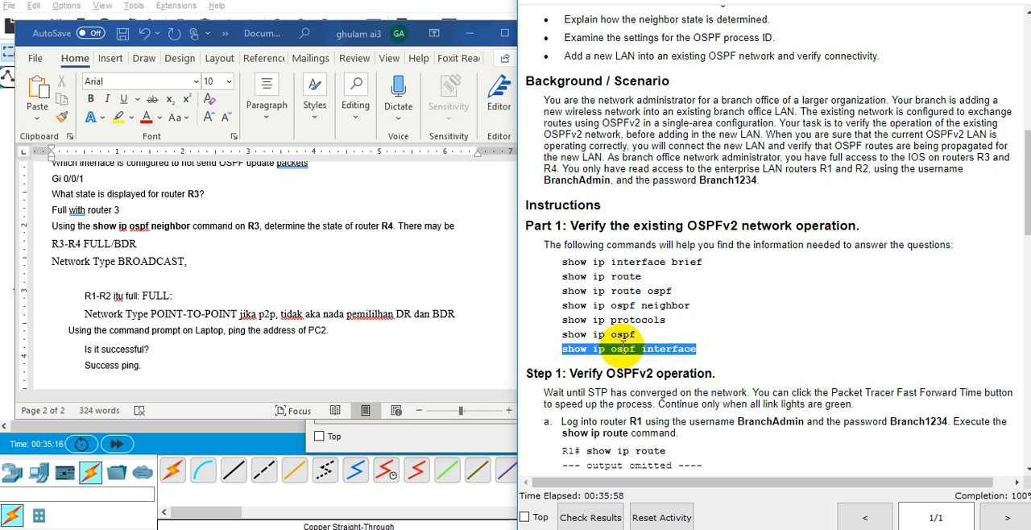
scroll(757, 187, up, 10)
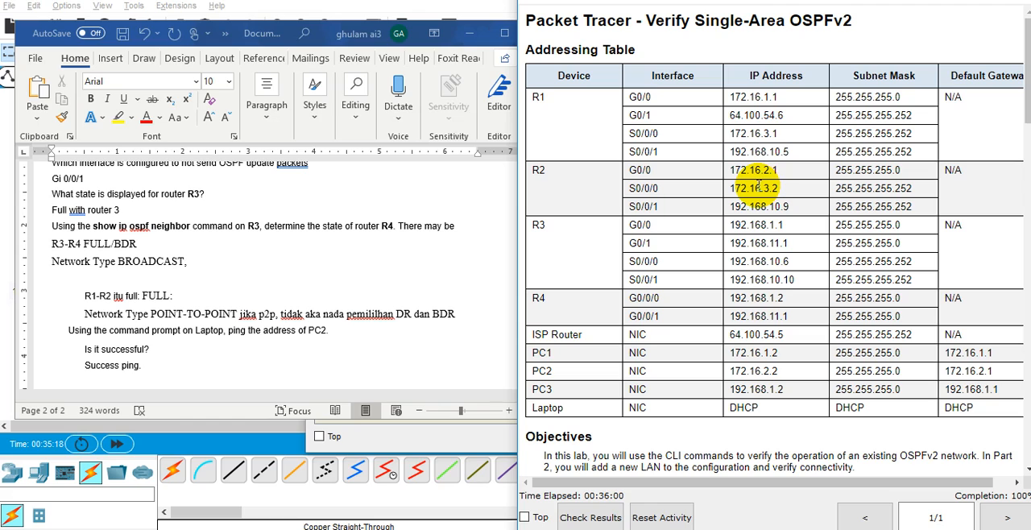